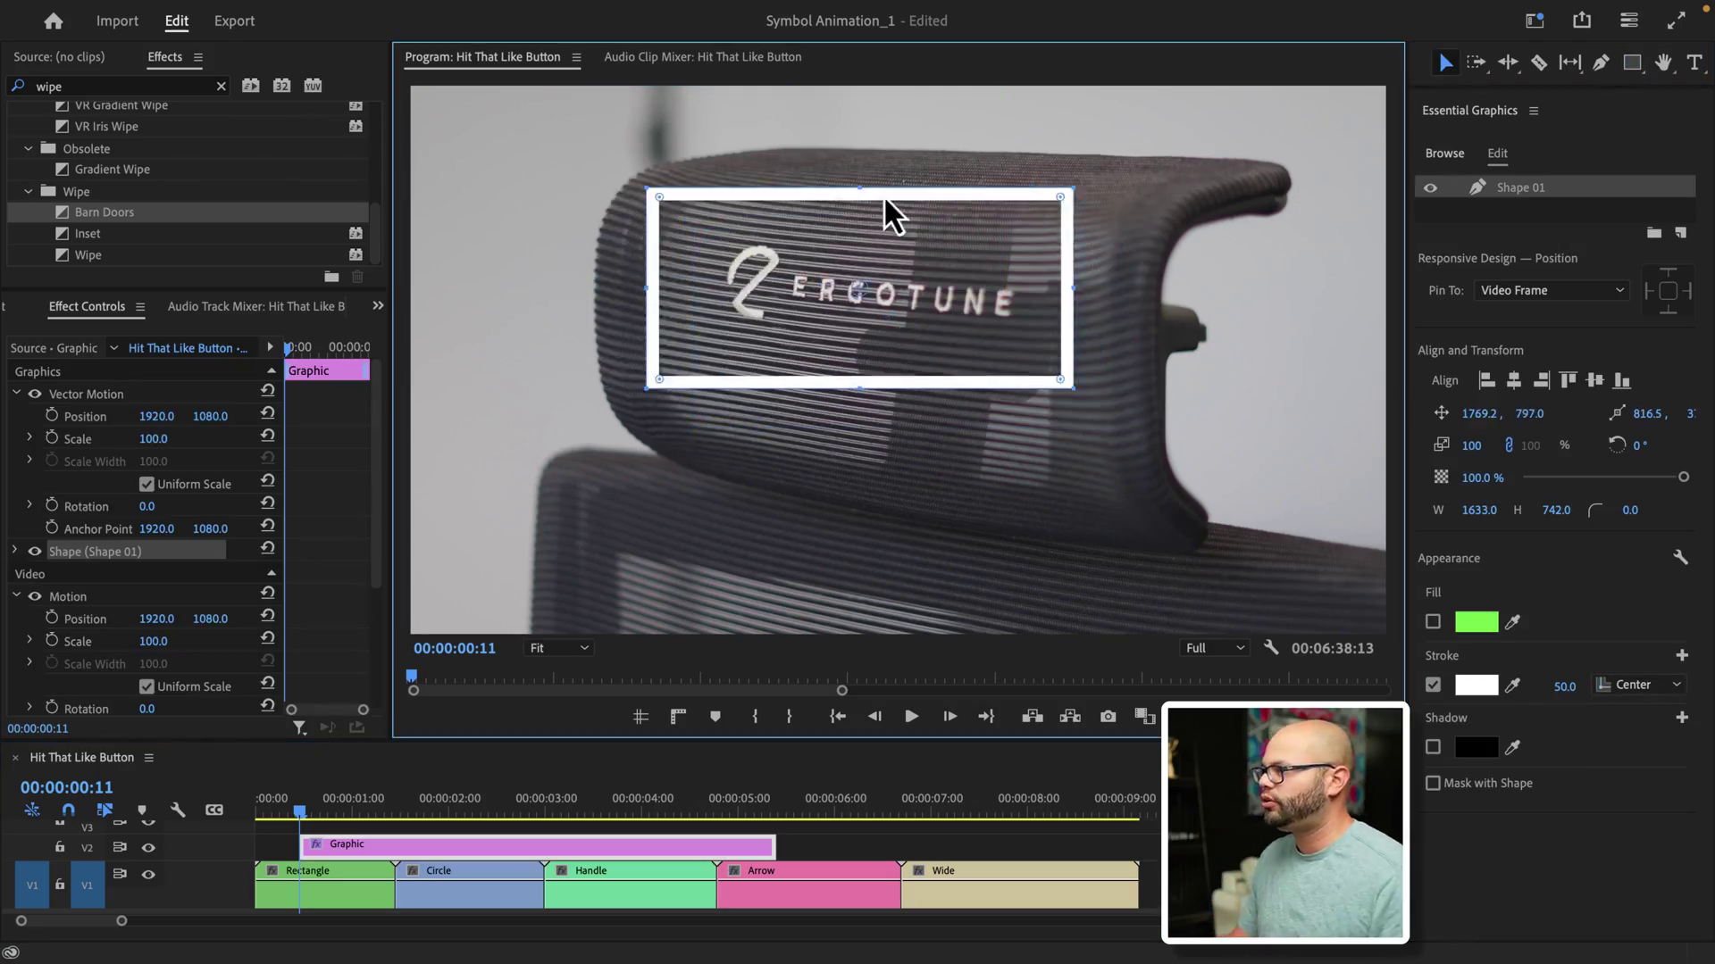
Step: Round the white outline's corners to a 136.1 radius and fit it around the headrest's ERGOTUNE logo
left_click_drag(1027, 218, 967, 217)
left_click_drag(1100, 192, 1090, 249)
left_click_drag(911, 314, 822, 336)
left_click_drag(995, 318, 1096, 263)
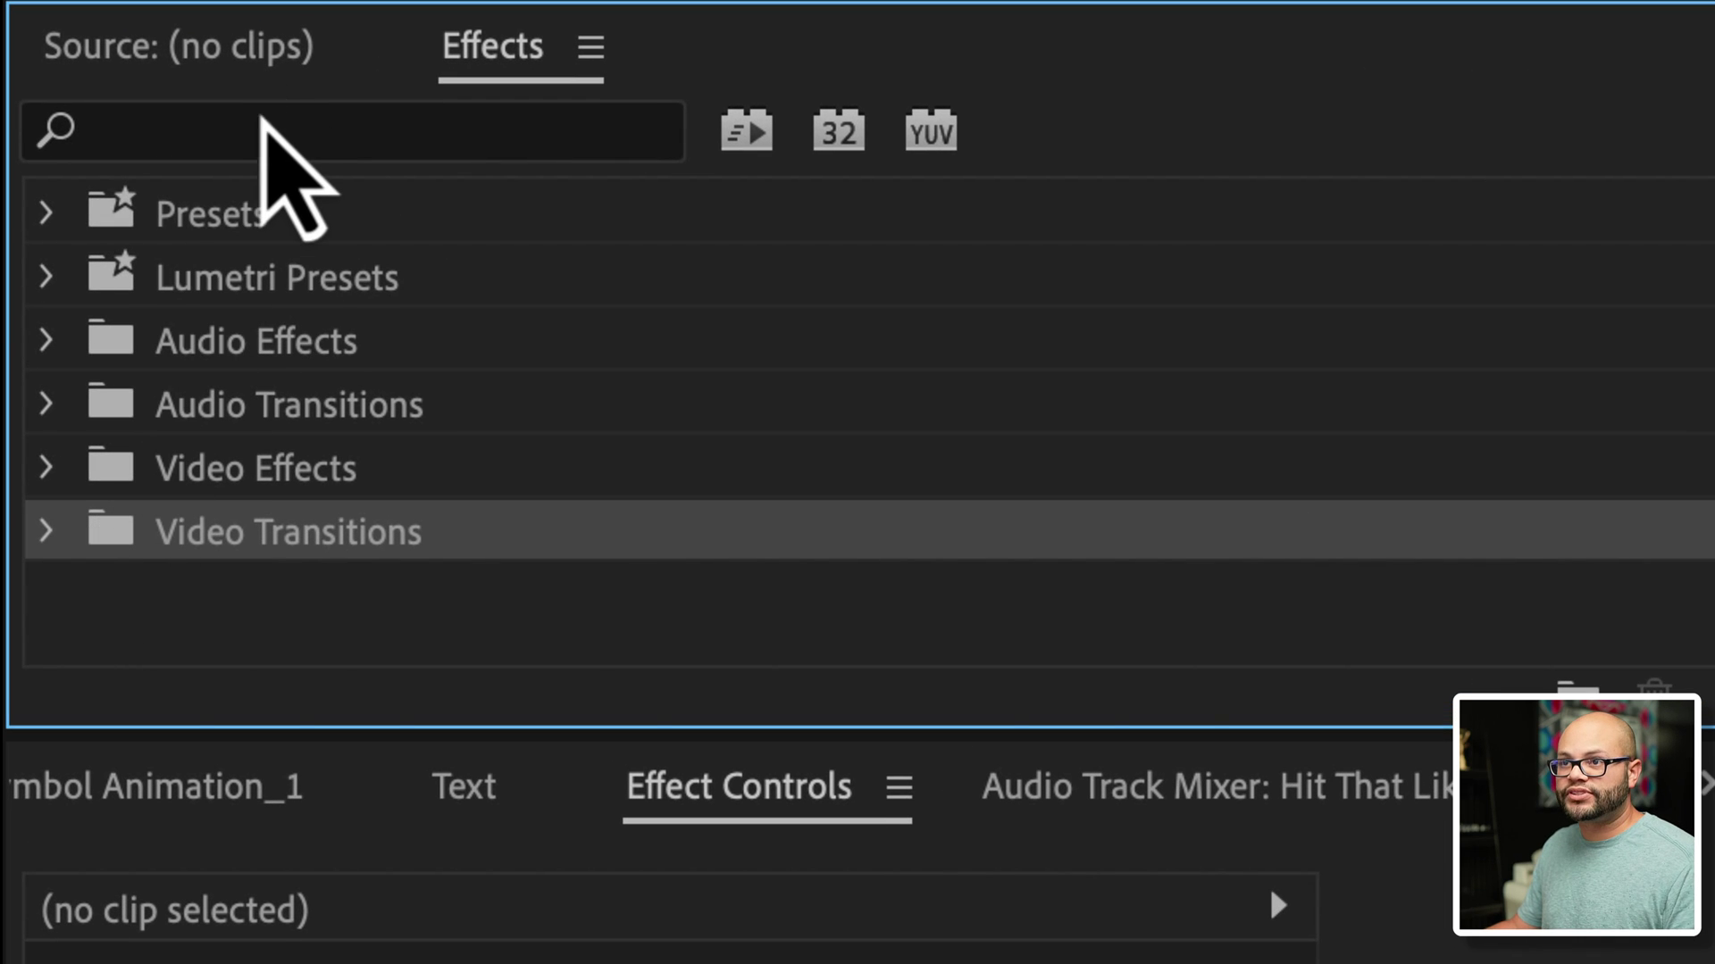
Step: Search 'wip' in the Effects panel and pick the Wipe transition
left_click(253, 135)
type("wipe")
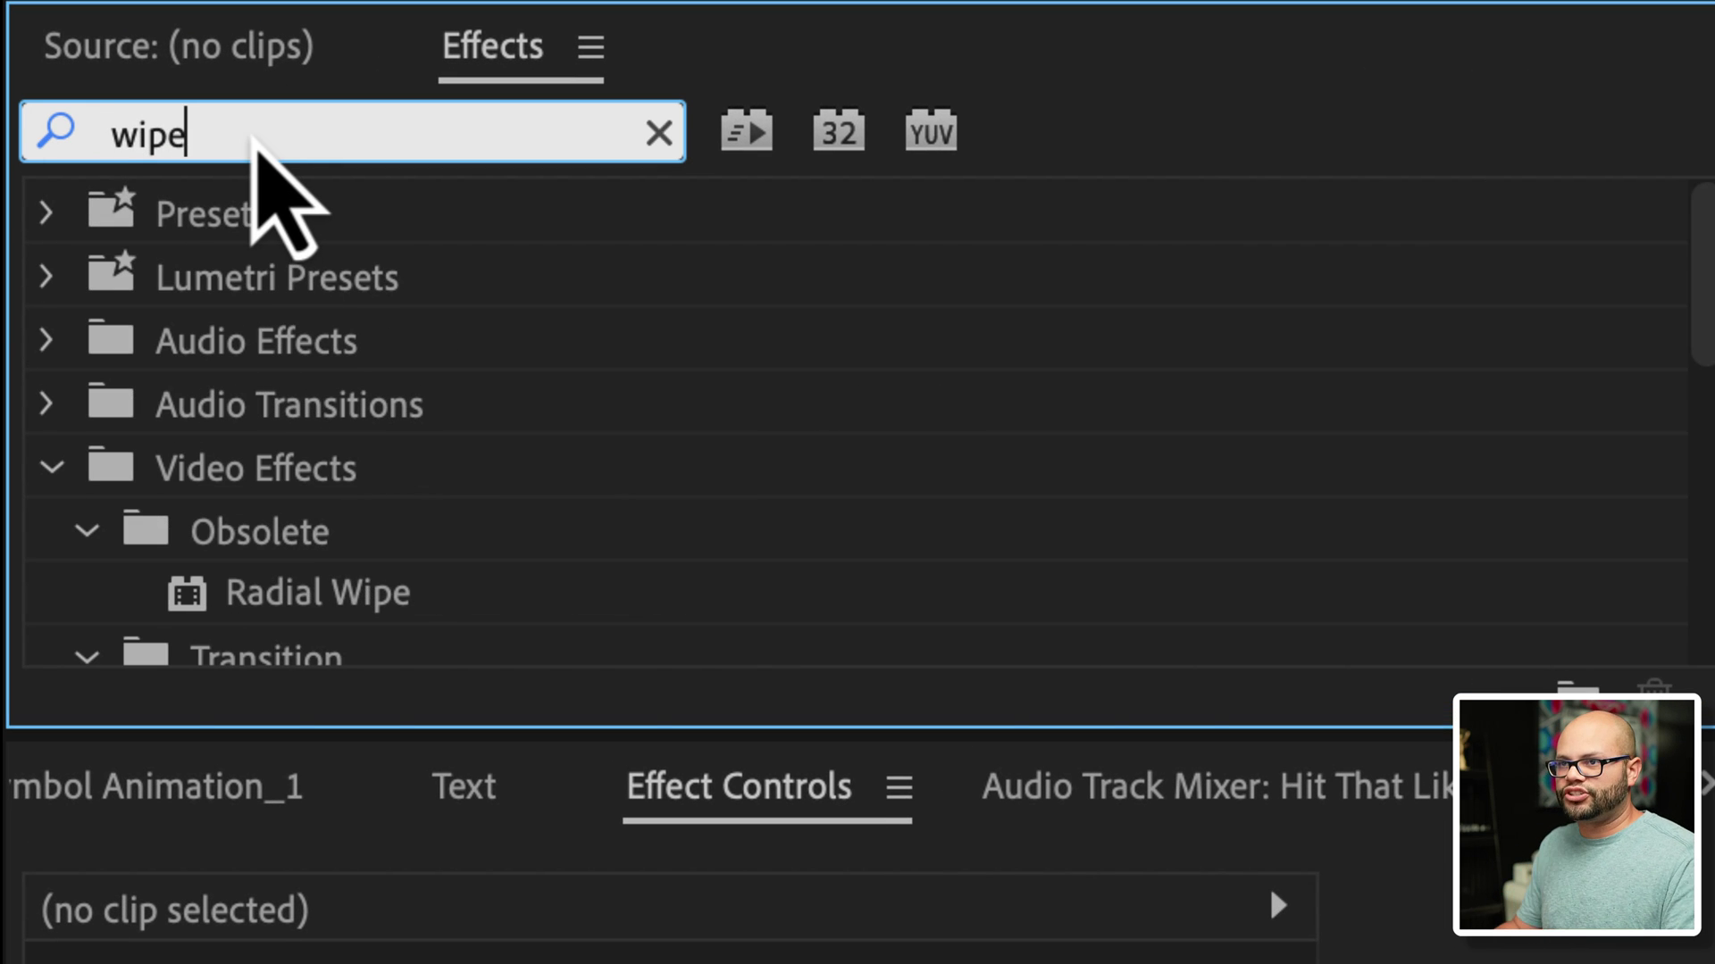
left_click_drag(1699, 268, 1679, 487)
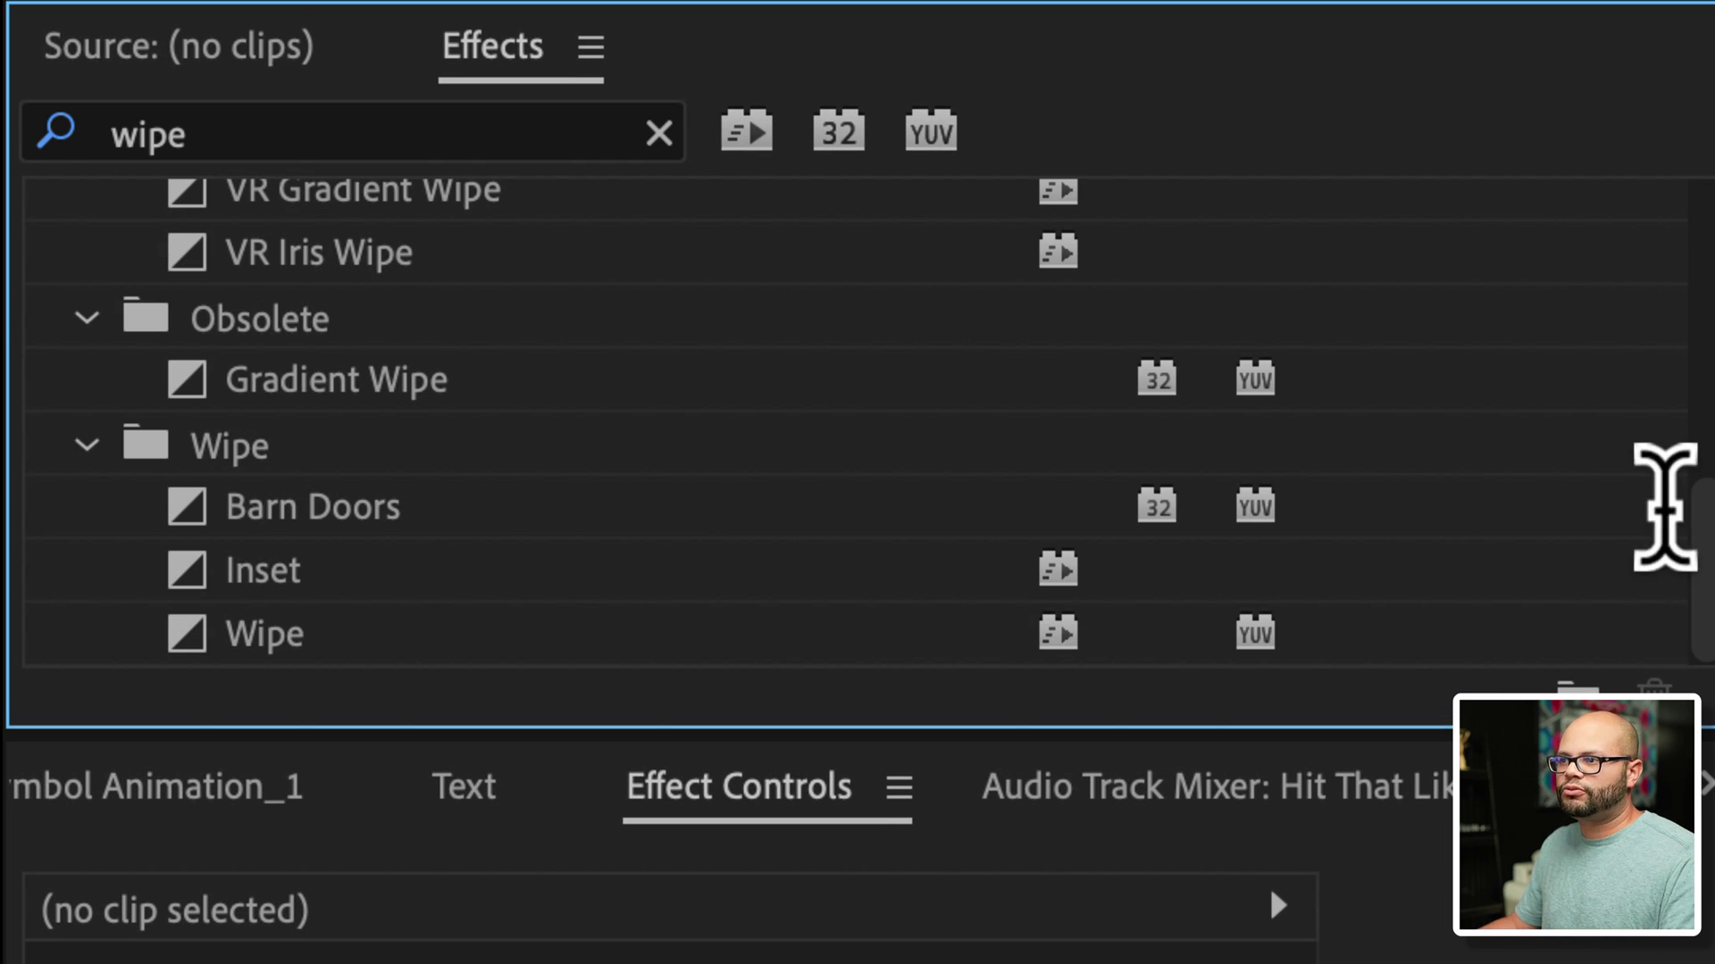
left_click(256, 581)
left_click(280, 632)
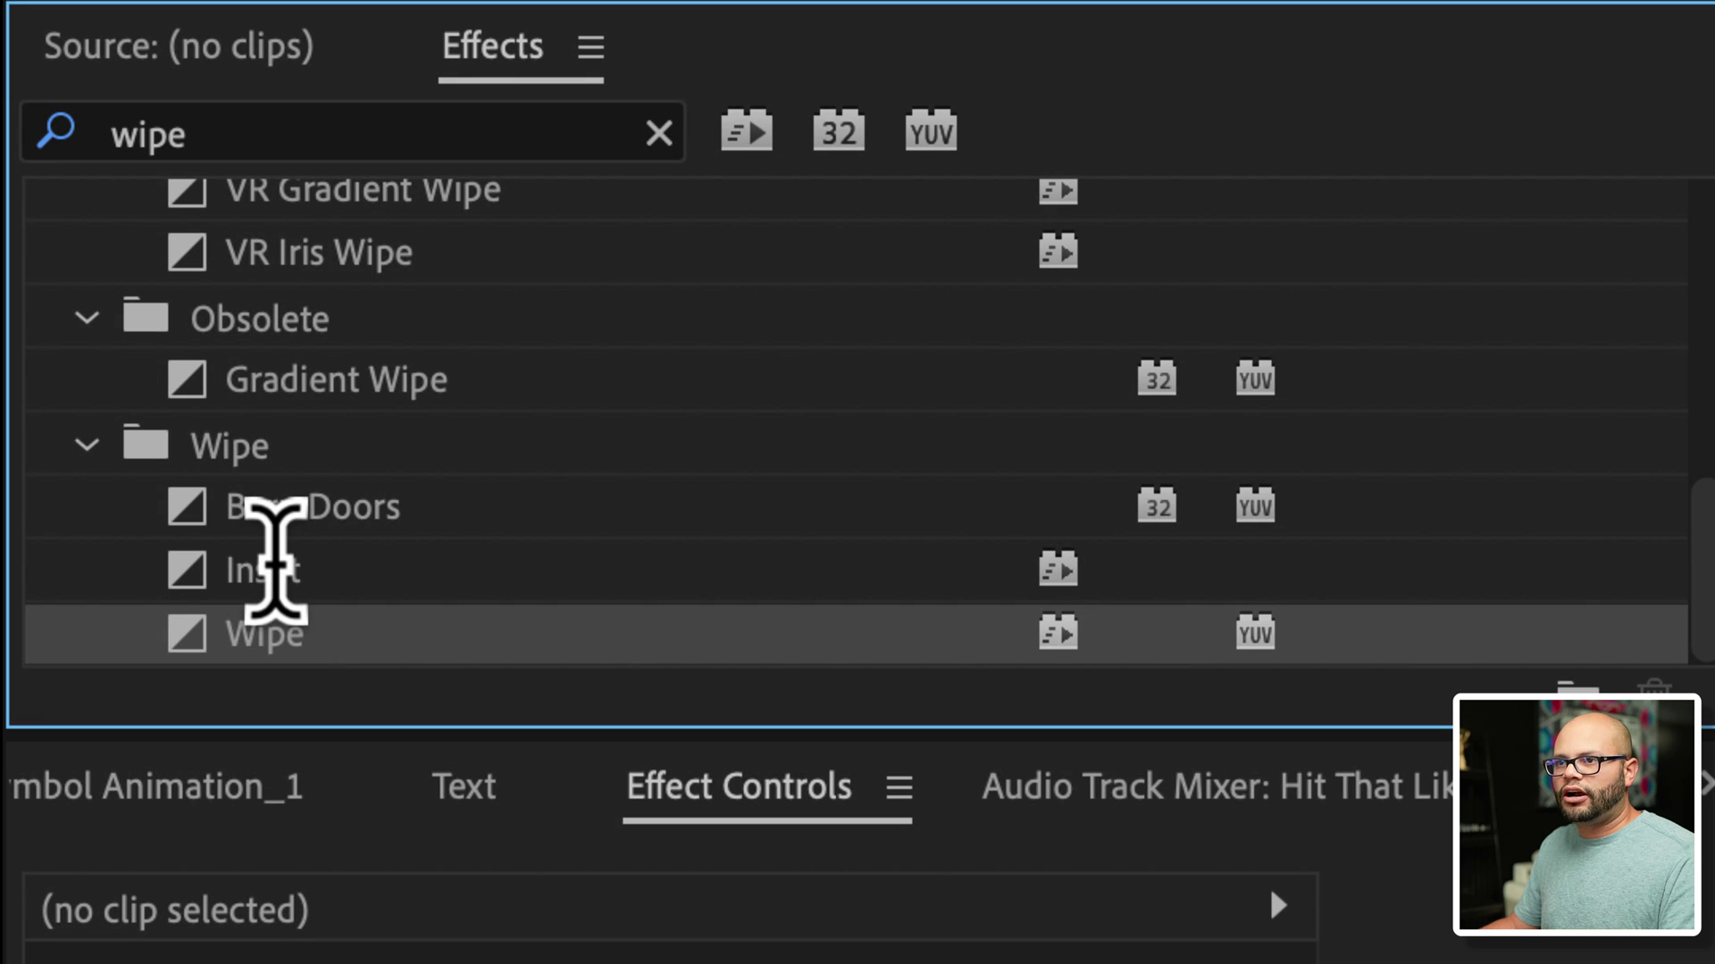
Step: Apply Wipe to the V2 Graphic clip's start and shorten its duration
scroll(268, 500, "up", 3)
scroll(260, 358, "down", 3)
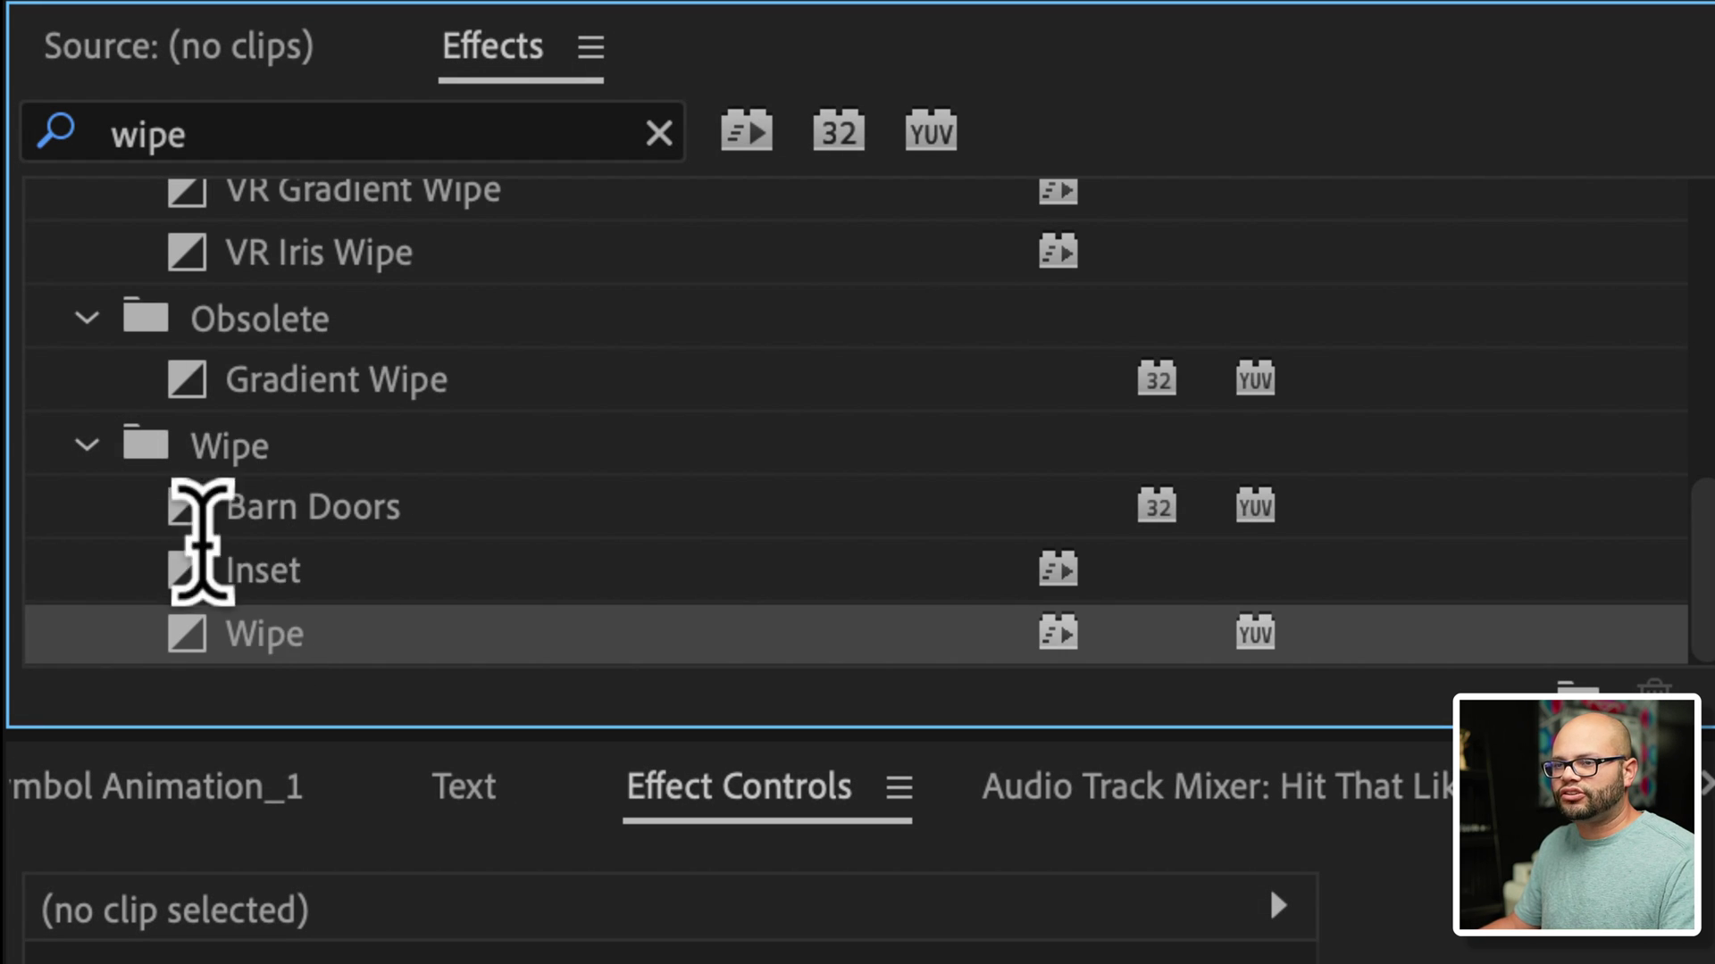
left_click_drag(317, 616, 1024, 963)
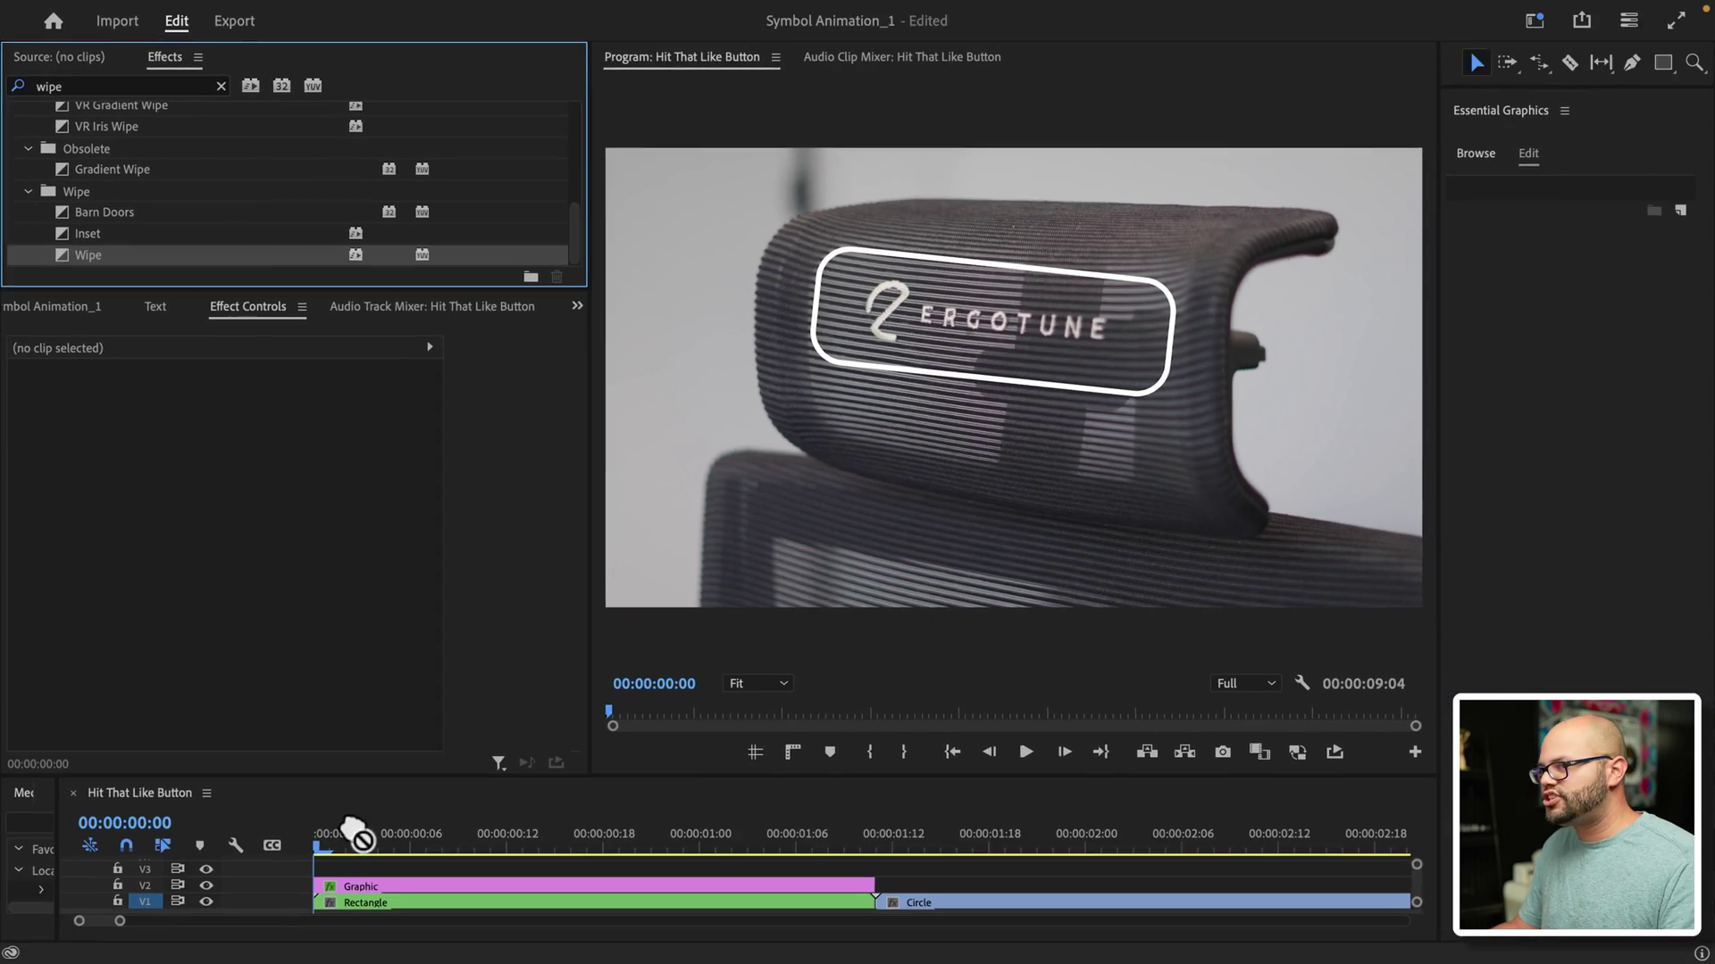
left_click_drag(343, 862, 490, 852)
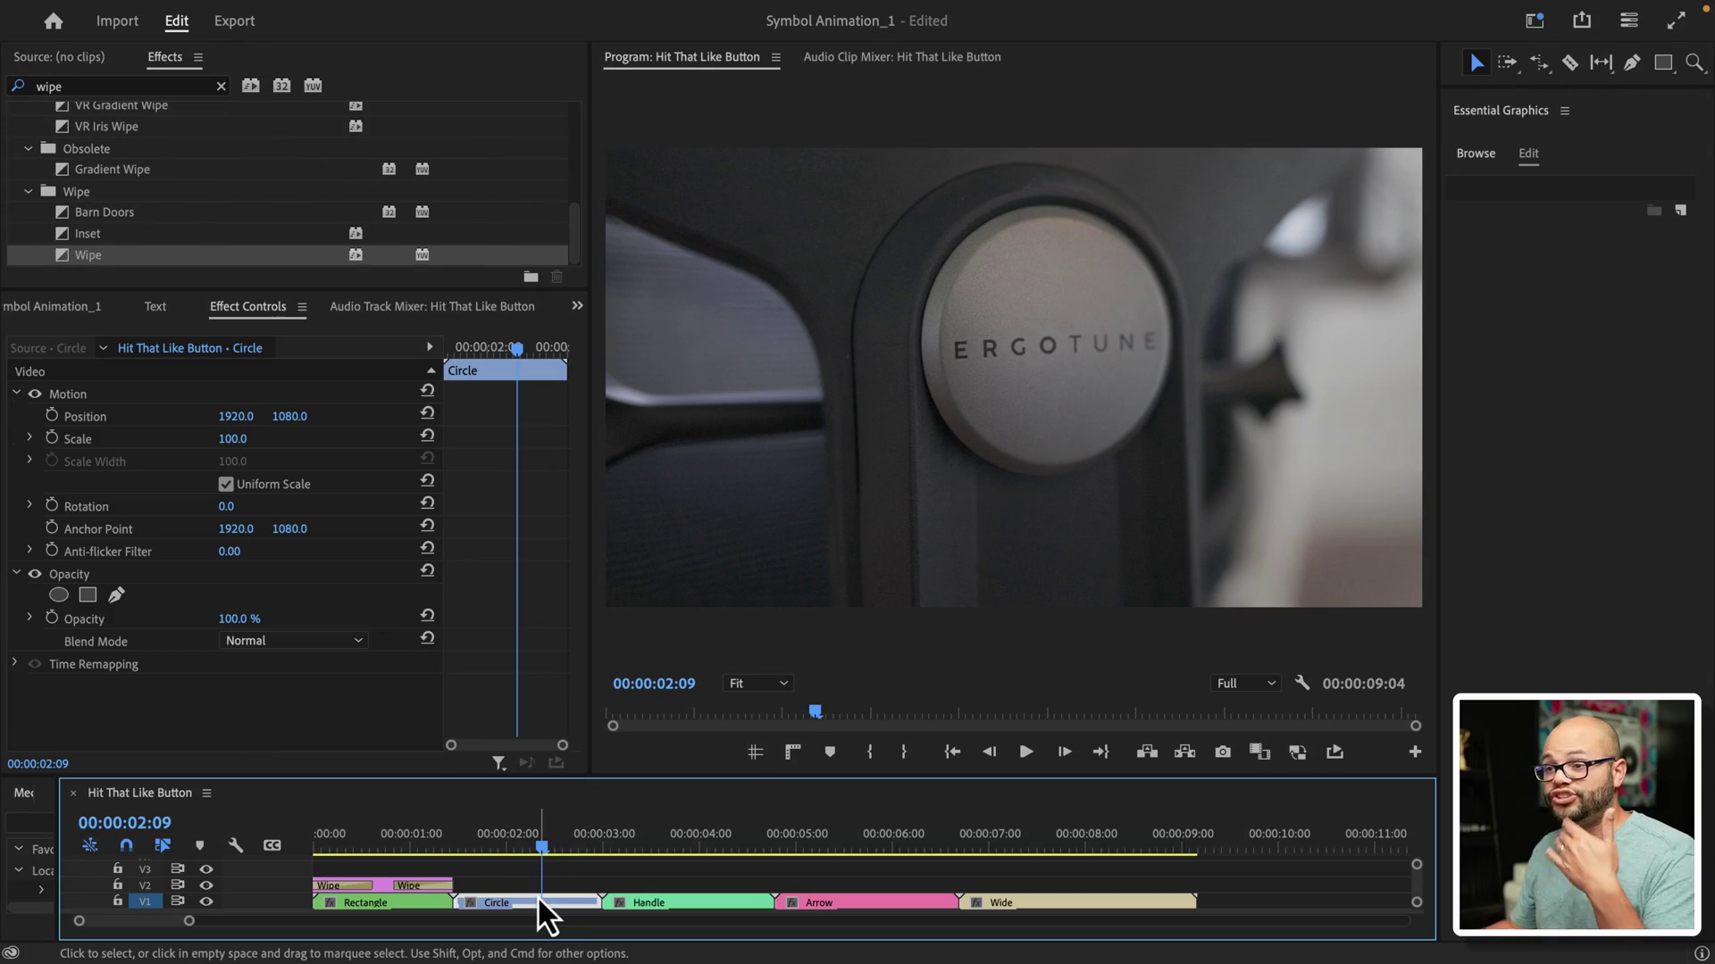
Step: Draw an ellipse over the ERGOTUNE knob and resize it into a circle that fits the knob
left_click(1663, 62)
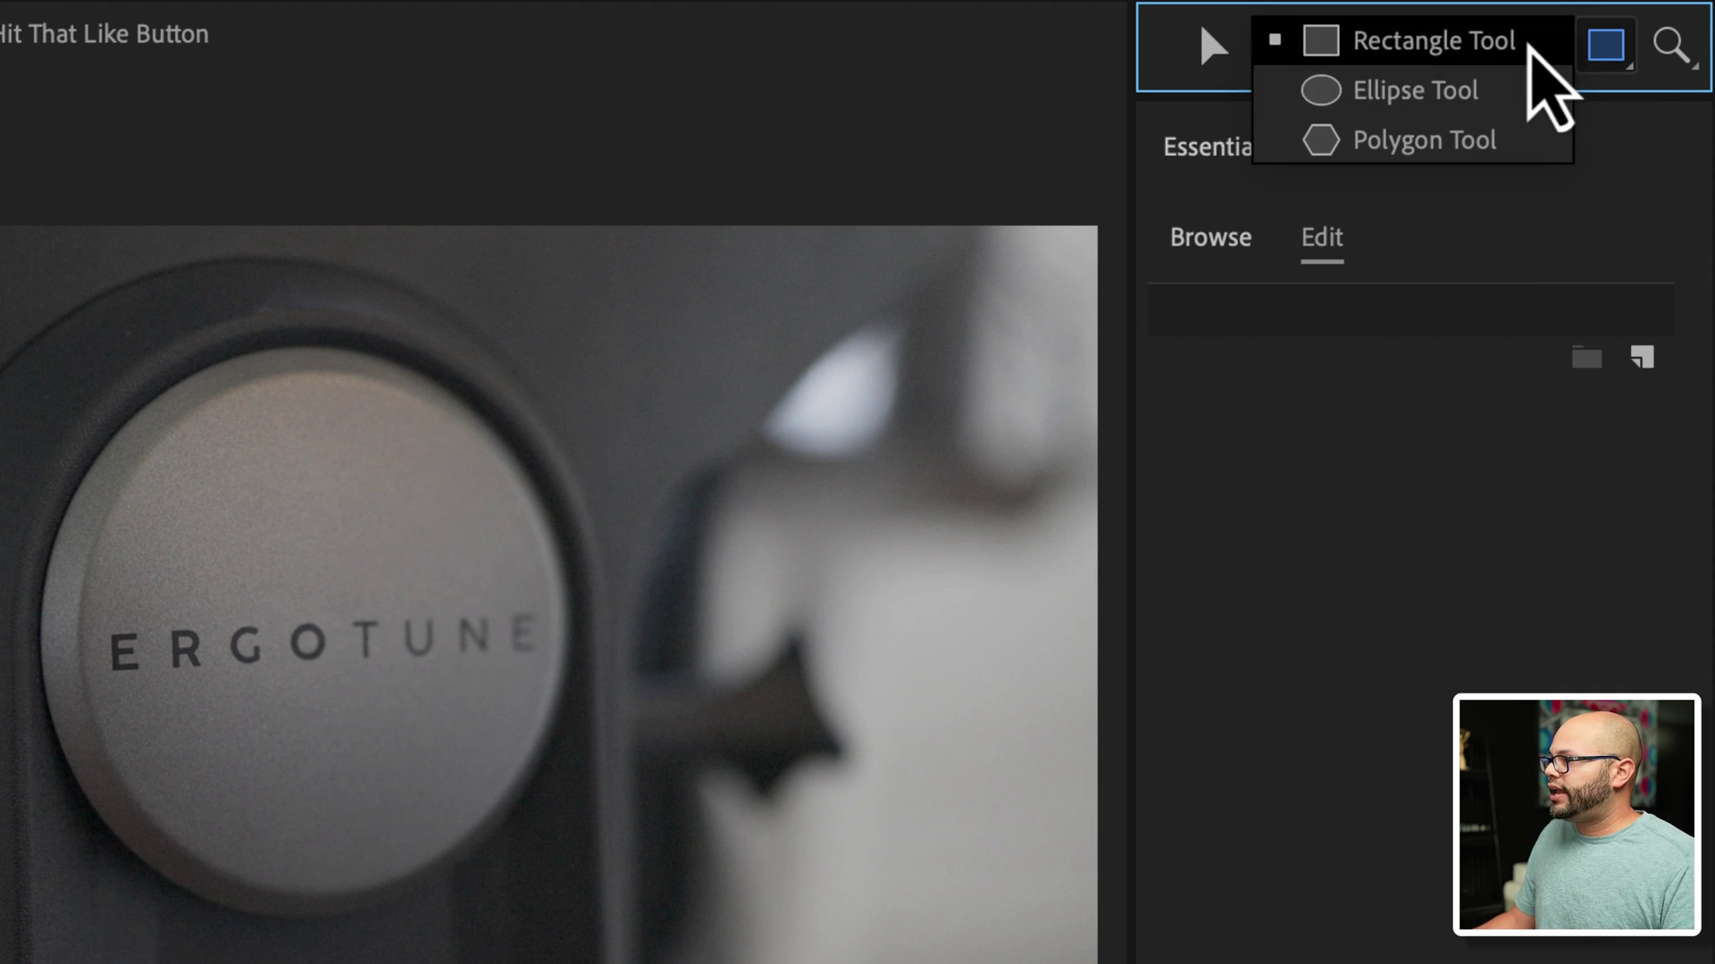
left_click(1415, 90)
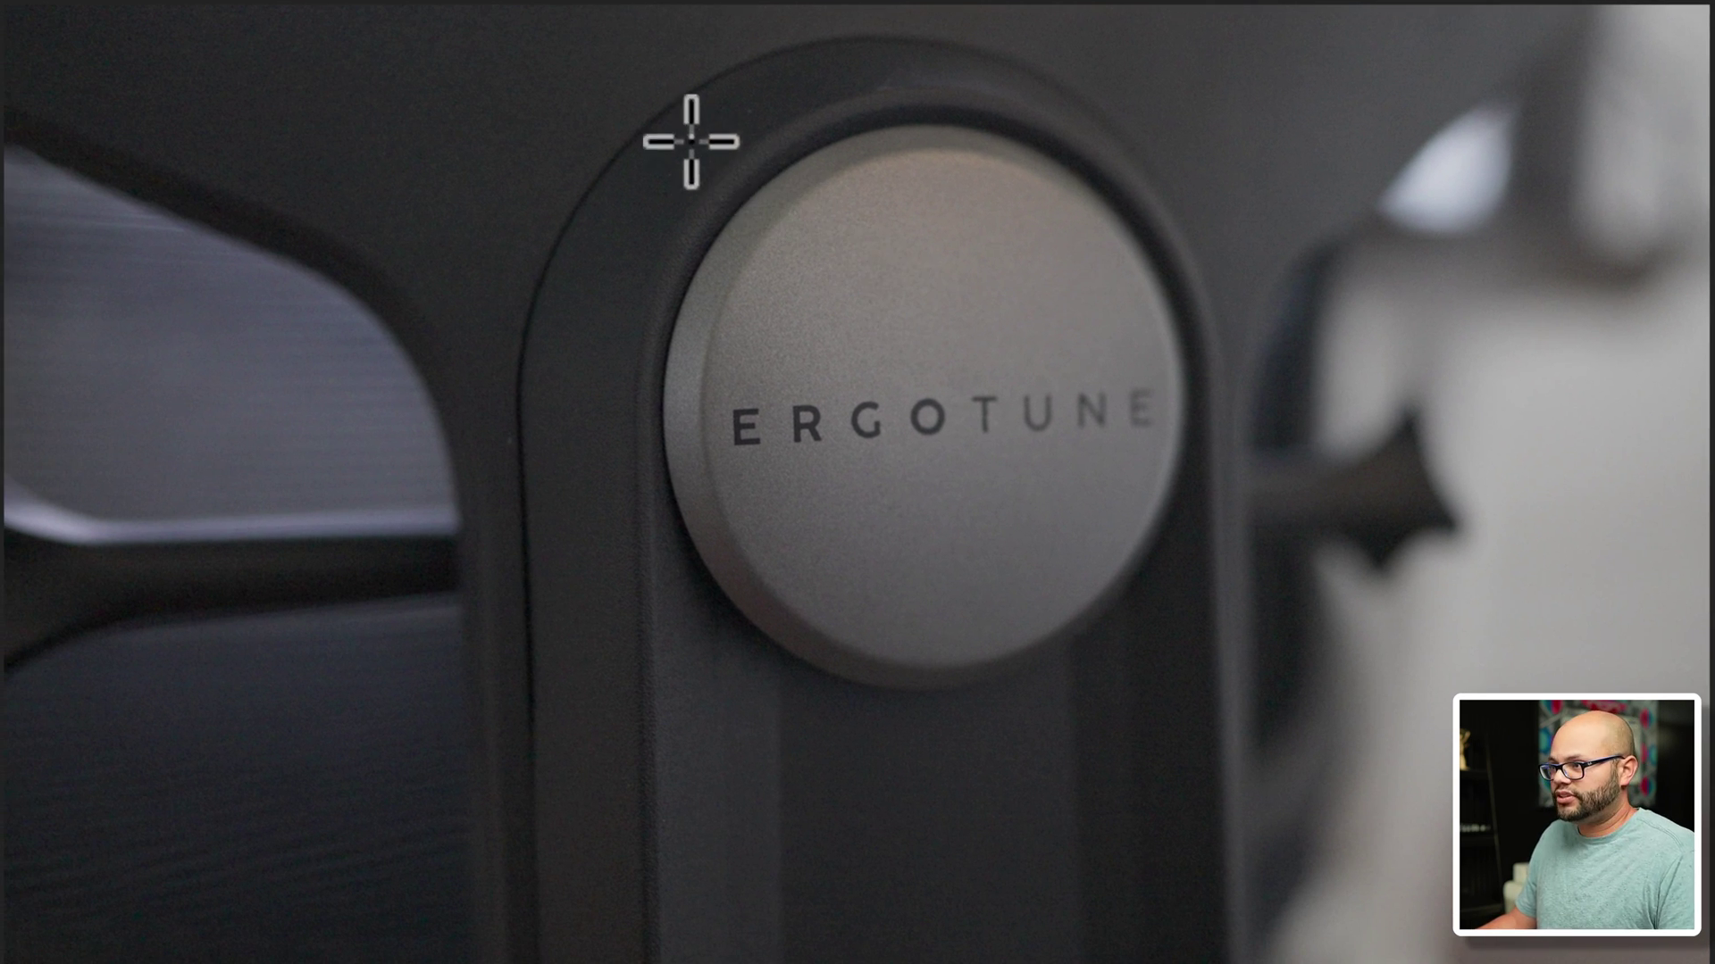
mouse_move(654, 111)
left_mouse_down()
mouse_move(1002, 421)
mouse_move(1255, 750)
mouse_move(1145, 651)
mouse_move(1187, 688)
left_mouse_up()
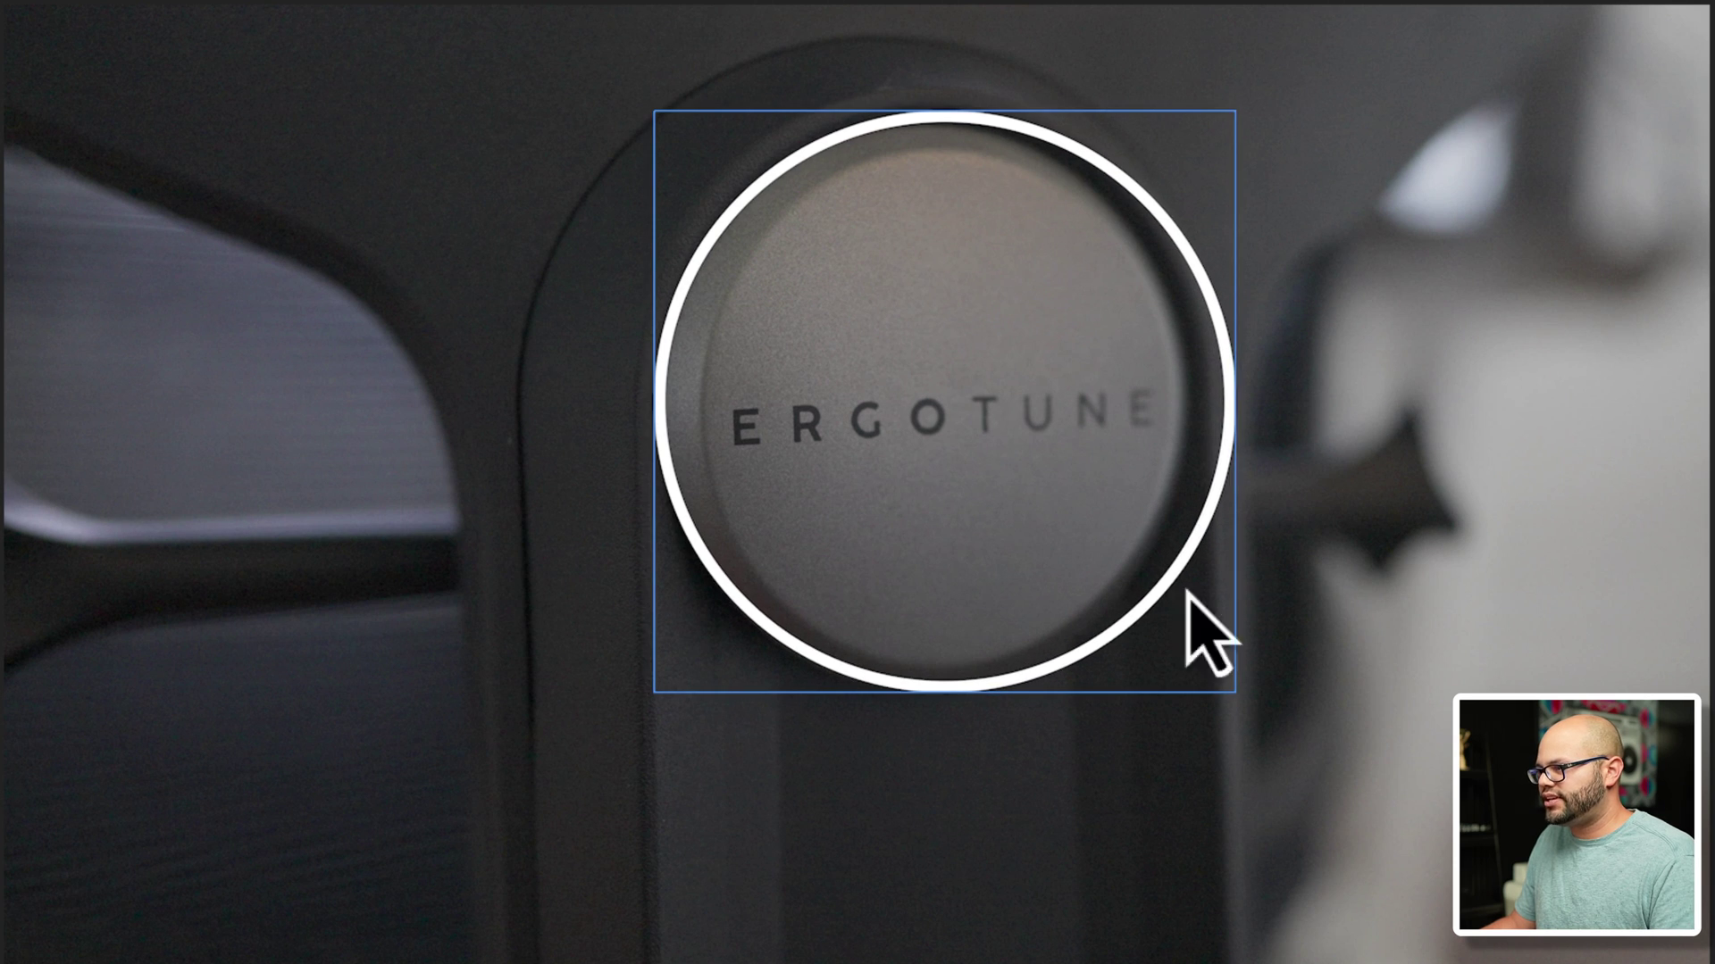
key("shift+s")
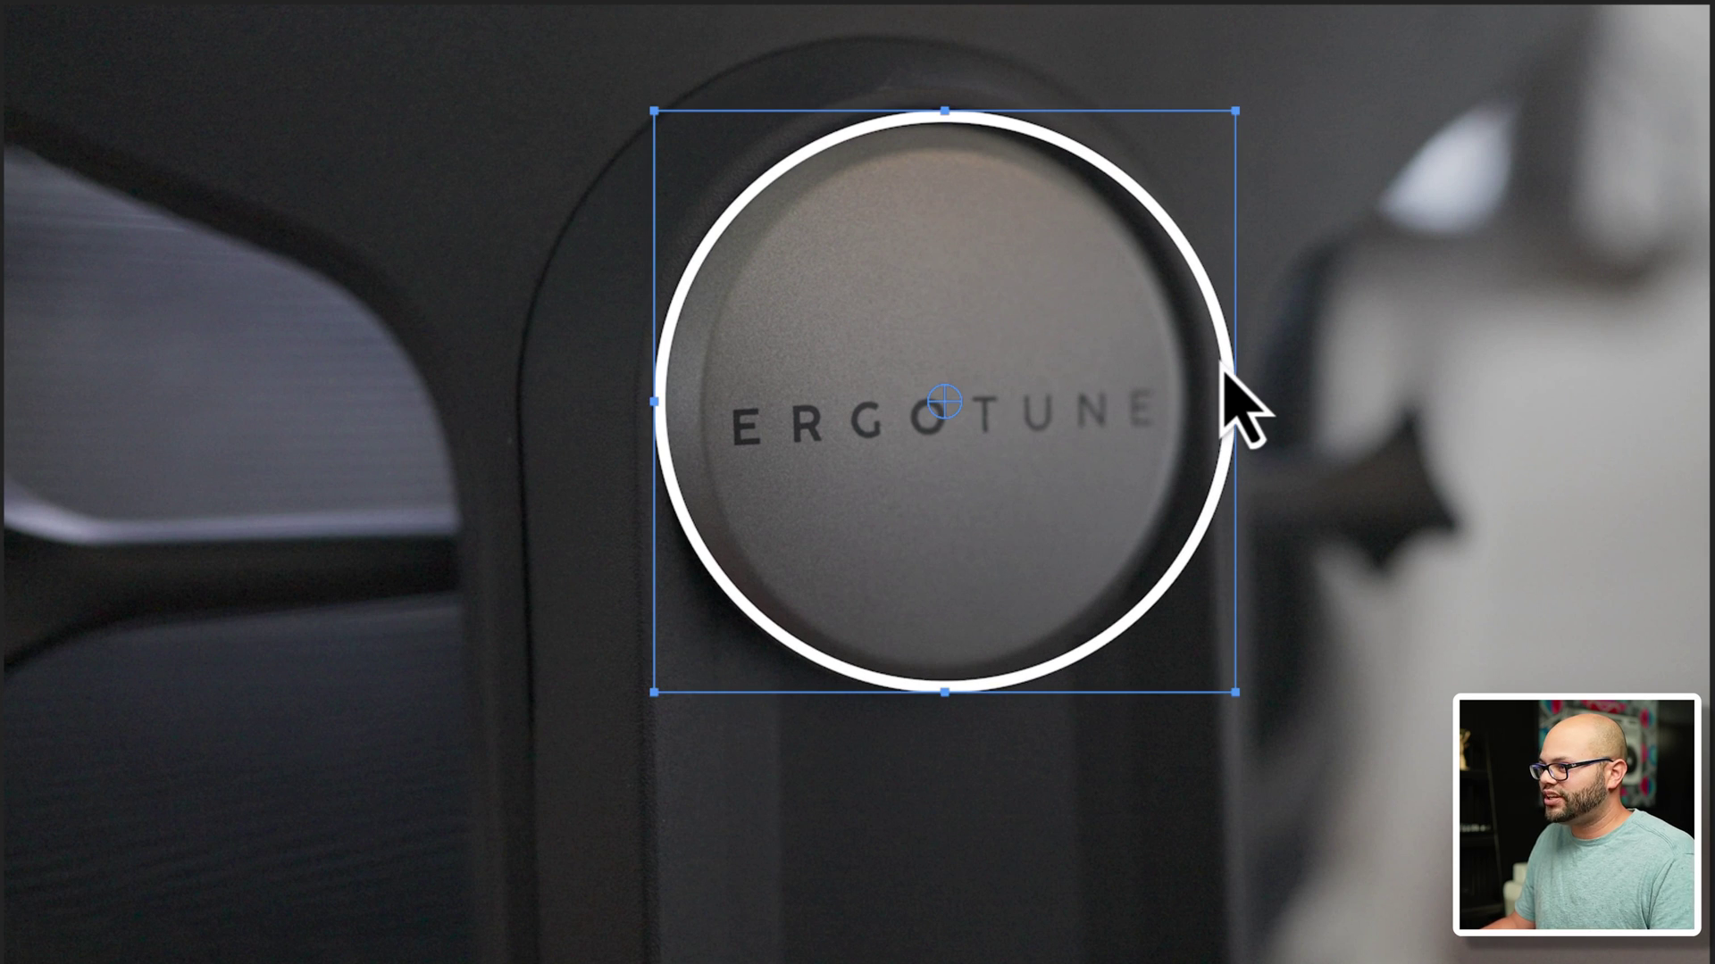
left_click_drag(1222, 366, 1204, 364)
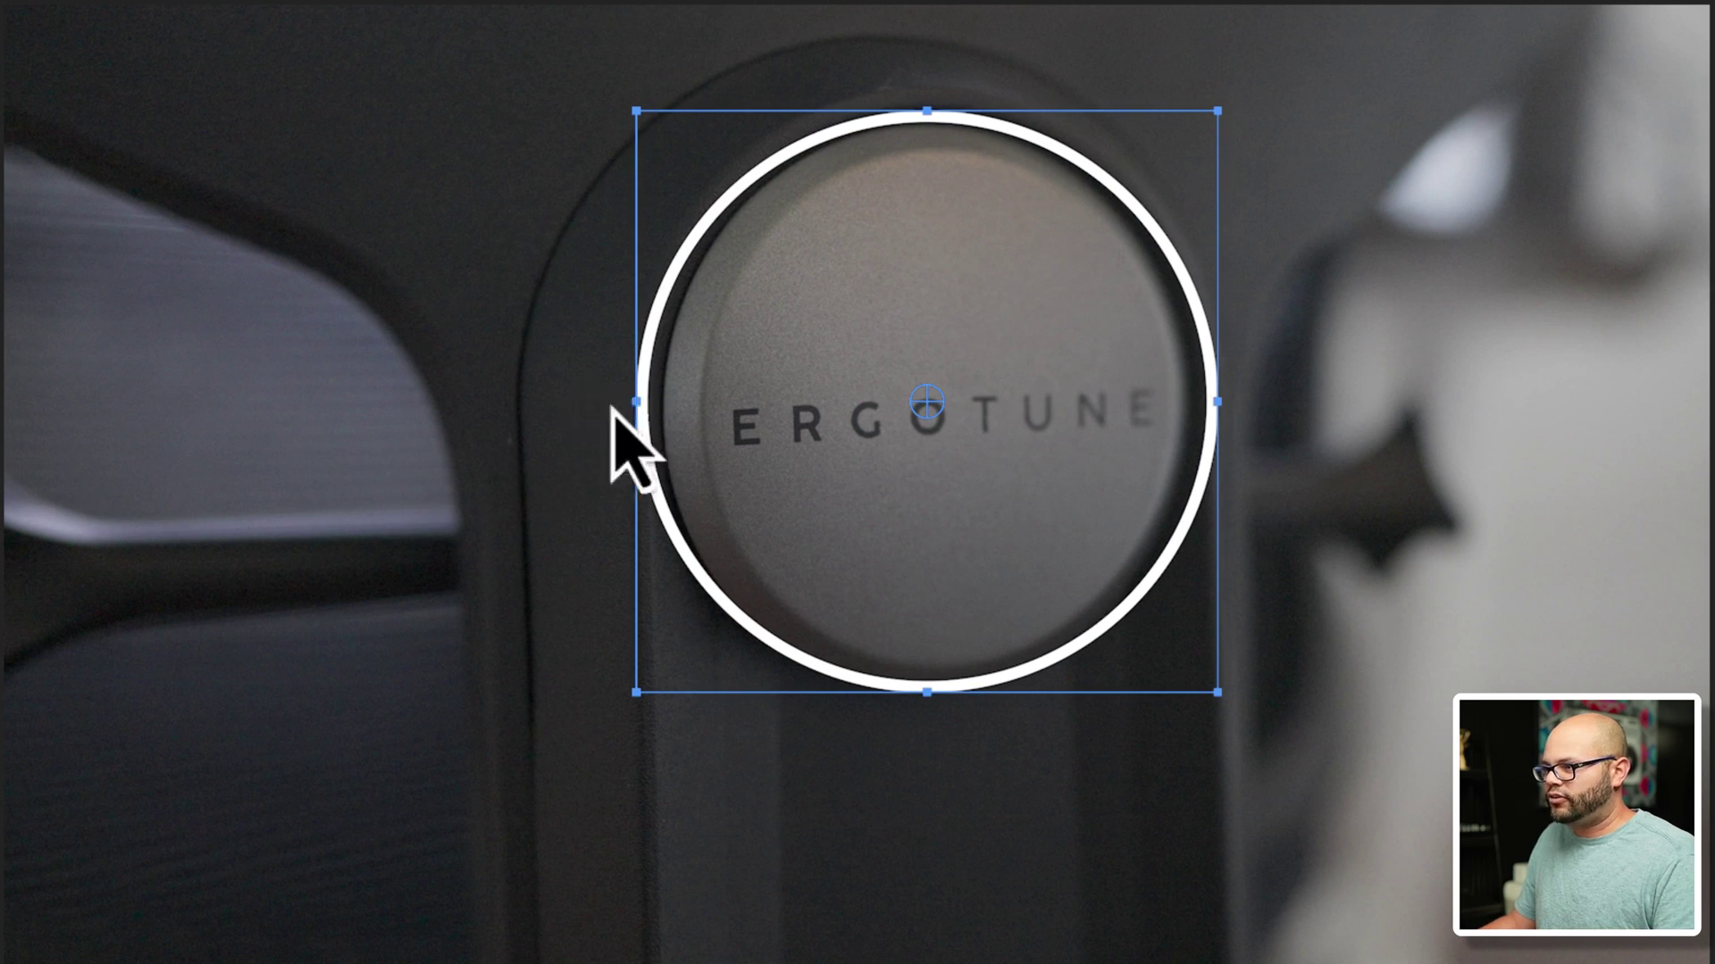
left_click_drag(634, 406, 649, 404)
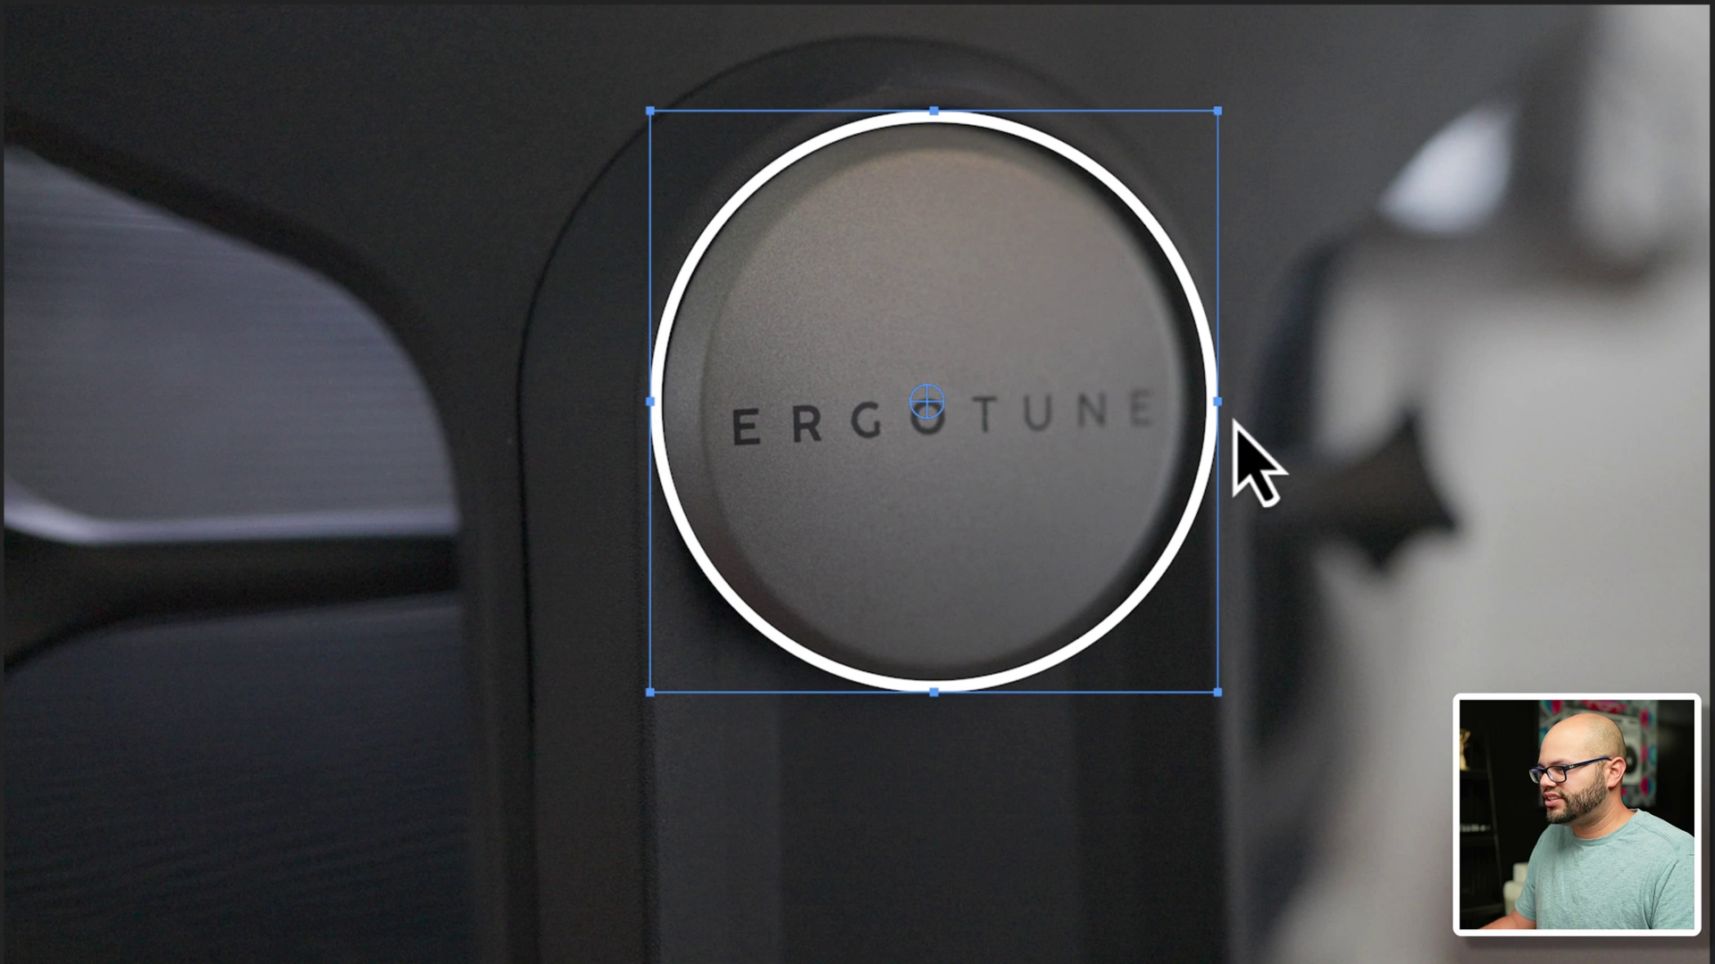
left_click_drag(1224, 408, 1211, 408)
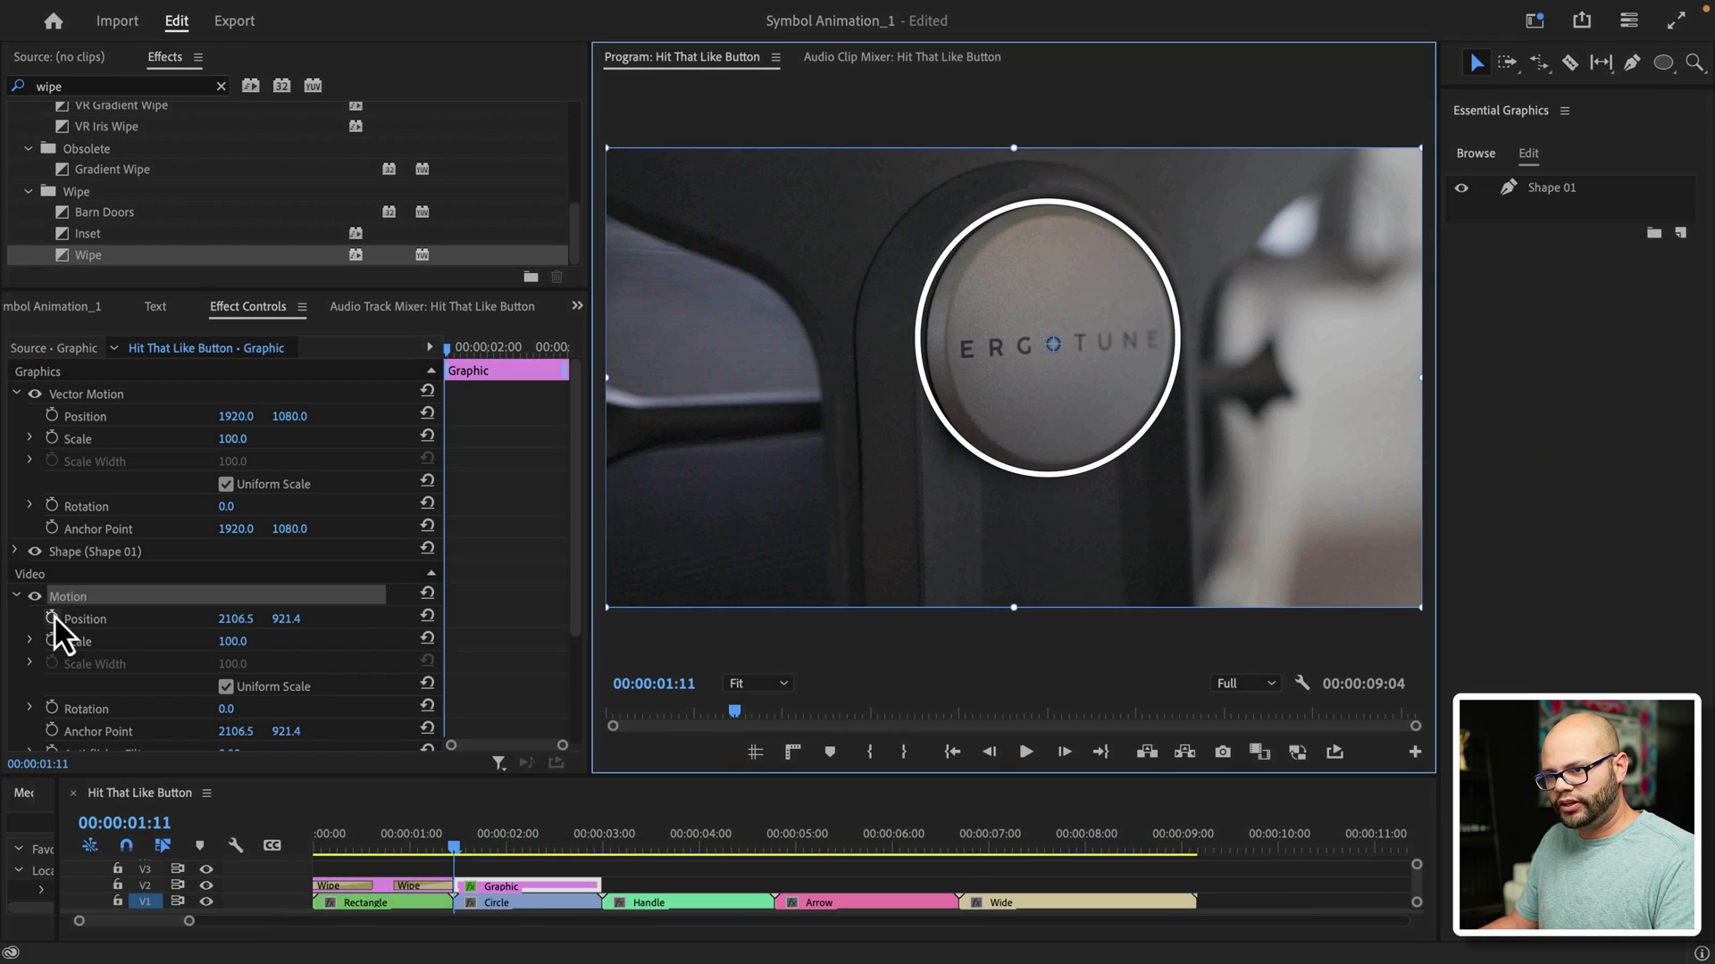
Step: Keyframe the circle's Motion Position at the clip end so it follows the knob
left_click(56, 618)
left_click_drag(469, 347, 566, 348)
left_click(993, 383)
left_click_drag(1048, 352, 1051, 352)
left_click(531, 847)
left_click_drag(533, 847, 496, 845)
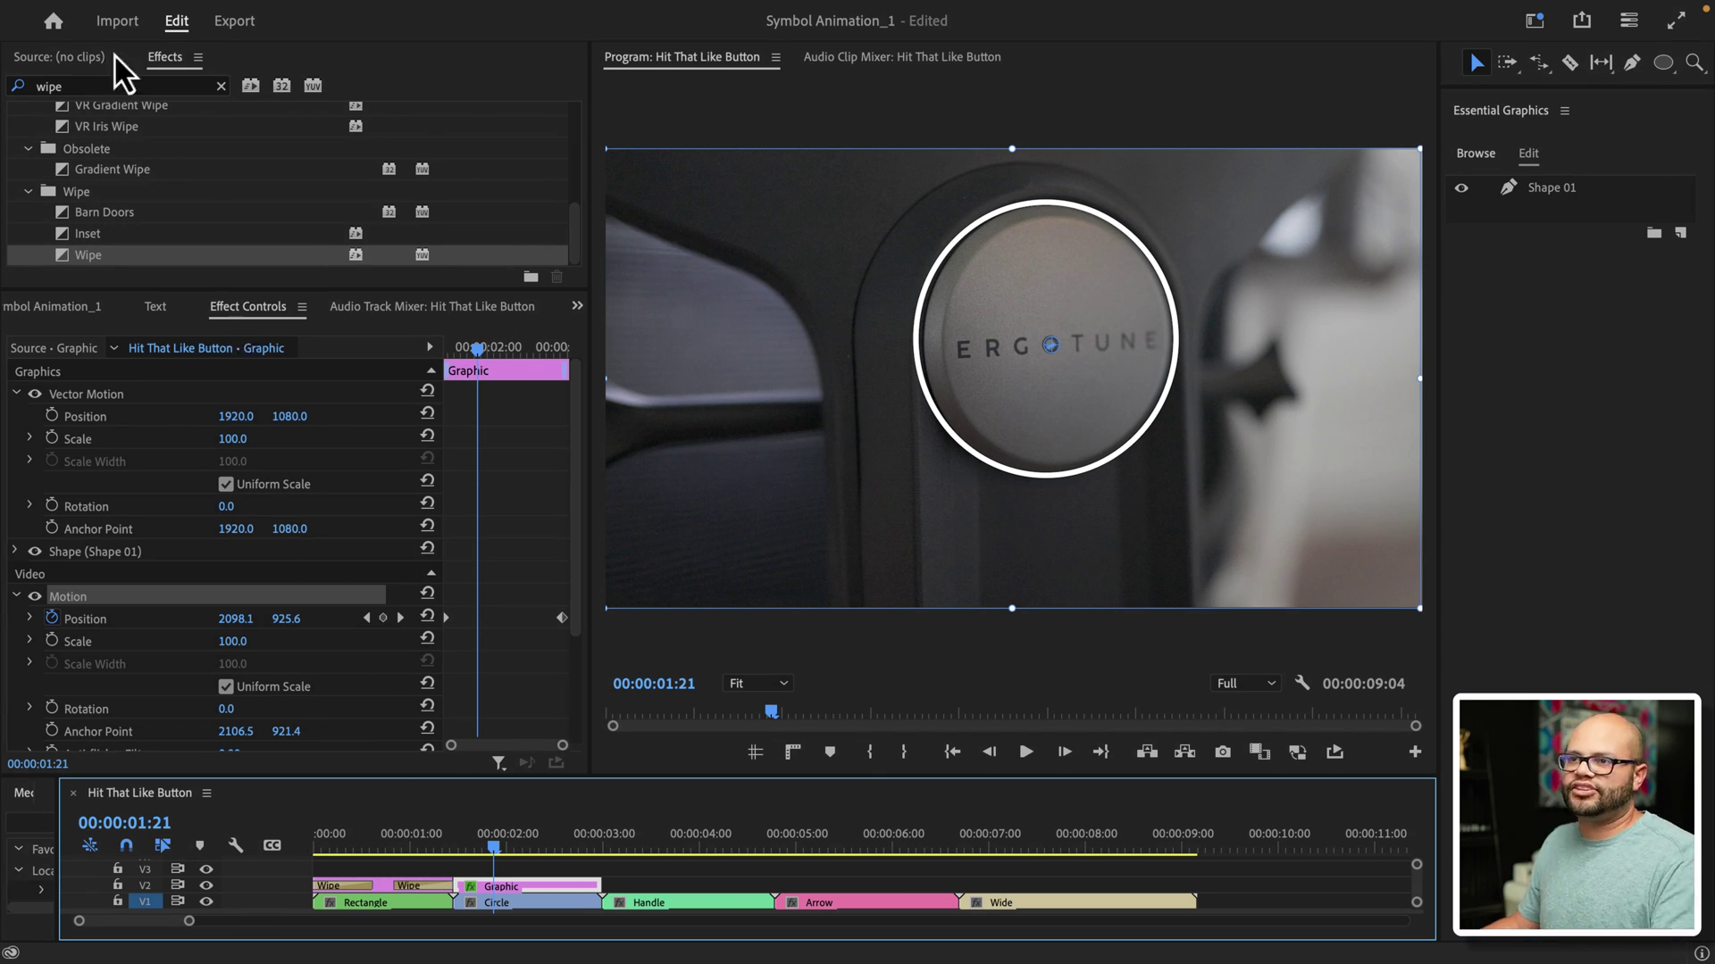
Step: Apply Radial Wipe from Obsolete effects to the circle graphic and select its Wipe Center
scroll(179, 197, "up", 5)
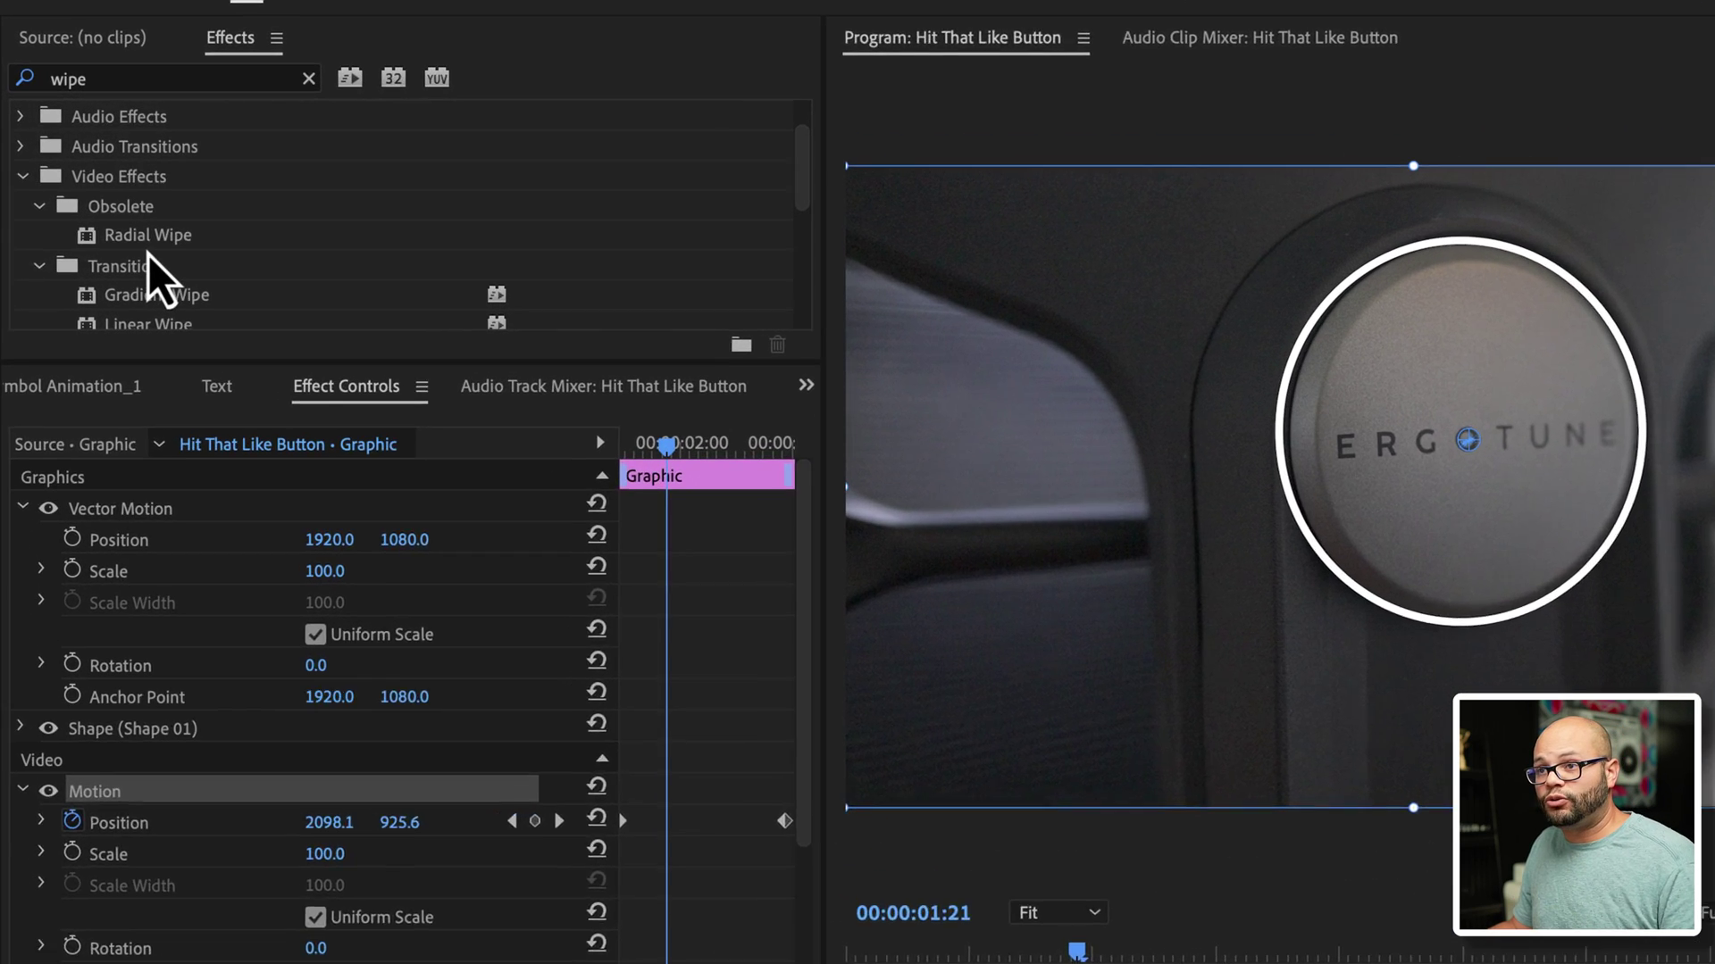
left_click(110, 225)
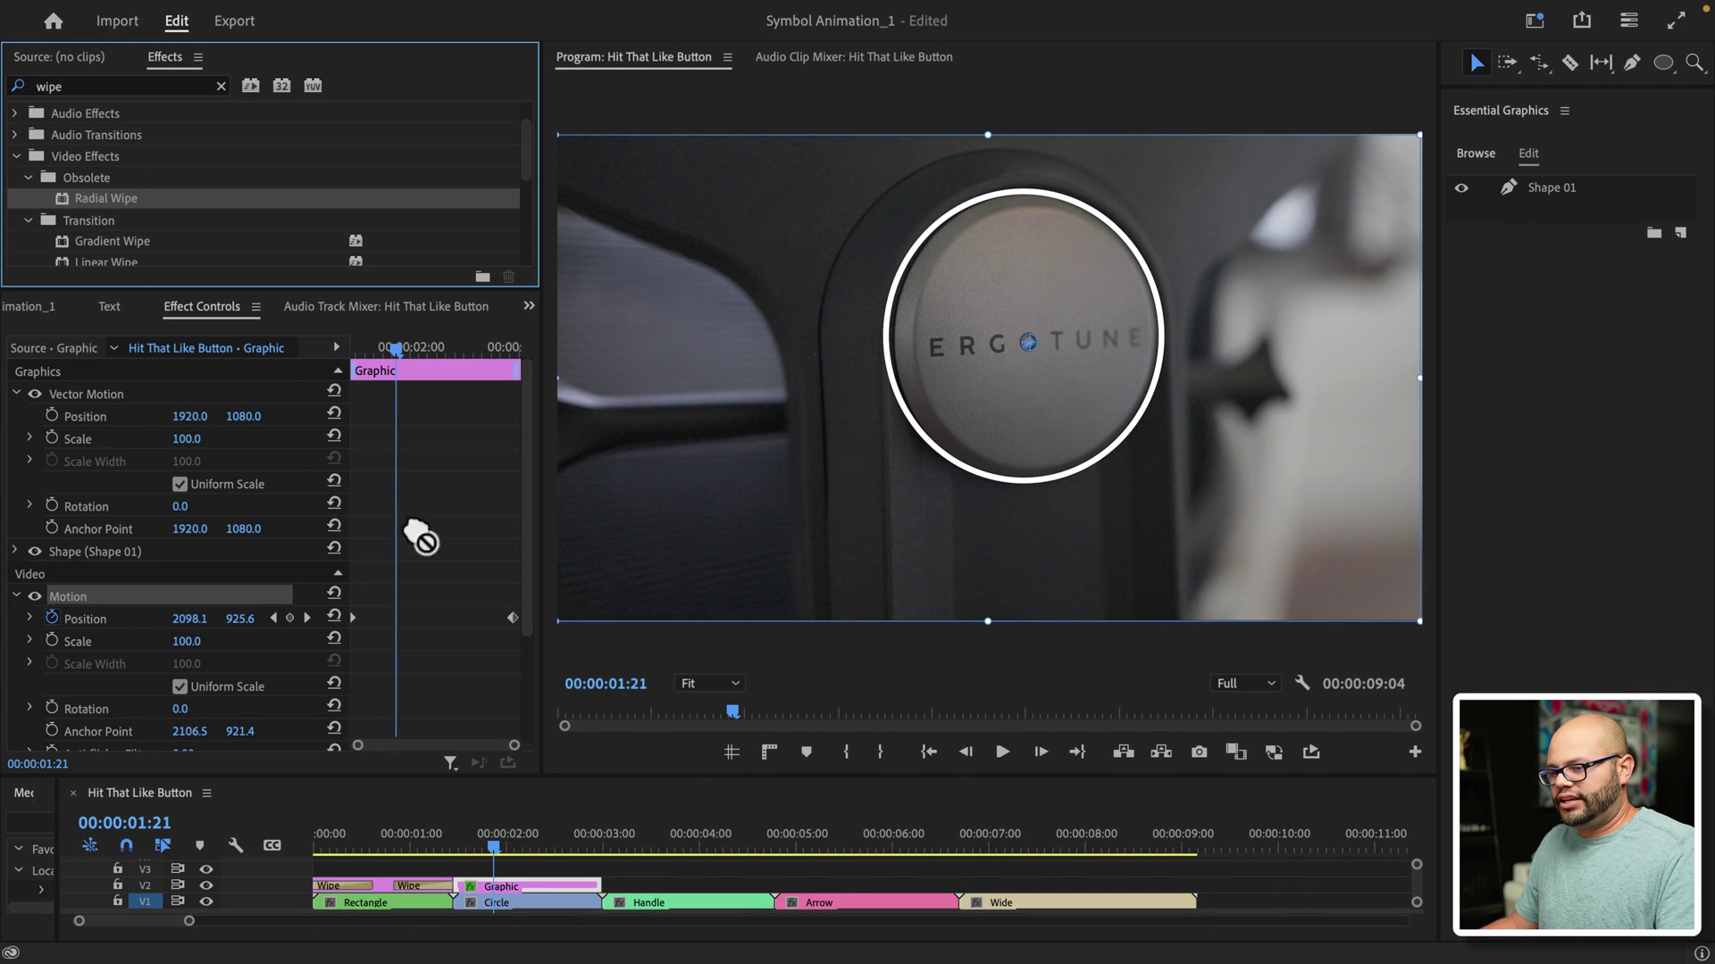
left_click_drag(419, 536, 528, 889)
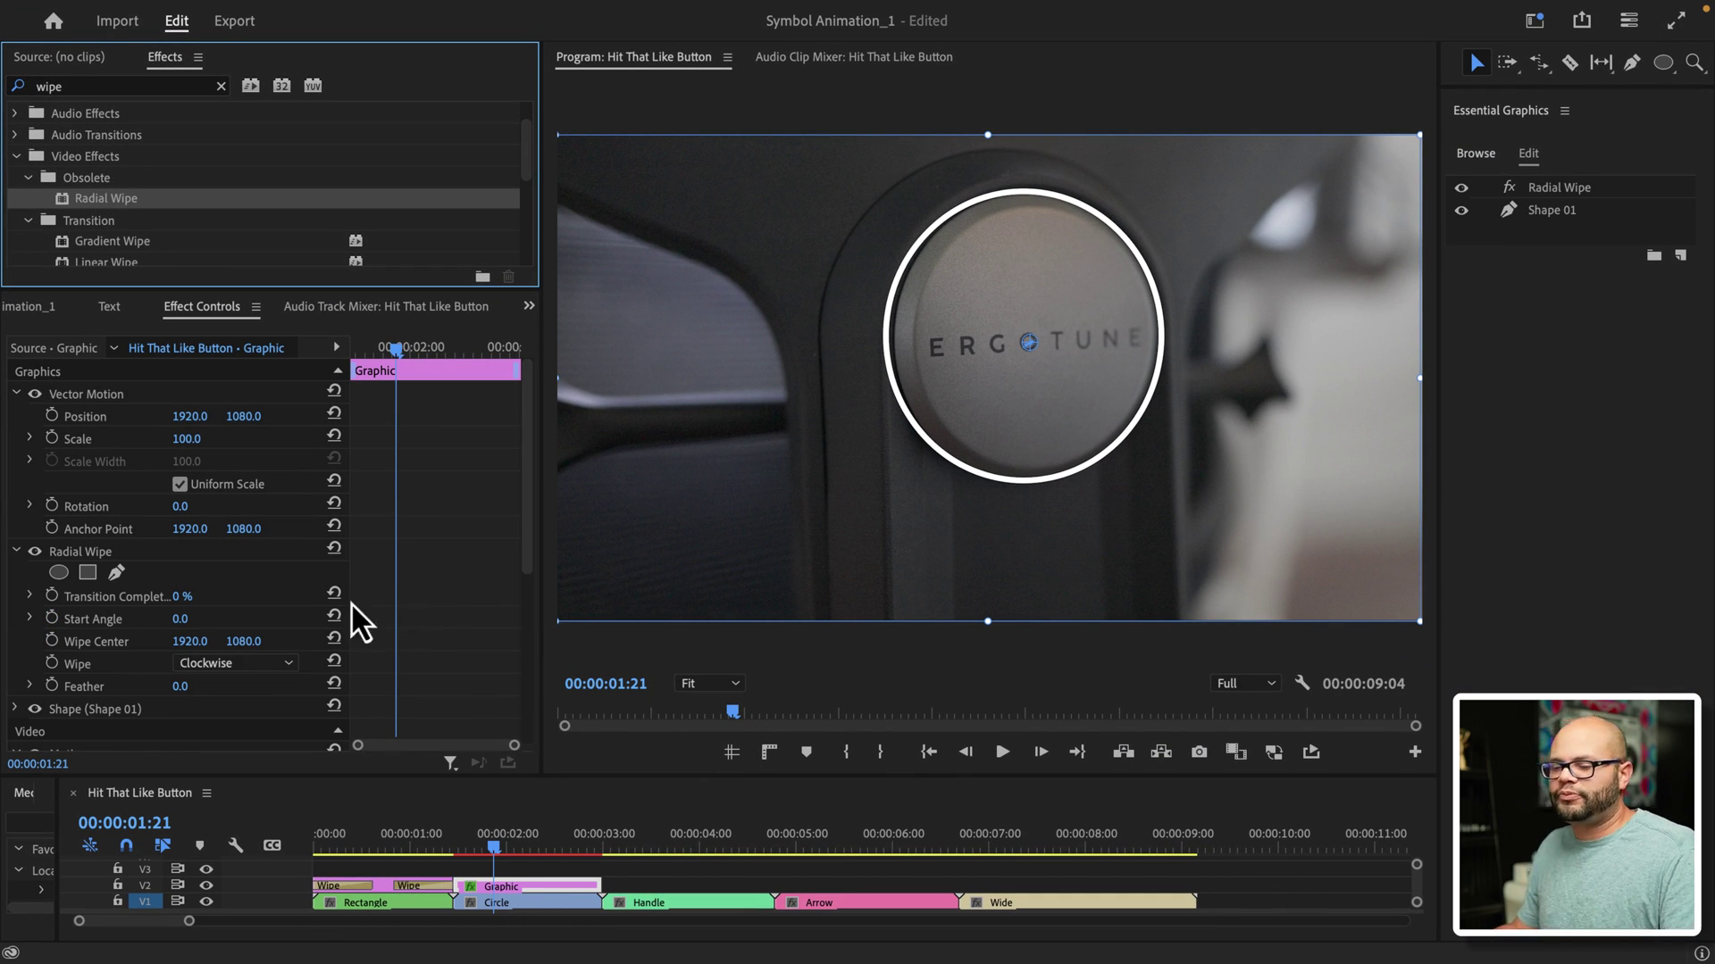
left_click(169, 553)
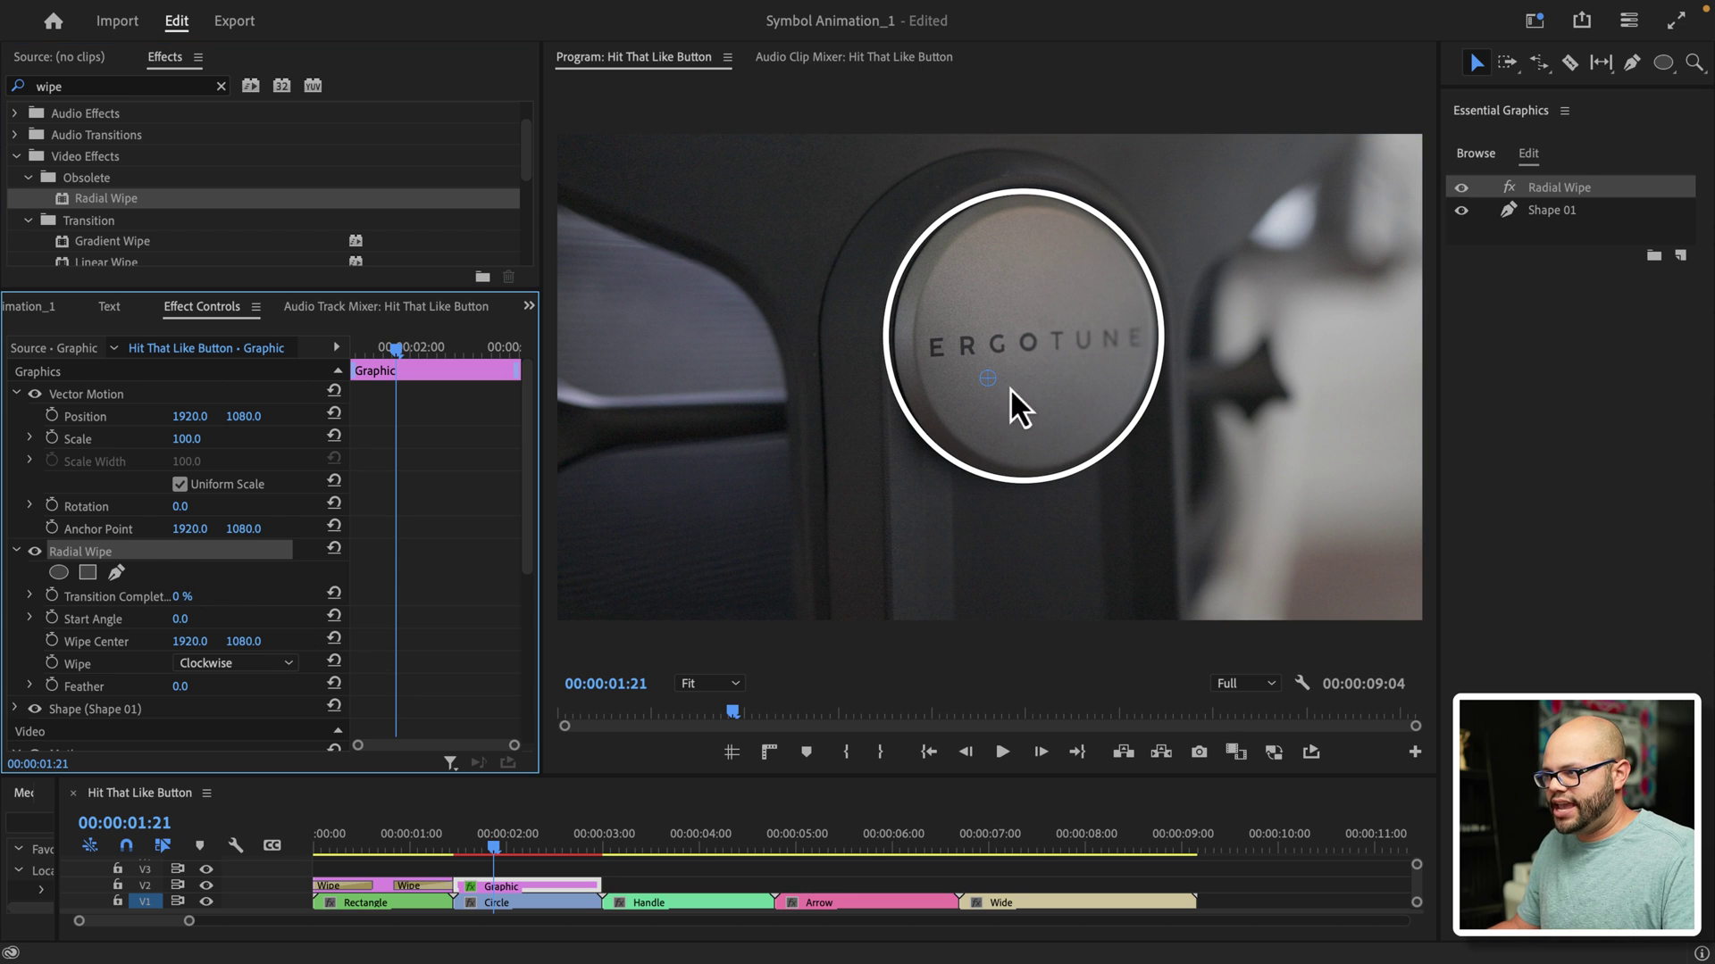
left_click(95, 636)
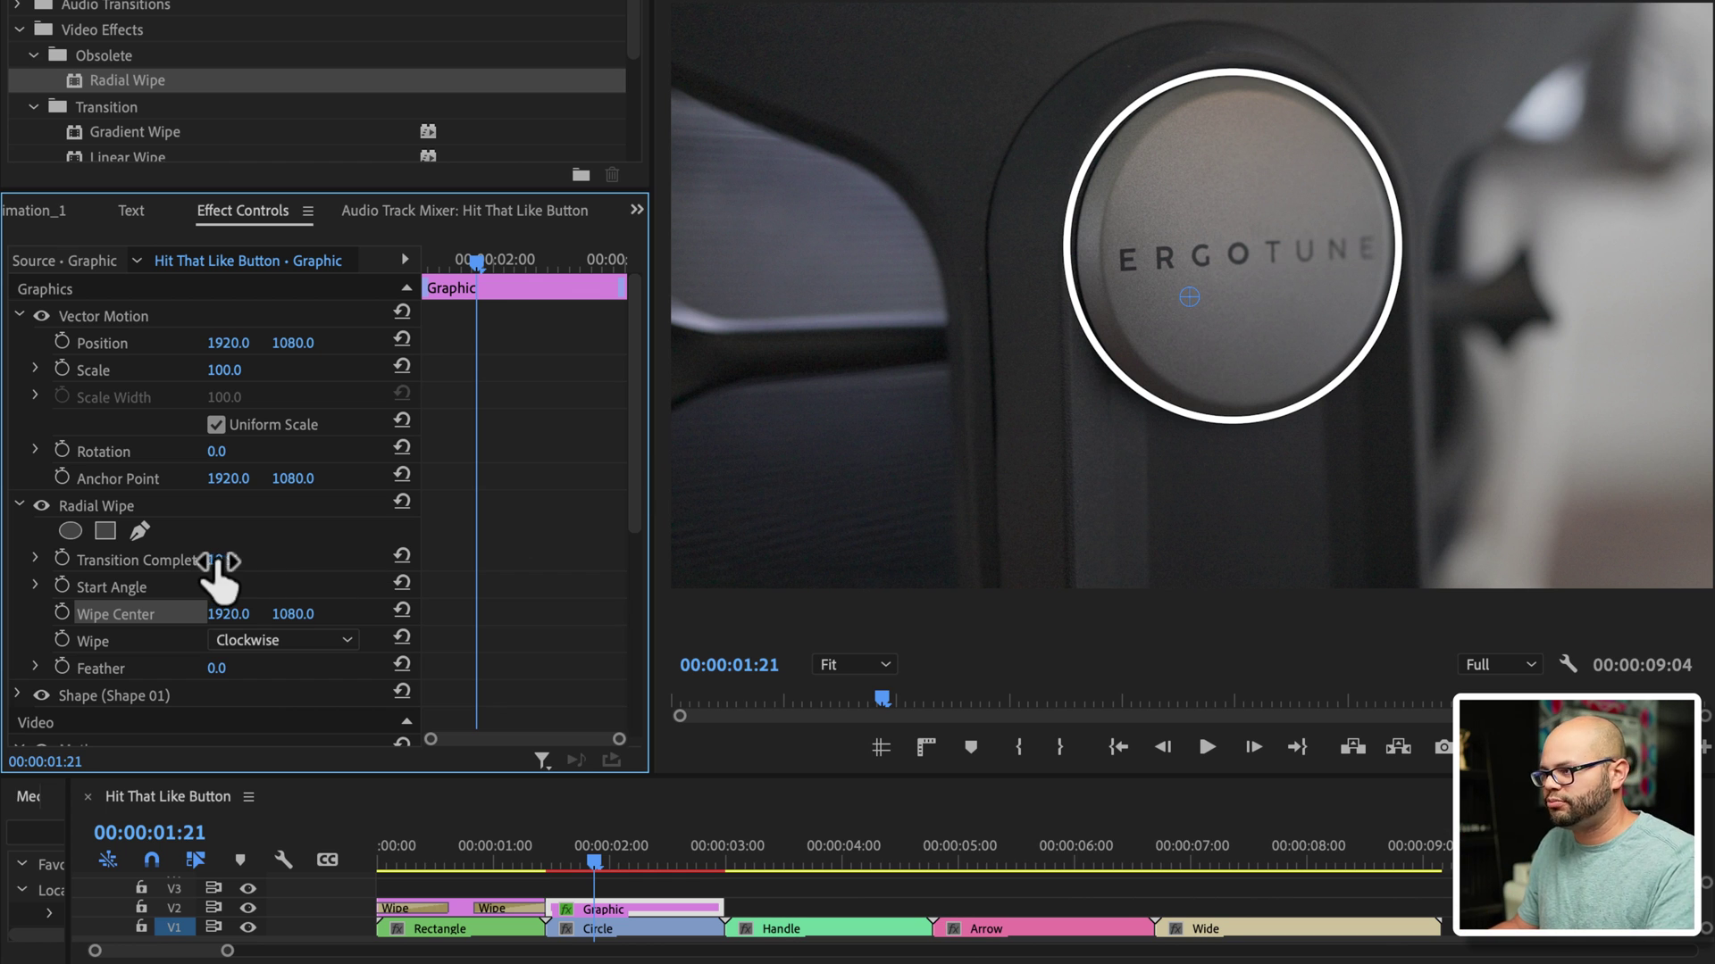
Step: Centre the radial wipe at 2097.3, 918.8 and preview the partially wiped ring
left_click_drag(218, 561, 219, 561)
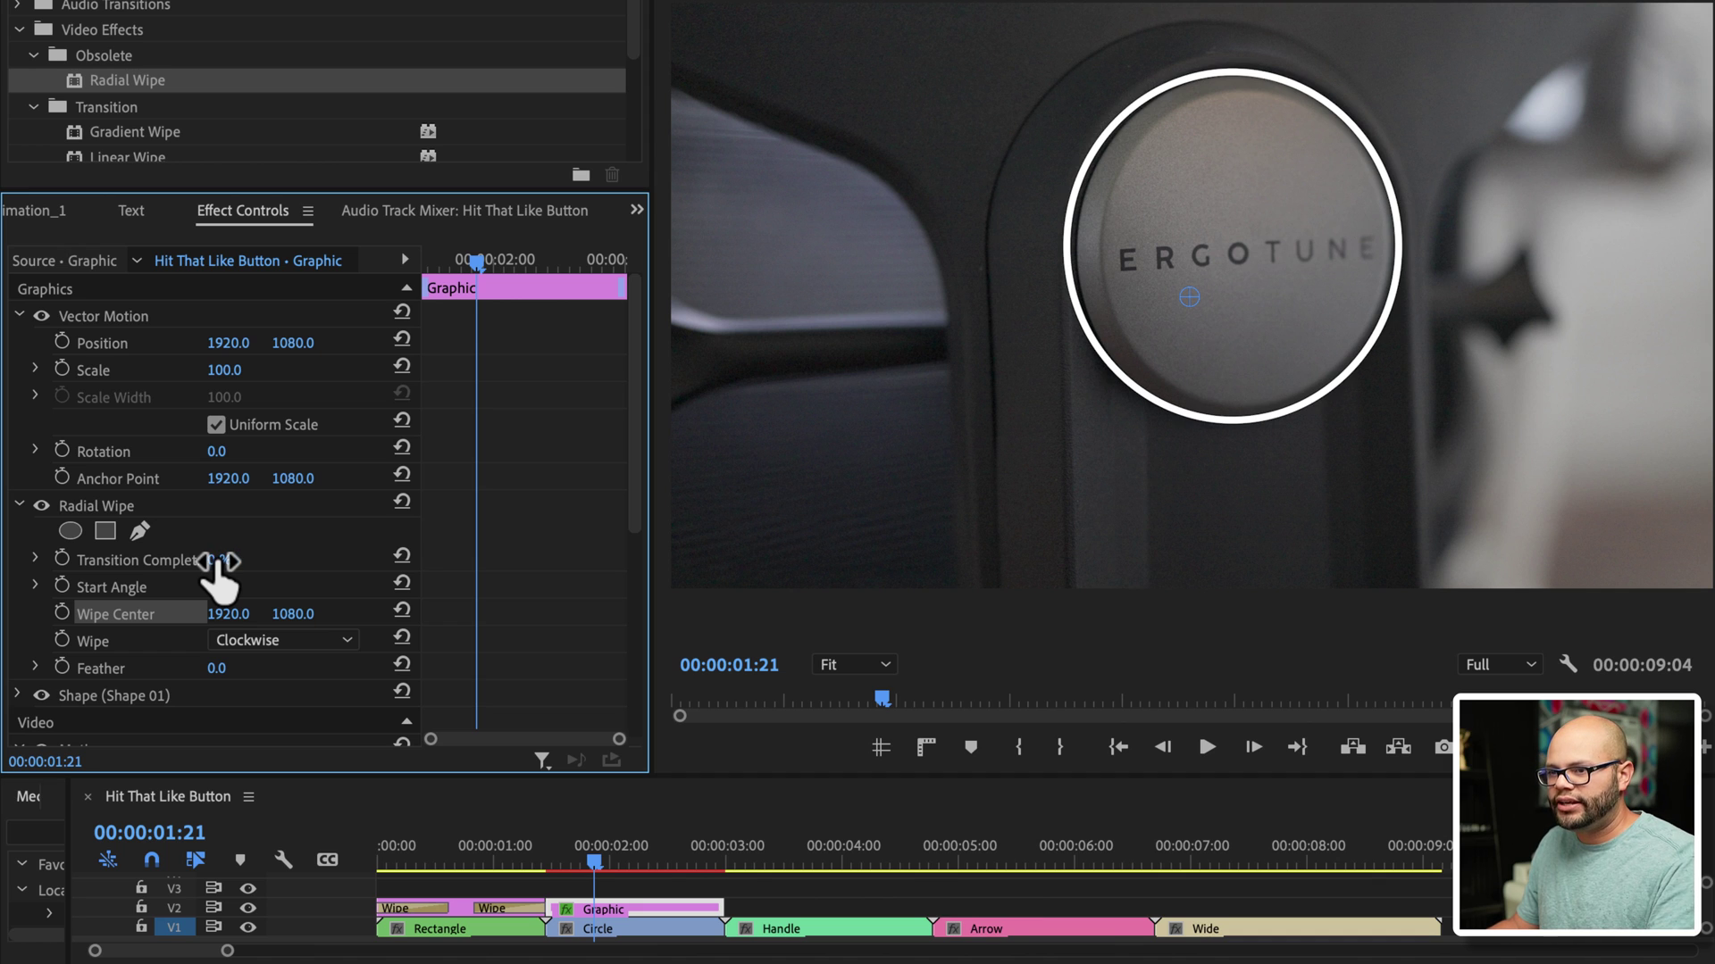
left_click(1189, 300)
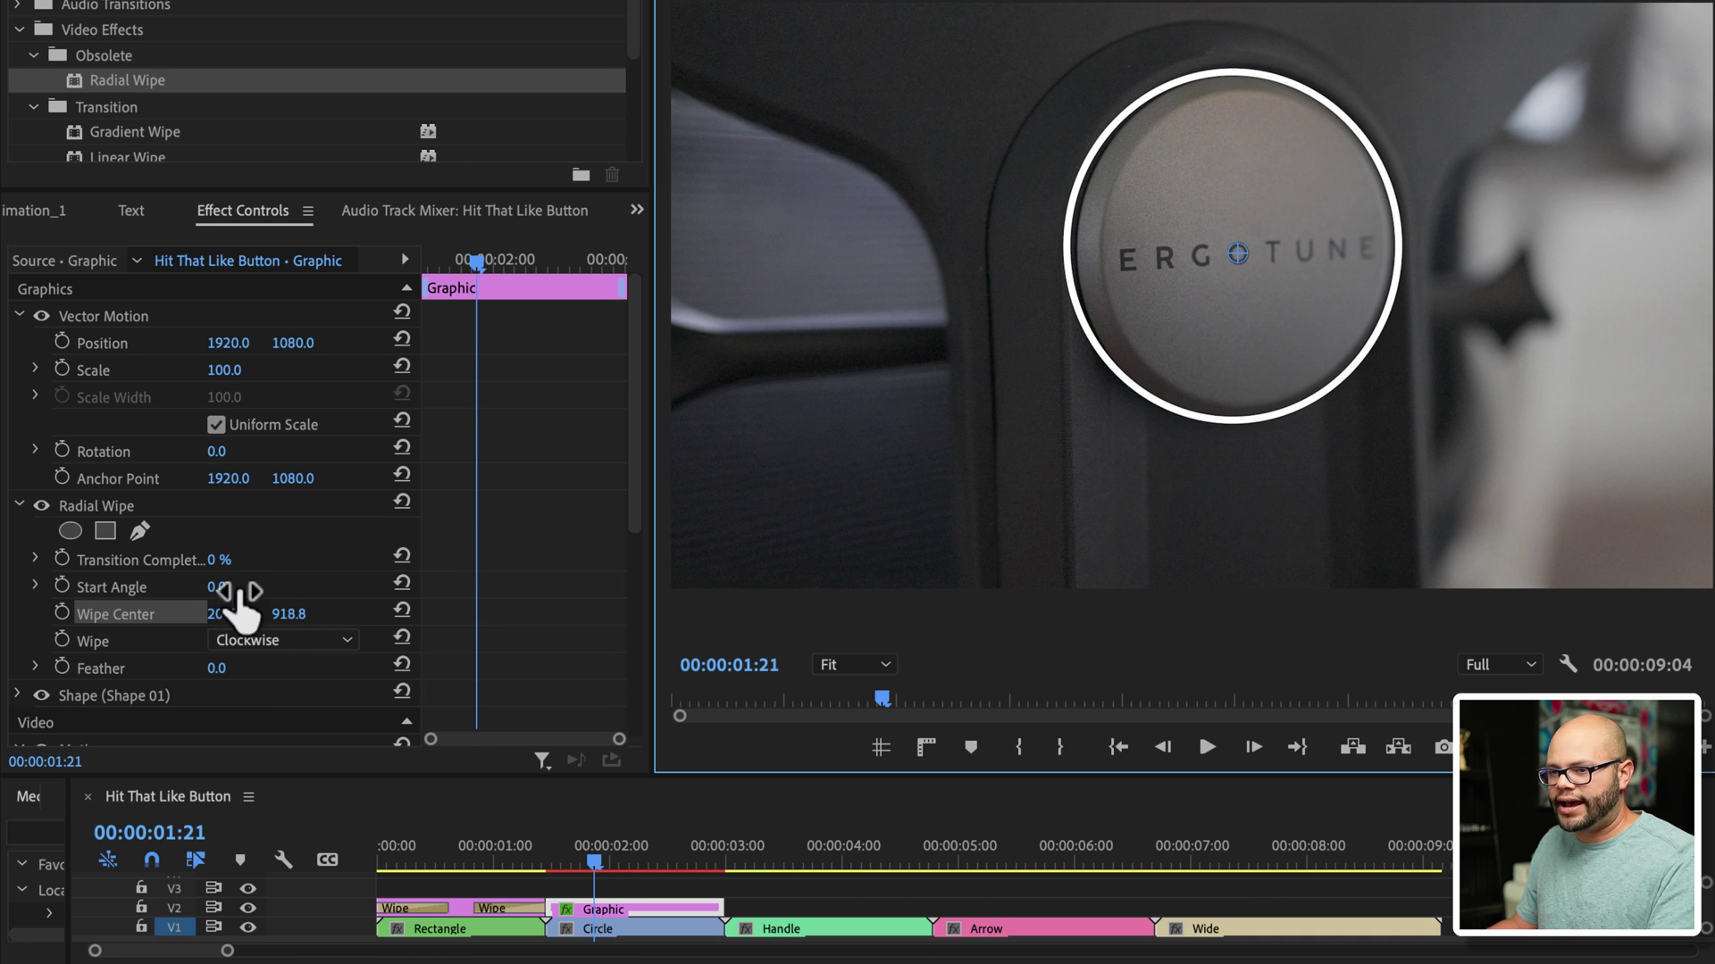
left_click_drag(221, 562, 222, 562)
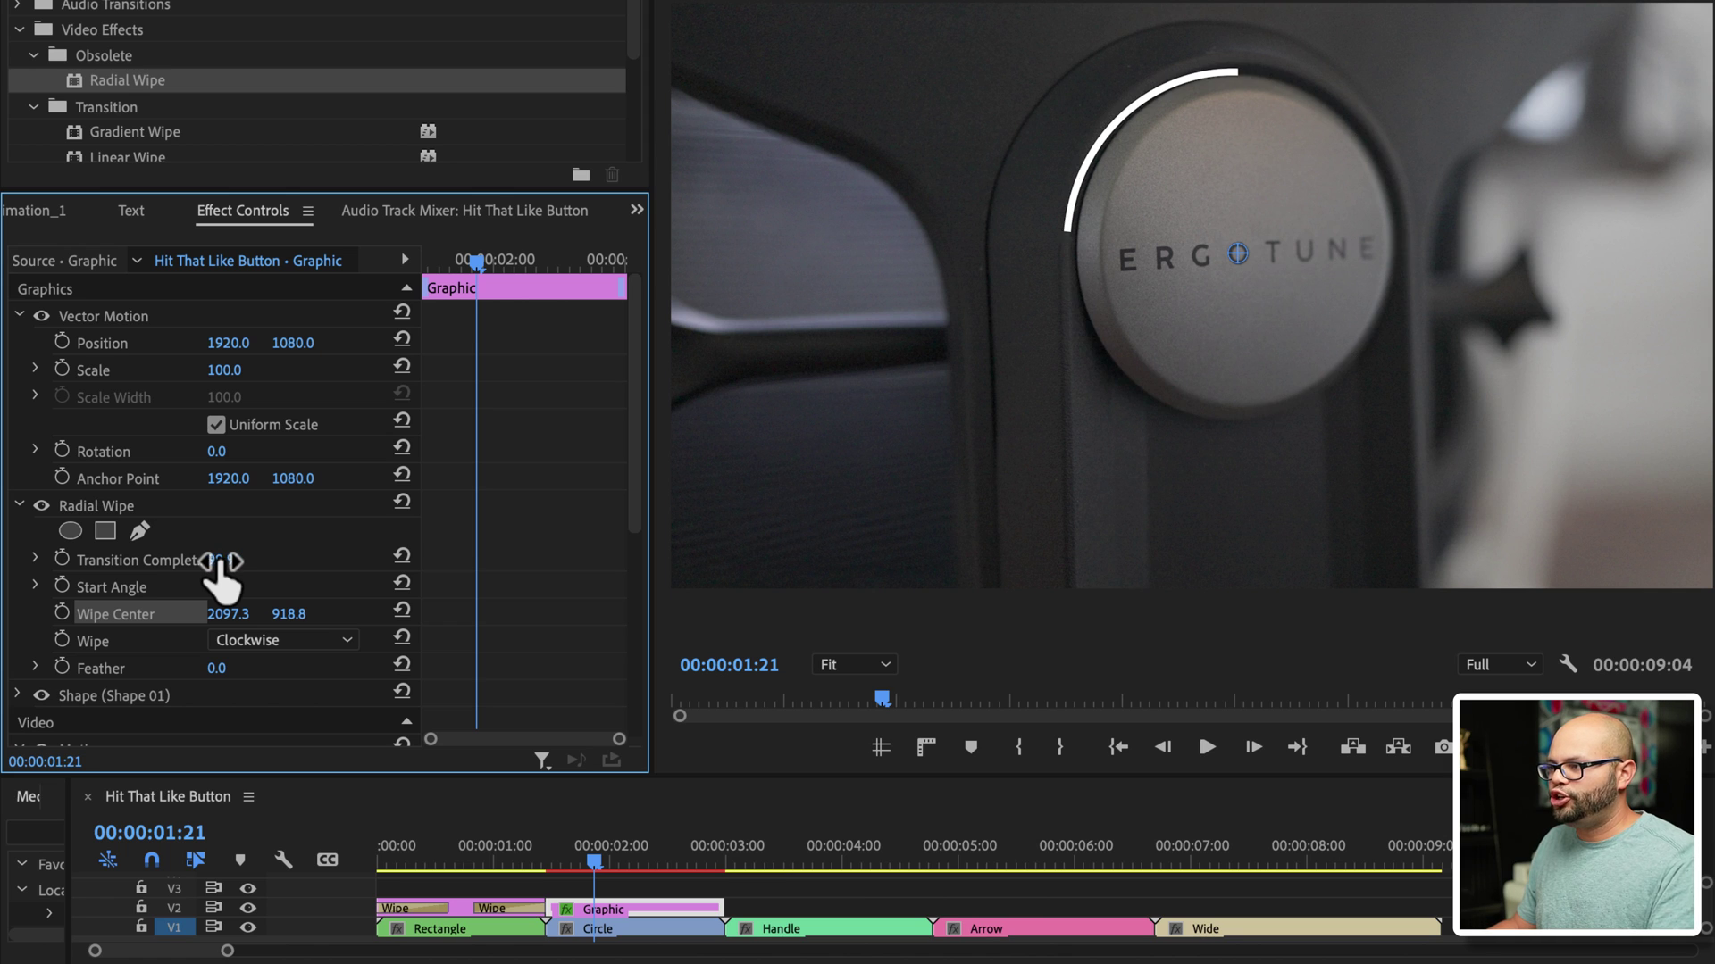
left_click_drag(221, 562, 220, 562)
Step: Keyframe Transition Completion at 100%, then set a 0% keyframe so the full ring shows
left_click(62, 560)
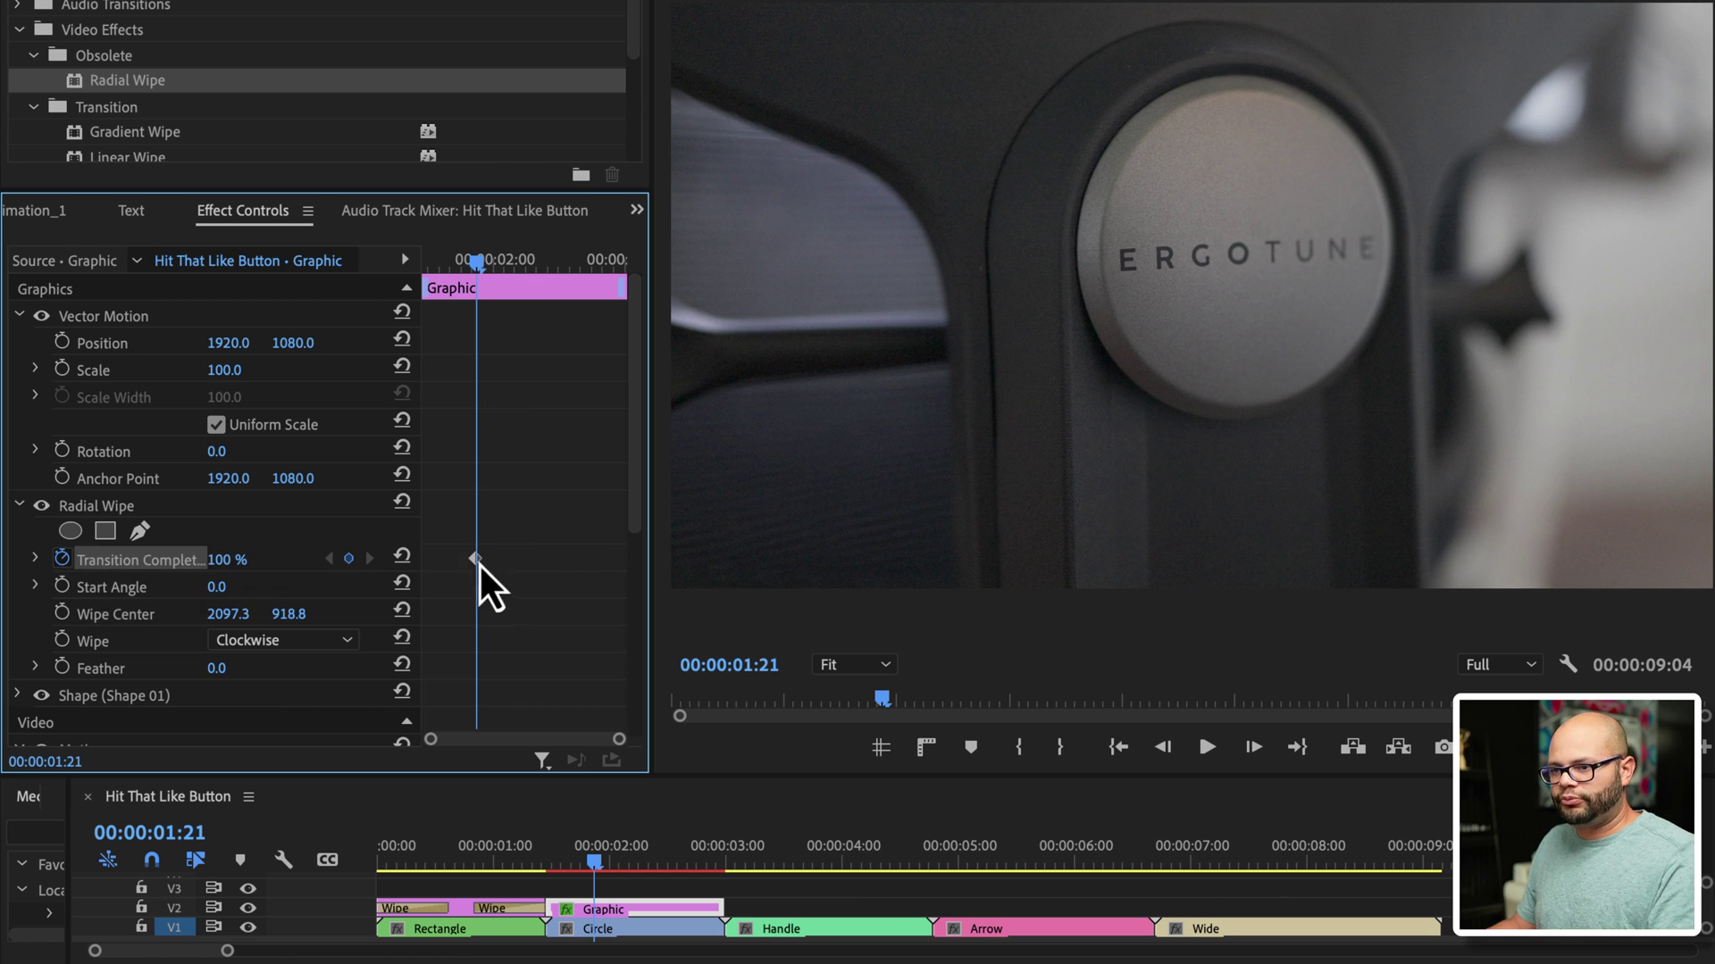
left_click(221, 560)
type("0")
key("Return")
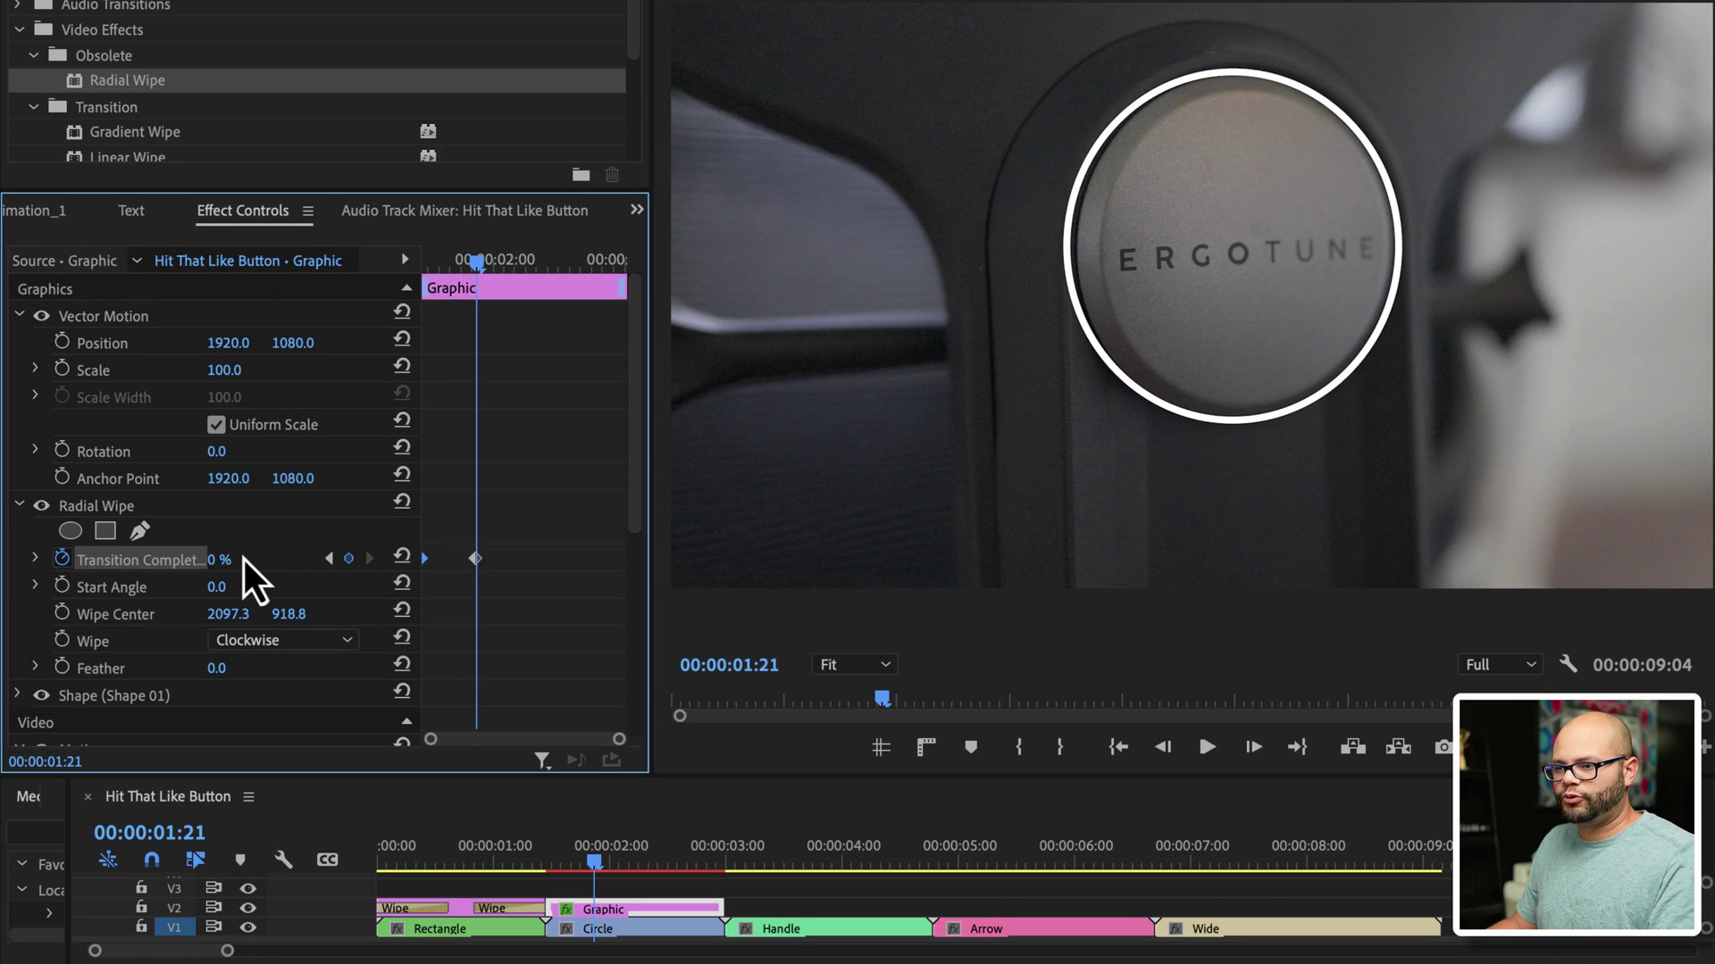
Step: Give the Transition Completion keyframes Ease In and Ease Out and show their speed graph
right_click(477, 558)
left_click(594, 916)
right_click(479, 528)
left_click(608, 942)
left_click(39, 528)
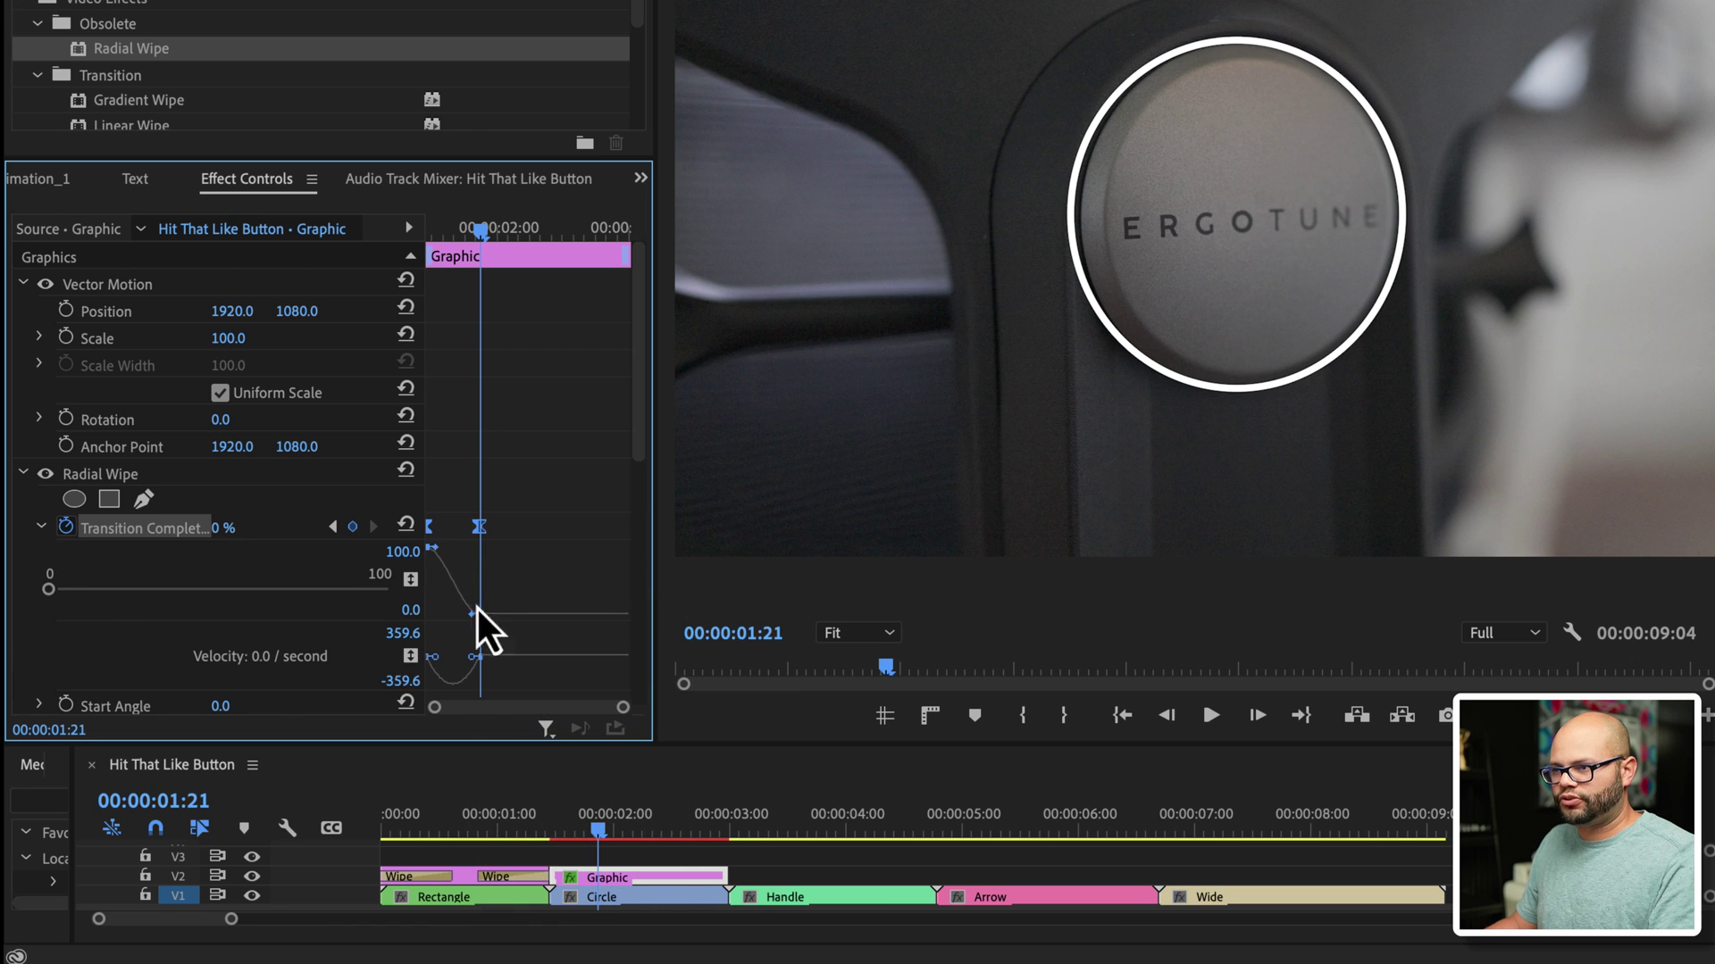
Step: Shift the wipe keyframes so the first one sits at the graphic clip's start
left_click_drag(509, 241, 384, 241)
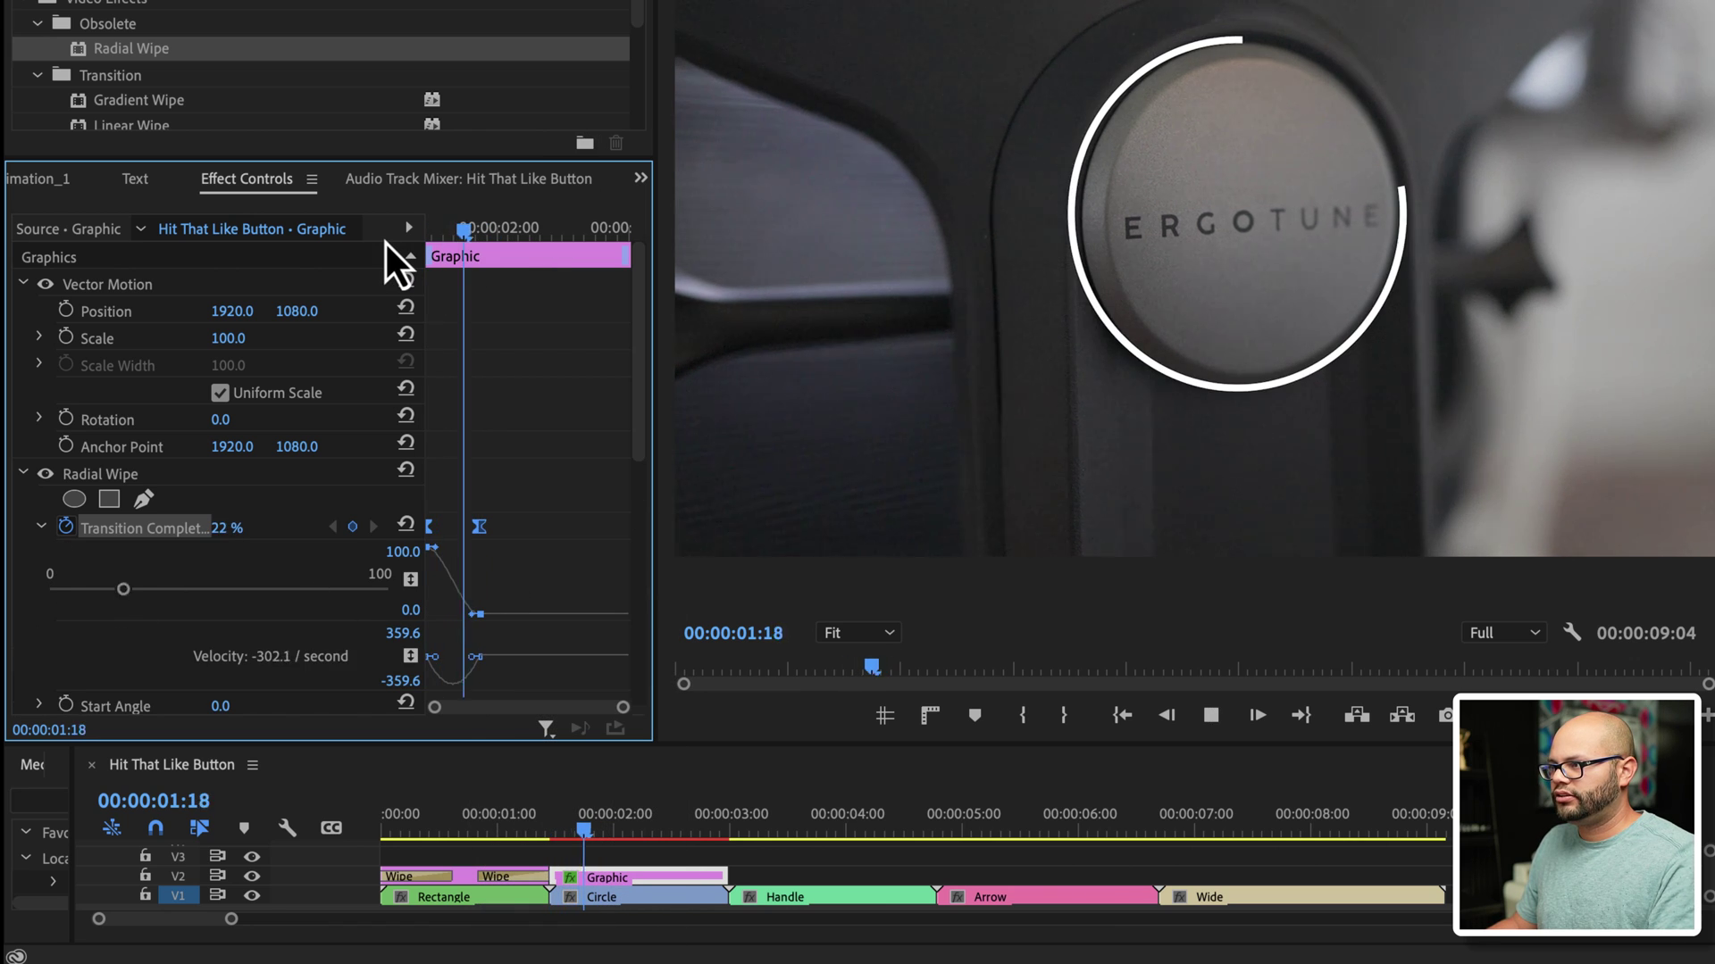
key("space")
left_click_drag(489, 526, 438, 546)
left_click(566, 474)
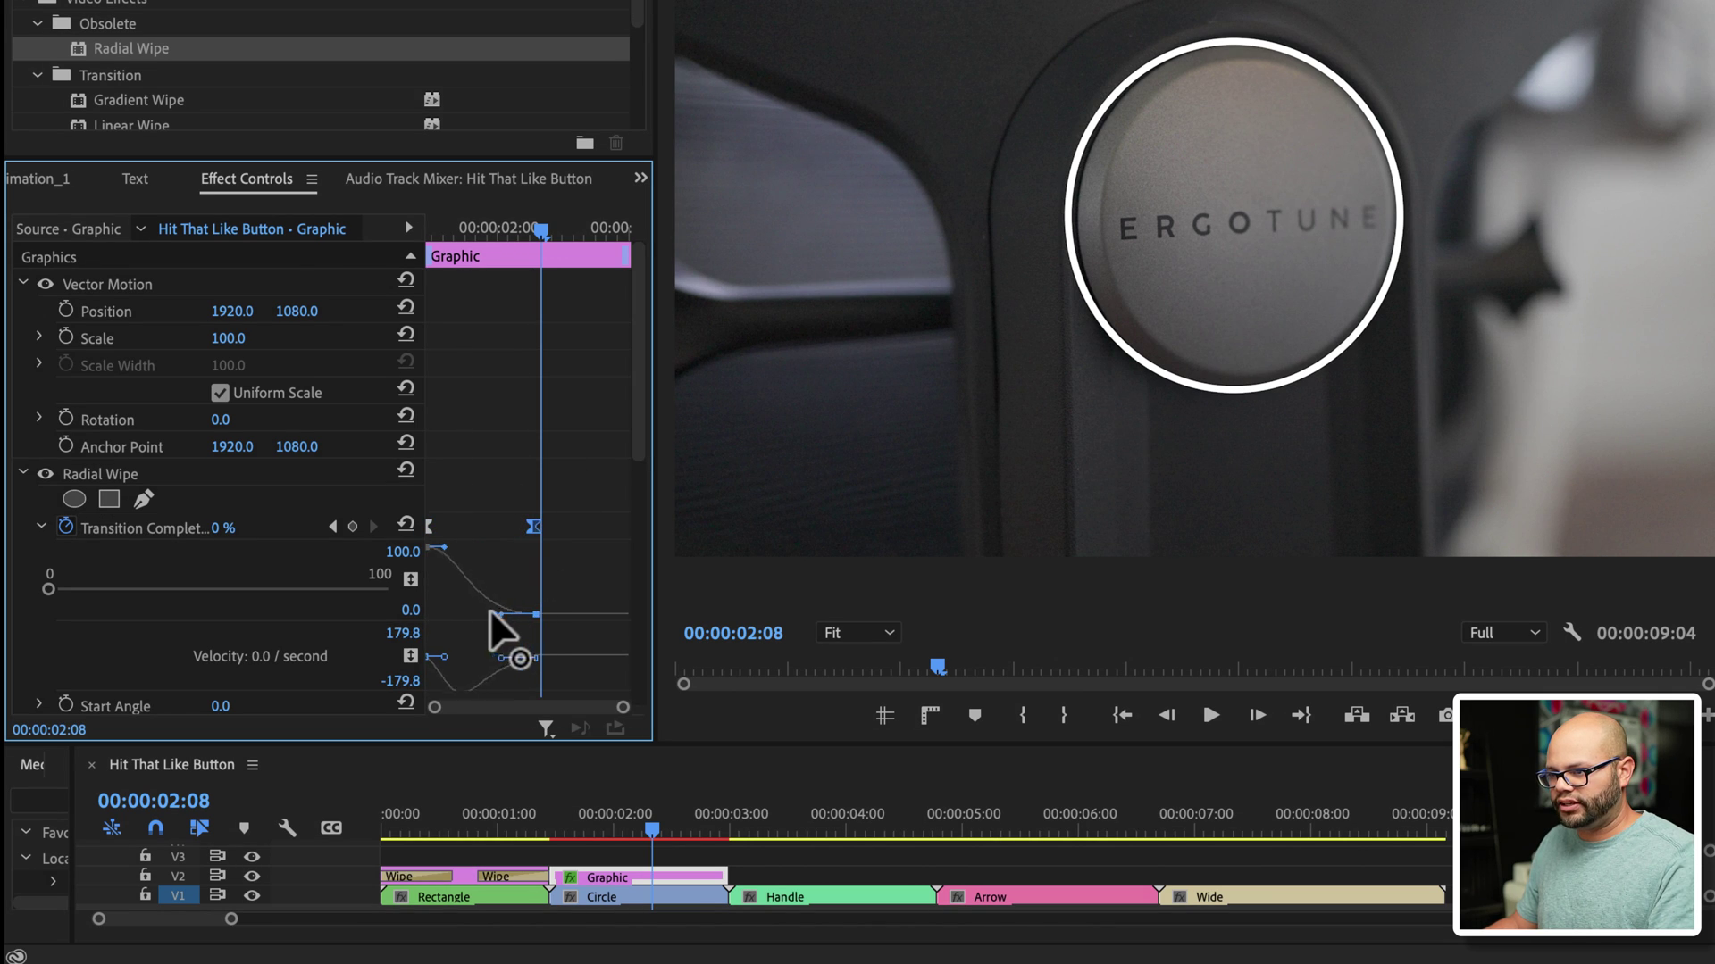
Step: Replay the ring's wipe-on animation from the start of the graphic clip
left_click(38, 527)
left_click(38, 528)
left_click(38, 528)
left_click(39, 528)
left_click(39, 528)
left_click(39, 528)
key("Up")
key("space")
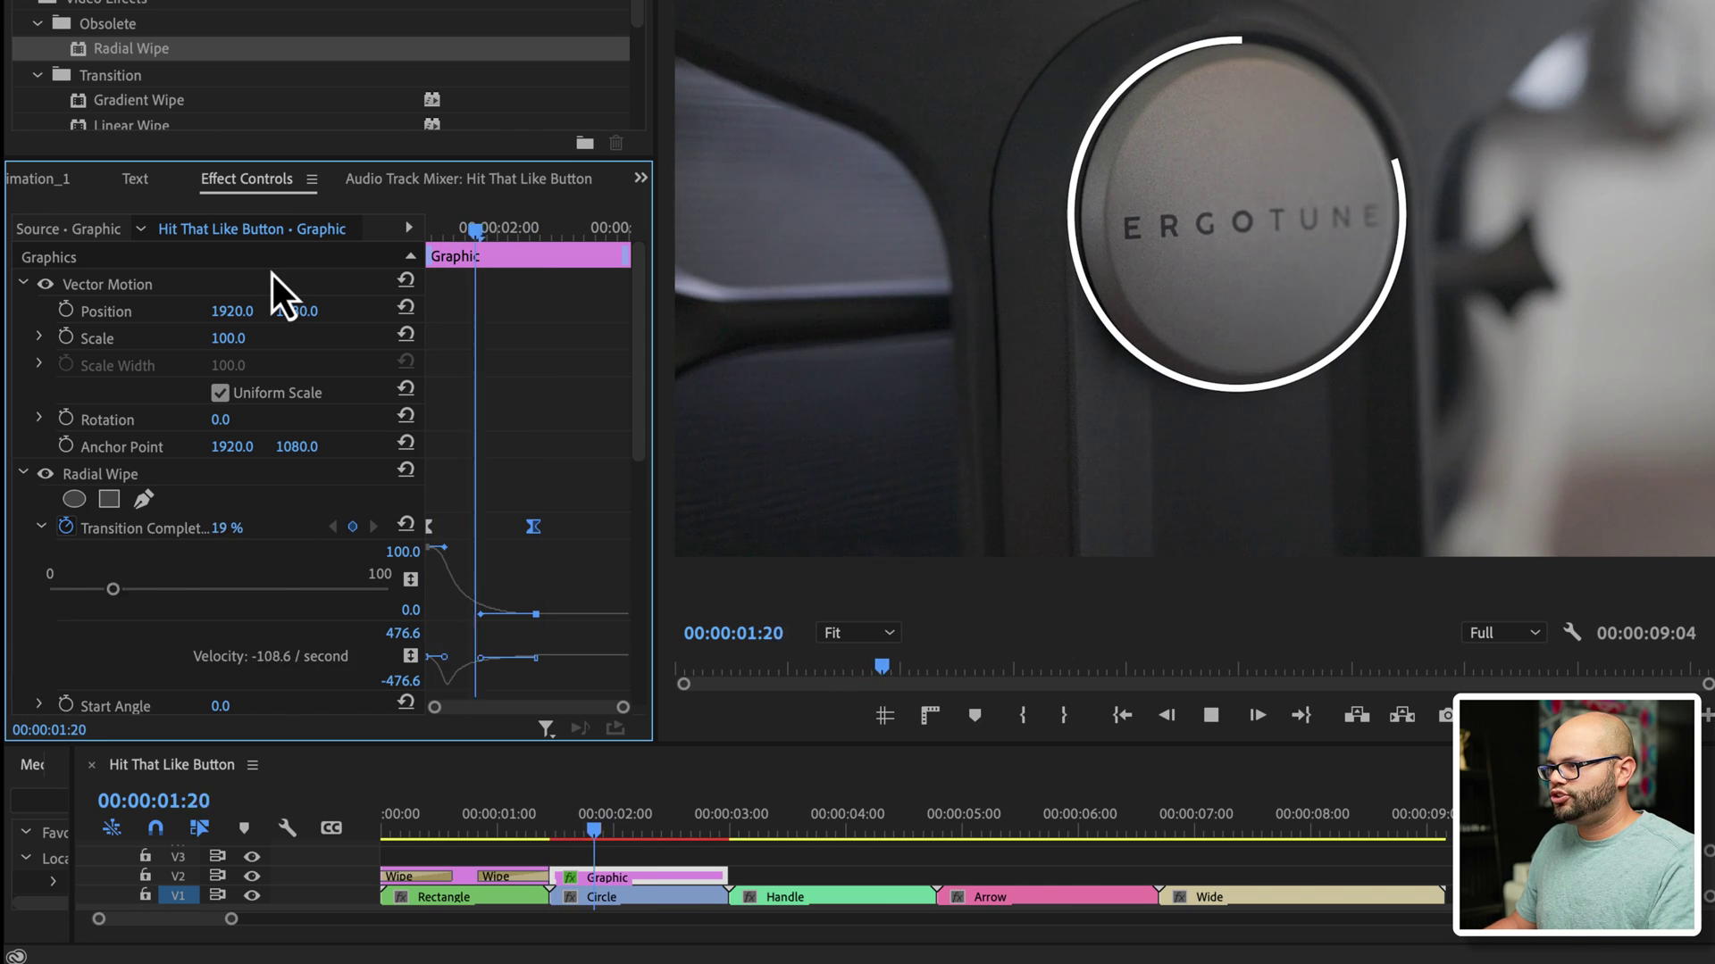
key("space")
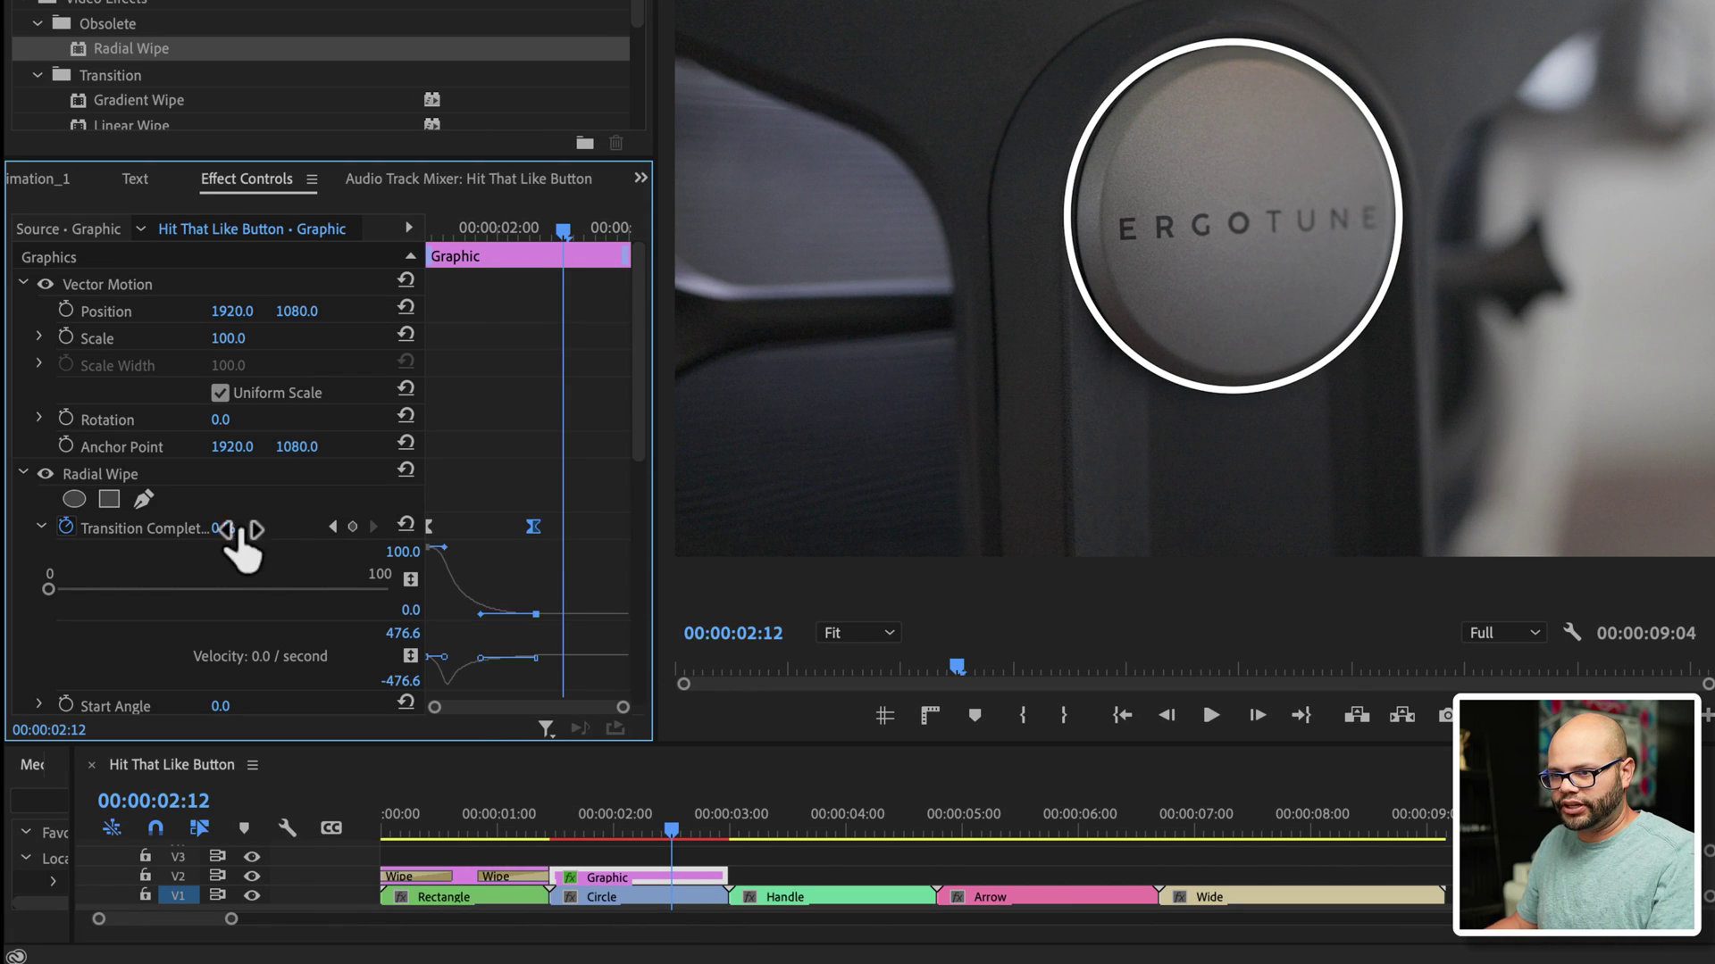
Step: Keyframe Transition Completion at 100% at 02:21, then play the ring animation back
left_click(354, 528)
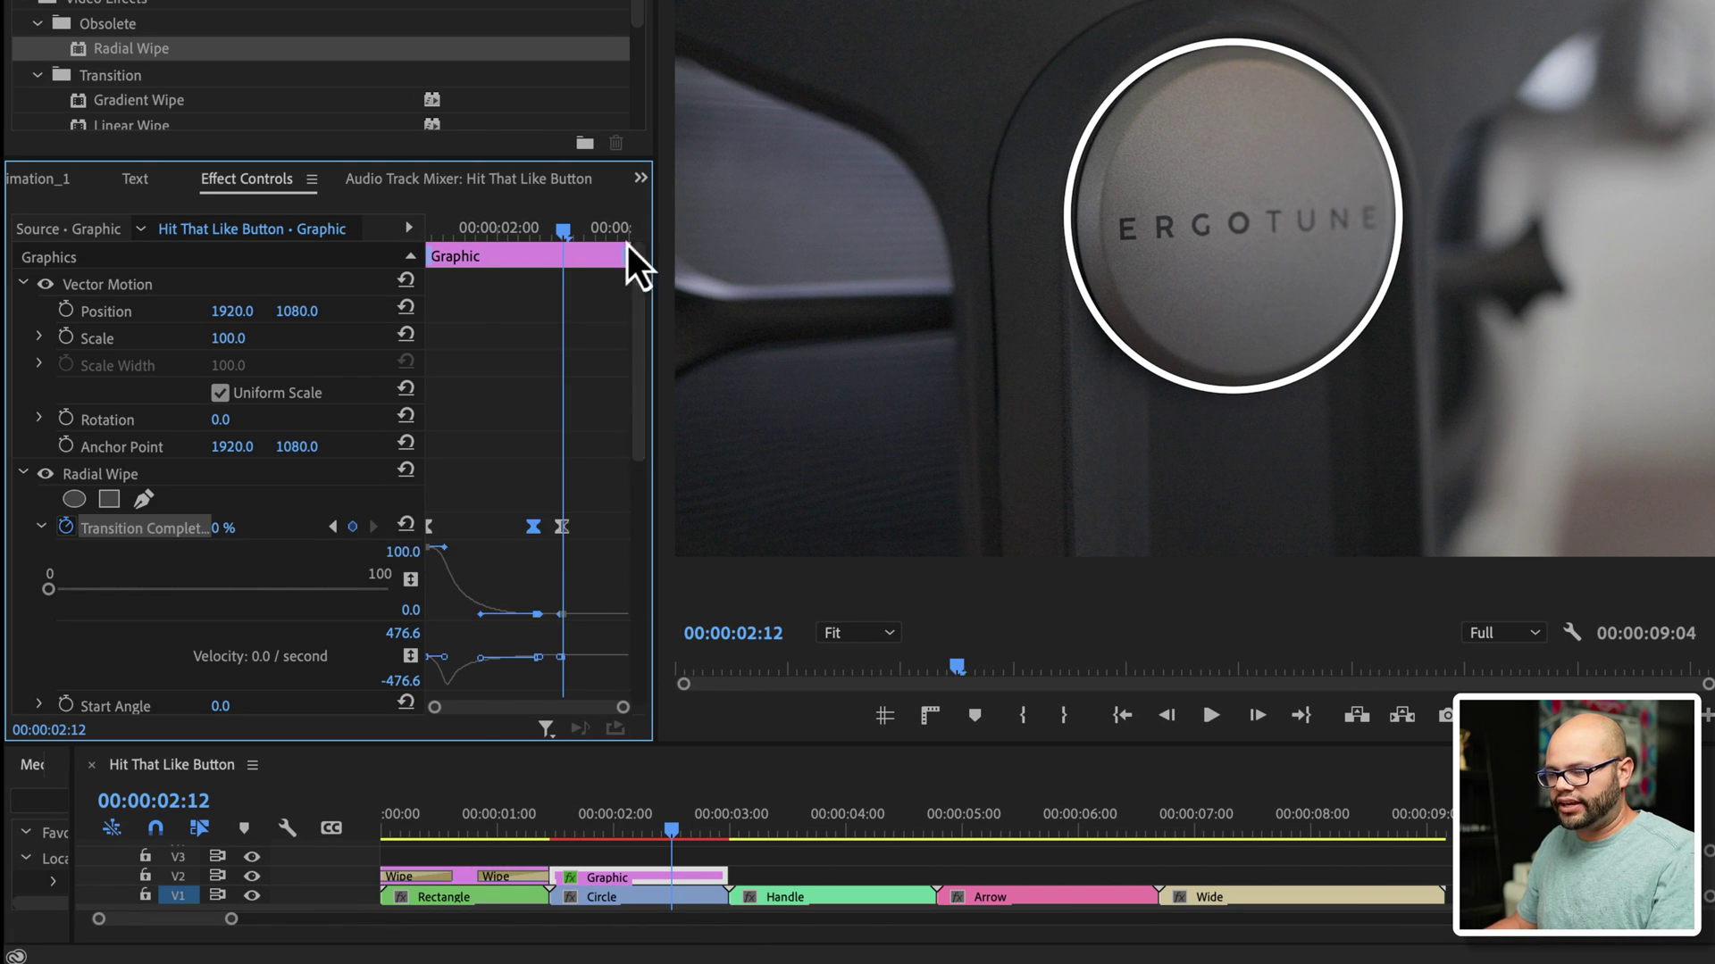
mouse_move(623, 243)
left_mouse_down()
mouse_move(576, 241)
mouse_move(616, 248)
left_mouse_up()
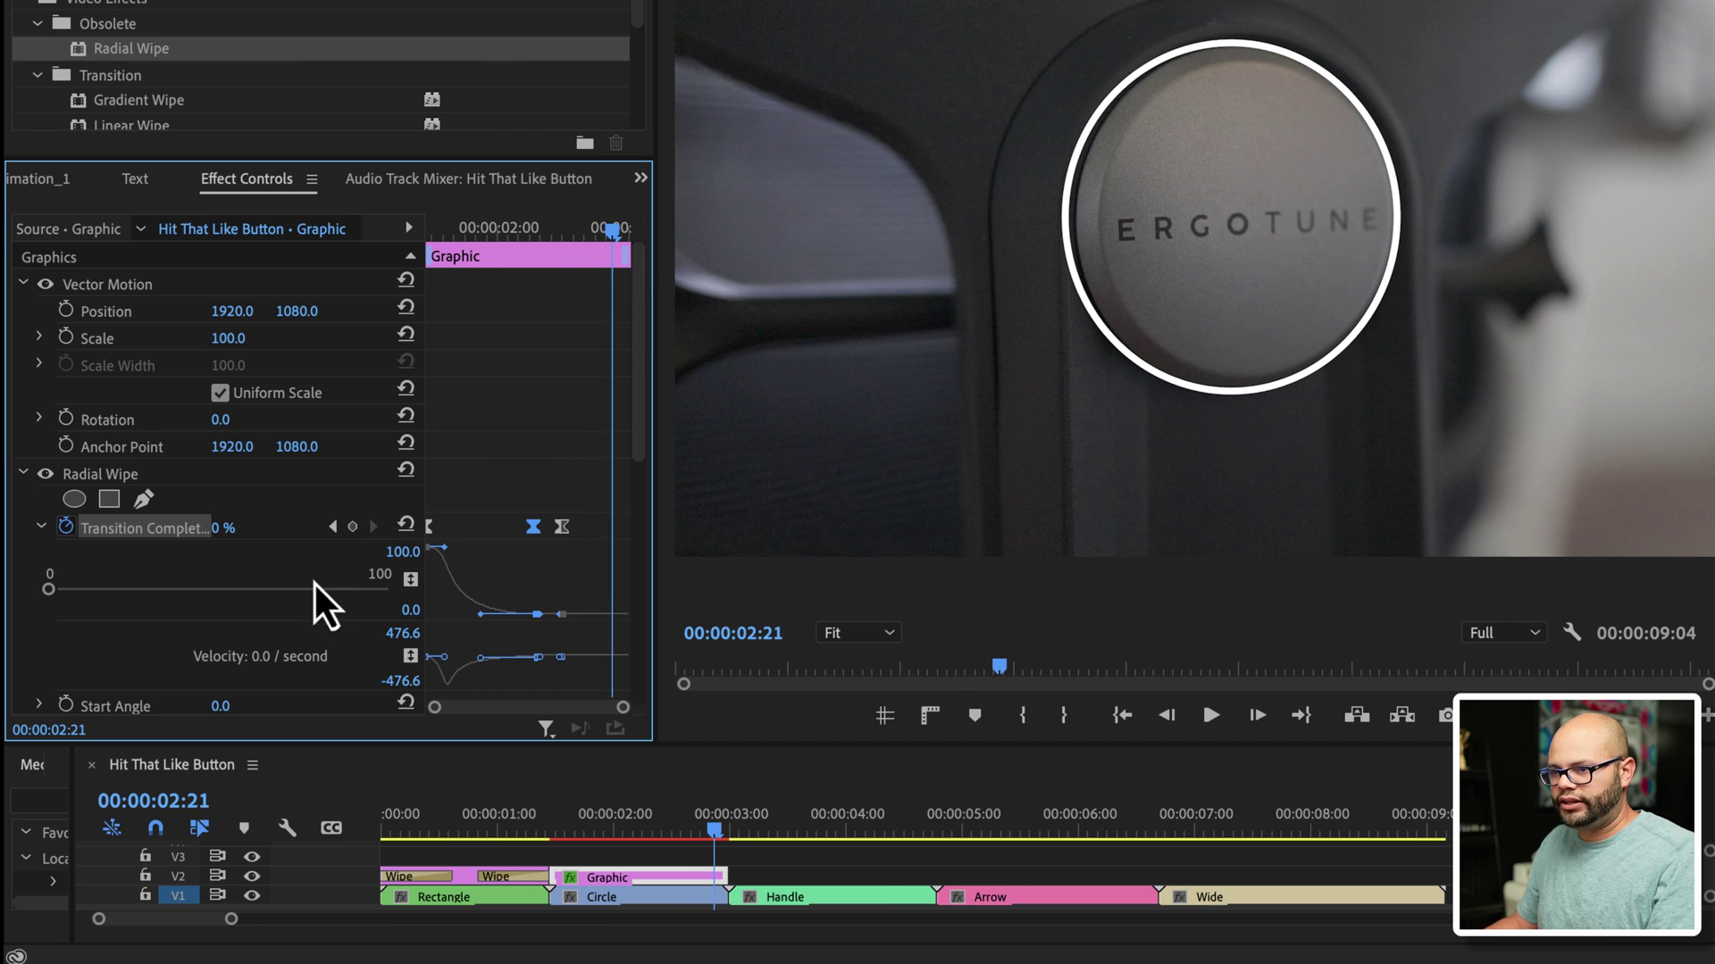
type("100")
key("Return")
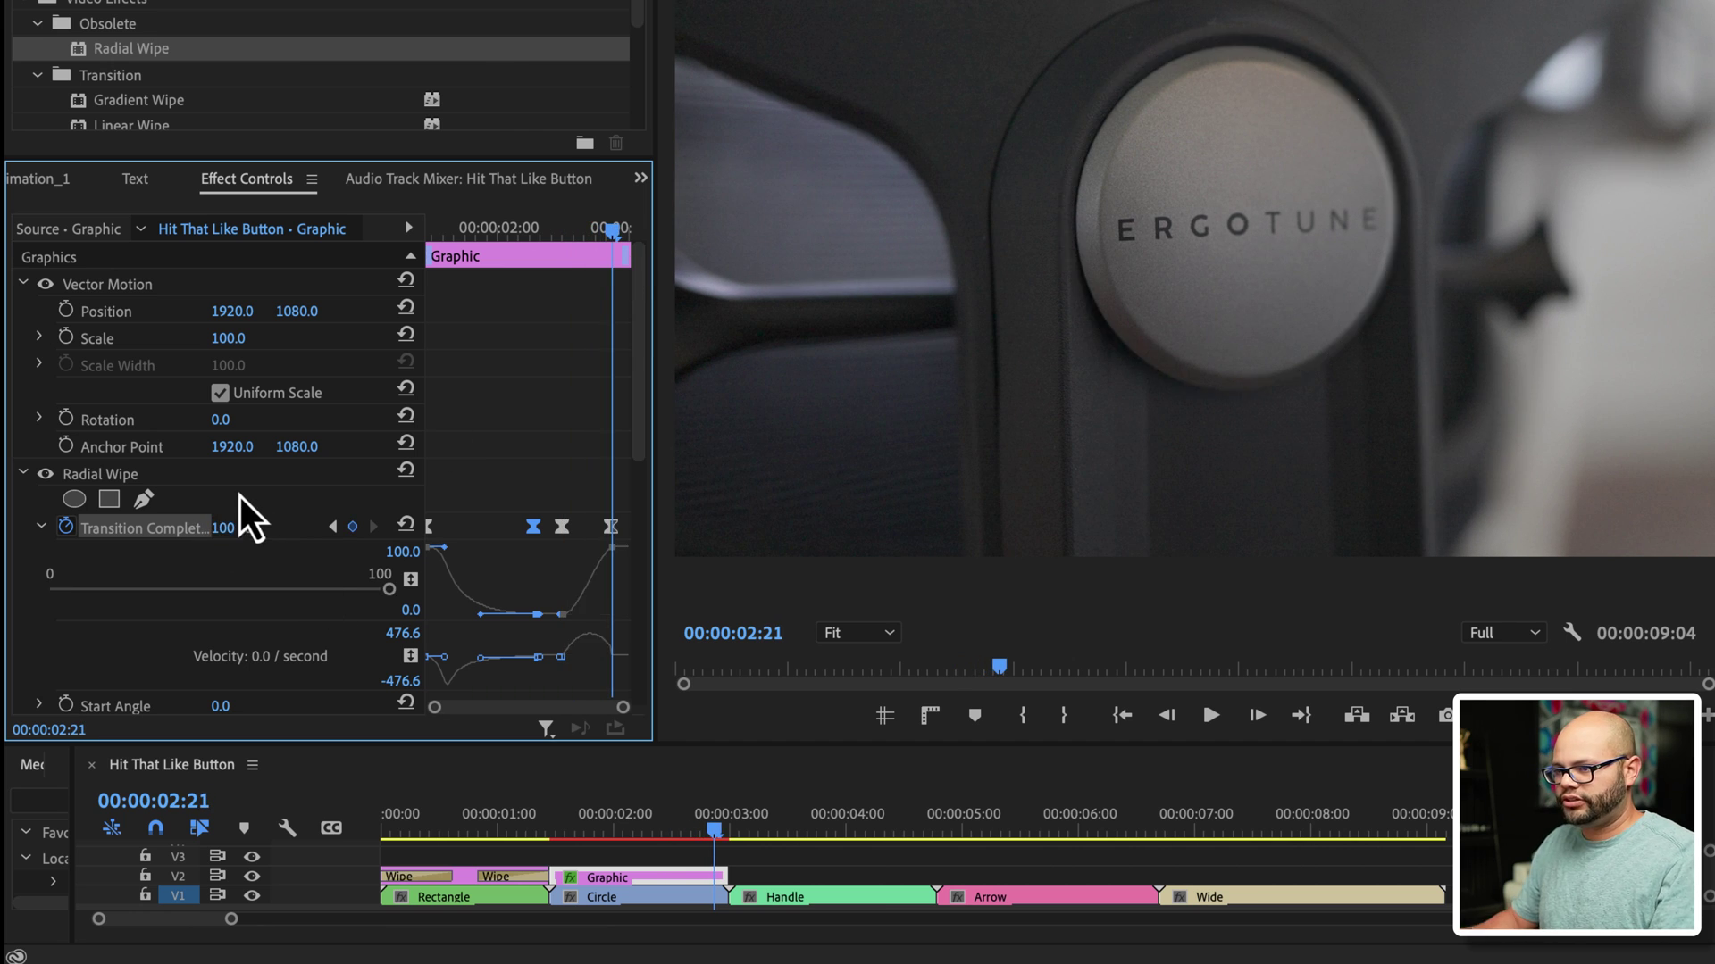
key("shift+Left")
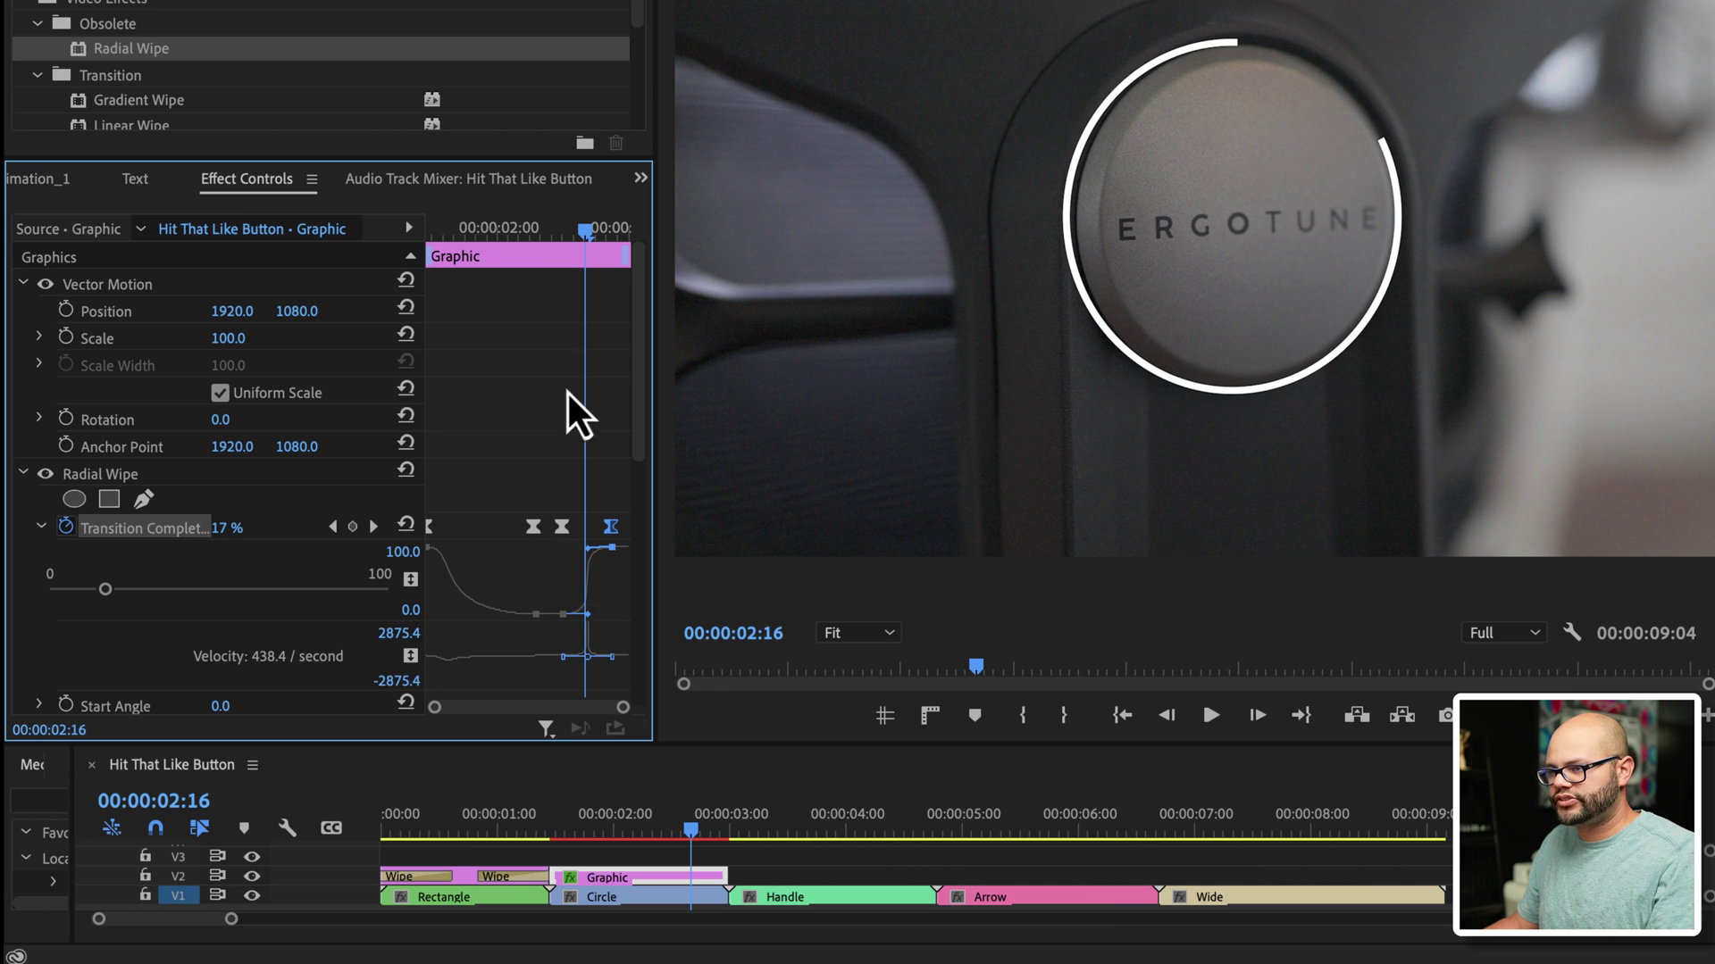
key("Up")
key("space")
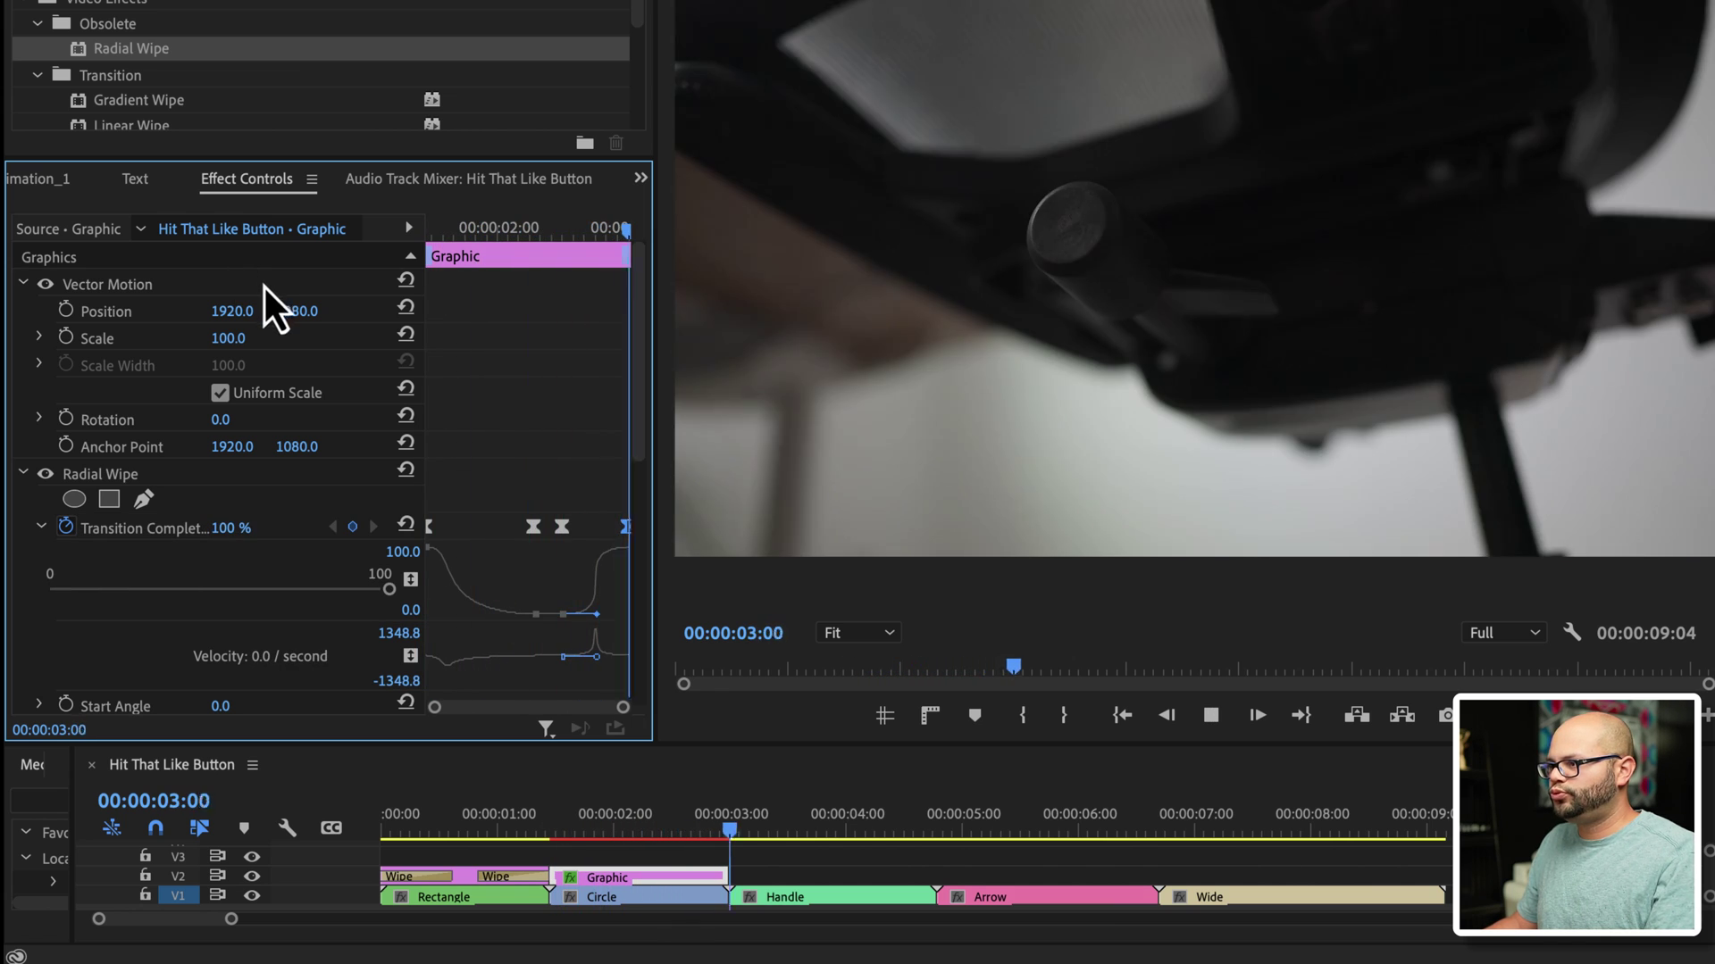
left_click(628, 829)
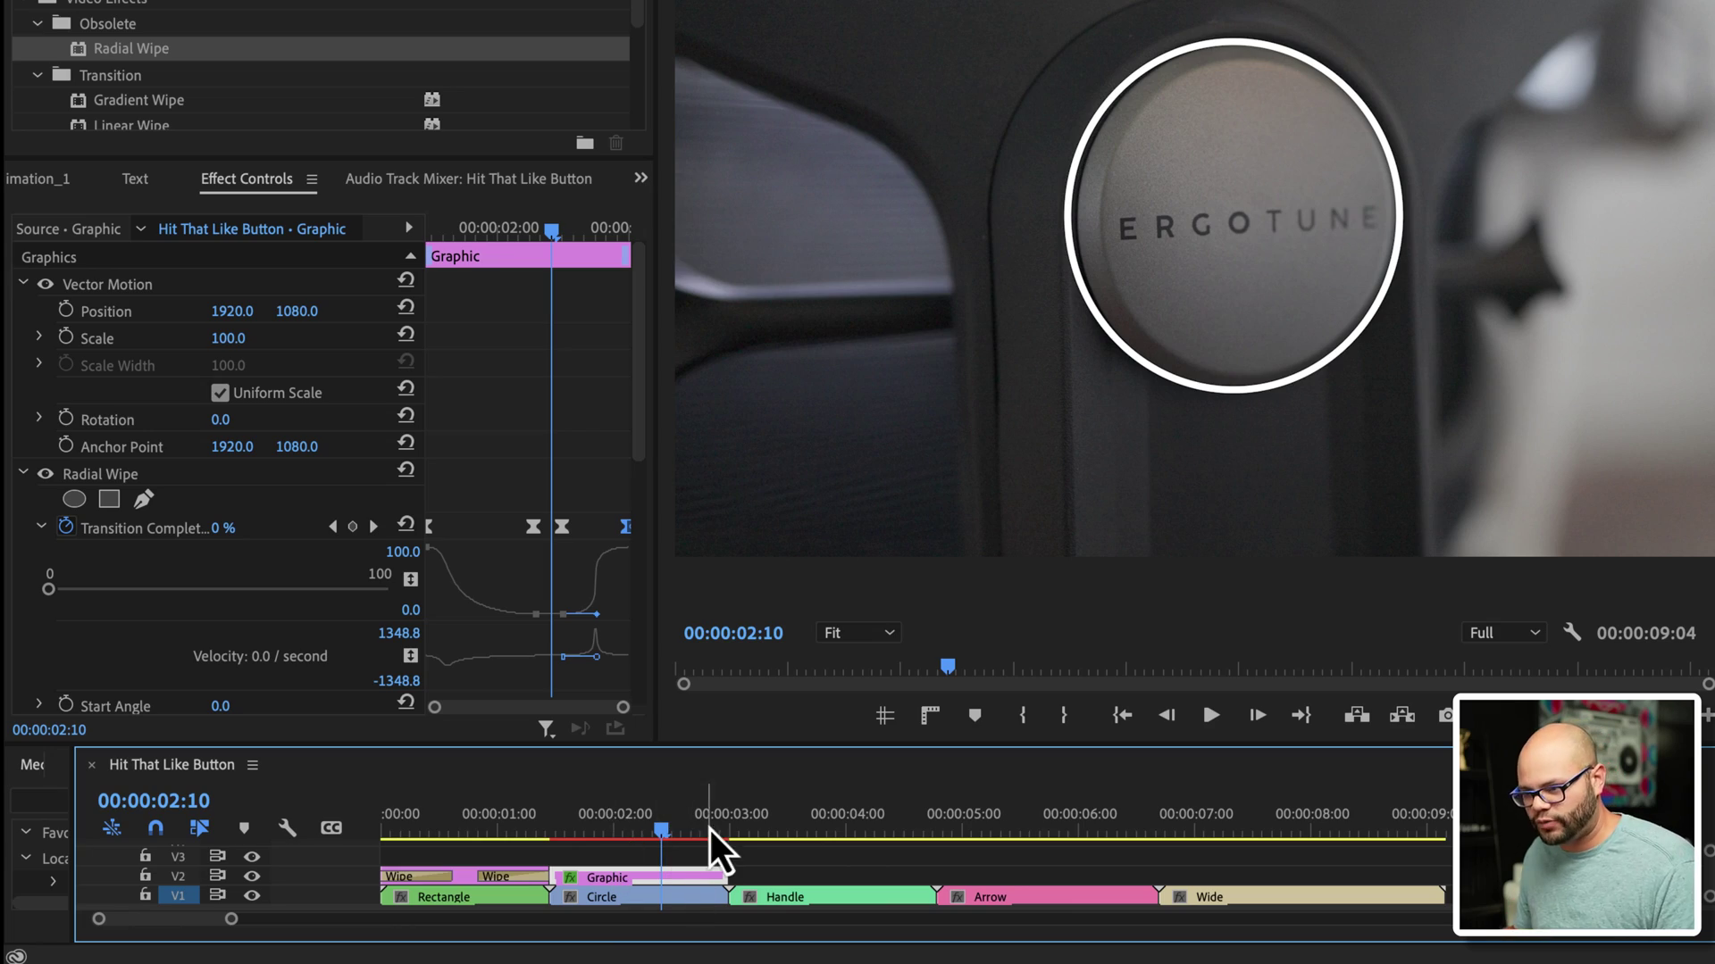
left_click_drag(712, 835, 896, 879)
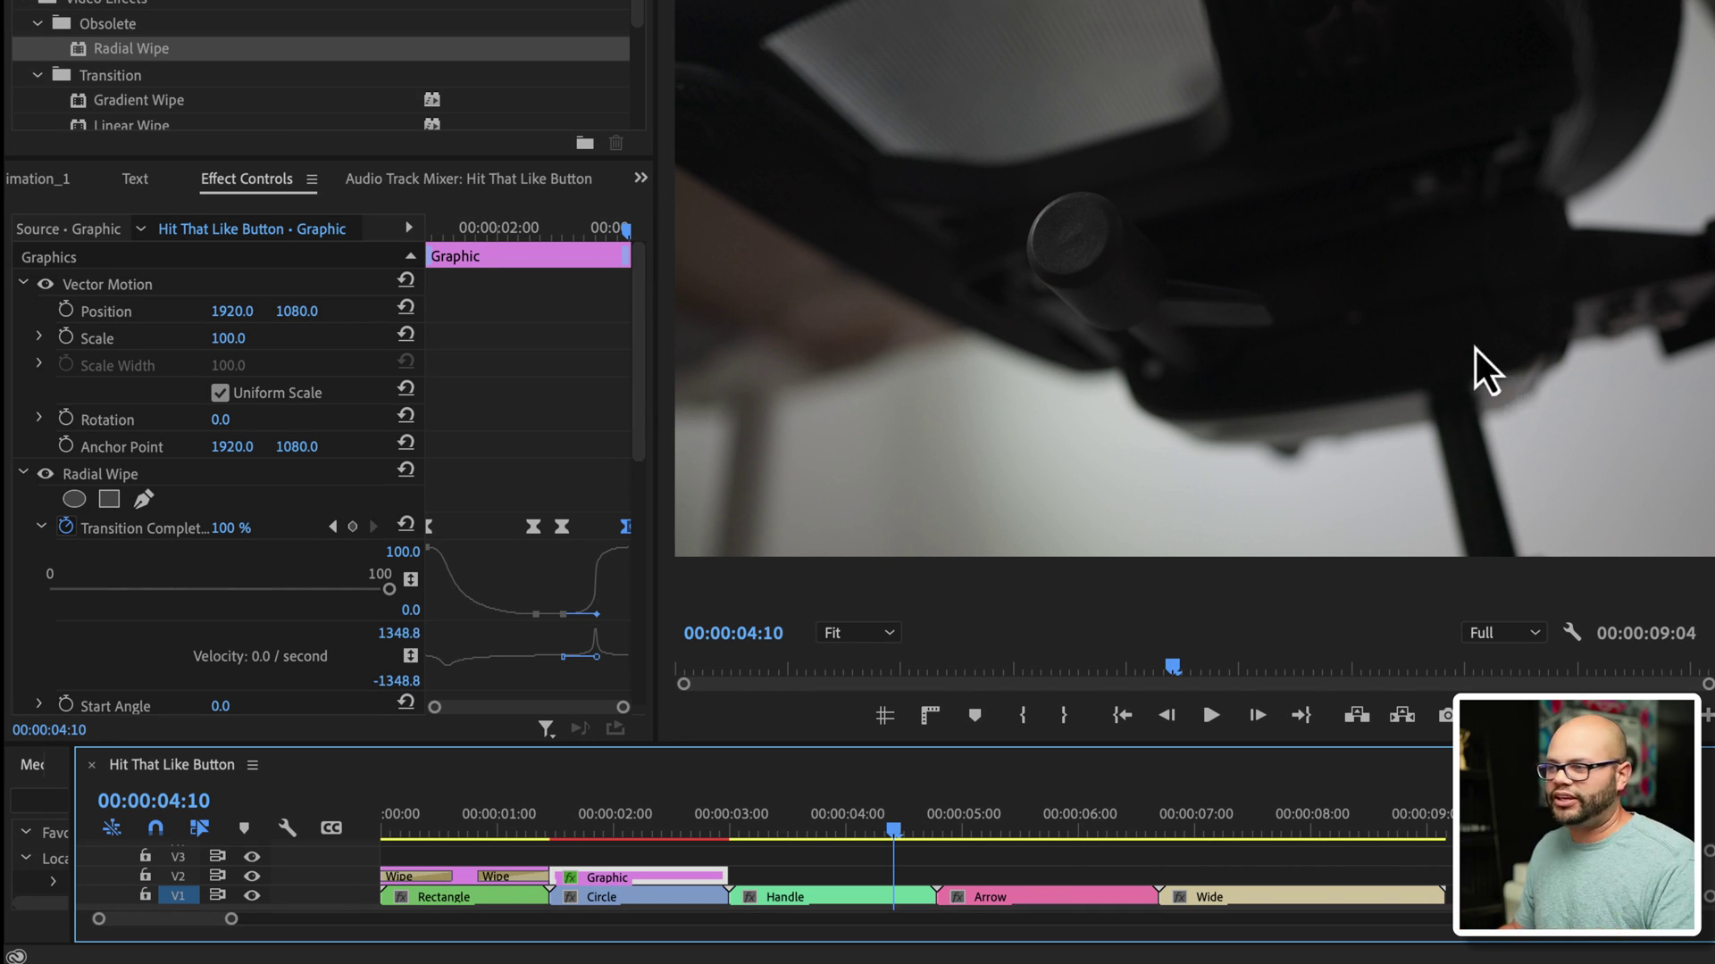
left_click_drag(541, 835, 585, 835)
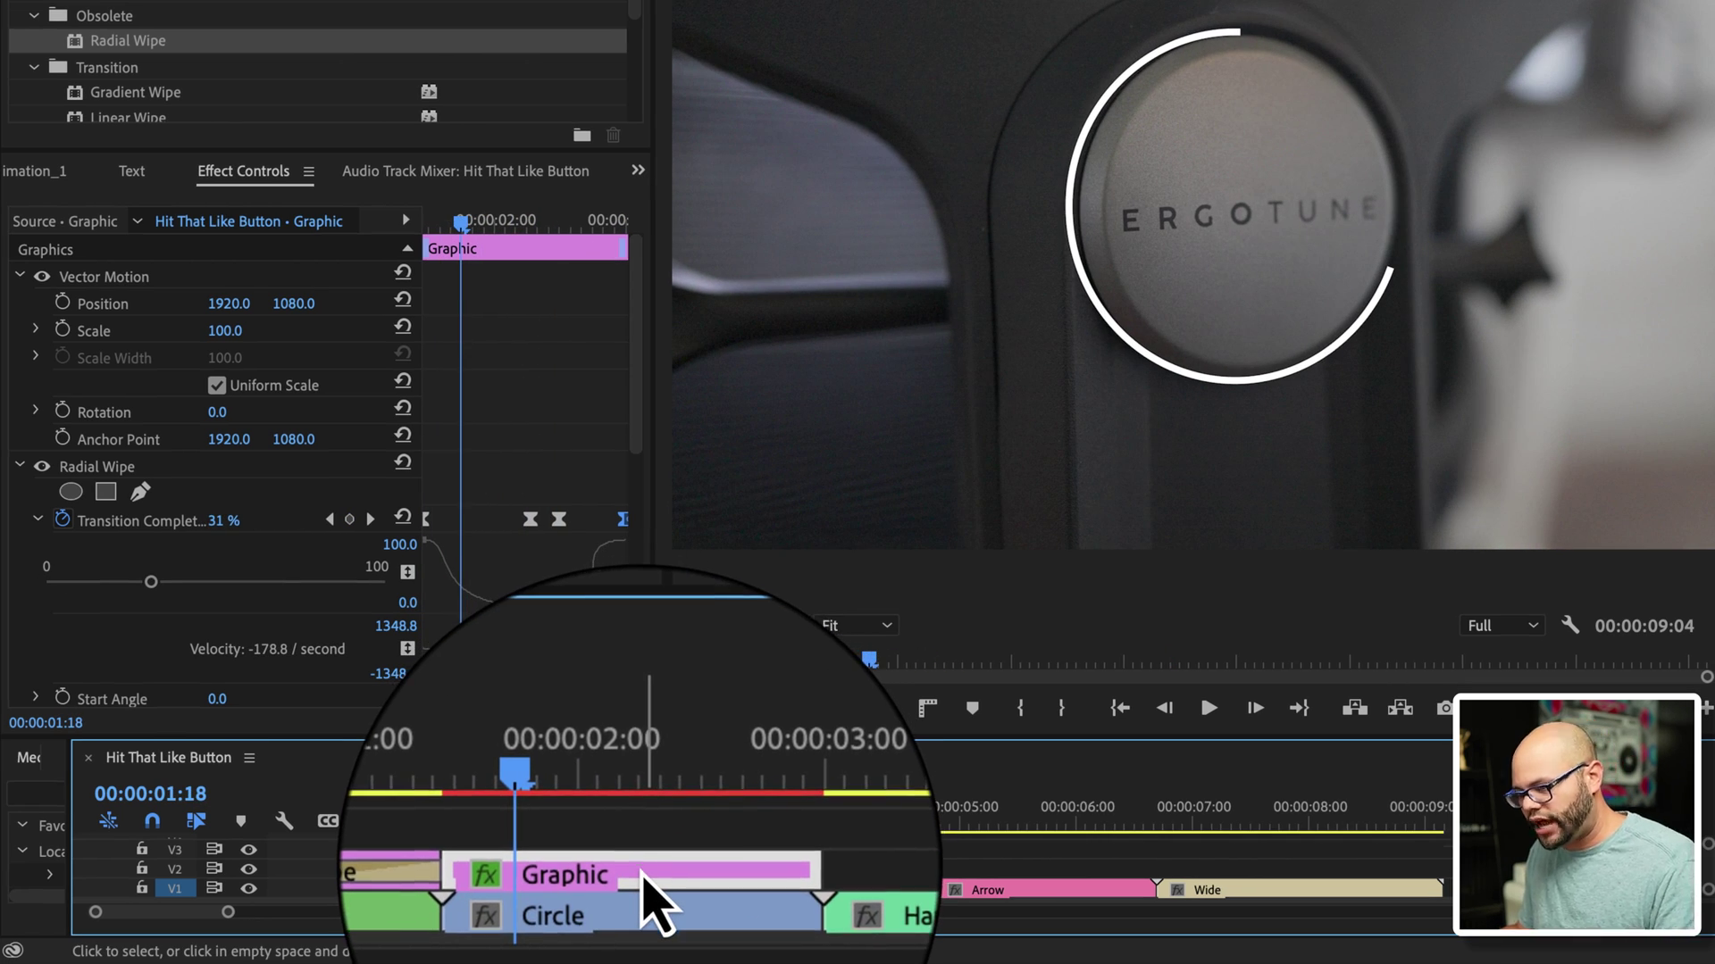
Step: Alt-drag a copy of the ring graphic over the Handle clip and delete its Shape 01 circle
mouse_move(645, 868)
left_mouse_down()
mouse_move(817, 865)
mouse_move(651, 873)
mouse_move(651, 851)
left_mouse_up()
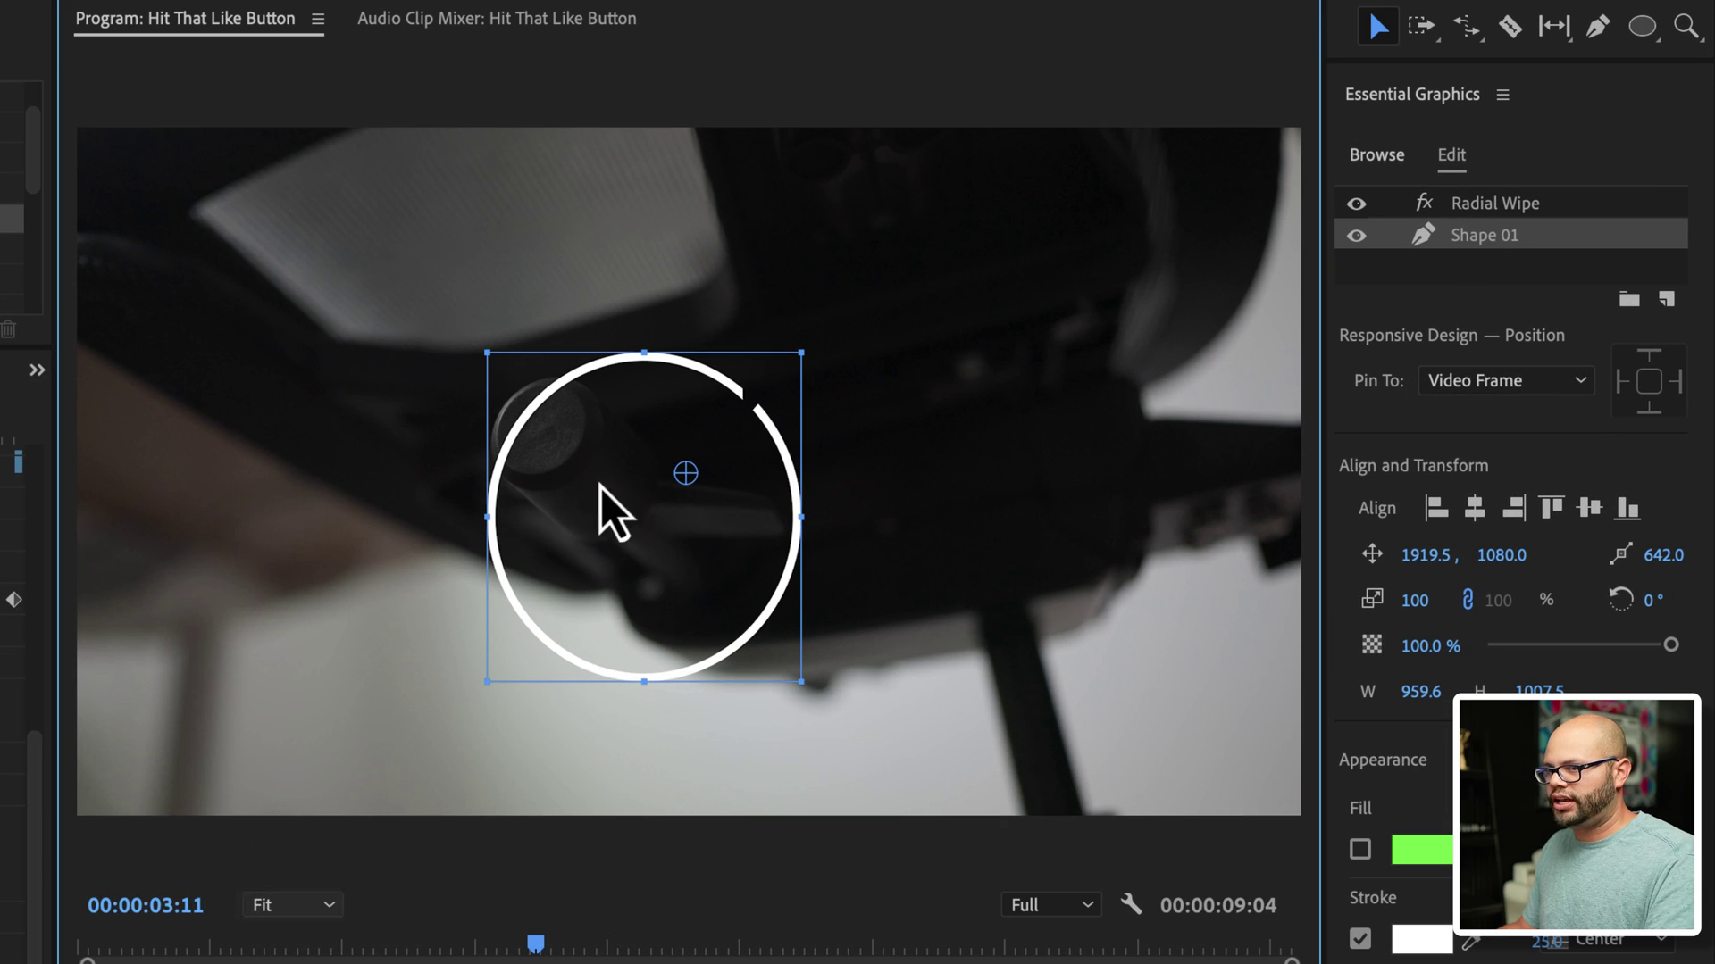
left_click(1476, 230)
key("Delete")
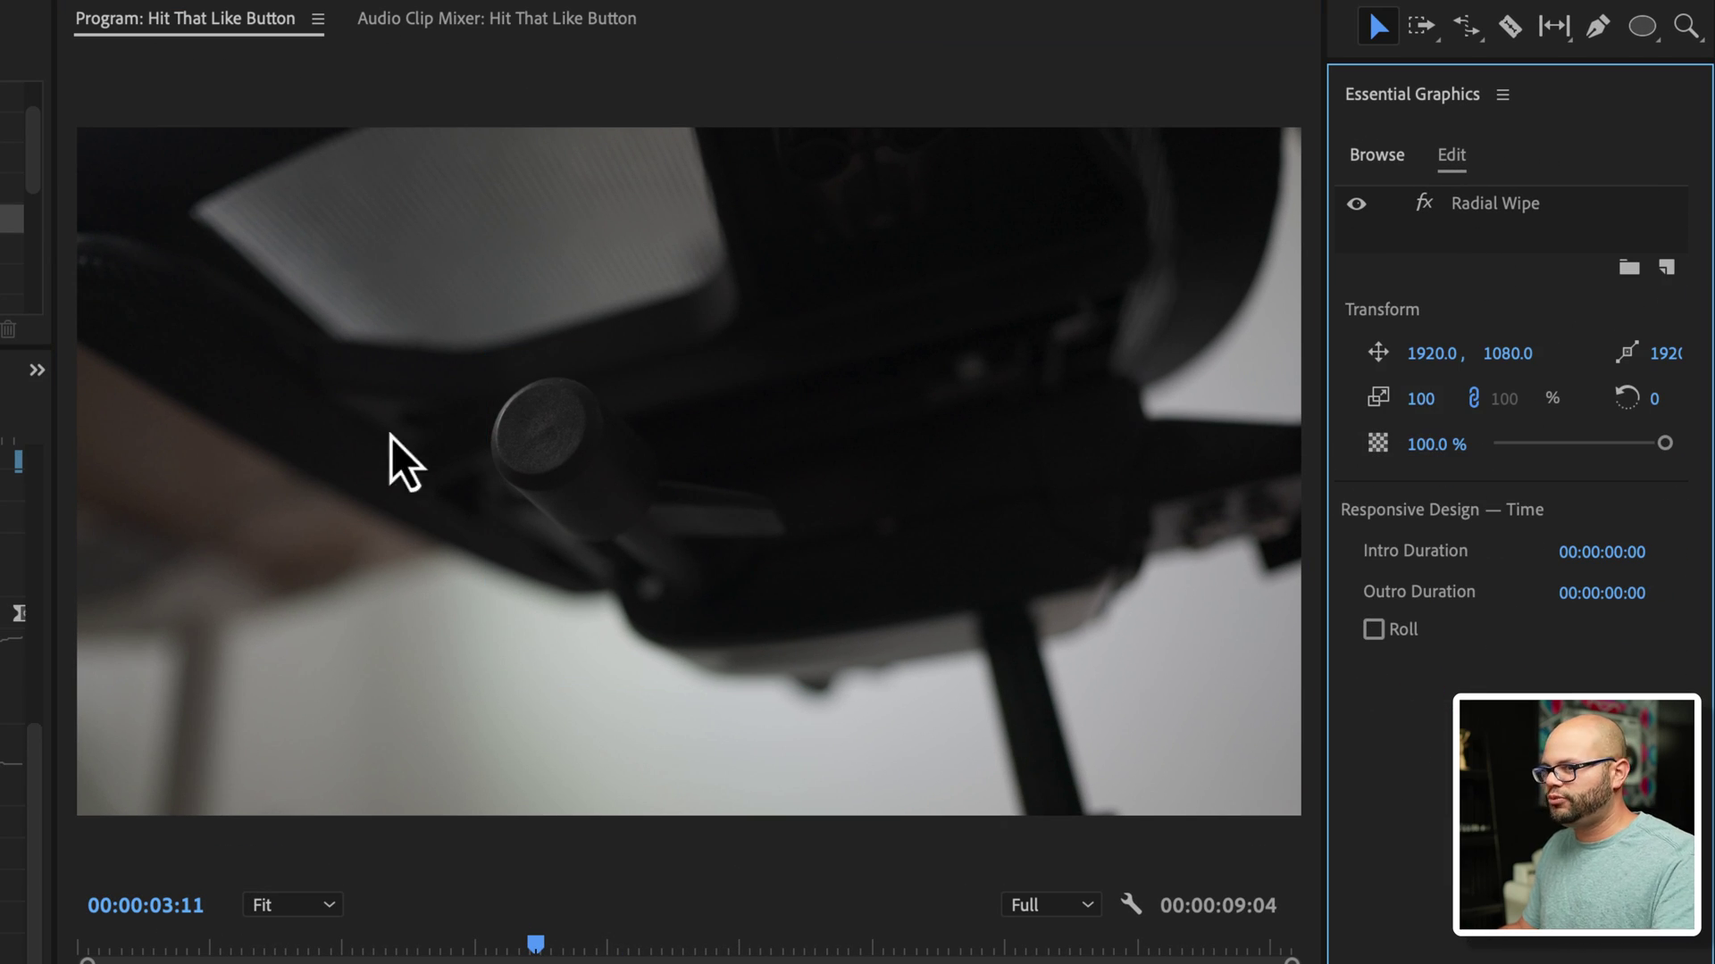
Step: Draw a new centred white circle and move Radial Wipe above Shape 02
left_click(1642, 26)
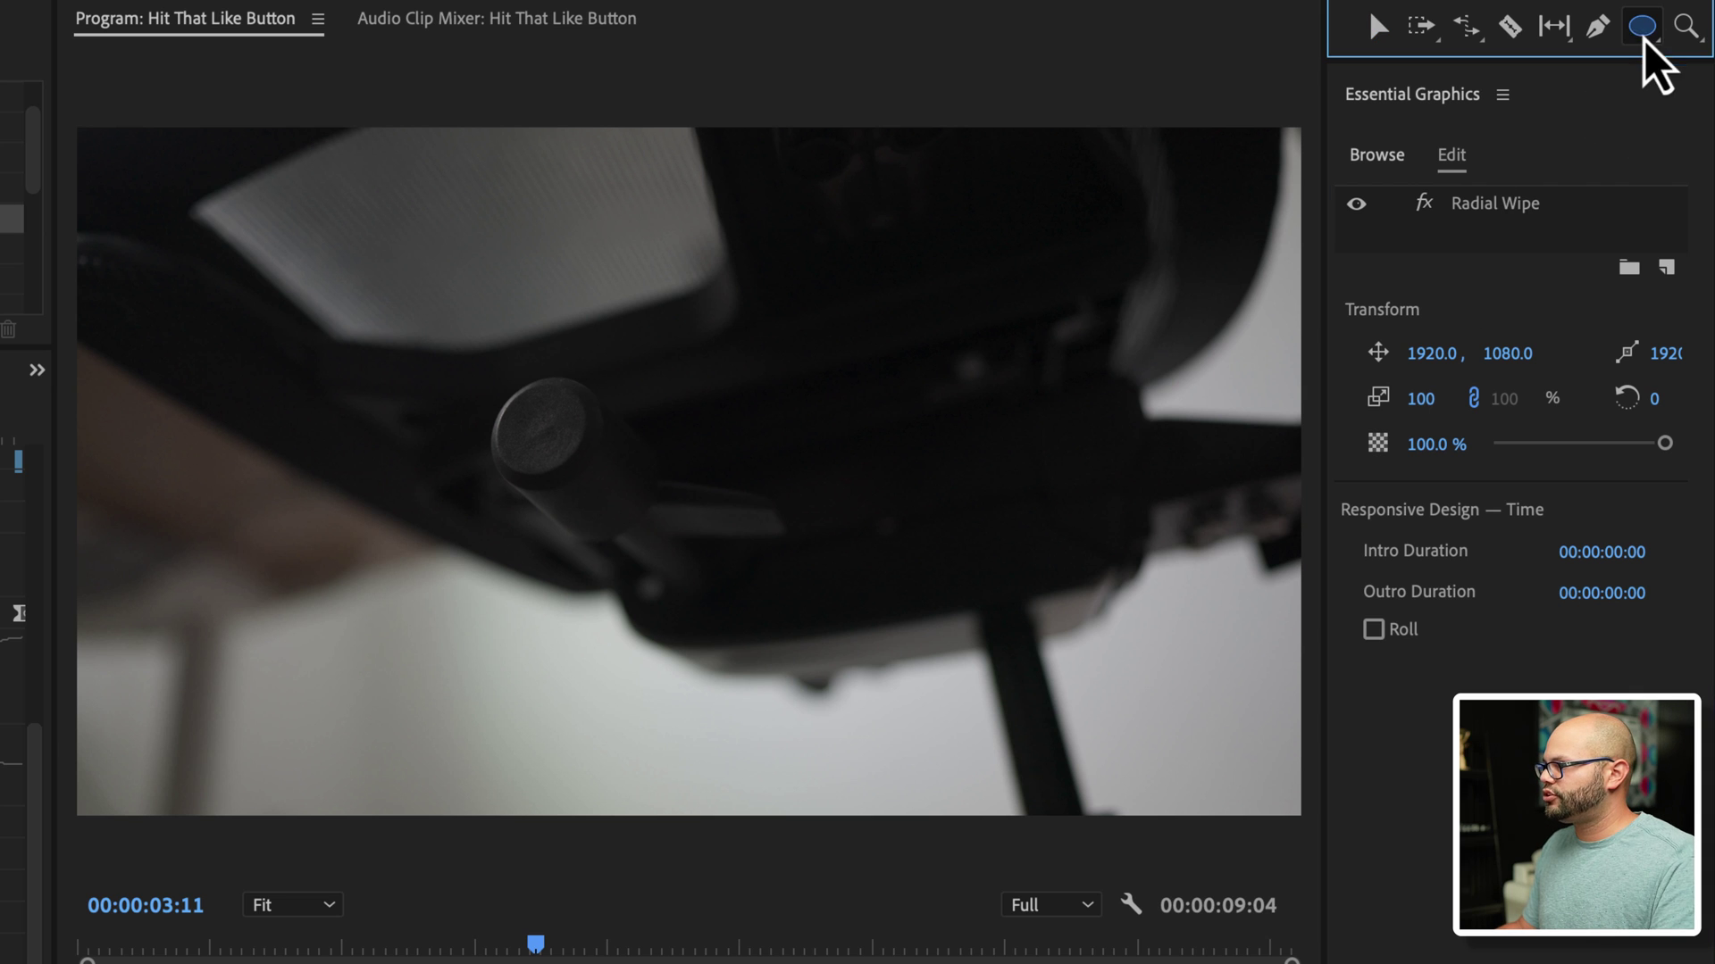
left_click_drag(347, 323, 834, 681)
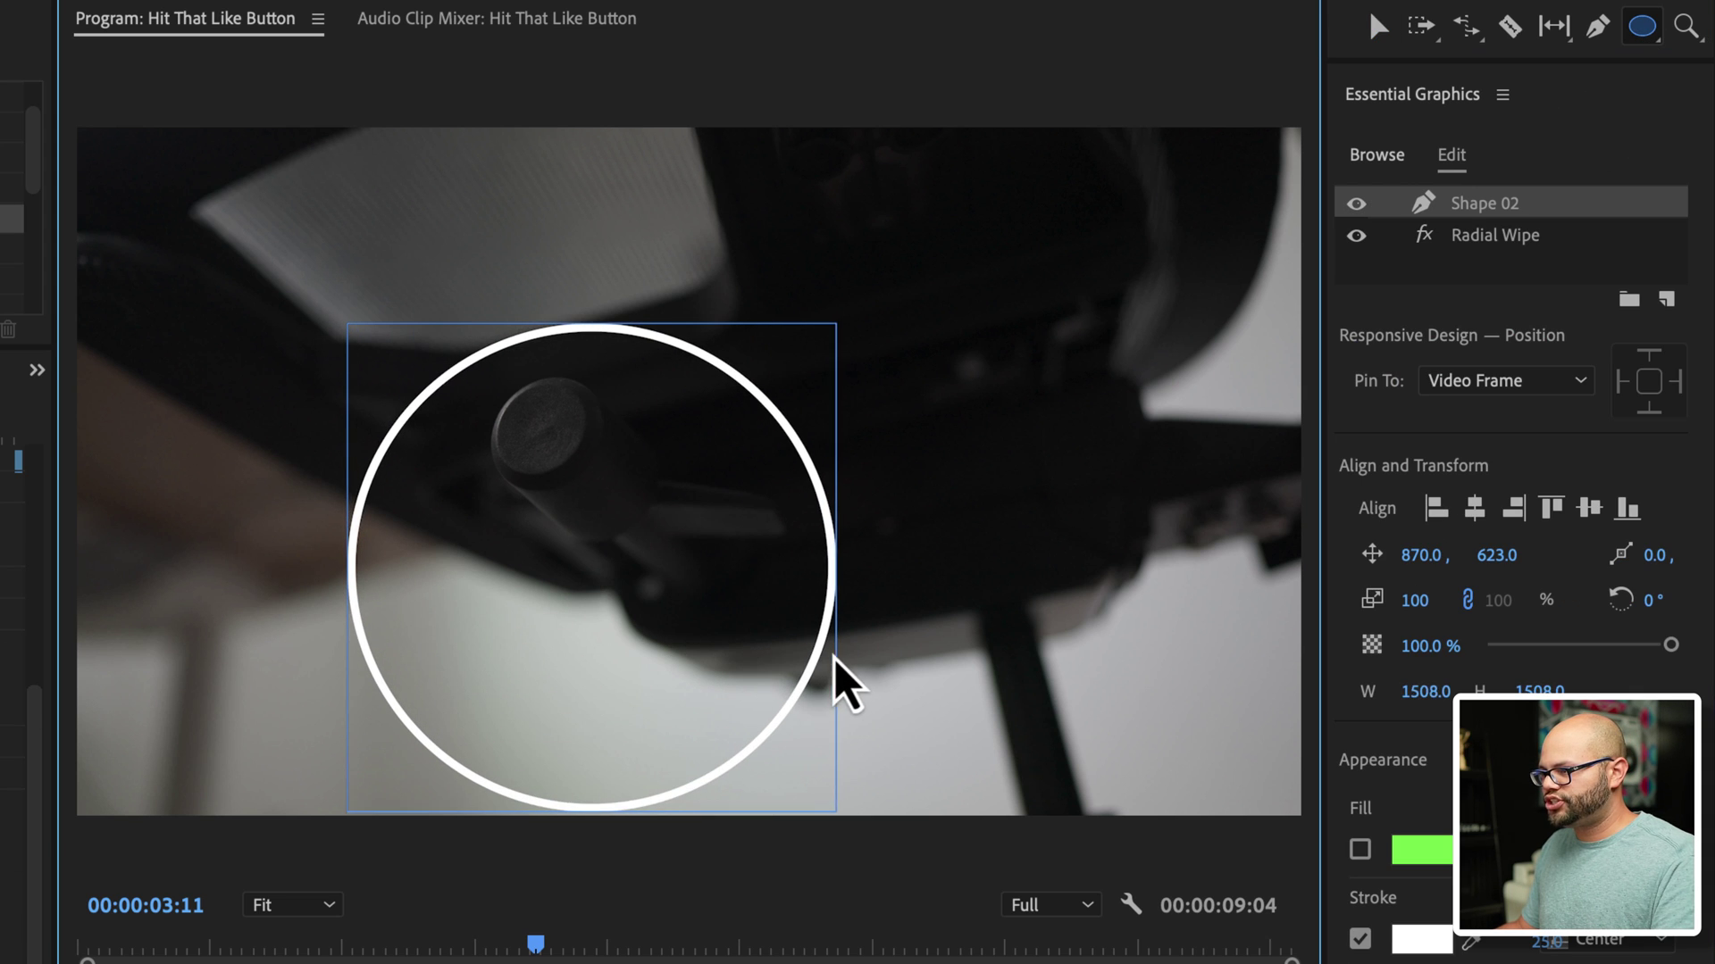
left_click(1588, 508)
left_click(1474, 509)
left_click(1520, 240)
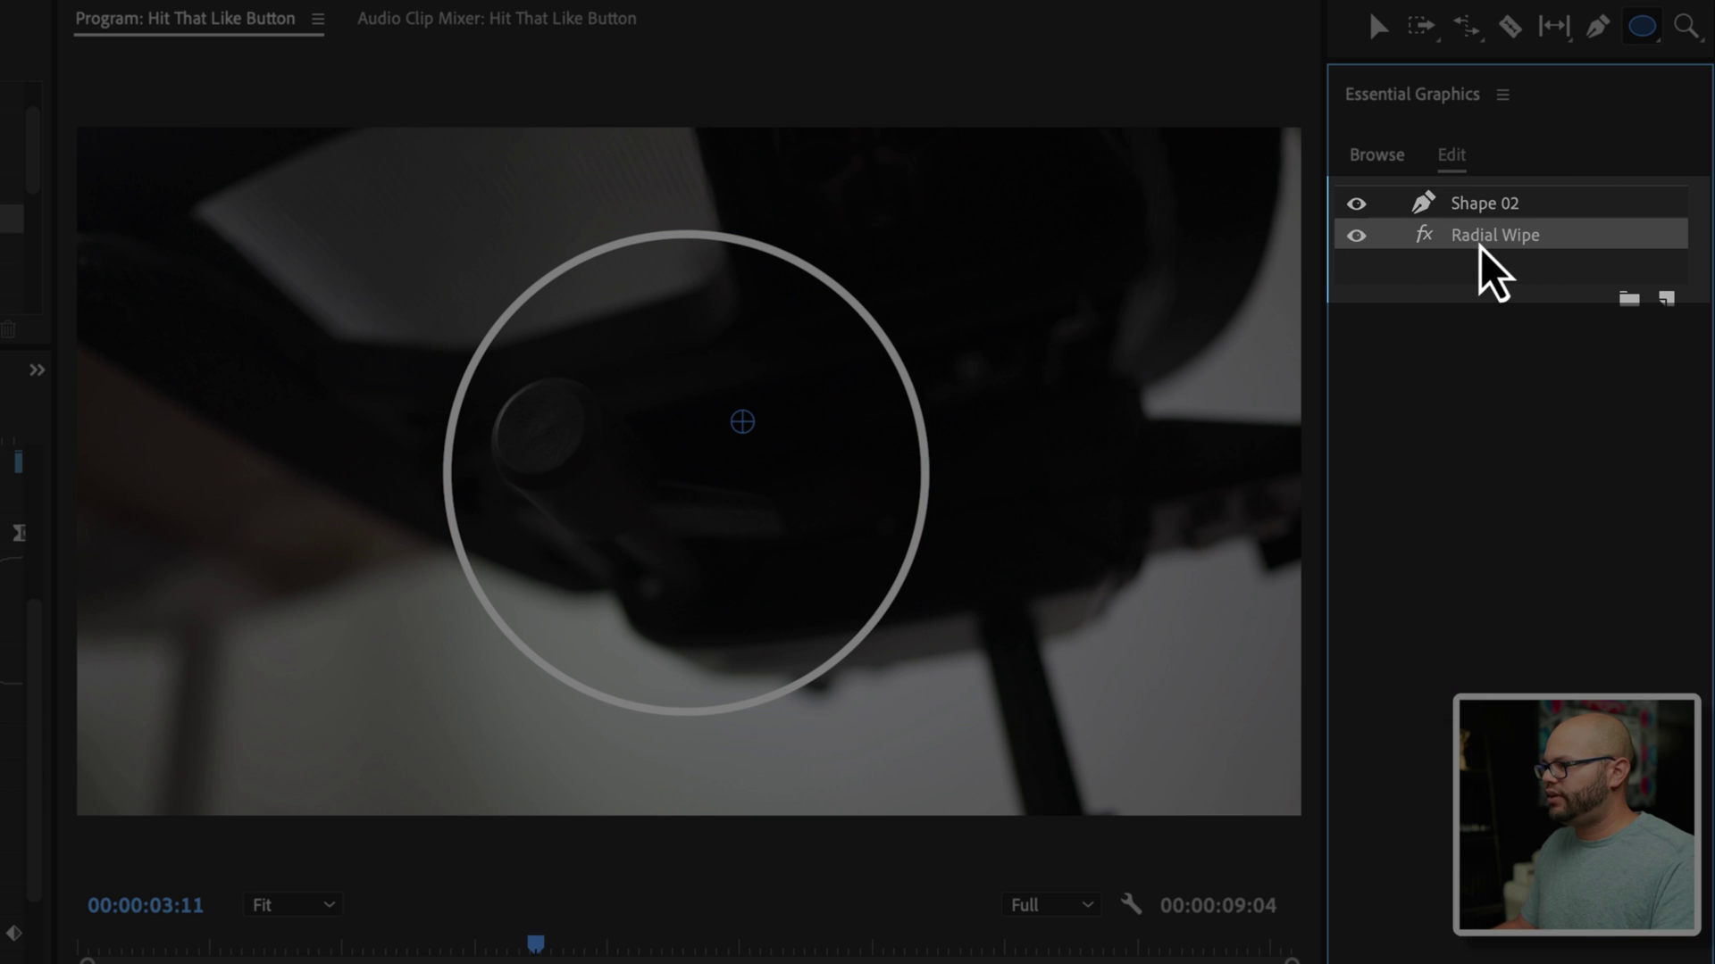
left_click_drag(1479, 243, 1474, 192)
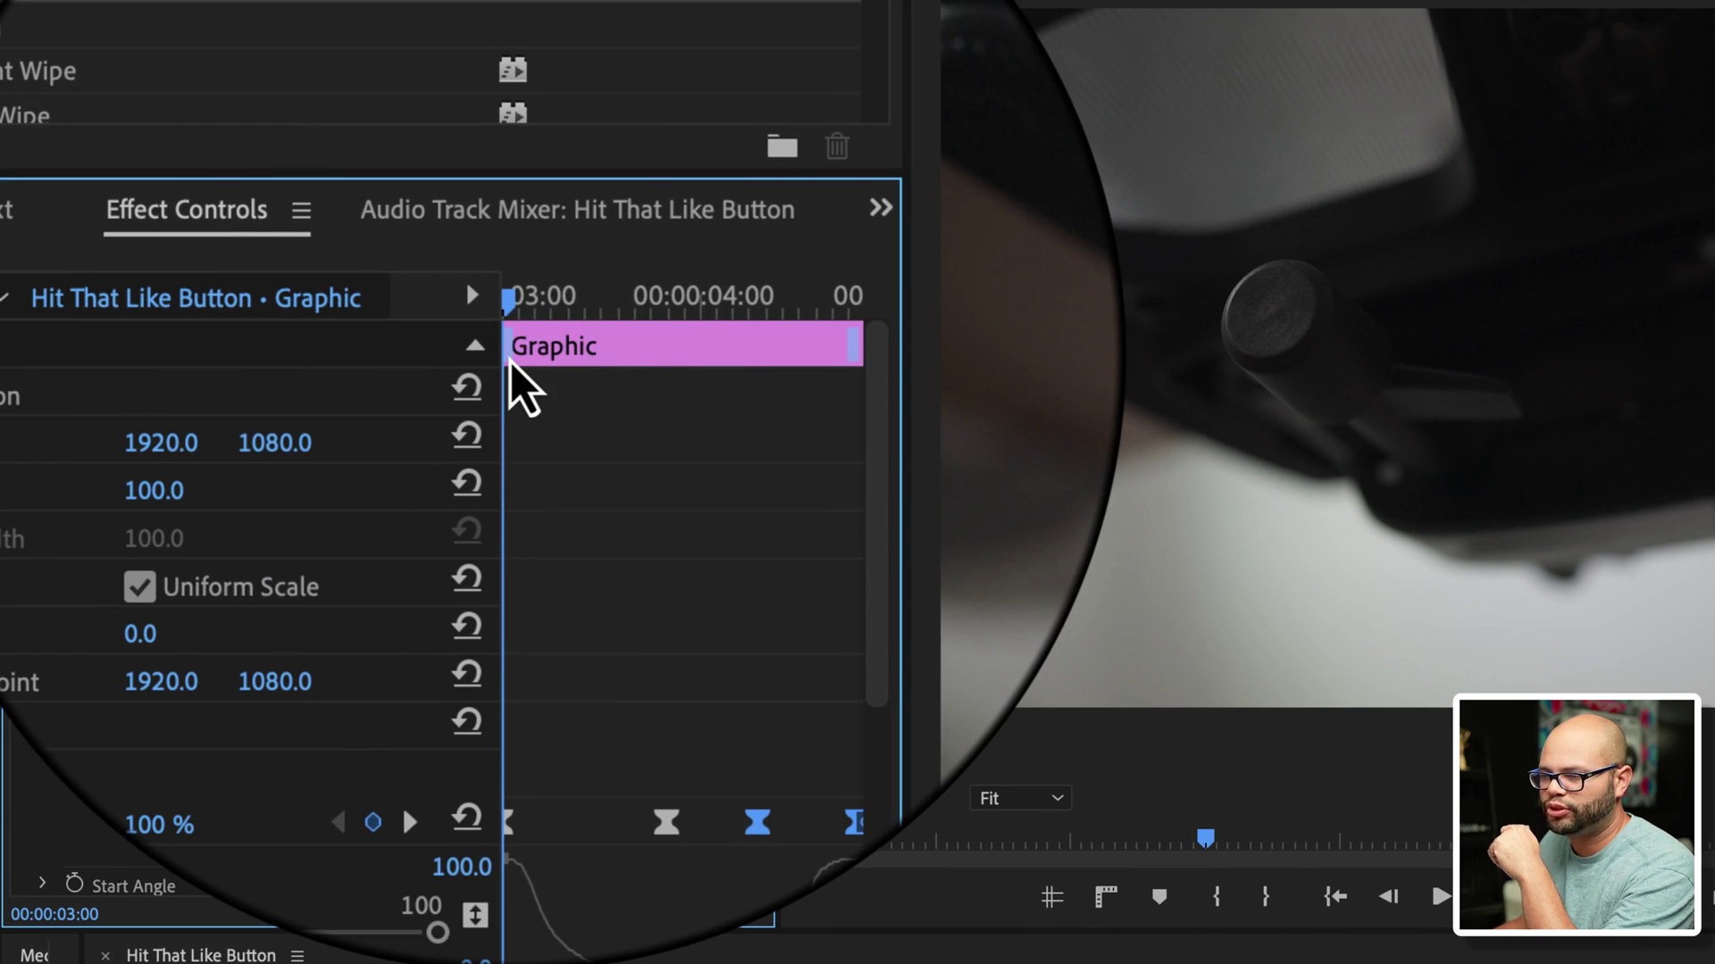
Step: Drag the Responsive Design Time handles to a 00:00:00:23 intro and 00:00:00:15 outro
left_click_drag(514, 375, 636, 377)
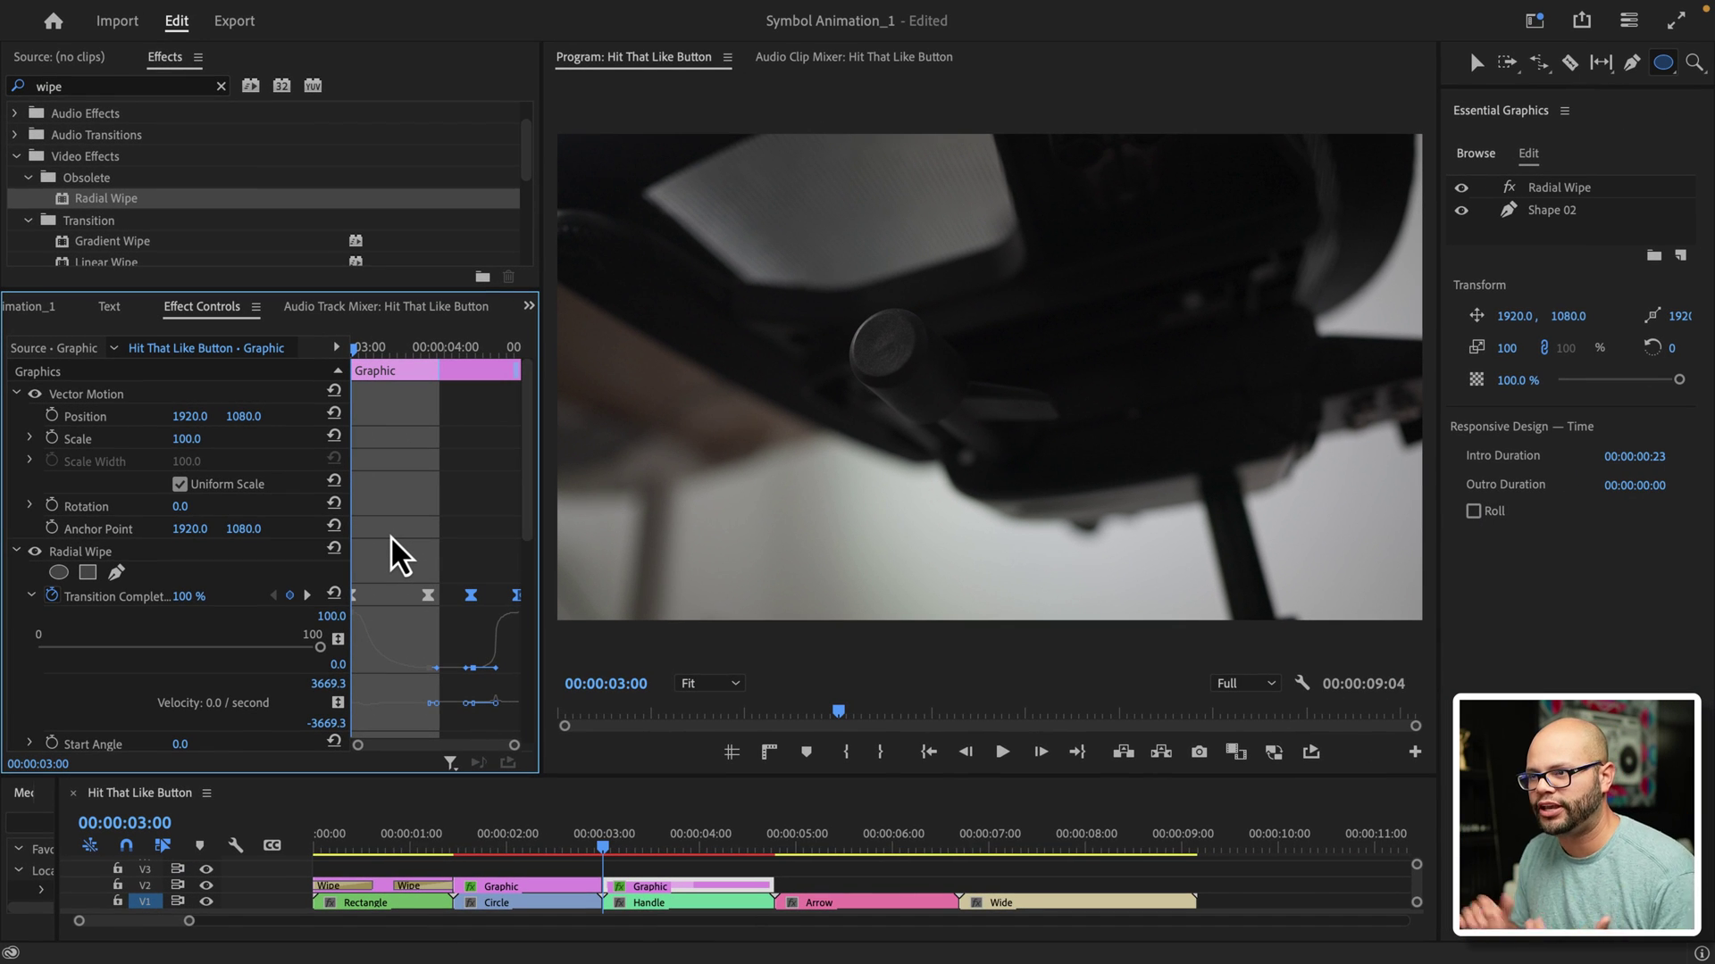
left_click_drag(522, 393, 459, 397)
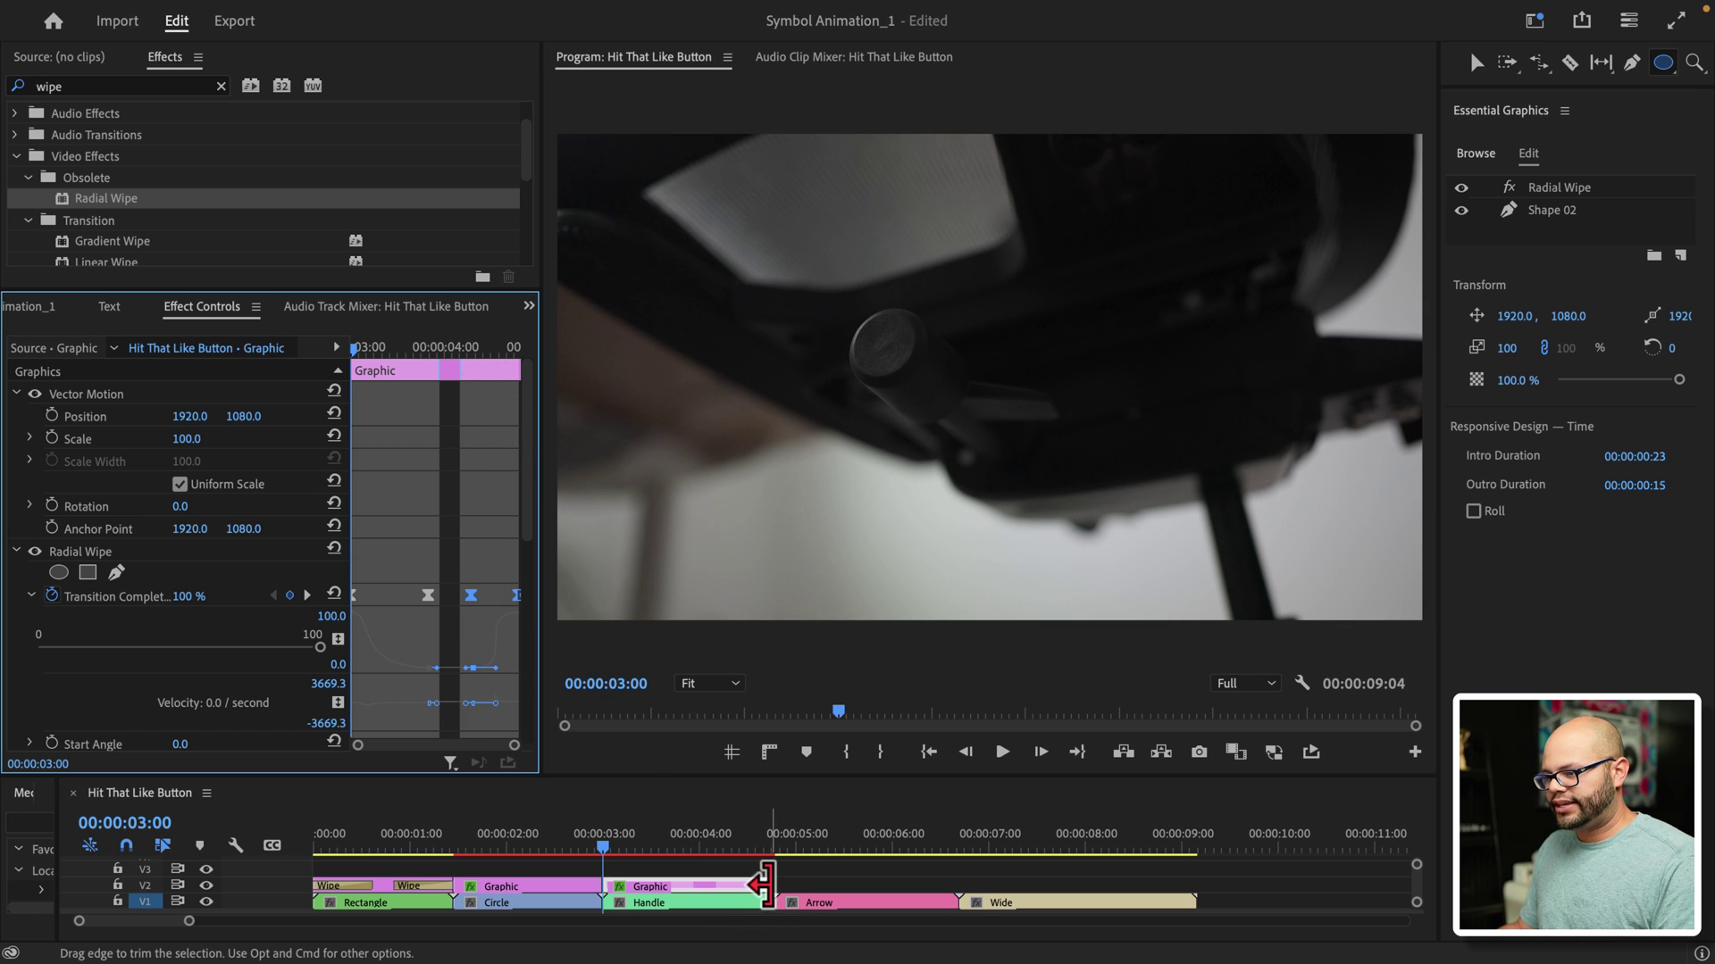
Step: Stretch the Handle ring clip to about 07:00, trim it back to 04:09, and scrub the wipe
left_click_drag(762, 884, 957, 884)
left_click_drag(217, 882, 223, 903)
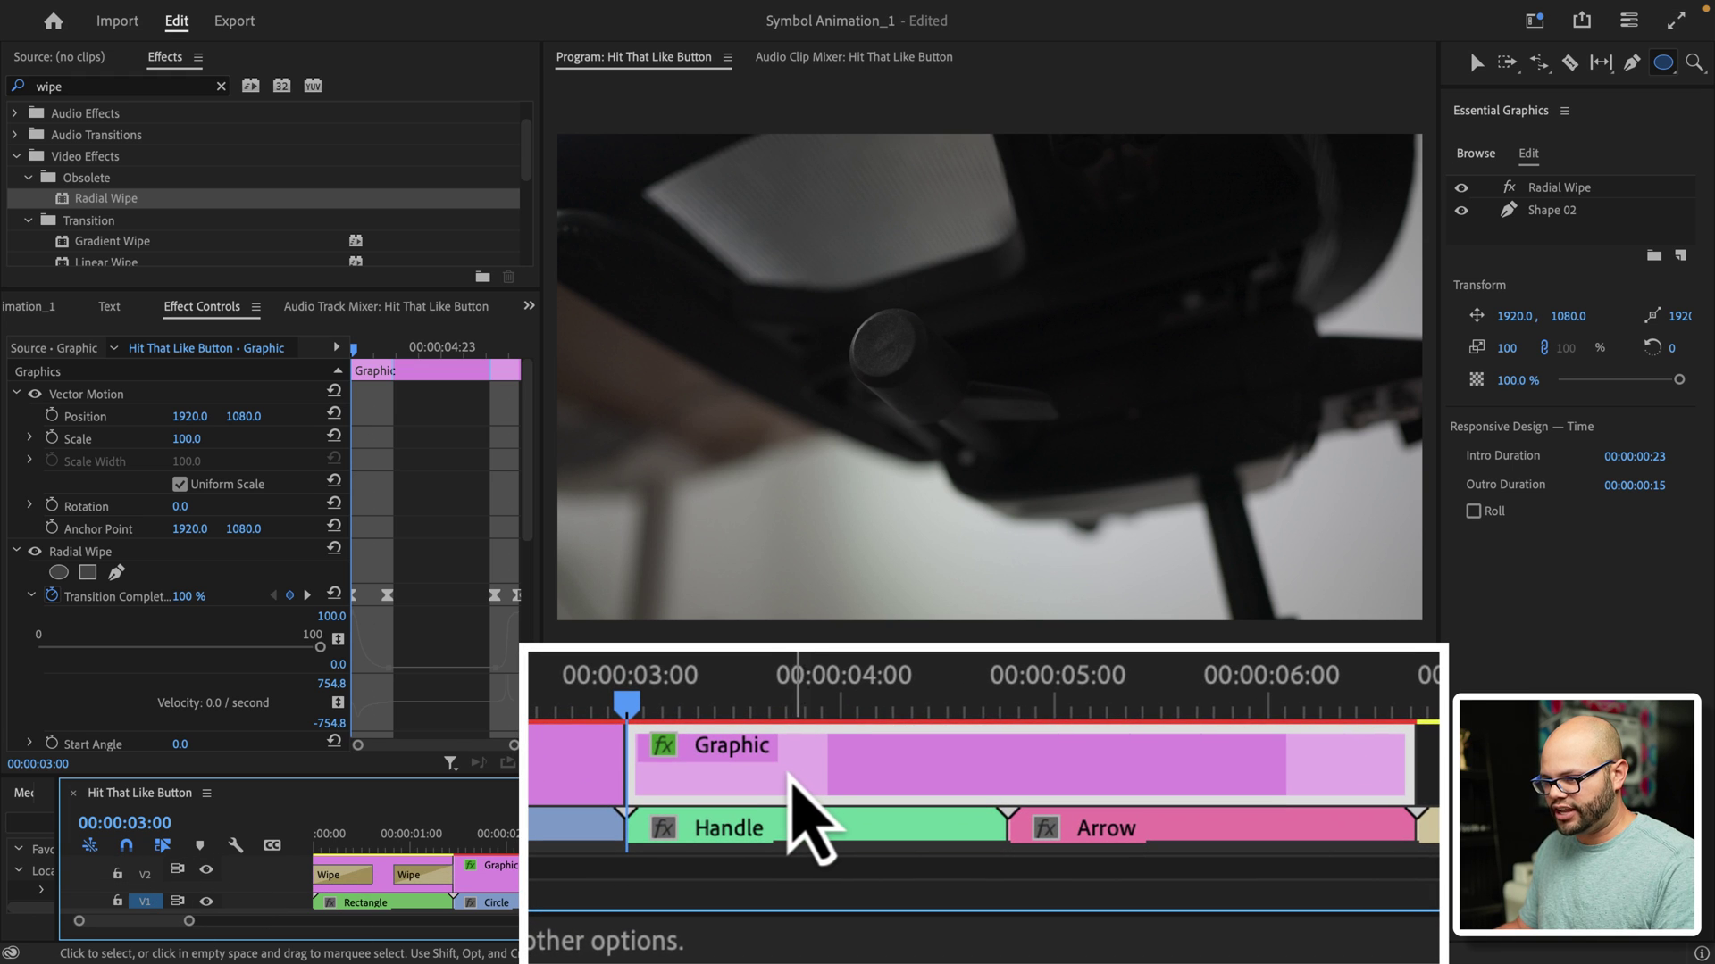
left_click_drag(705, 705, 1301, 804)
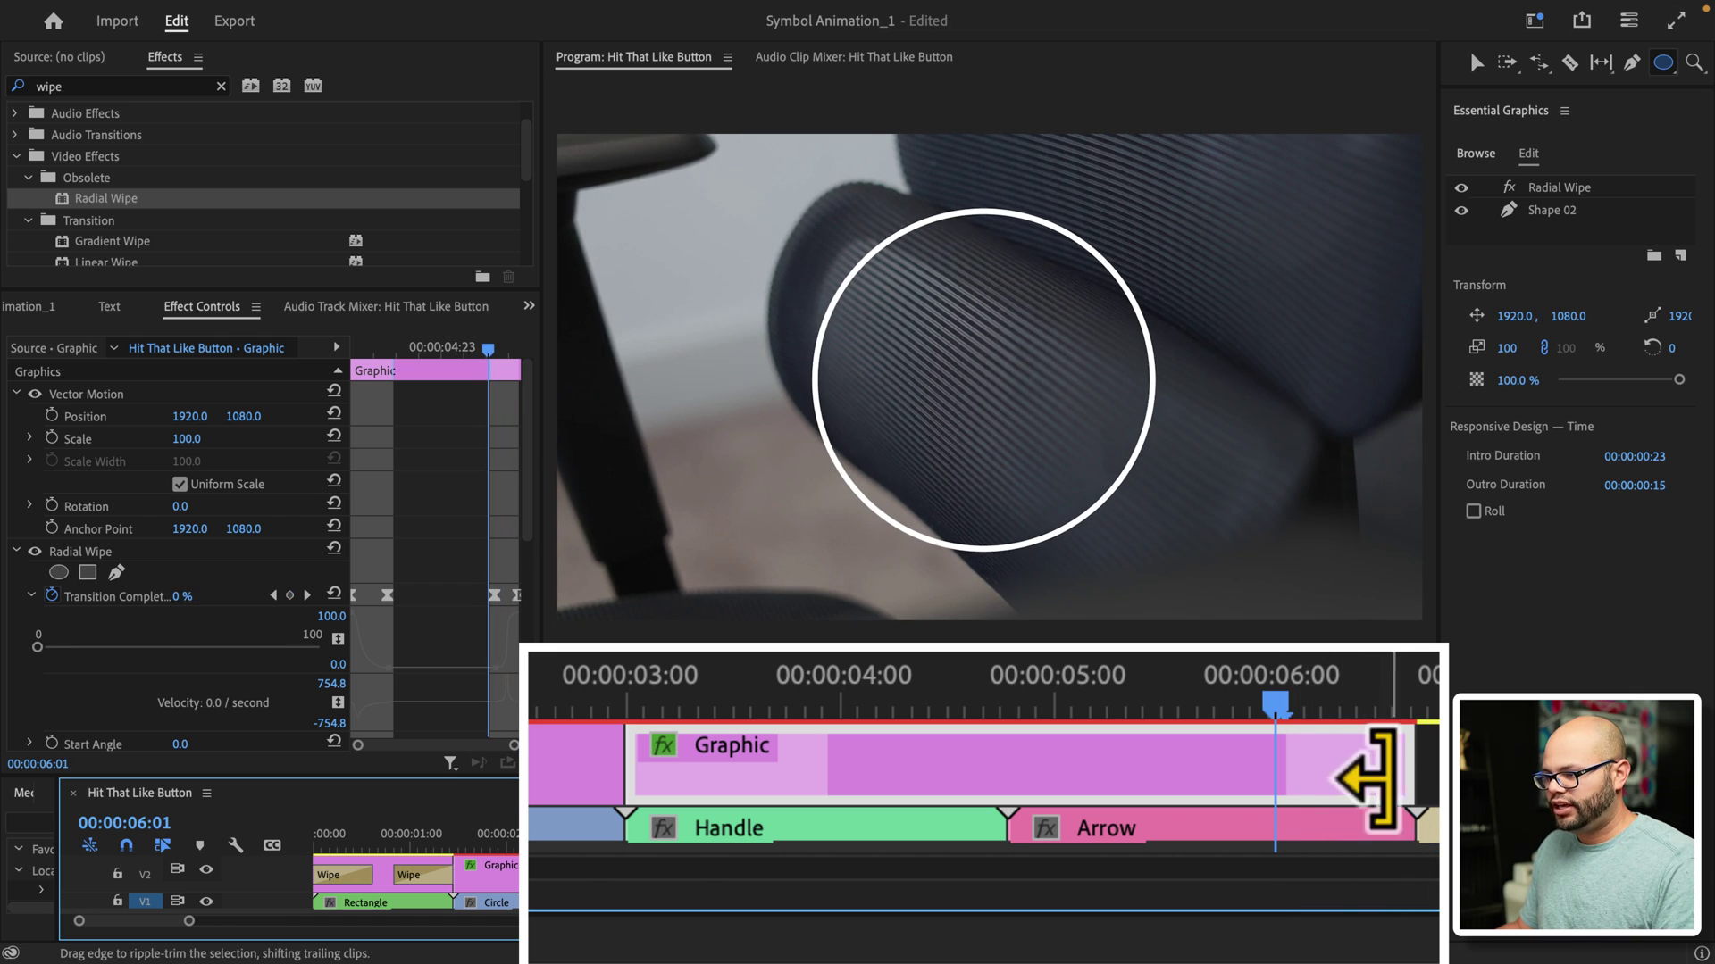
left_click_drag(1393, 768, 1031, 767)
left_click_drag(940, 705, 621, 715)
left_click_drag(619, 786, 727, 786)
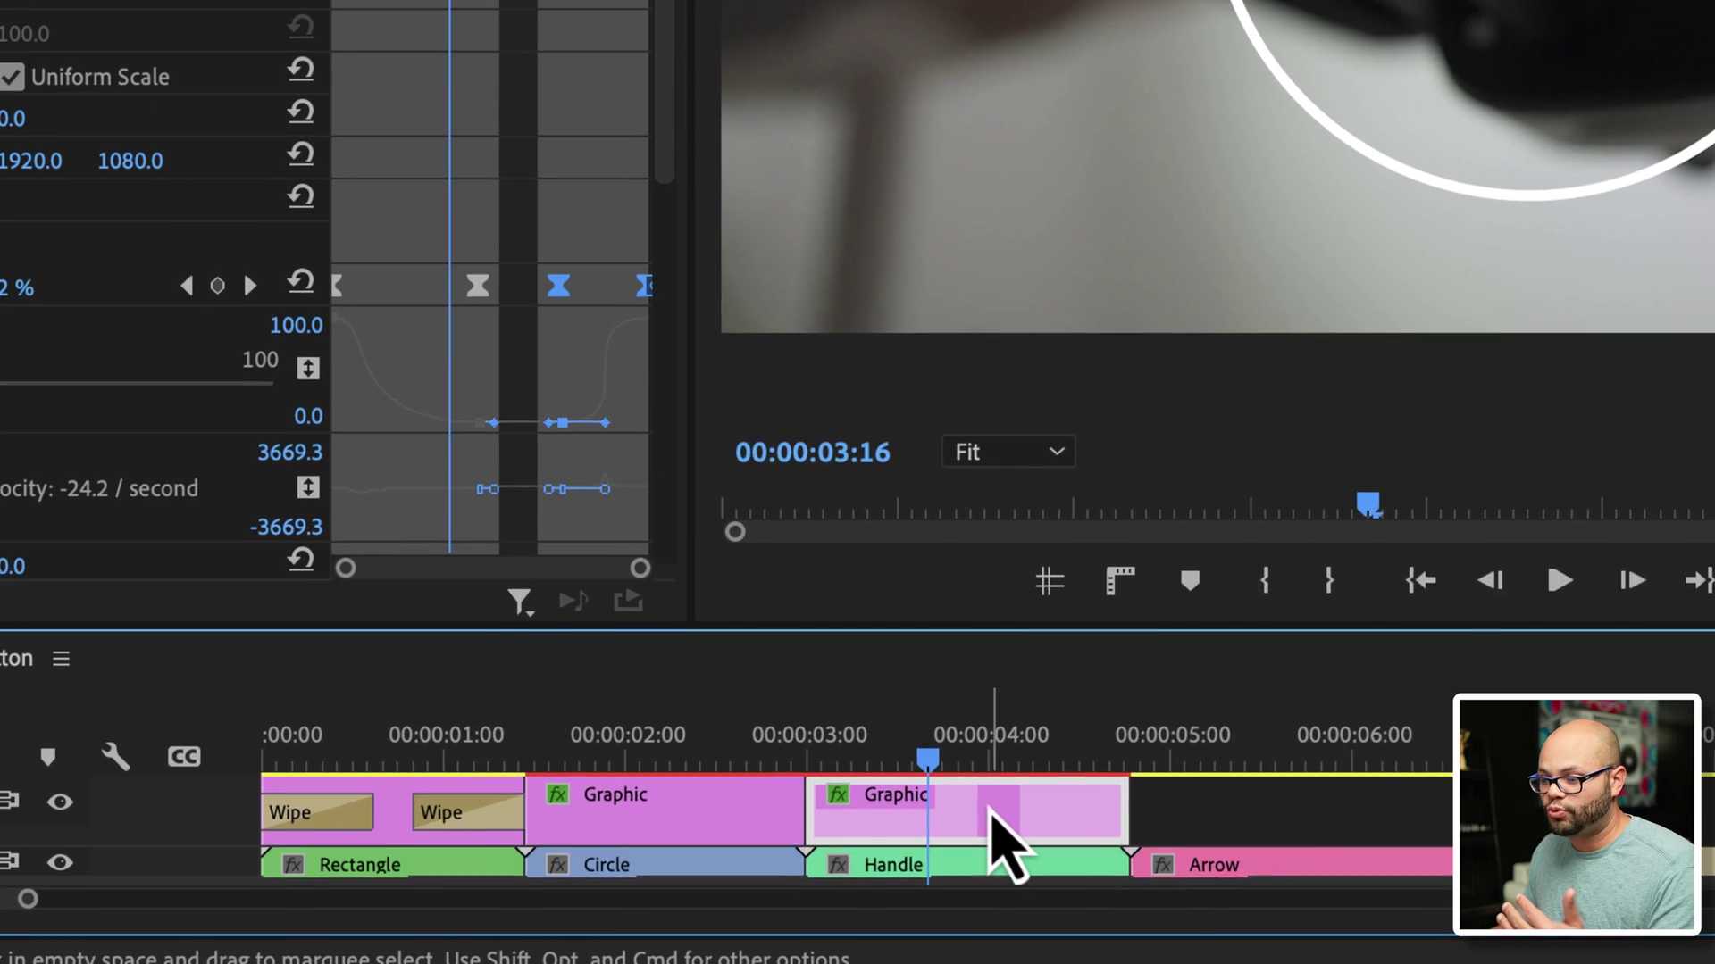
Step: Export the ring clip with Export As Motion Graphics Template, naming it 'Circle radial wipe'
right_click(701, 873)
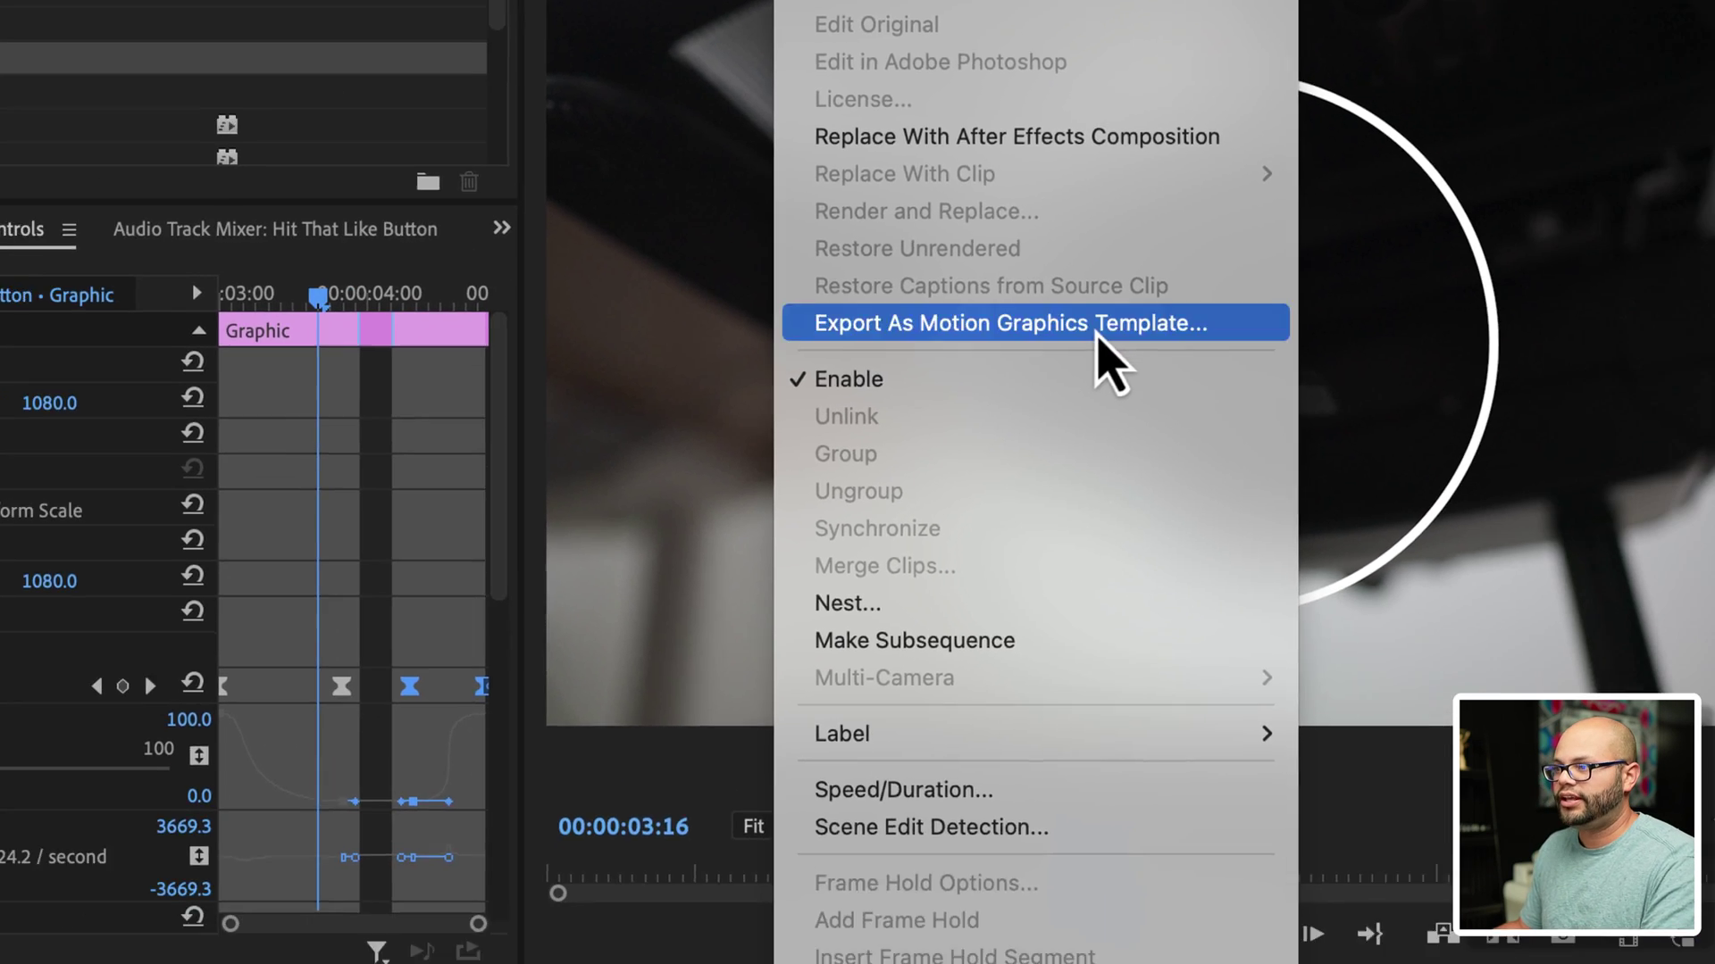
left_click(1380, 400)
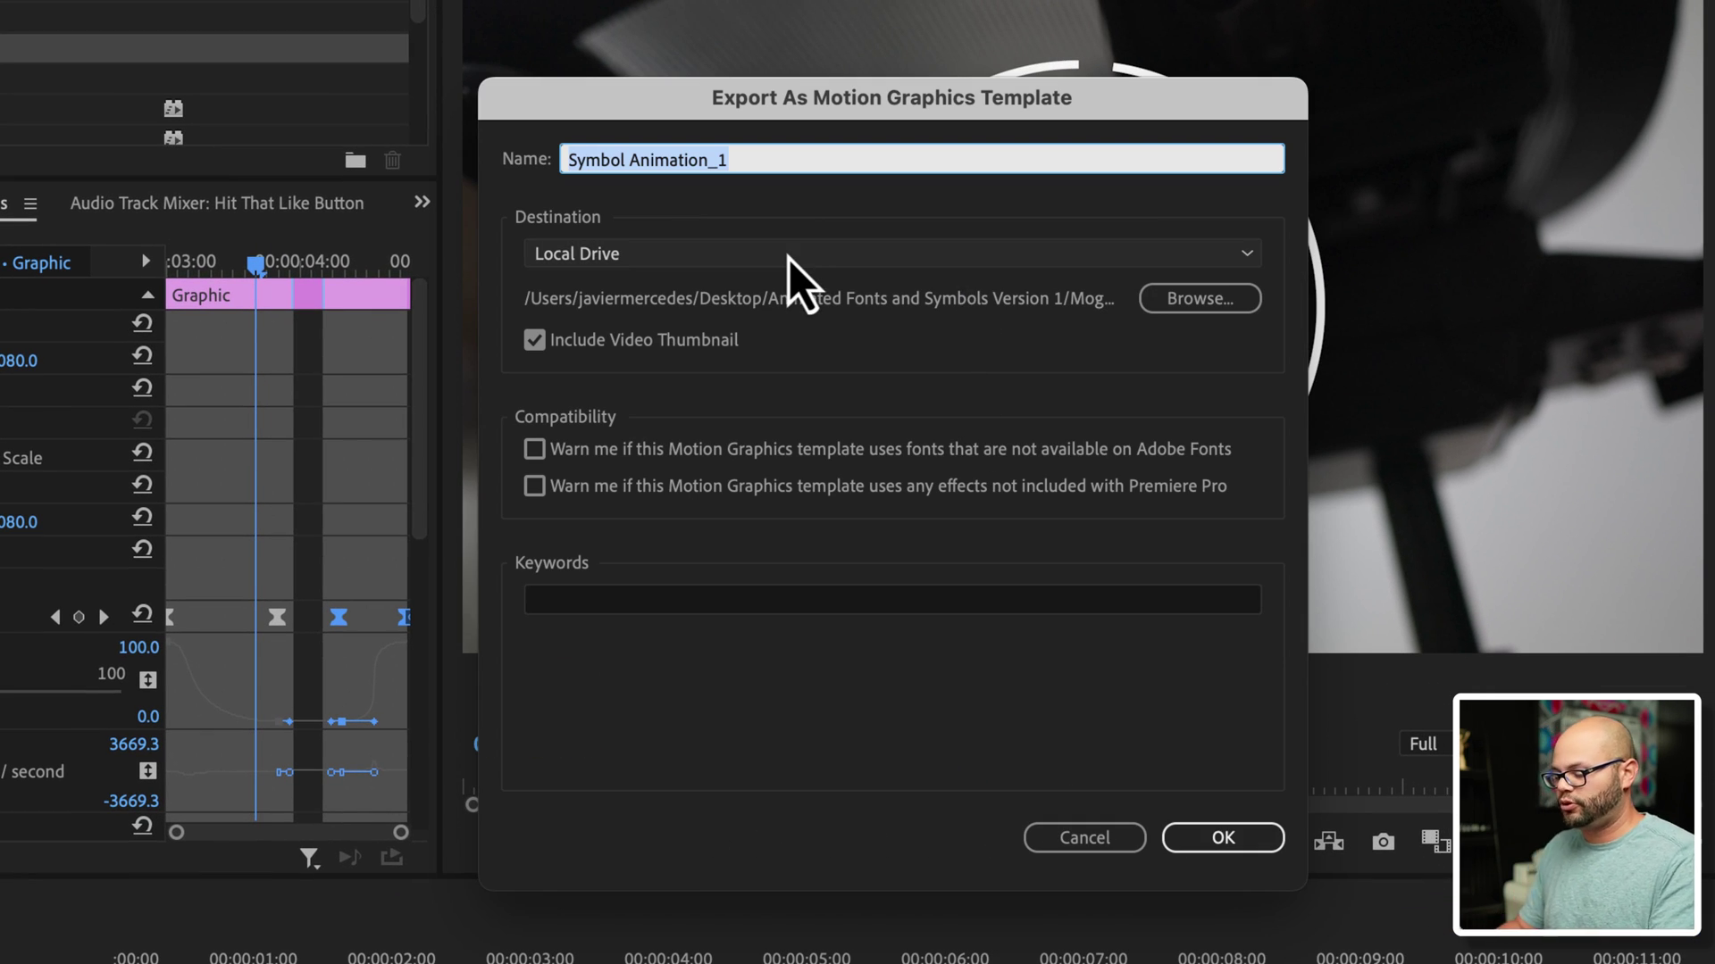
key("BackSpace")
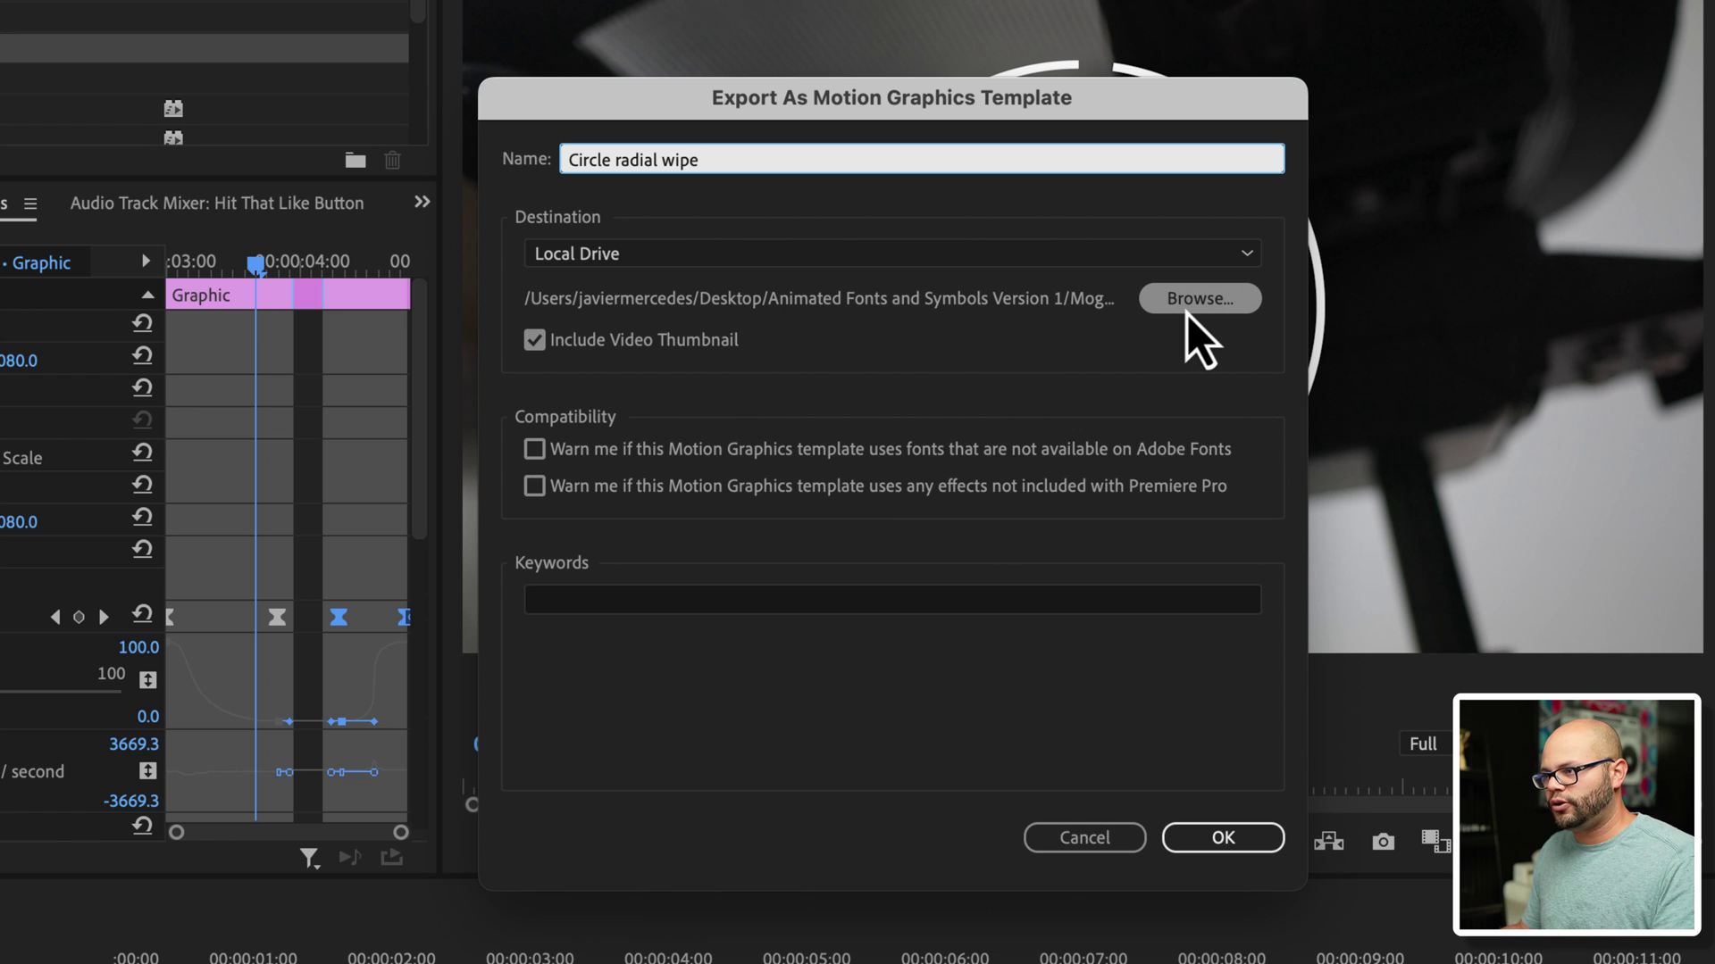
left_click(1222, 838)
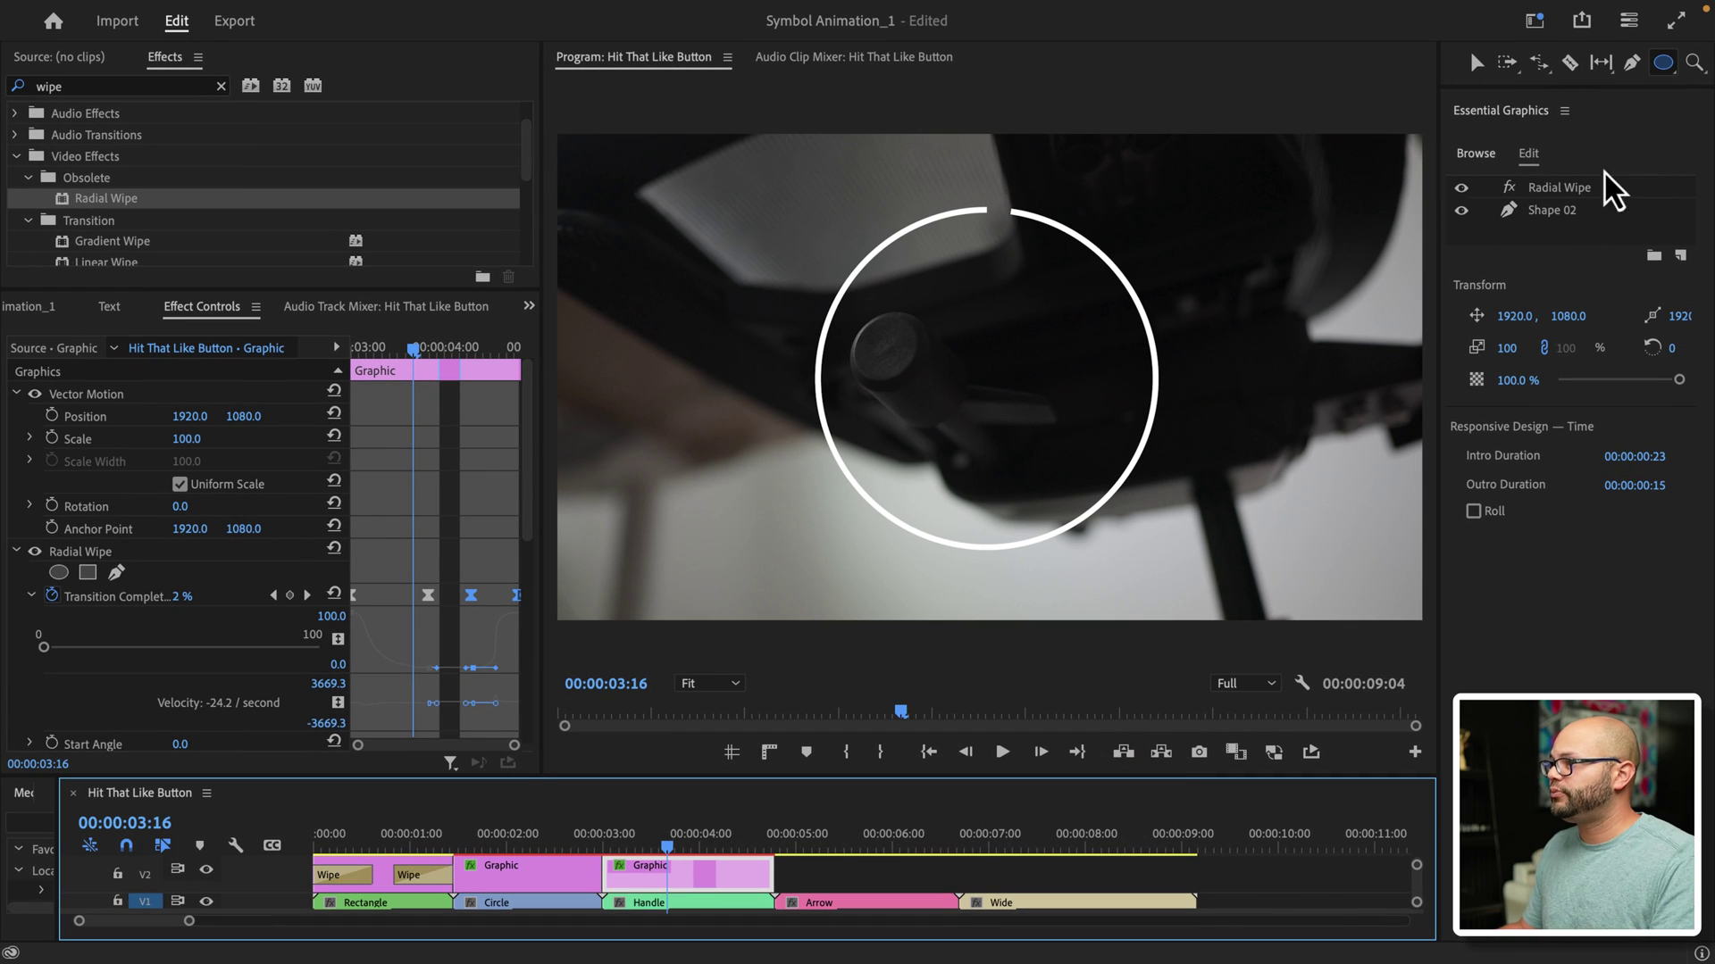
Step: Search the Browse templates for 'circ' and install Circle radial wipe.mogrt from disk
left_click(1479, 153)
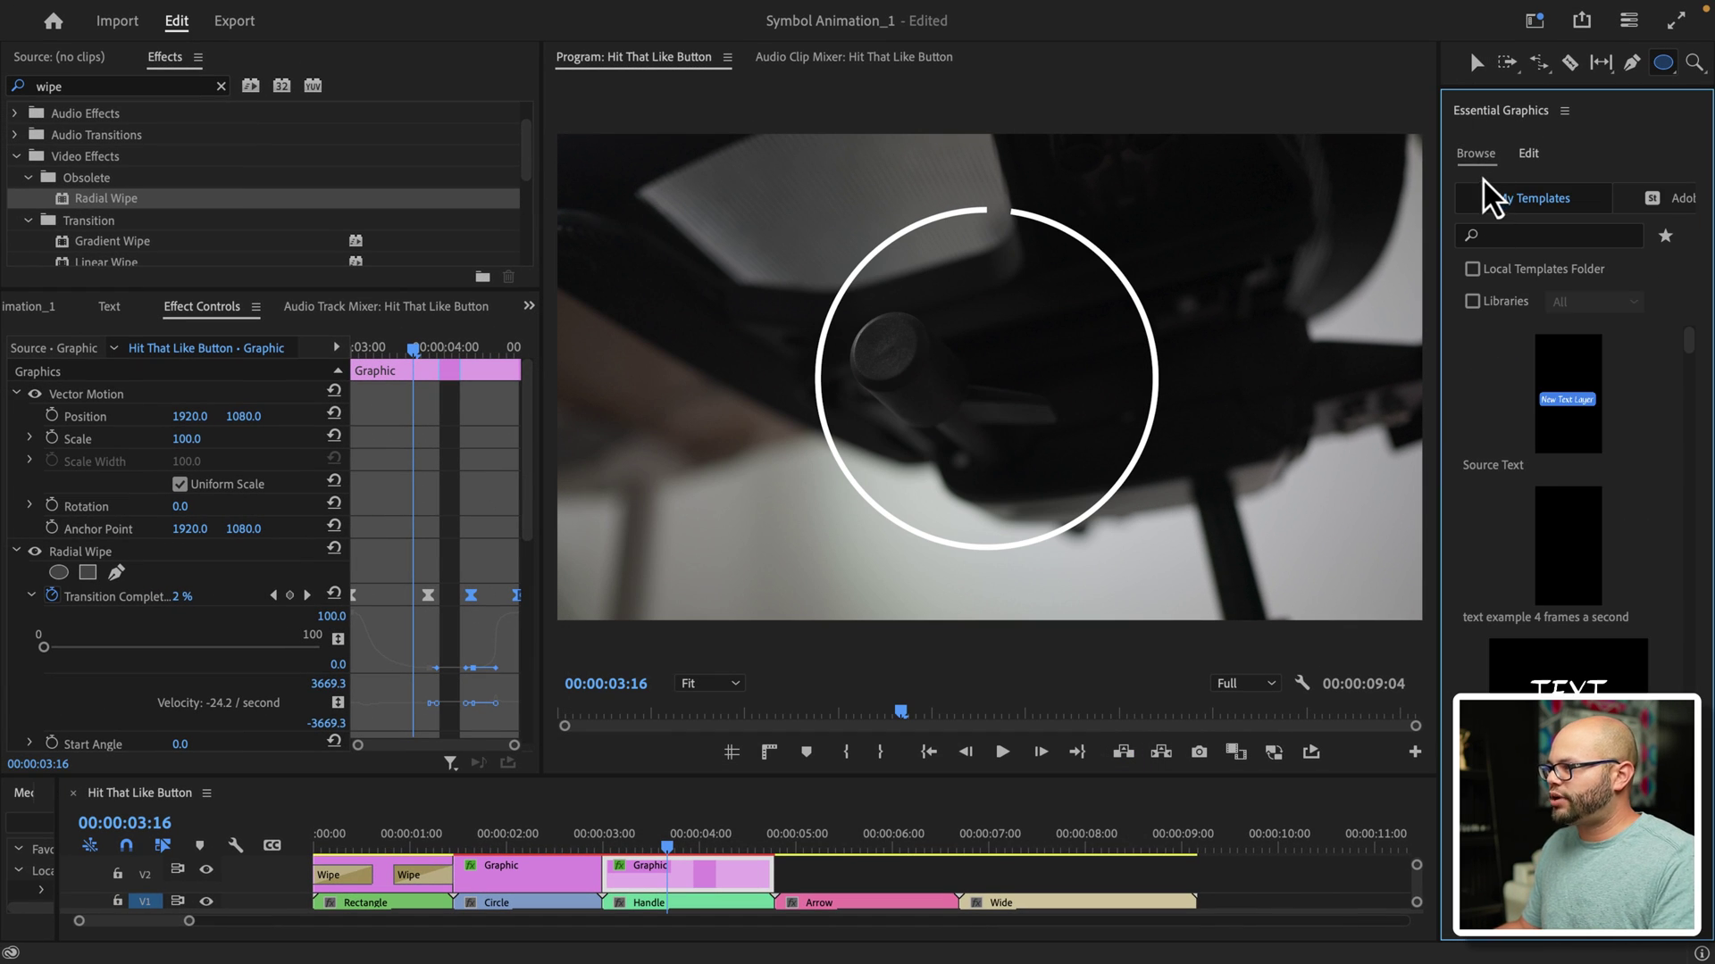
left_click(1529, 238)
type("circ")
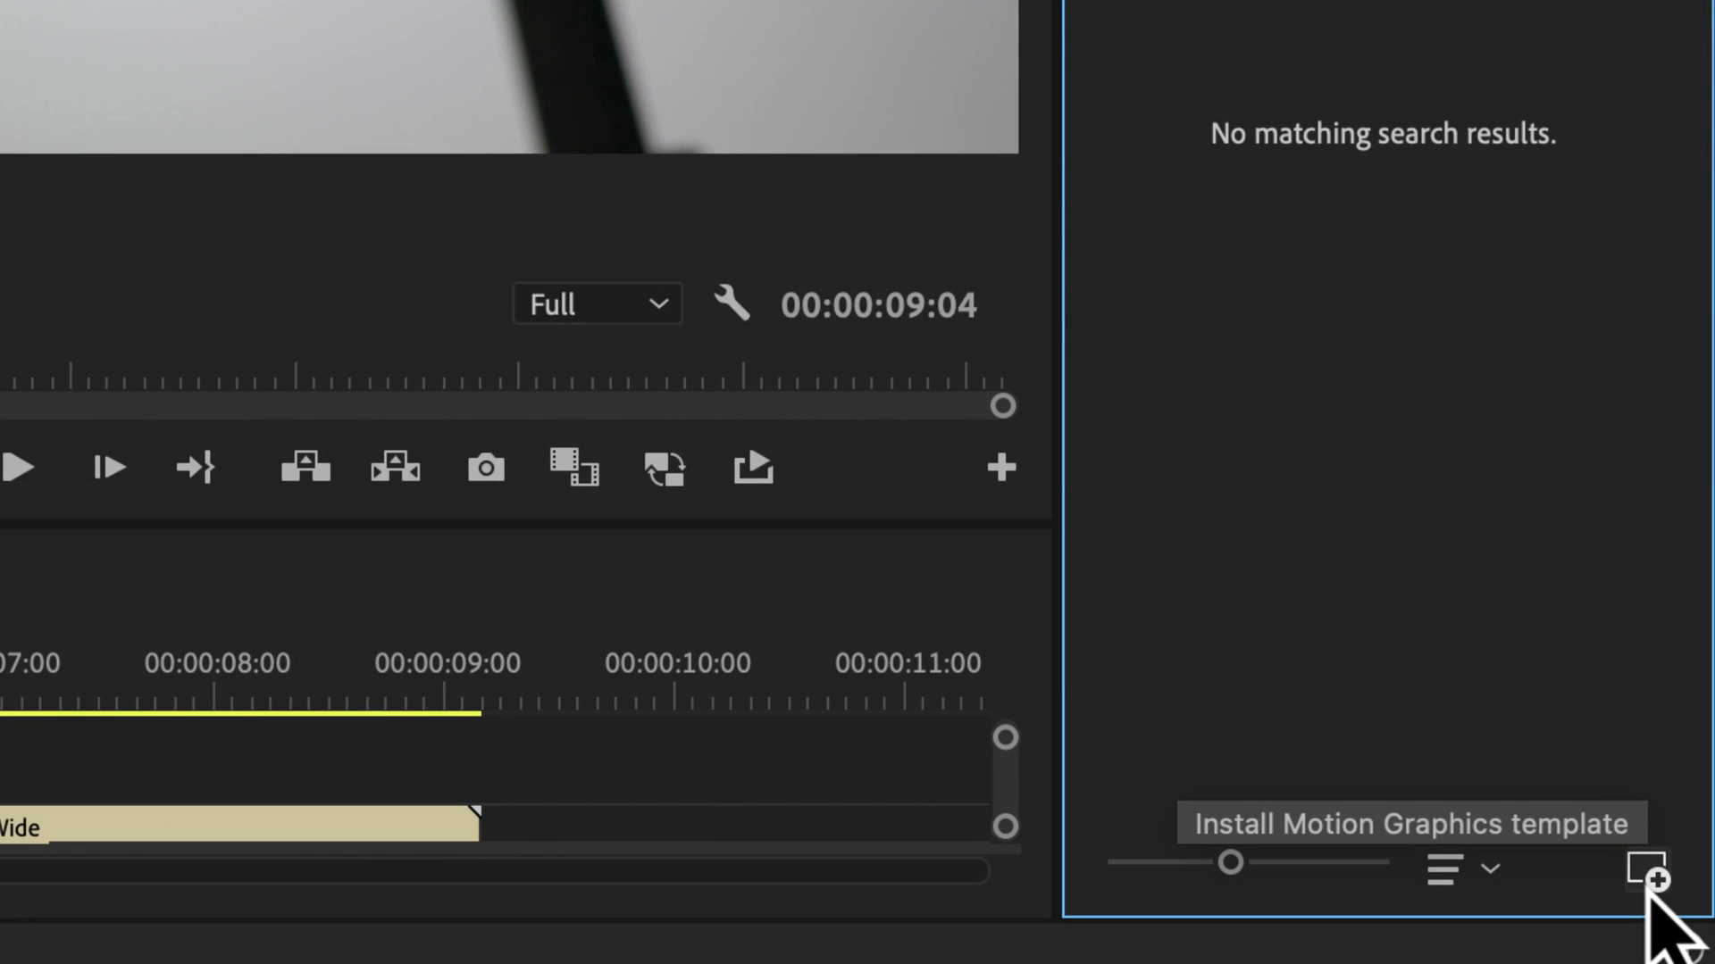
left_click(1648, 889)
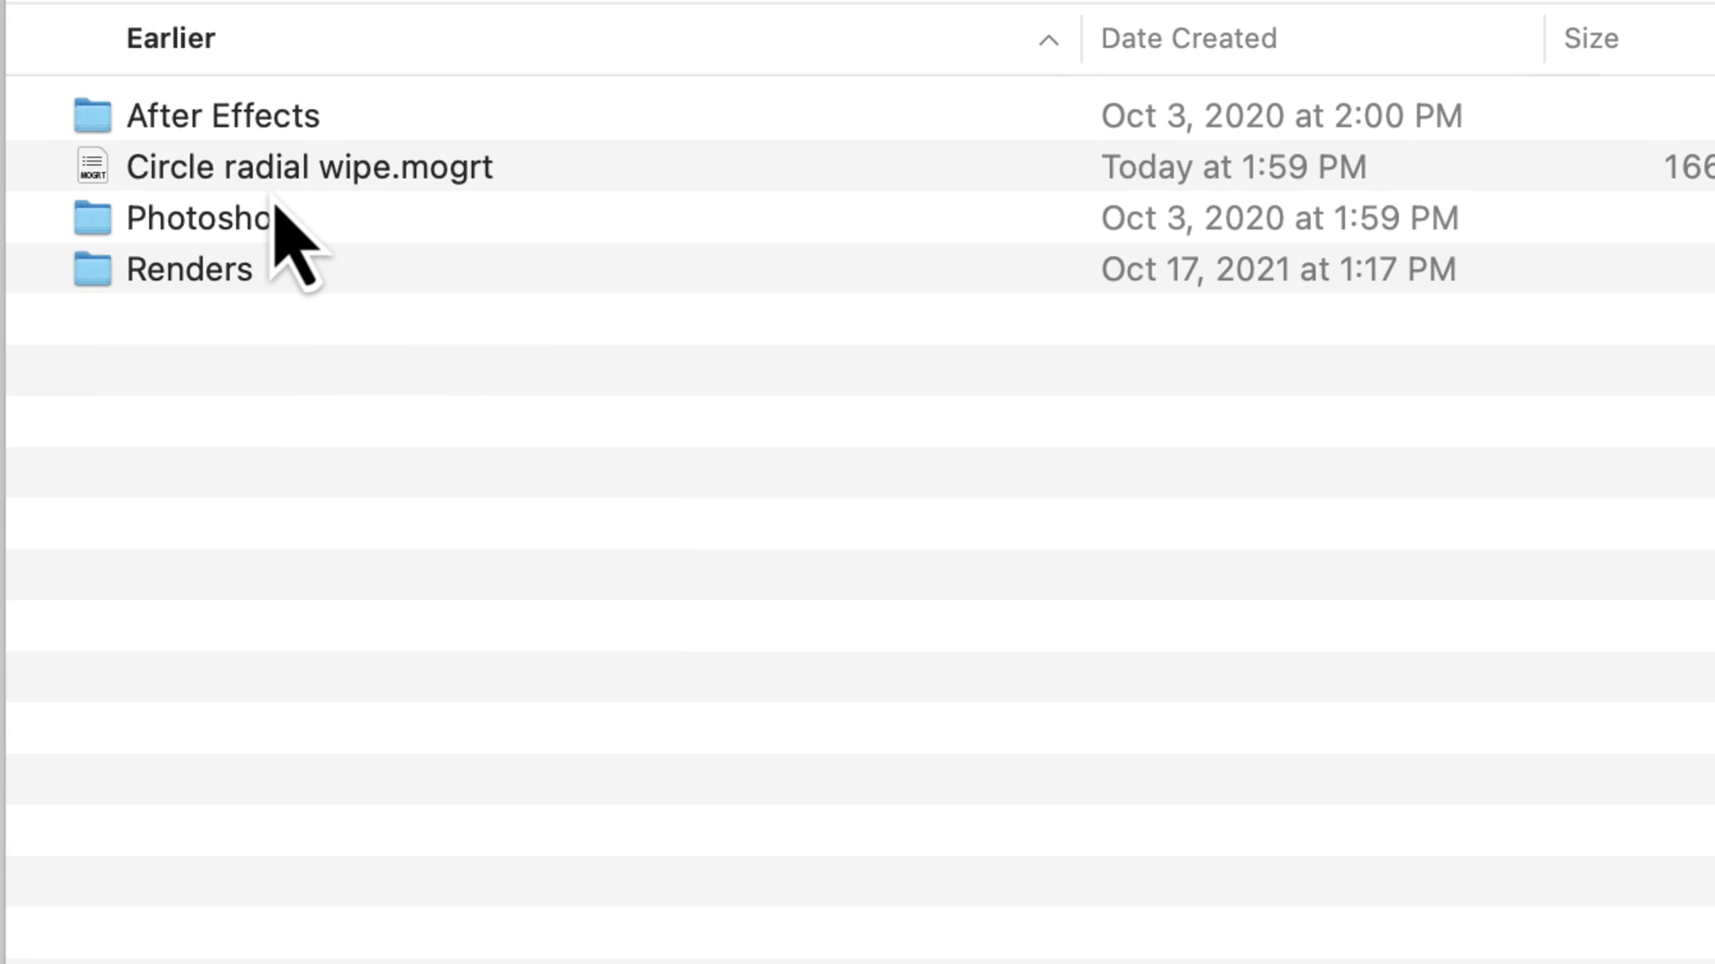
left_click(267, 170)
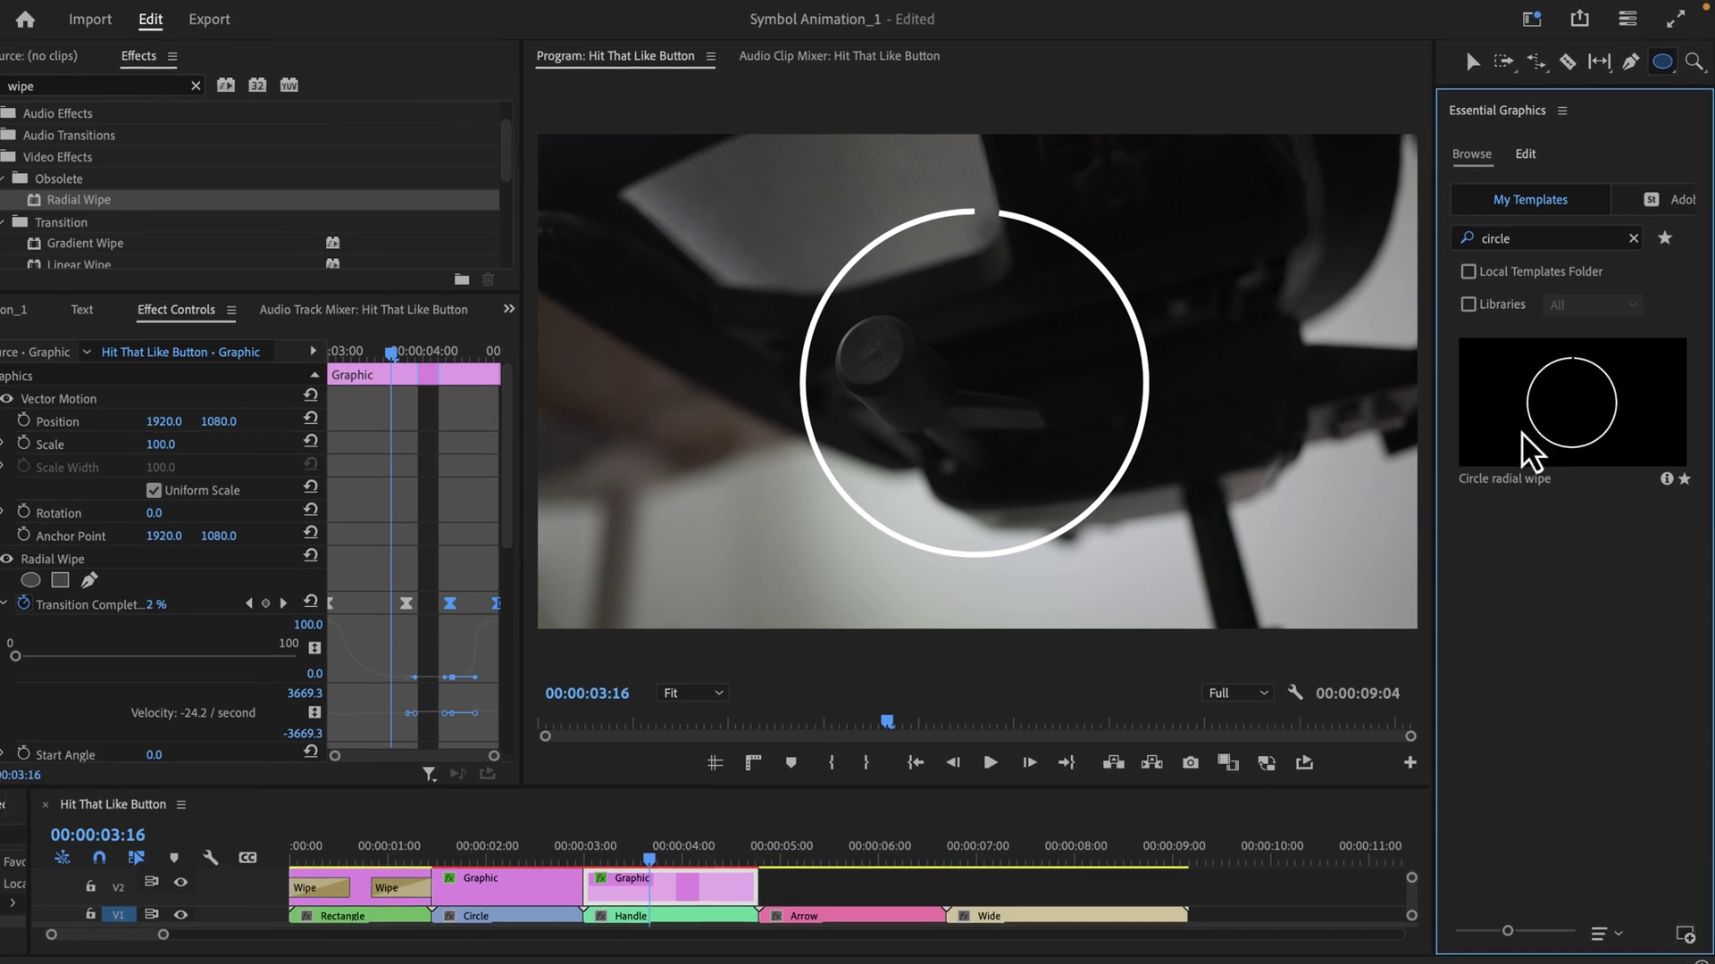
Step: Delete the old V2 ring graphic, drop the Circle radial wipe template above Handle, and play it
left_click(690, 886)
key("Delete")
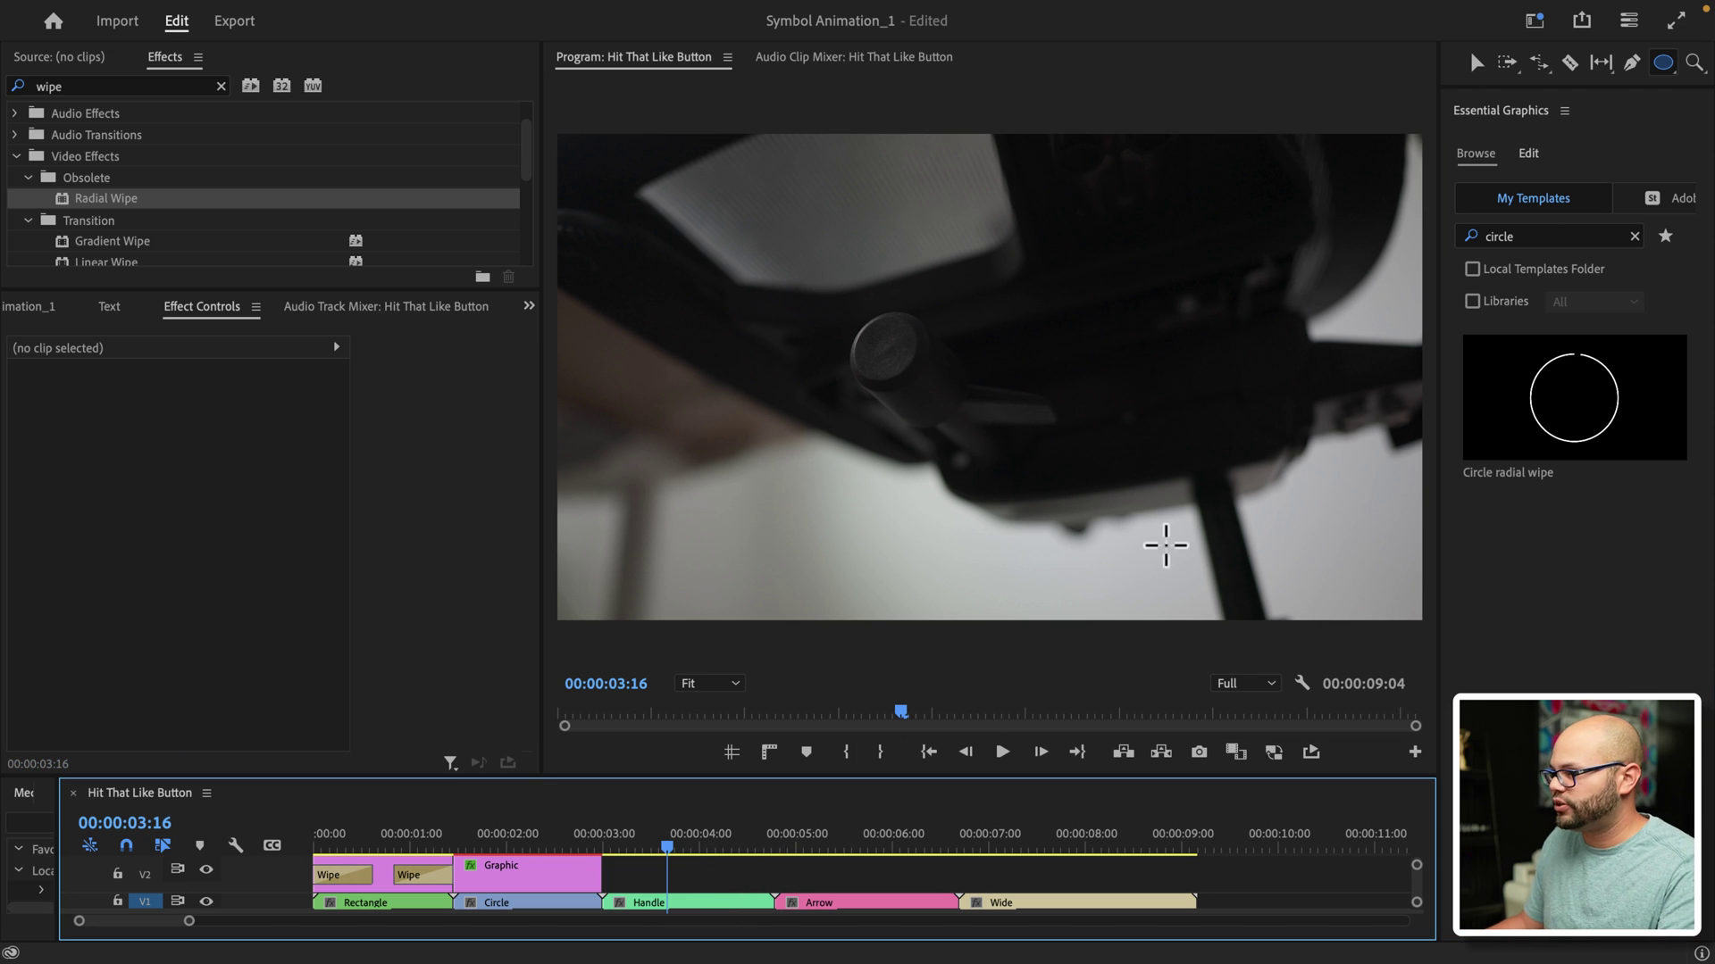
mouse_move(1573, 404)
left_mouse_down()
mouse_move(1032, 750)
mouse_move(706, 882)
mouse_move(612, 893)
mouse_move(617, 849)
mouse_move(585, 849)
mouse_move(732, 849)
mouse_move(647, 849)
left_mouse_up()
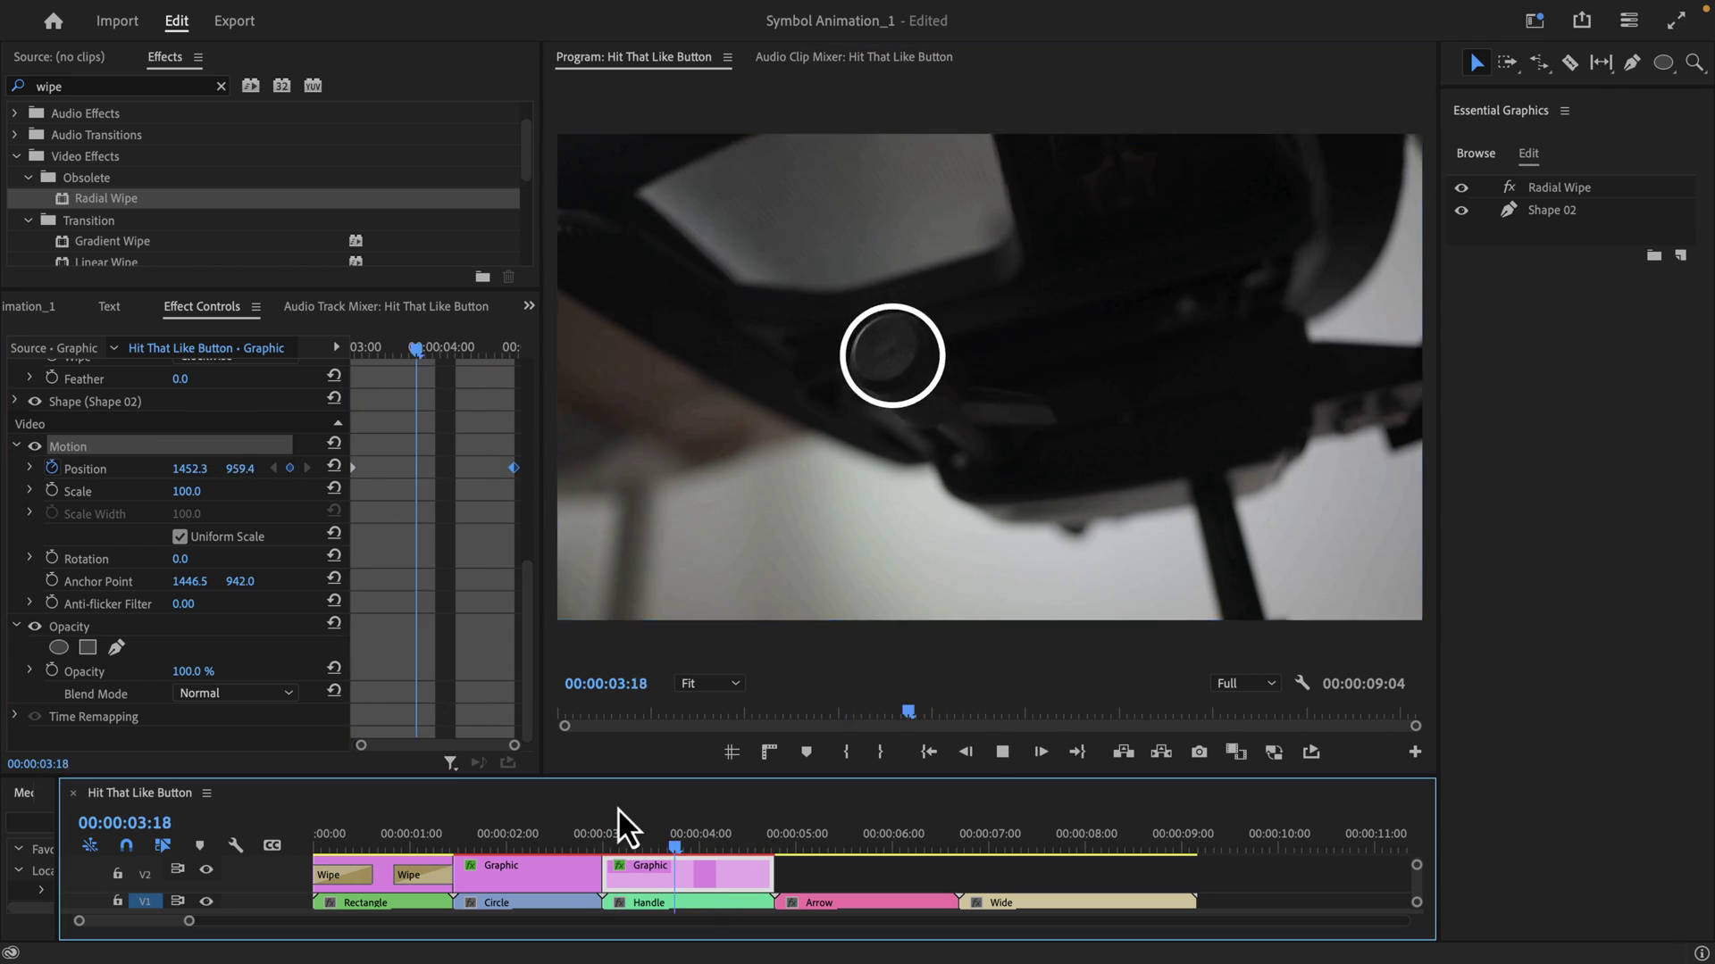
key("space")
Step: Pen-draw a white callout line from the knob ring angling down then right, viewing at 150%
left_click(1464, 210)
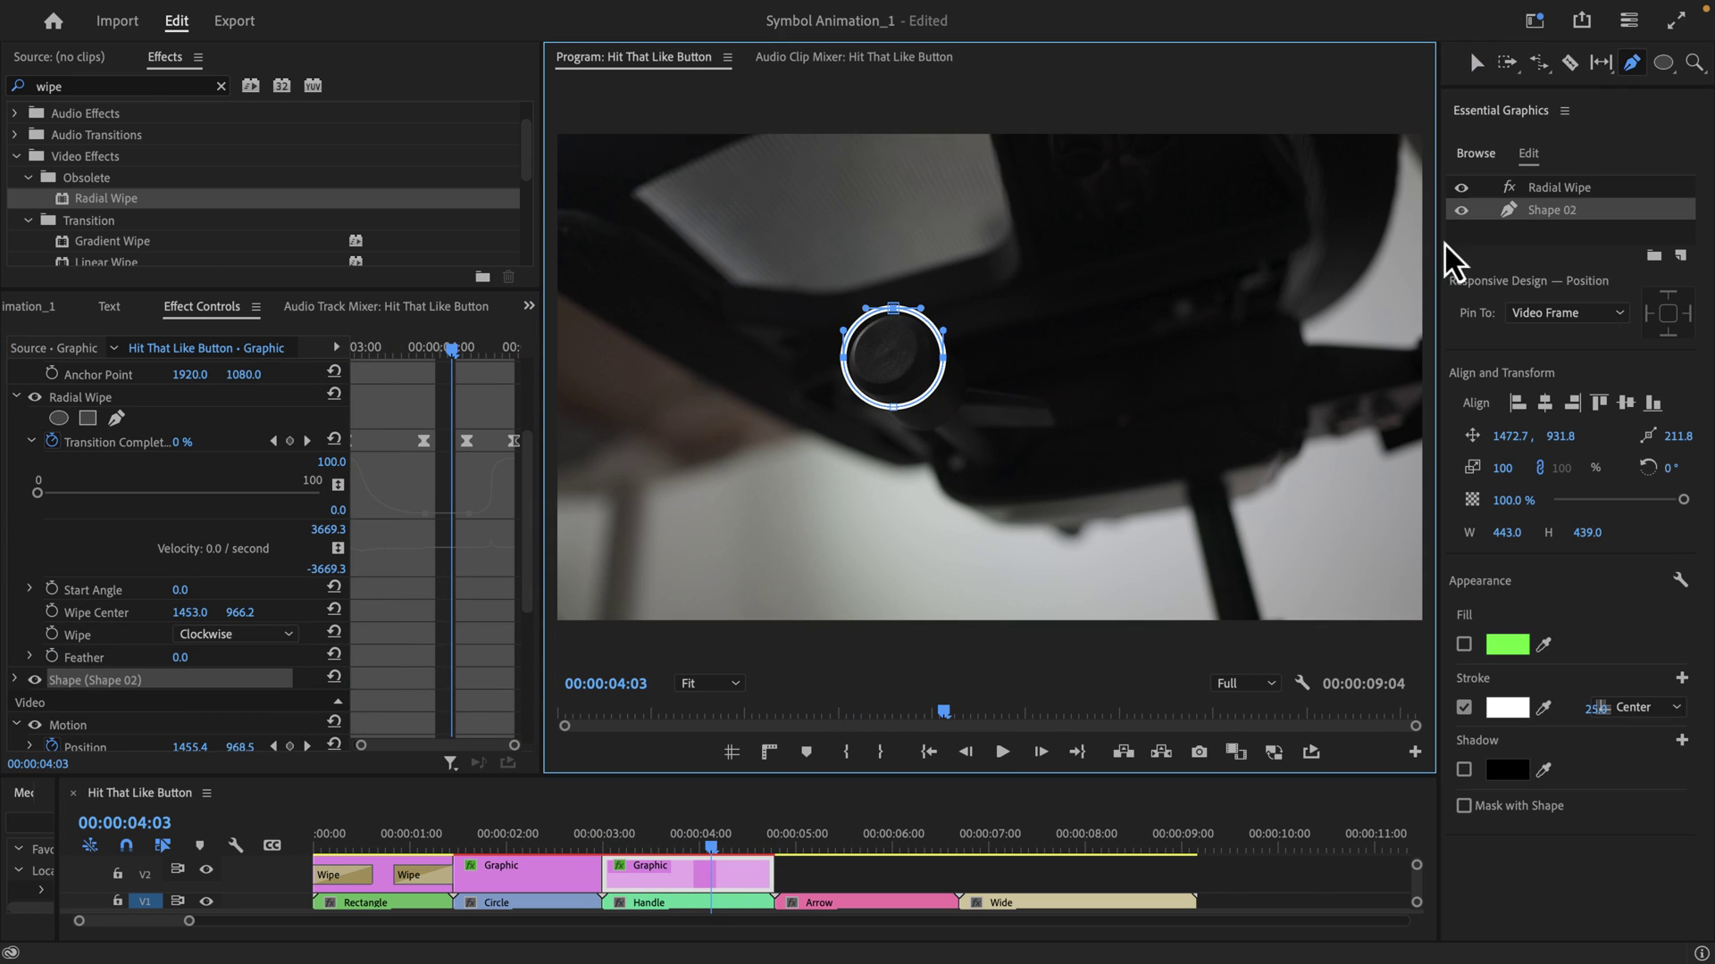
left_click(1632, 63)
left_click(943, 409)
left_click(1009, 469)
left_click_drag(1172, 476, 1173, 473)
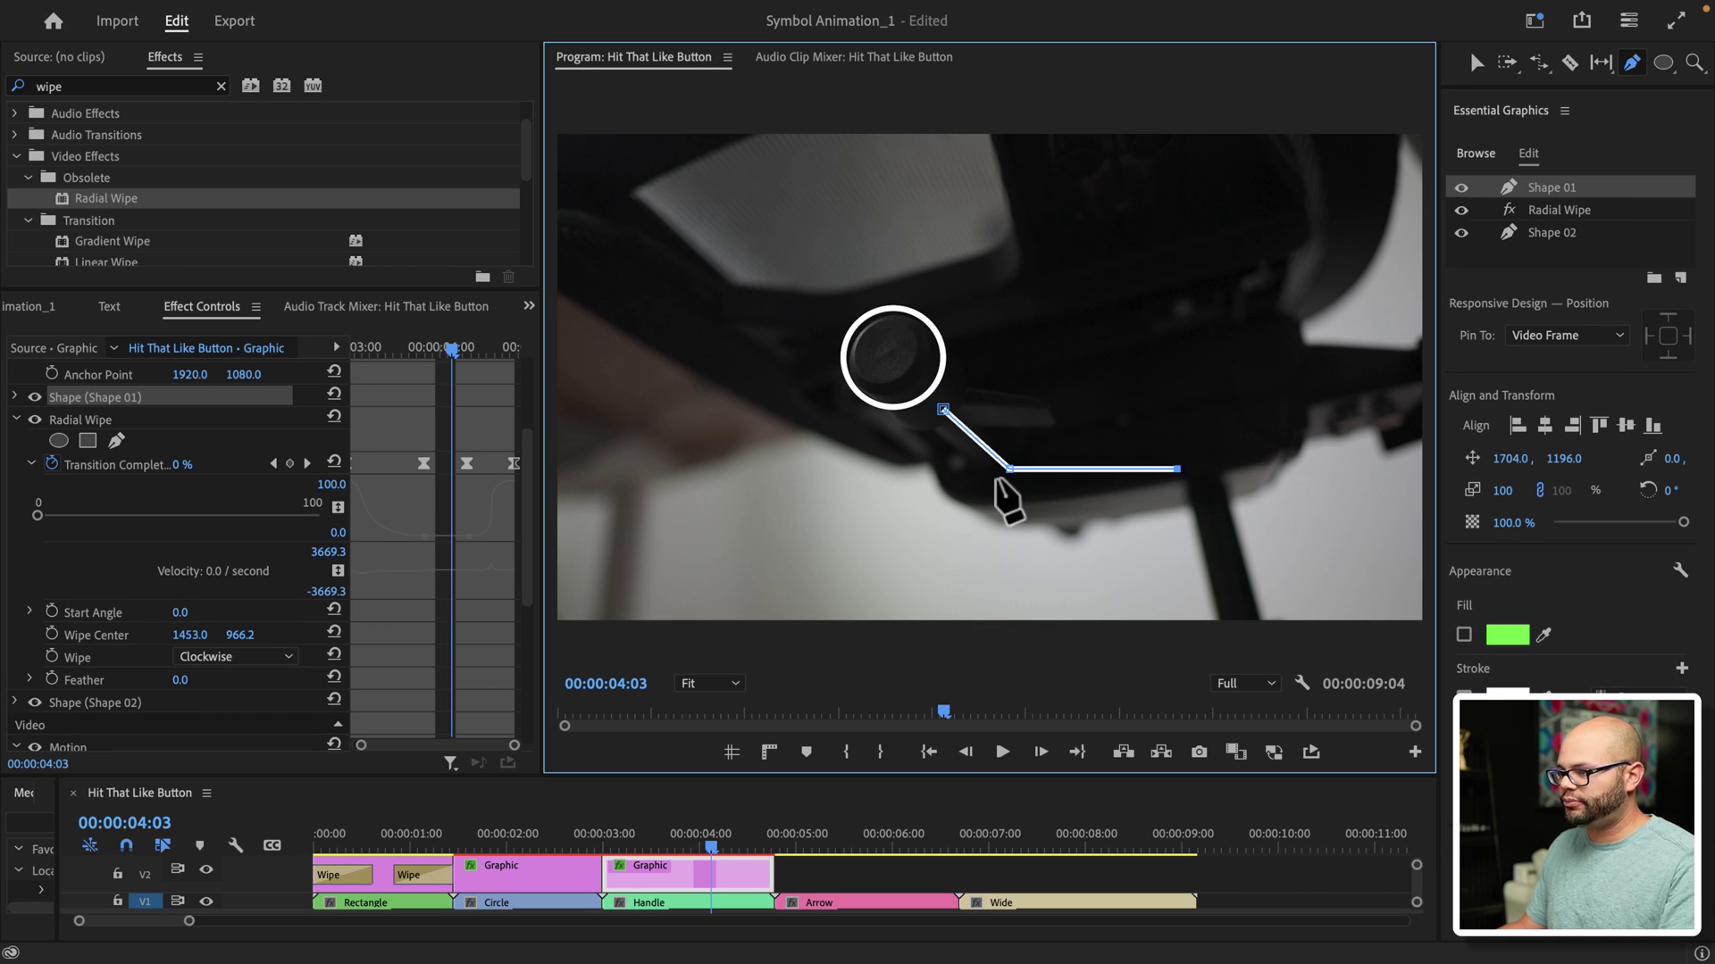
key("equal")
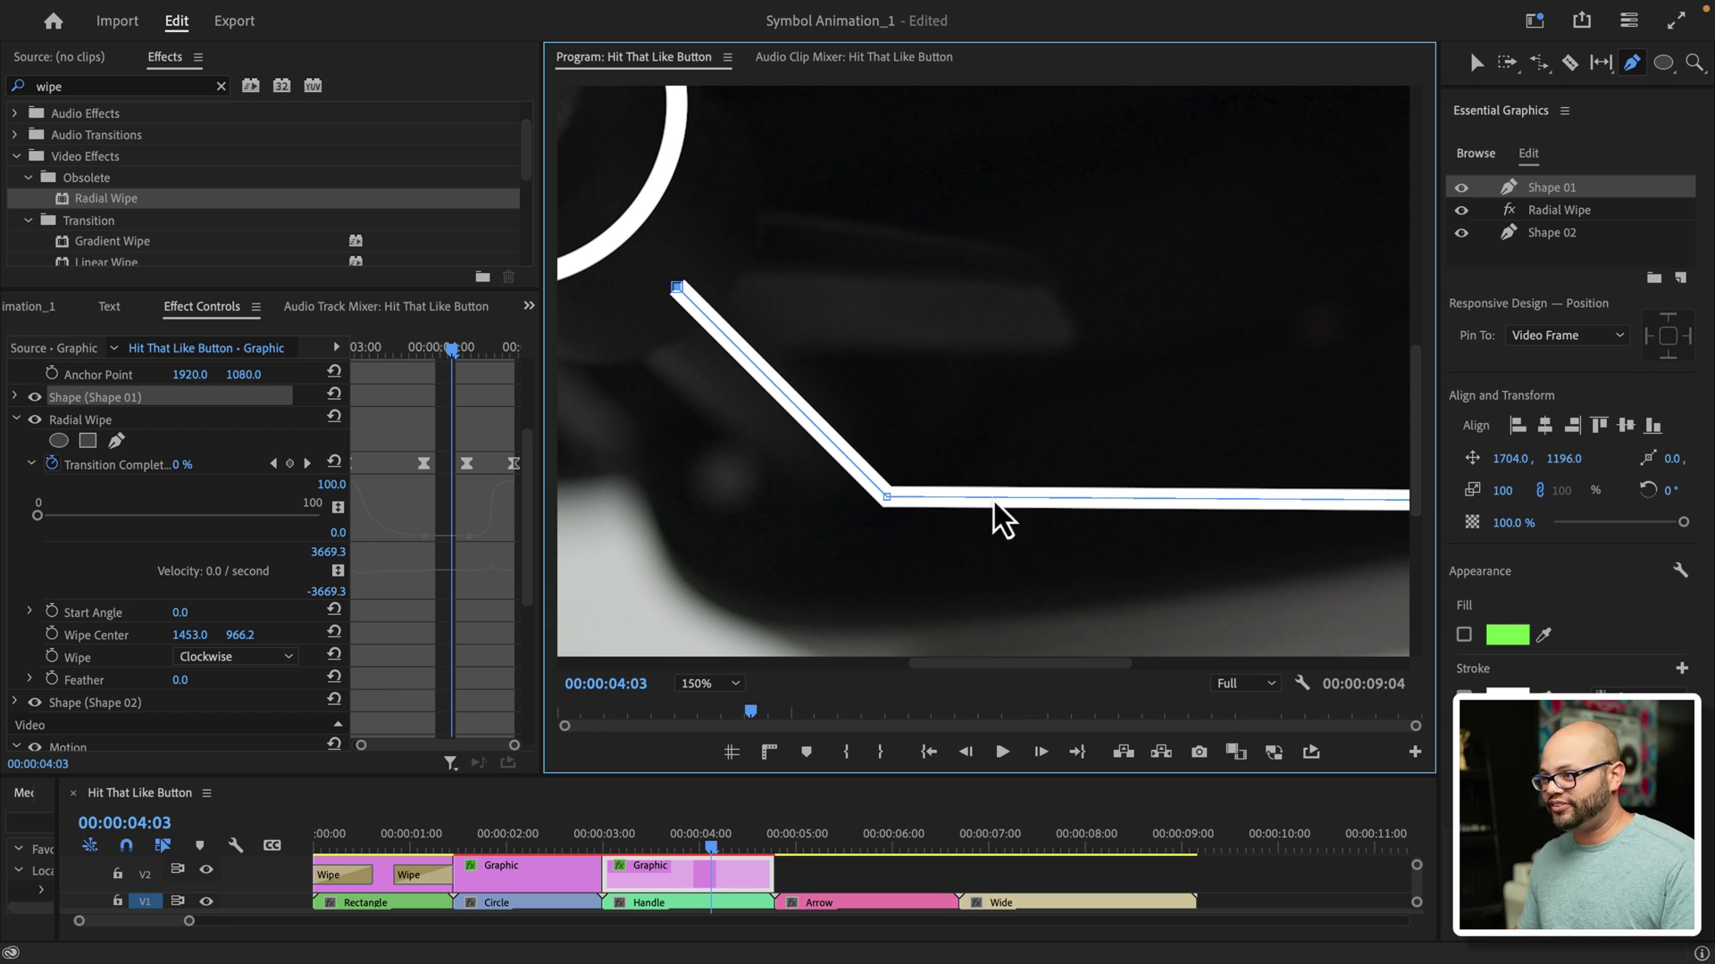
left_click_drag(1007, 664, 1067, 677)
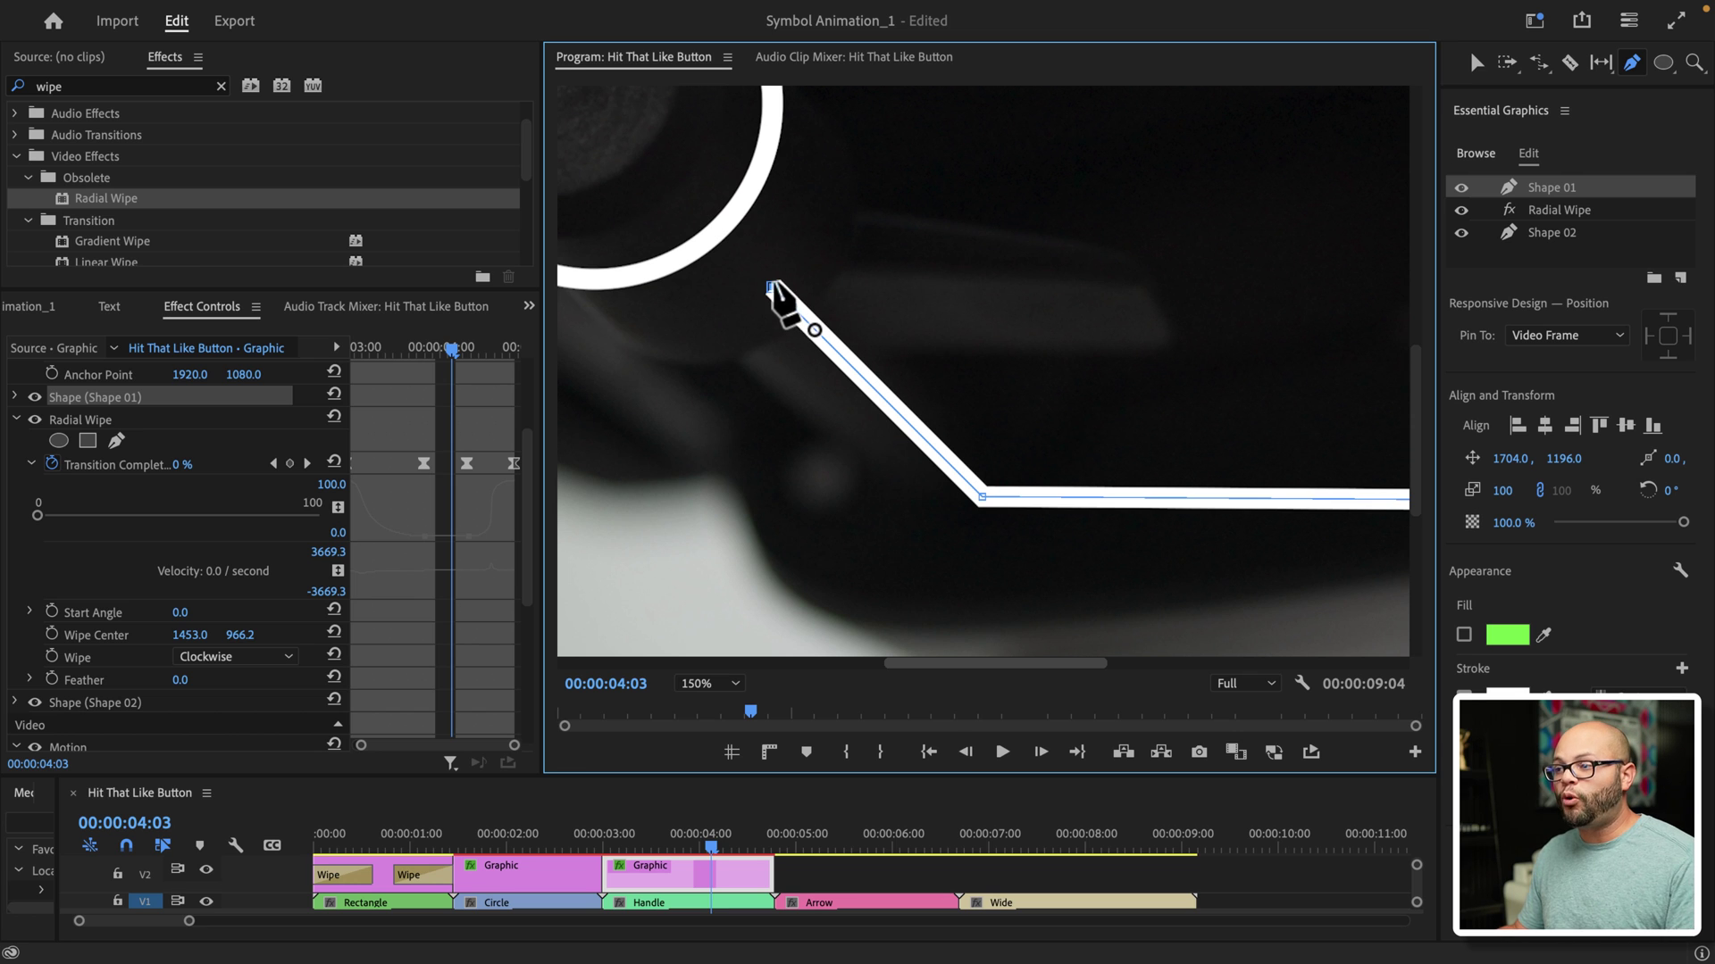
mouse_move(904, 663)
left_mouse_down()
mouse_move(1080, 670)
mouse_move(913, 661)
left_mouse_up()
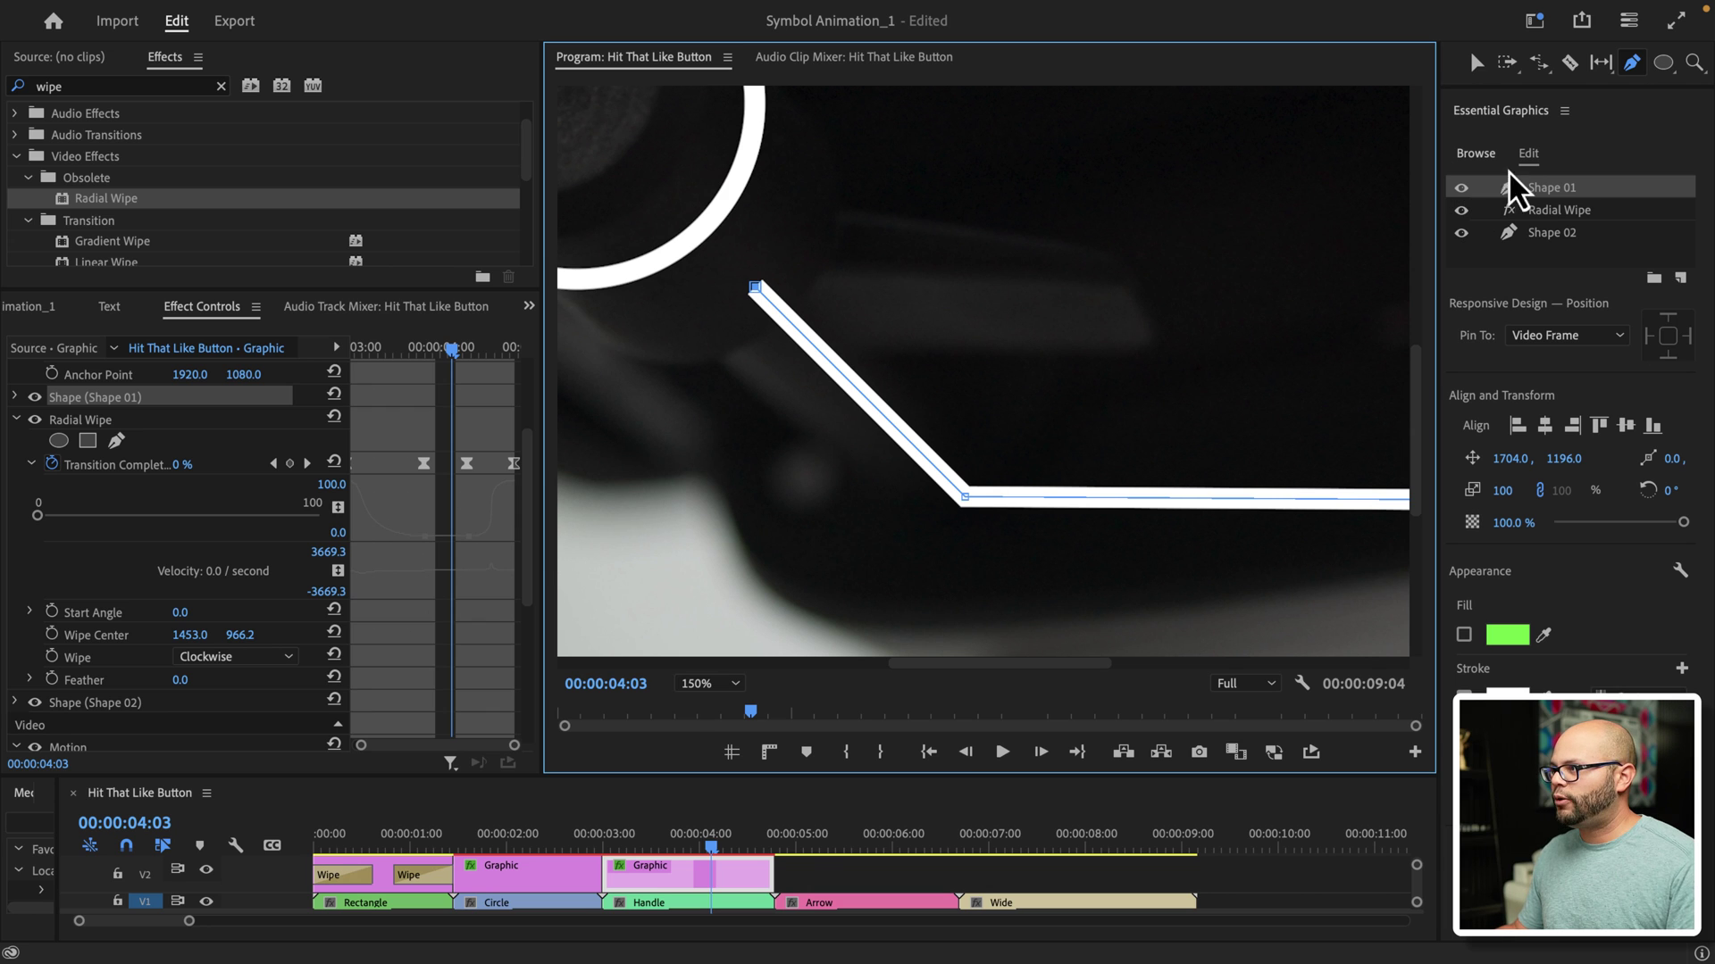
Step: Undo a stray move and an accidental closing segment, returning to the line's path points
left_click(1477, 62)
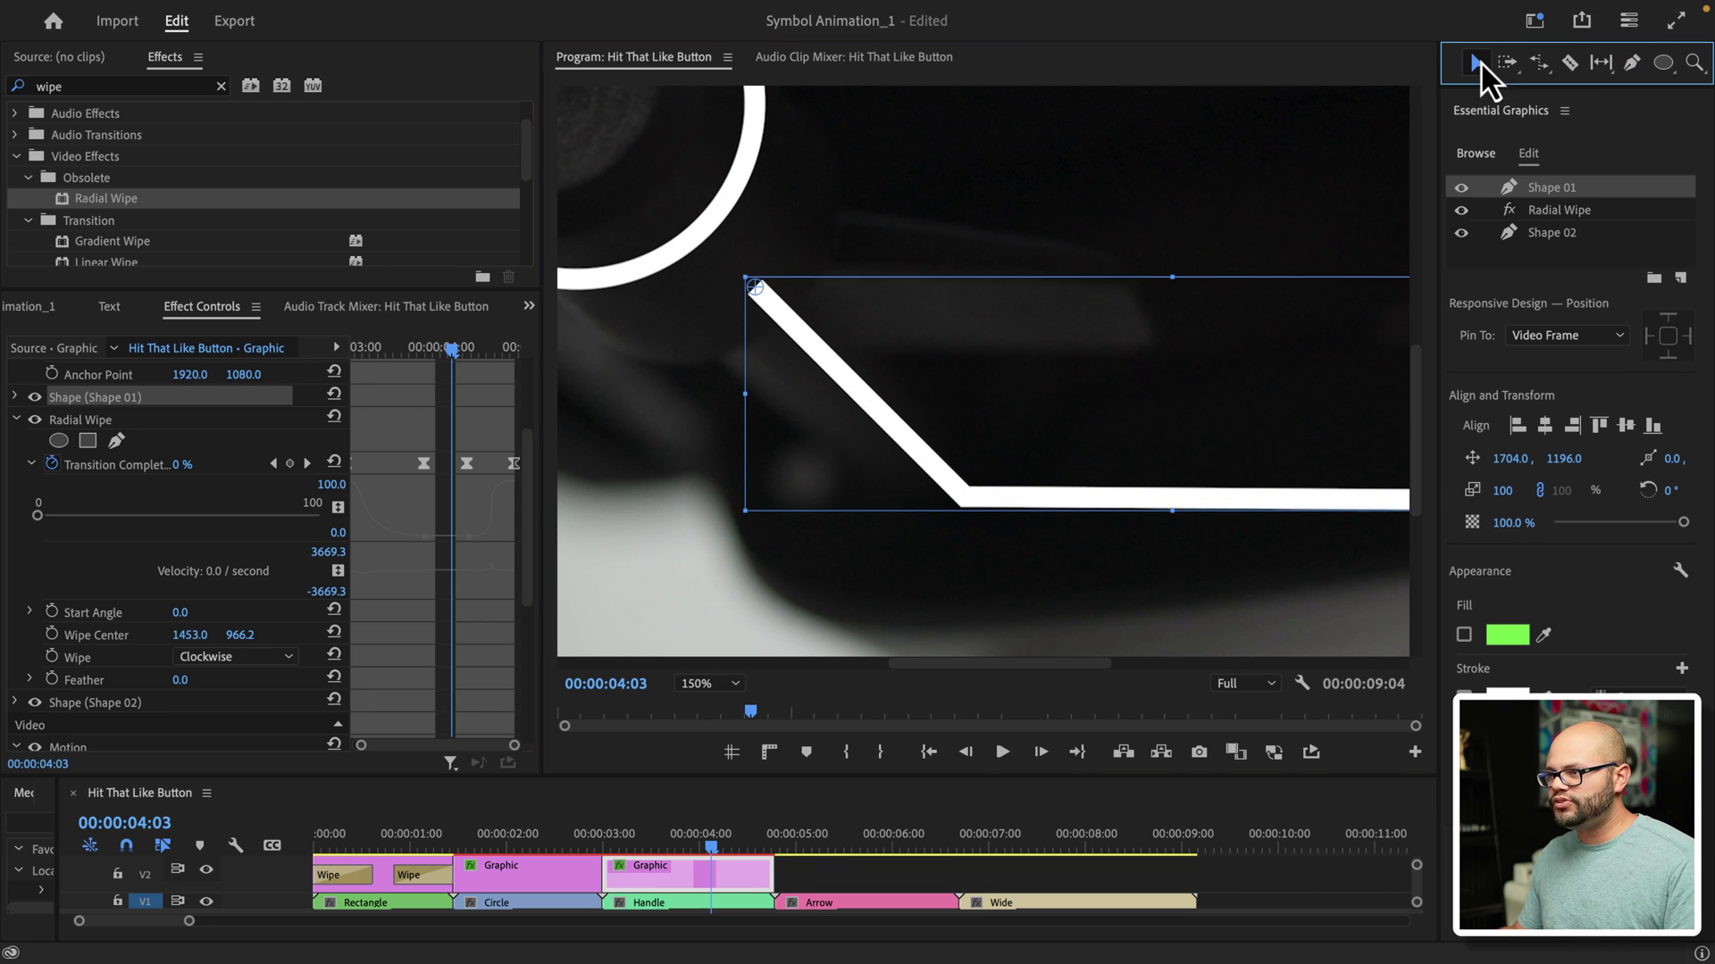
left_click_drag(844, 366, 774, 303)
key("ctrl+z")
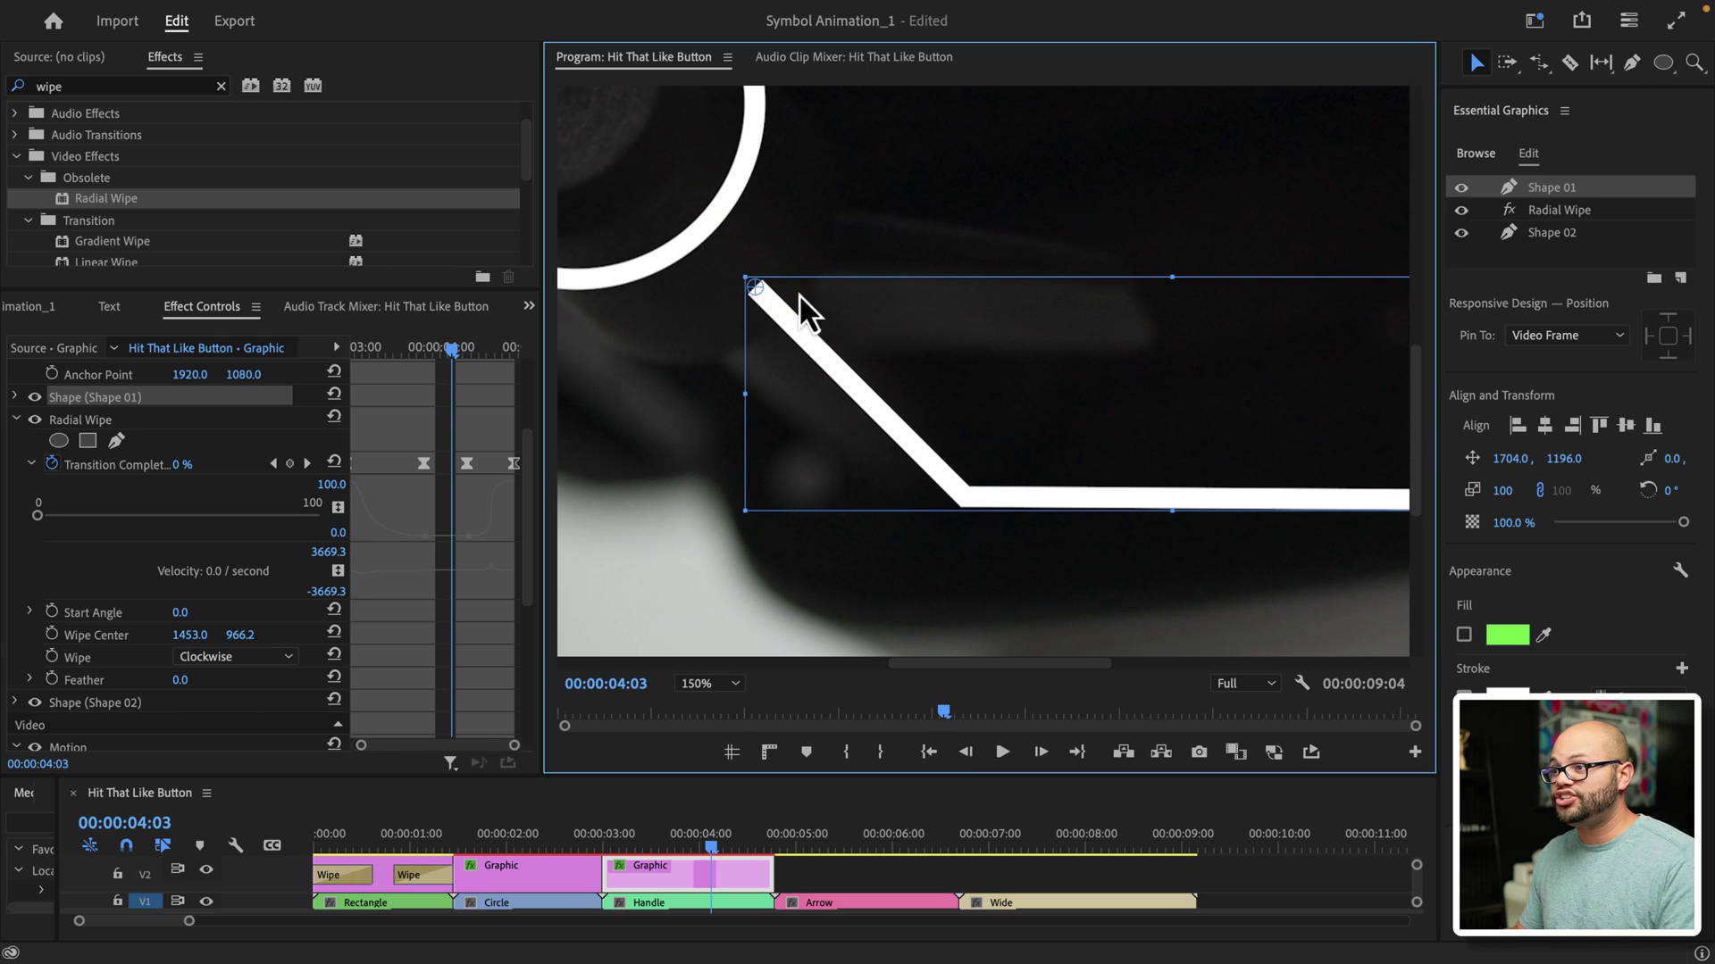
left_click(1633, 62)
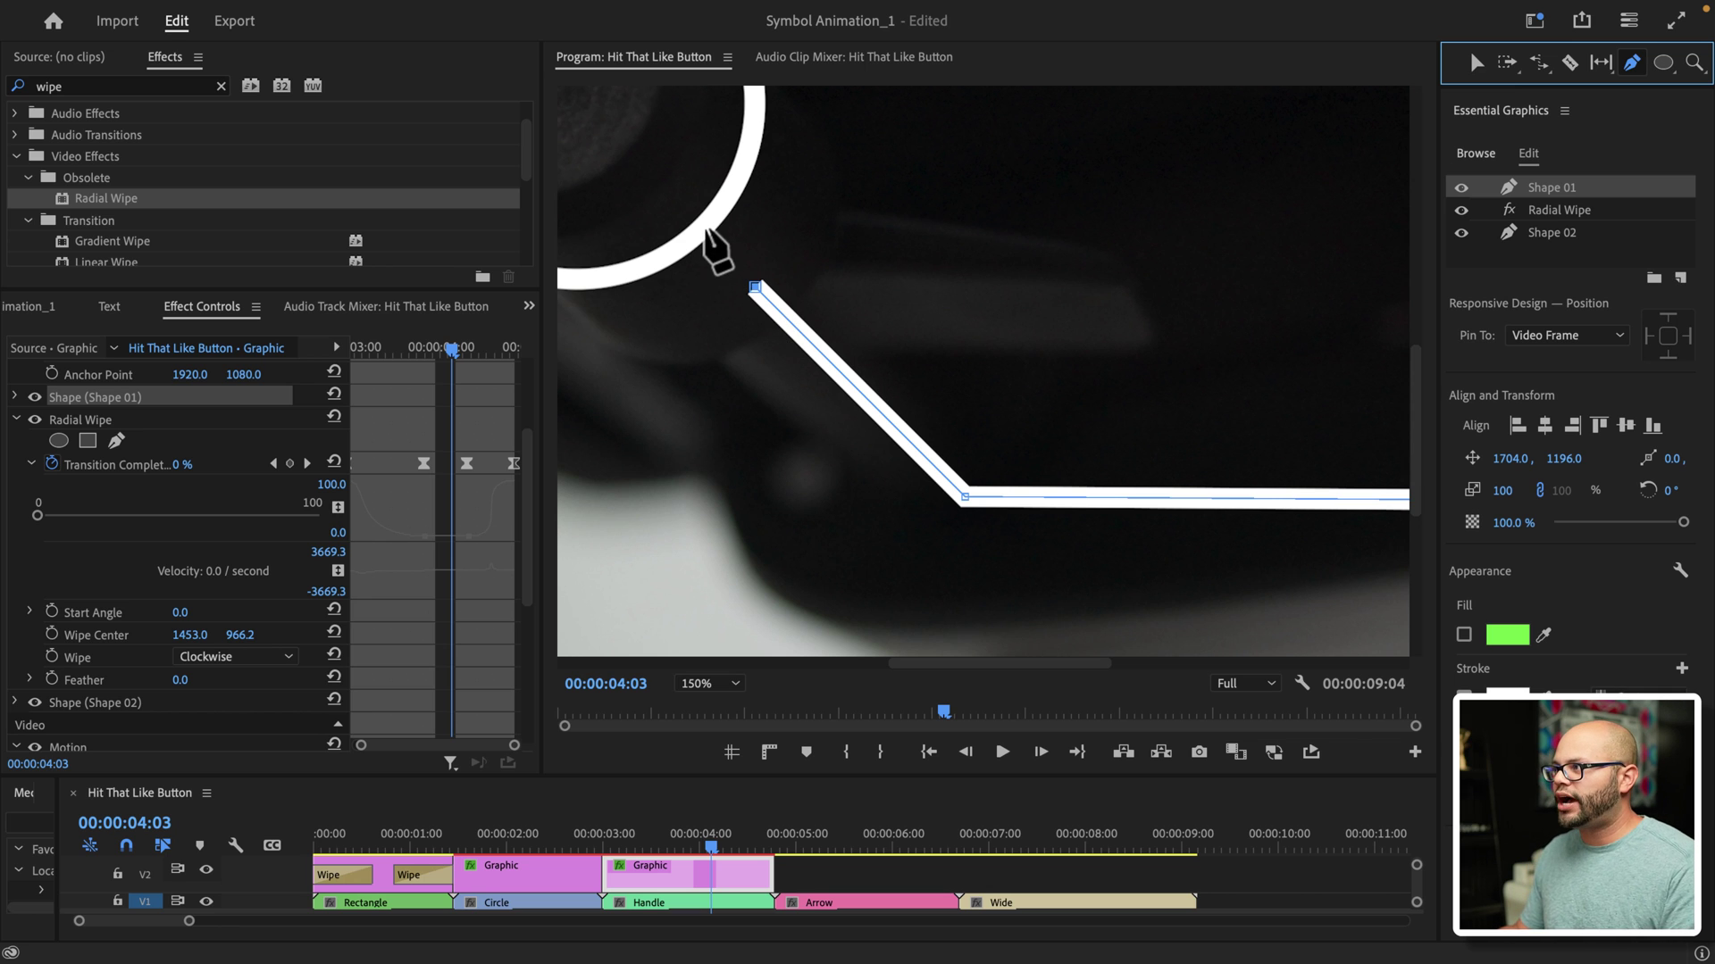
left_click(755, 287)
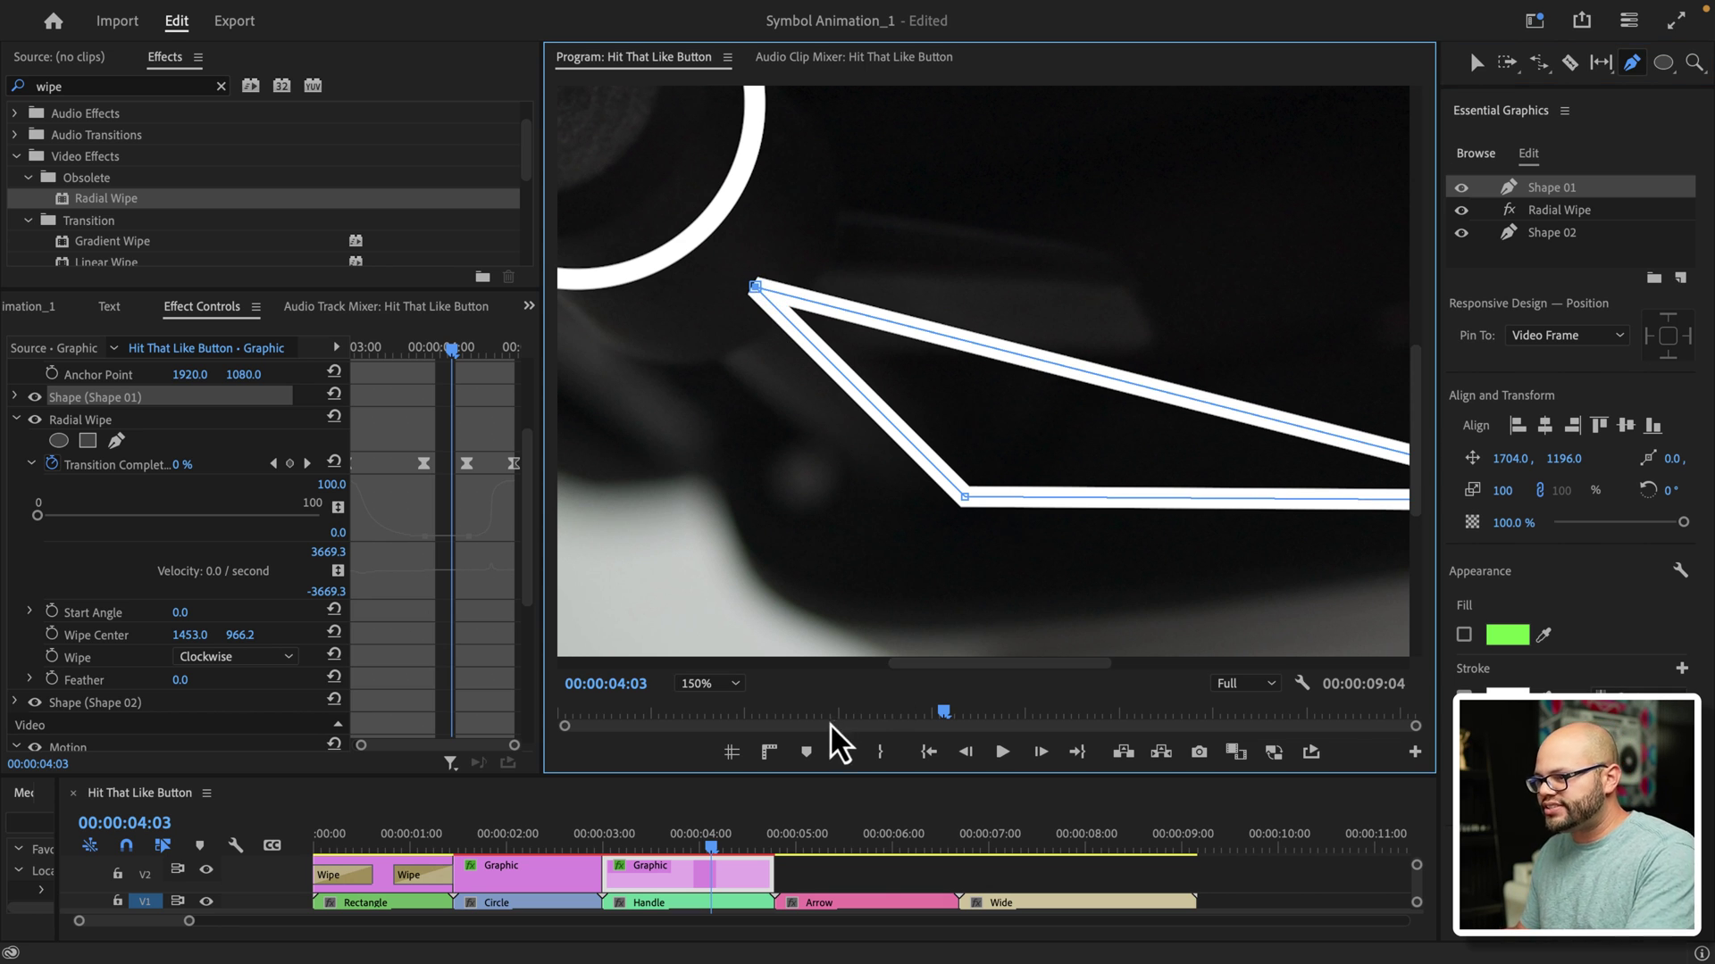
mouse_move(928, 663)
left_mouse_down()
mouse_move(986, 662)
mouse_move(961, 666)
left_mouse_up()
key("ctrl+z")
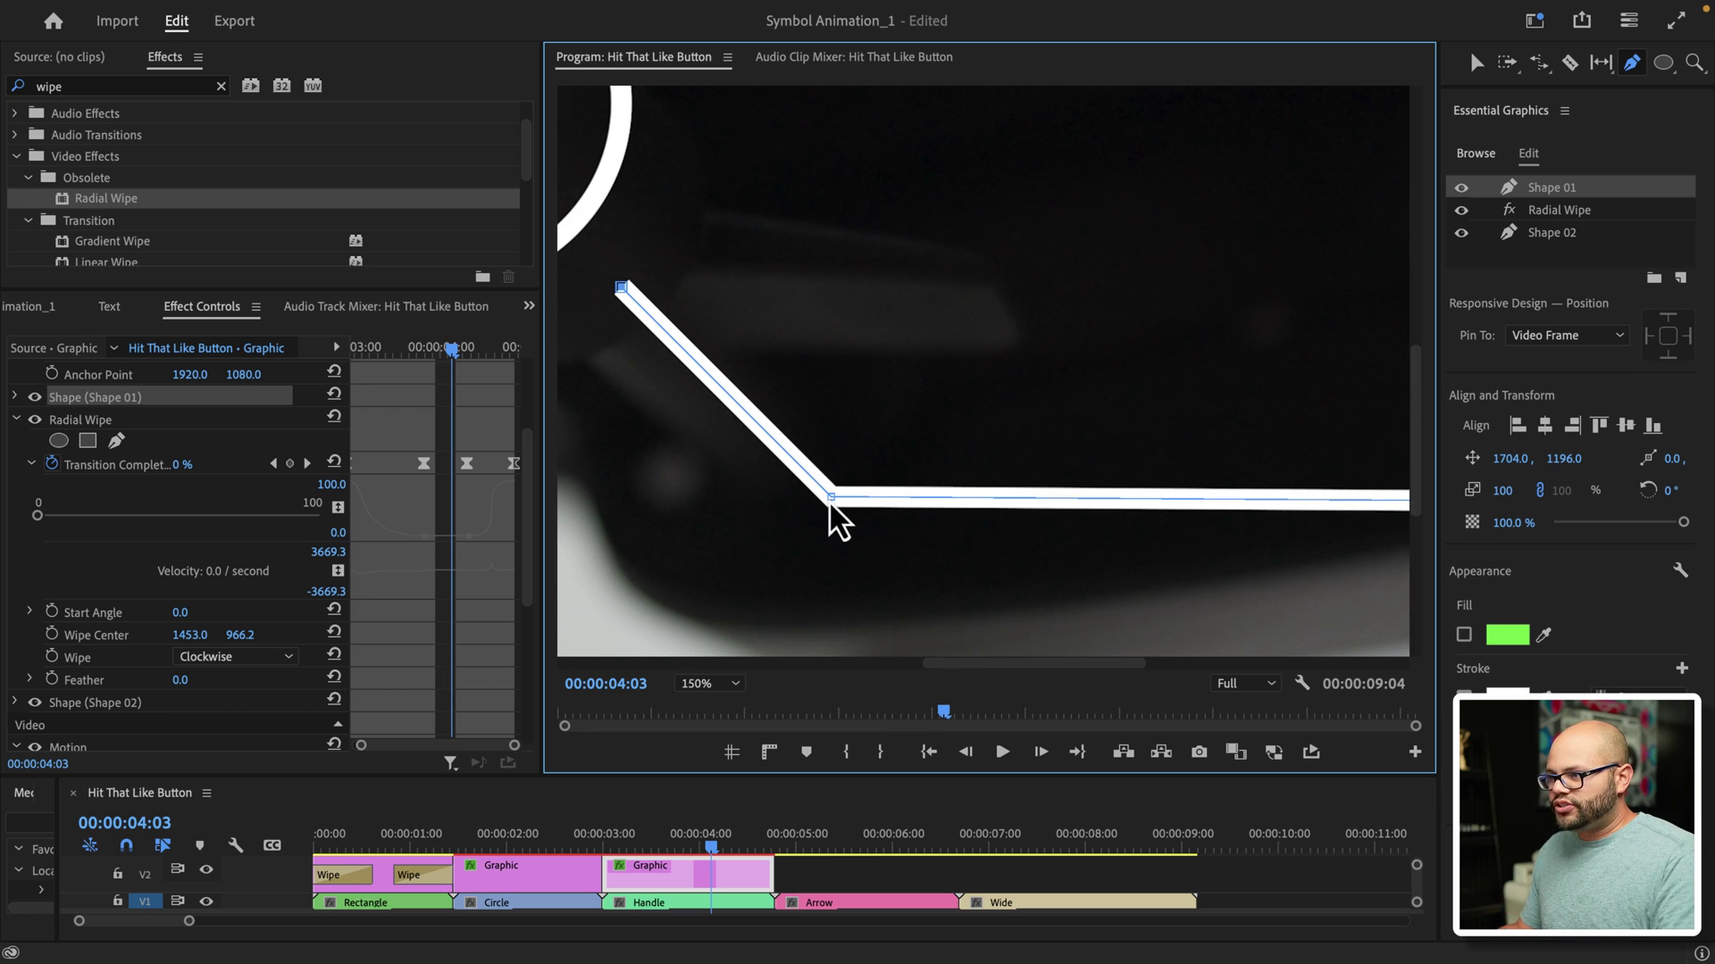
Step: Reshape the line's bend and right end, then move it to meet the circle at 1628.1, 1129.0
mouse_move(830, 497)
left_mouse_down()
mouse_move(956, 371)
mouse_move(834, 410)
mouse_move(834, 383)
mouse_move(760, 371)
mouse_move(822, 517)
mouse_move(815, 497)
mouse_move(811, 528)
left_mouse_up()
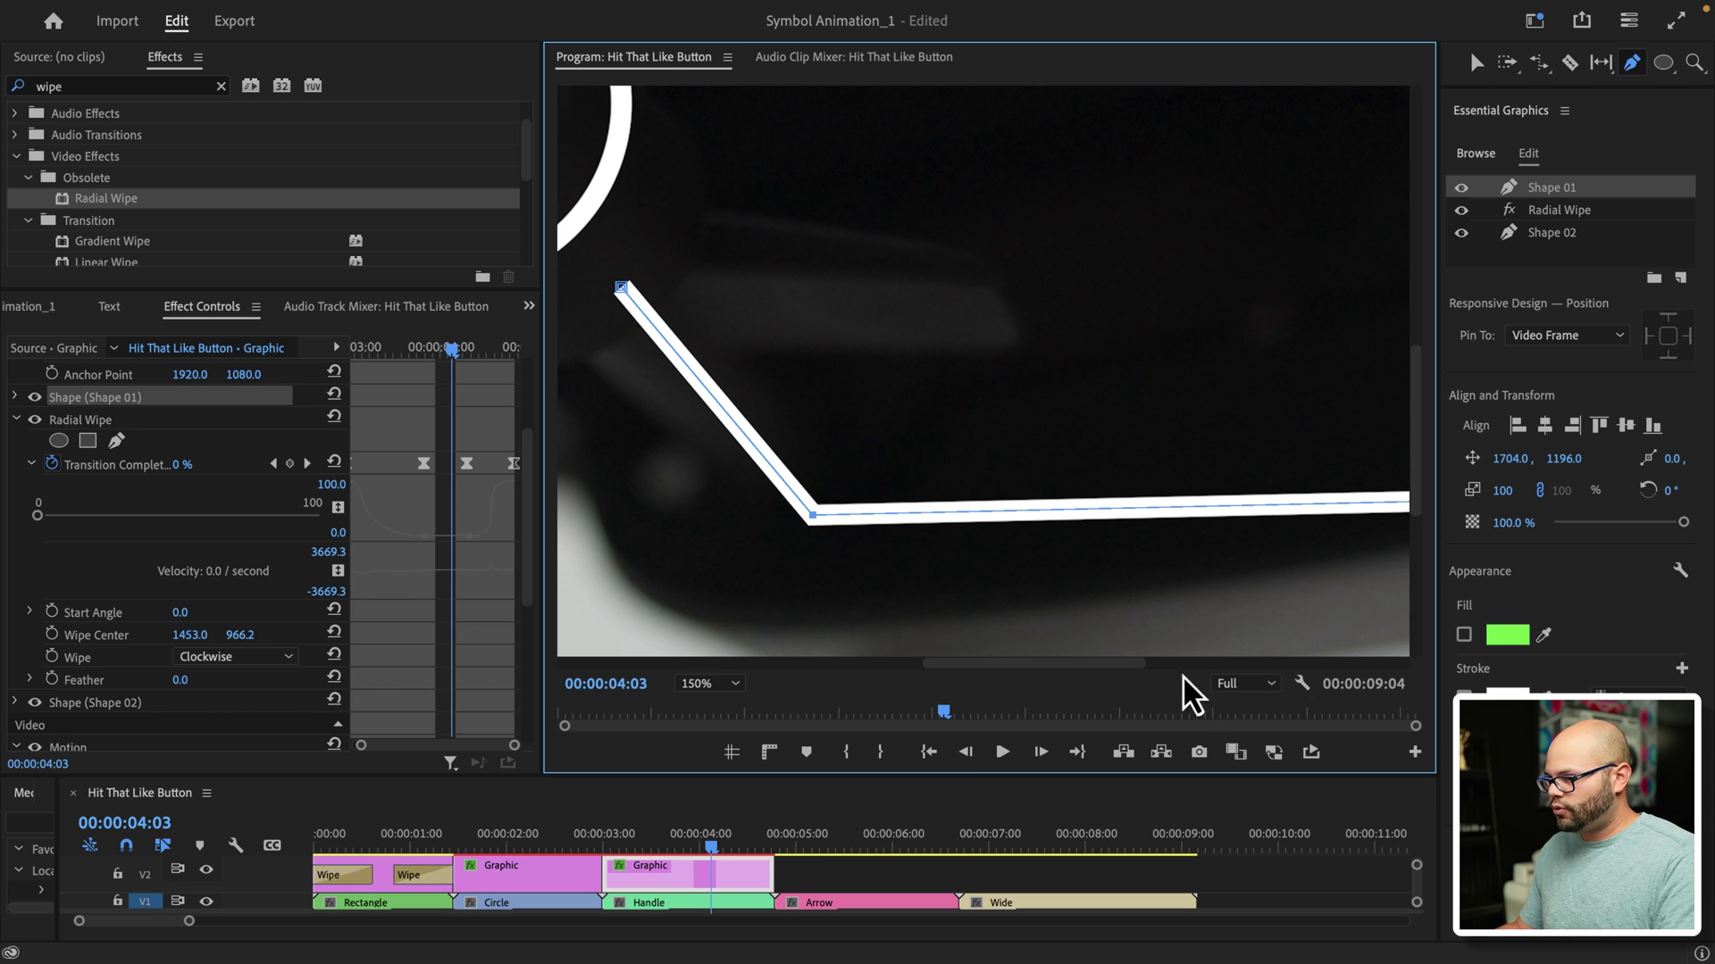
scroll(1158, 676, "right", 5)
mouse_move(1029, 503)
left_mouse_down()
mouse_move(1074, 501)
mouse_move(1060, 516)
left_mouse_up()
left_click_drag(1176, 665, 1025, 656)
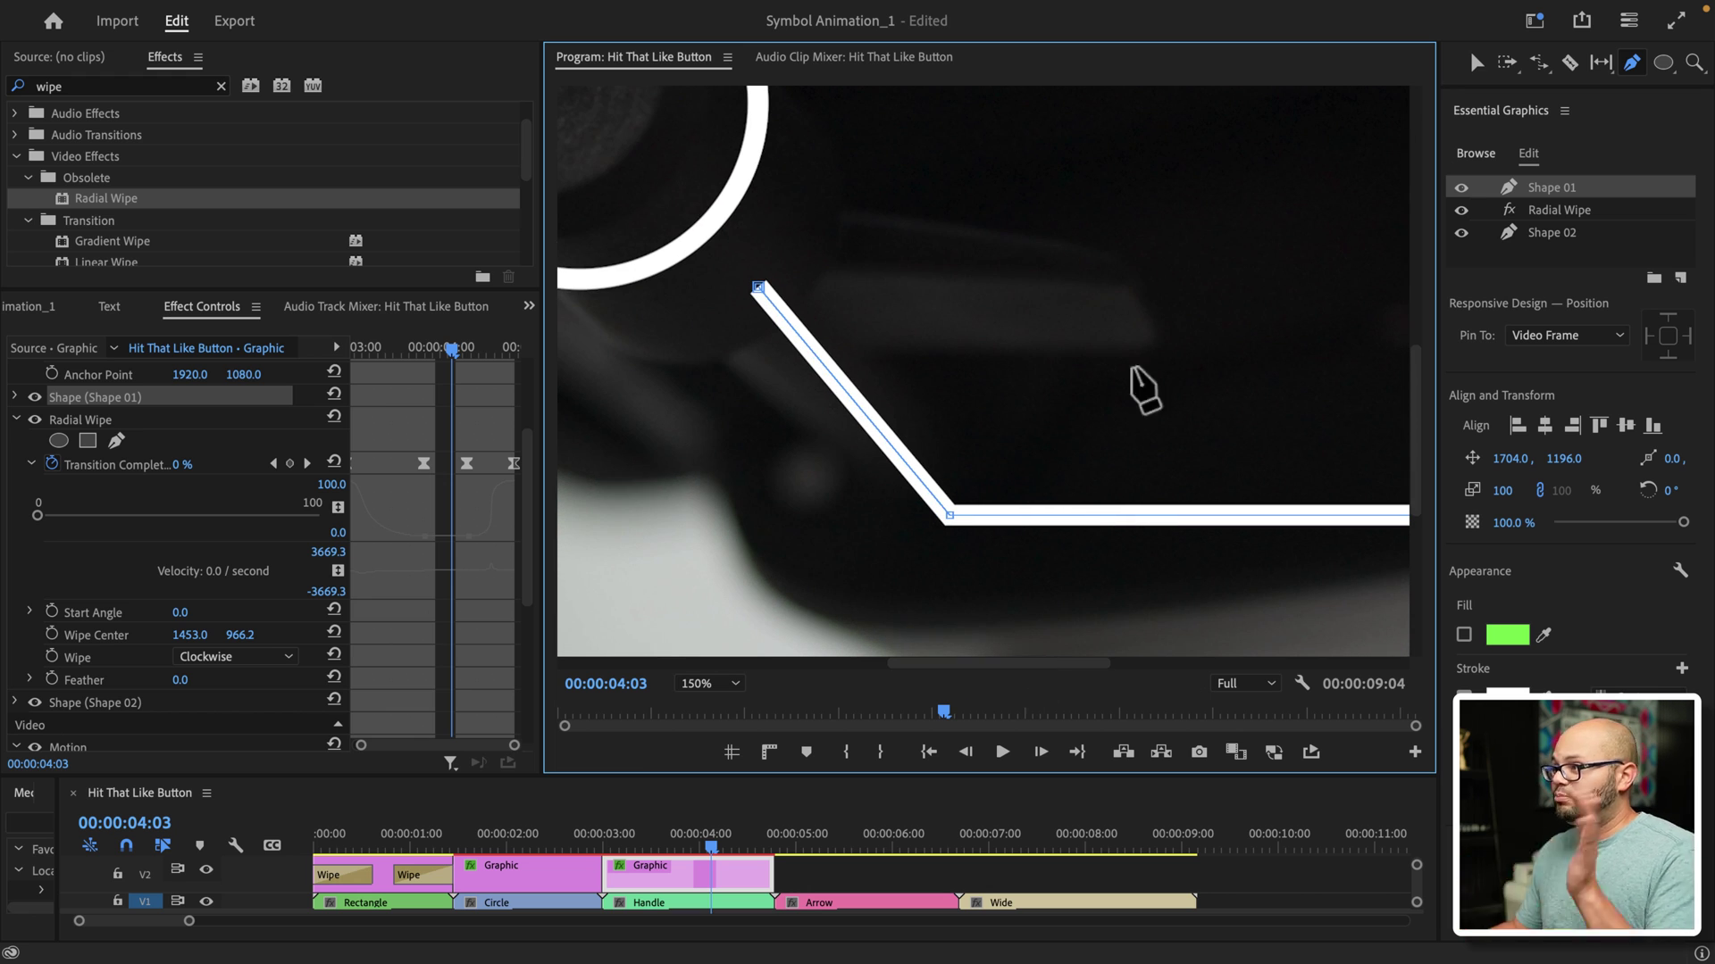
left_click(1477, 62)
left_click_drag(918, 464, 857, 411)
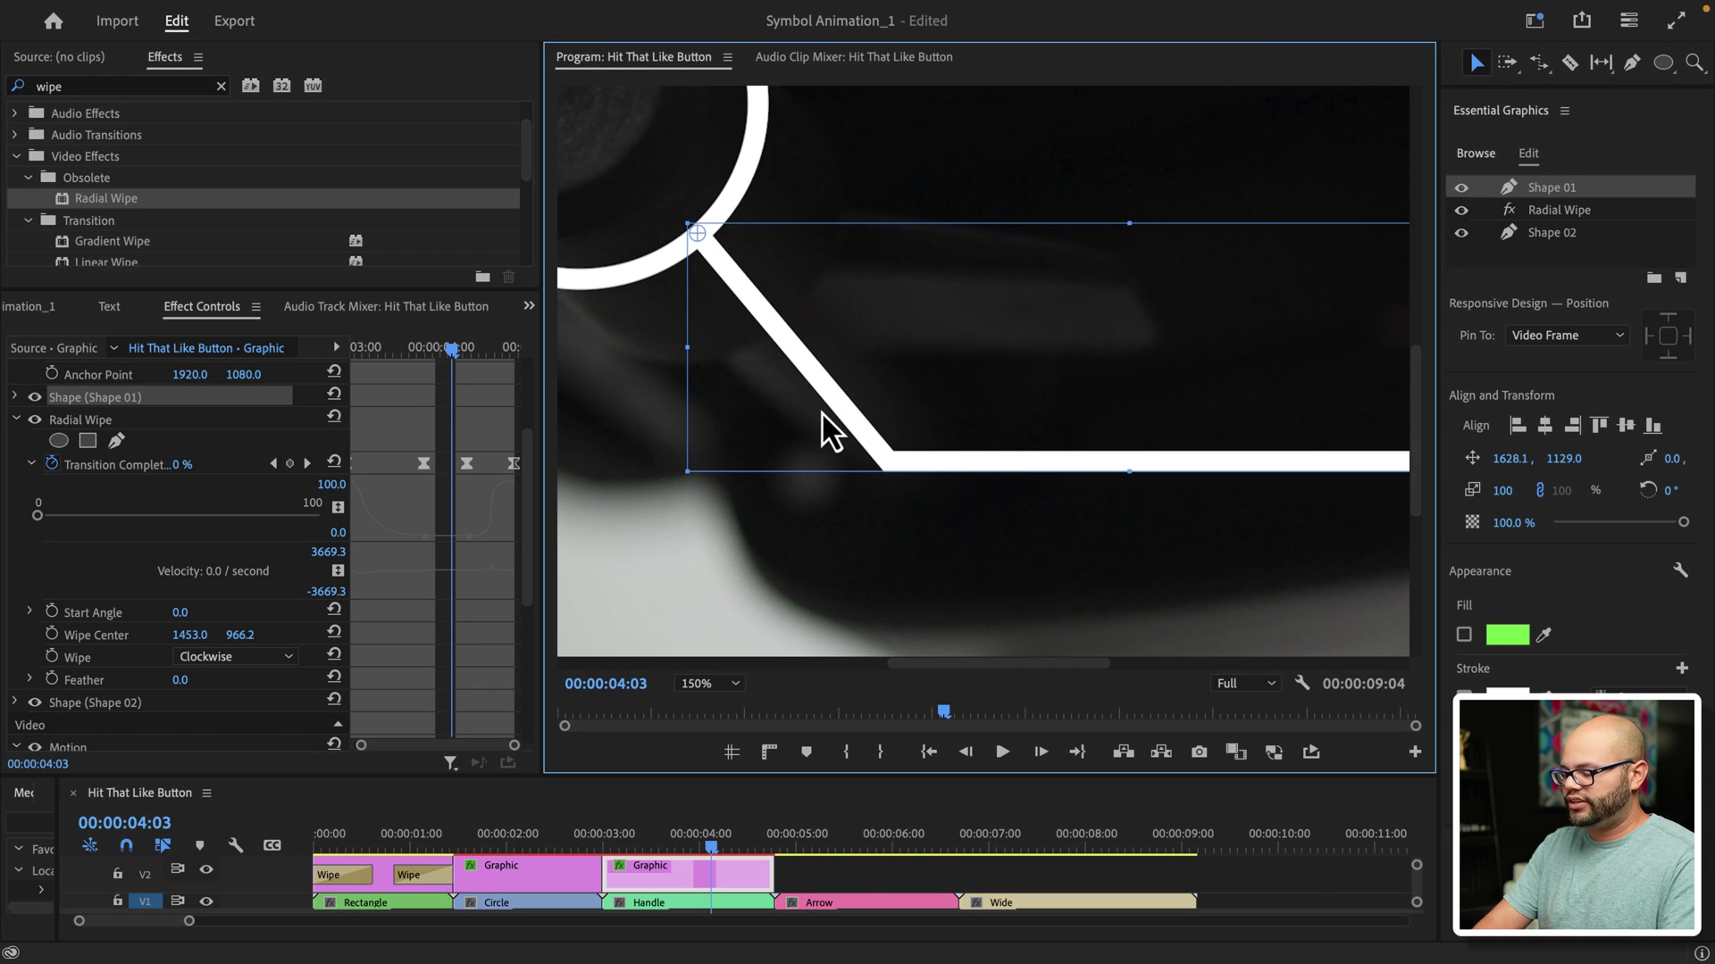
Step: Add an enlarged 'HANDLE' text label beside the callout line's end
key("minus")
left_click_drag(1031, 665, 1151, 662)
left_click_drag(1634, 89, 1627, 141)
left_click(1476, 90)
left_click(1170, 465)
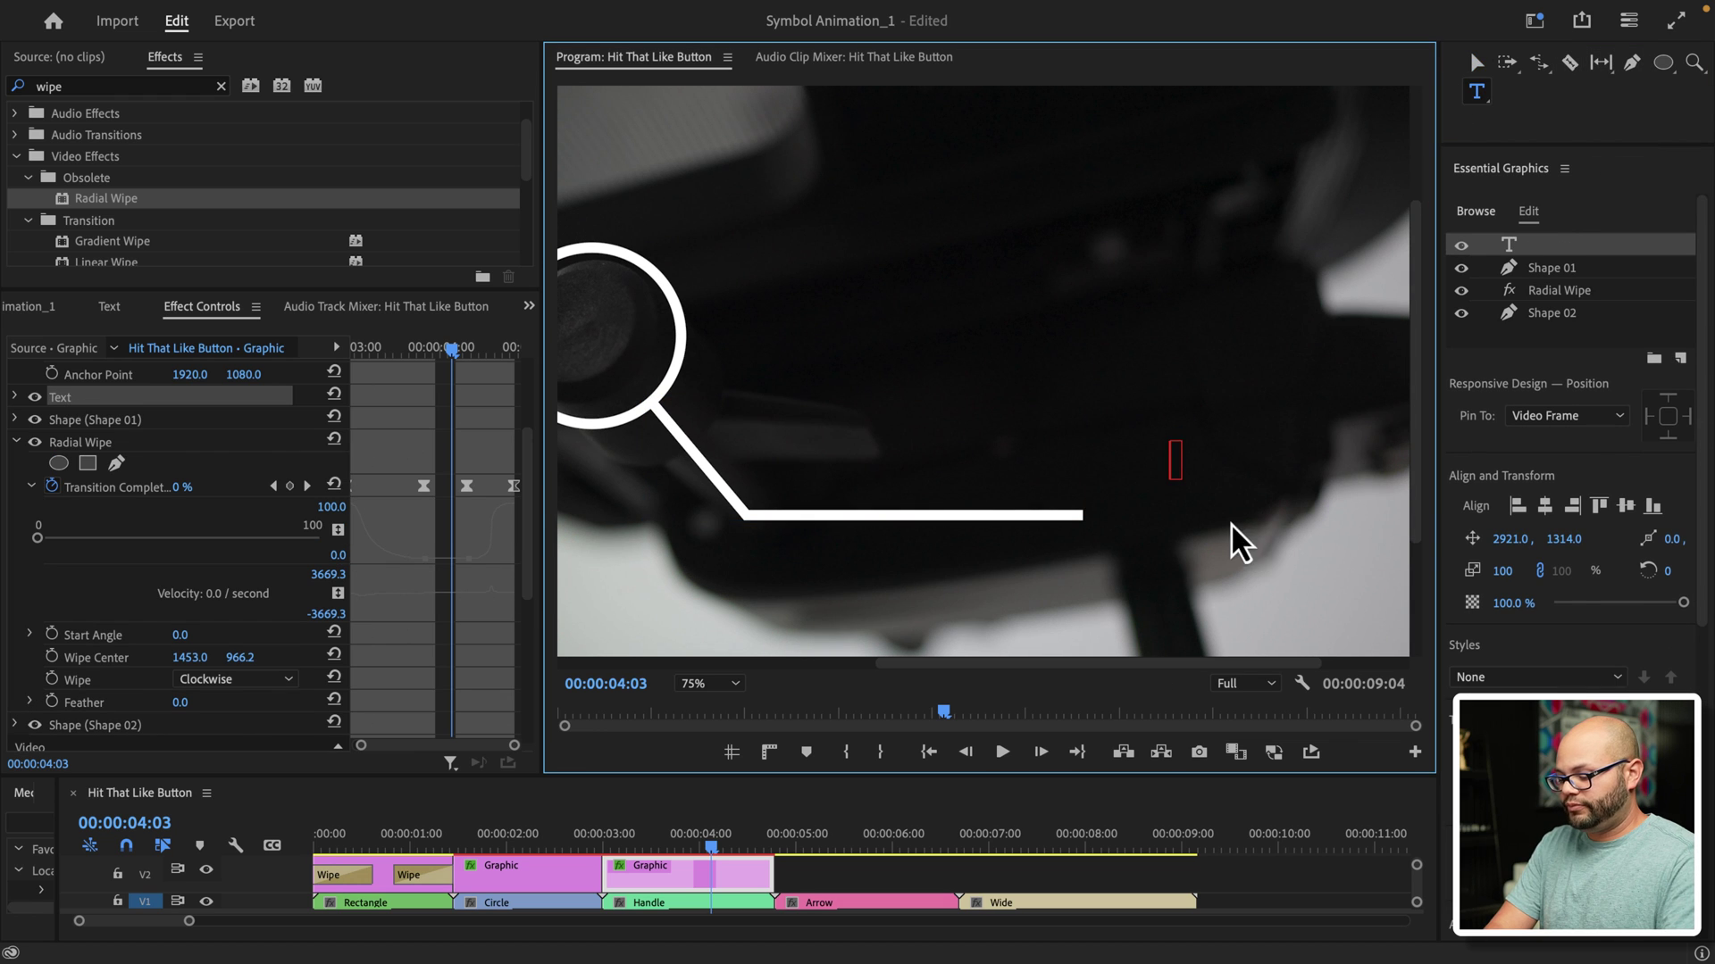
type("HANDLE")
left_click(1475, 65)
left_click_drag(1244, 522, 1263, 535)
Step: Preview the wipe, move Radial Wipe above the HANDLE layer, and replay from the 3-second mark
key("minus")
key("minus")
left_click_drag(684, 845, 609, 841)
key("space")
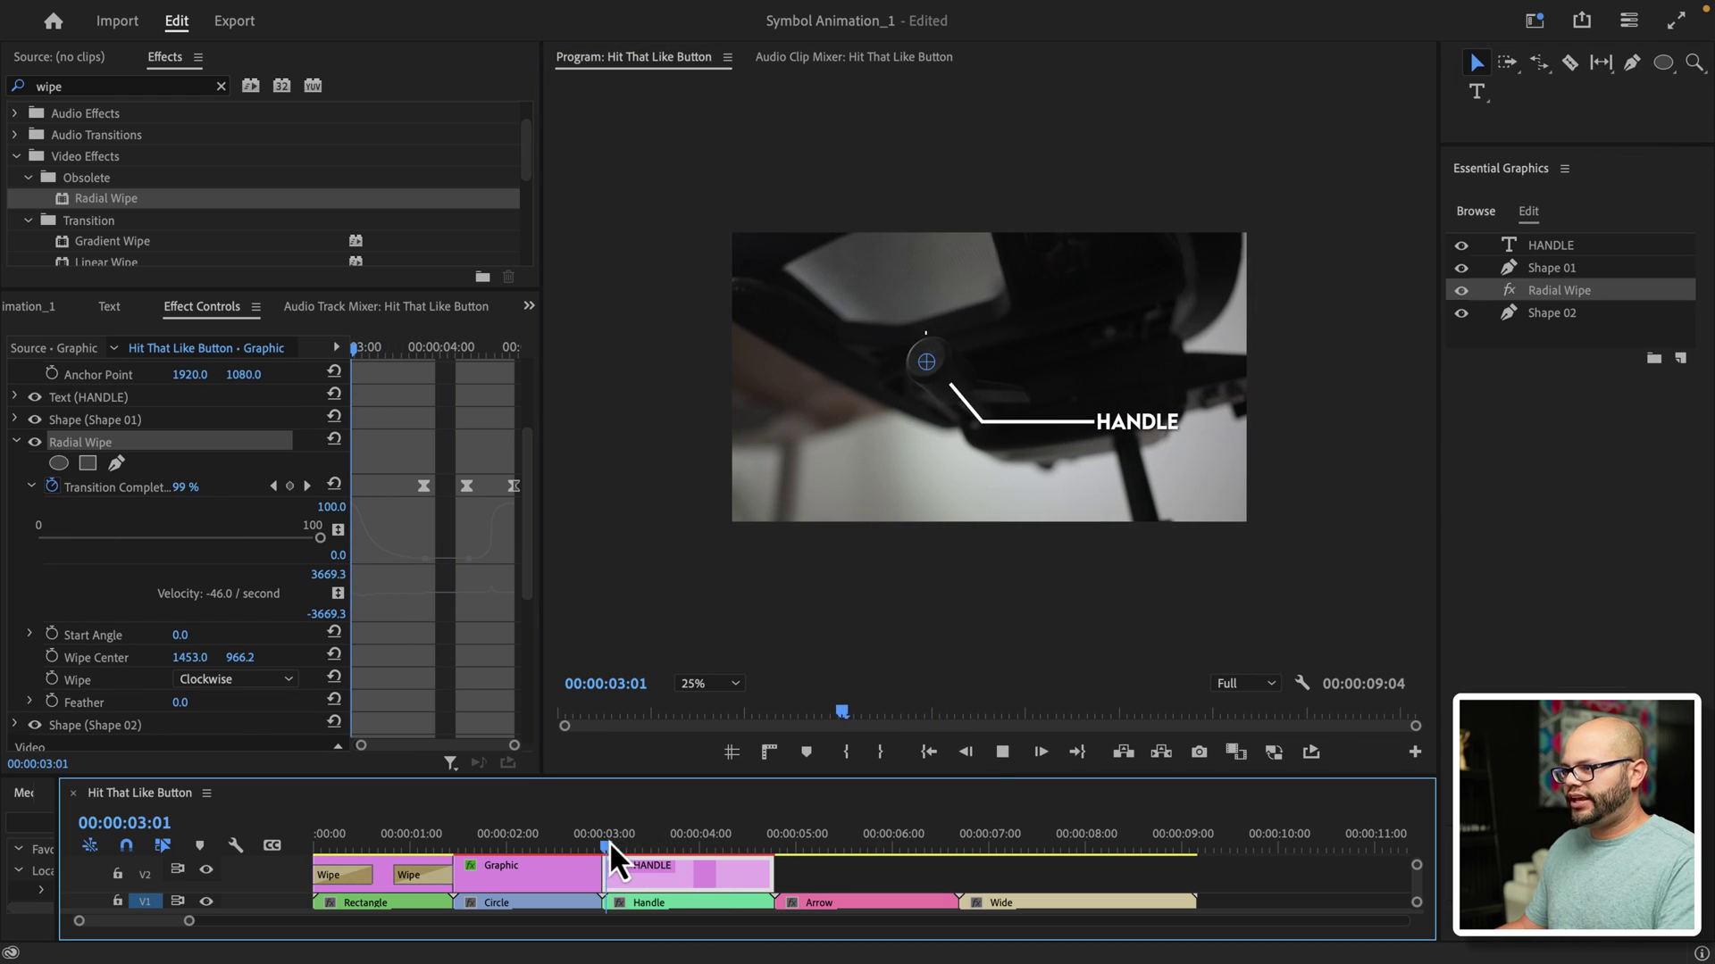
key("space")
left_click(626, 844)
key("space")
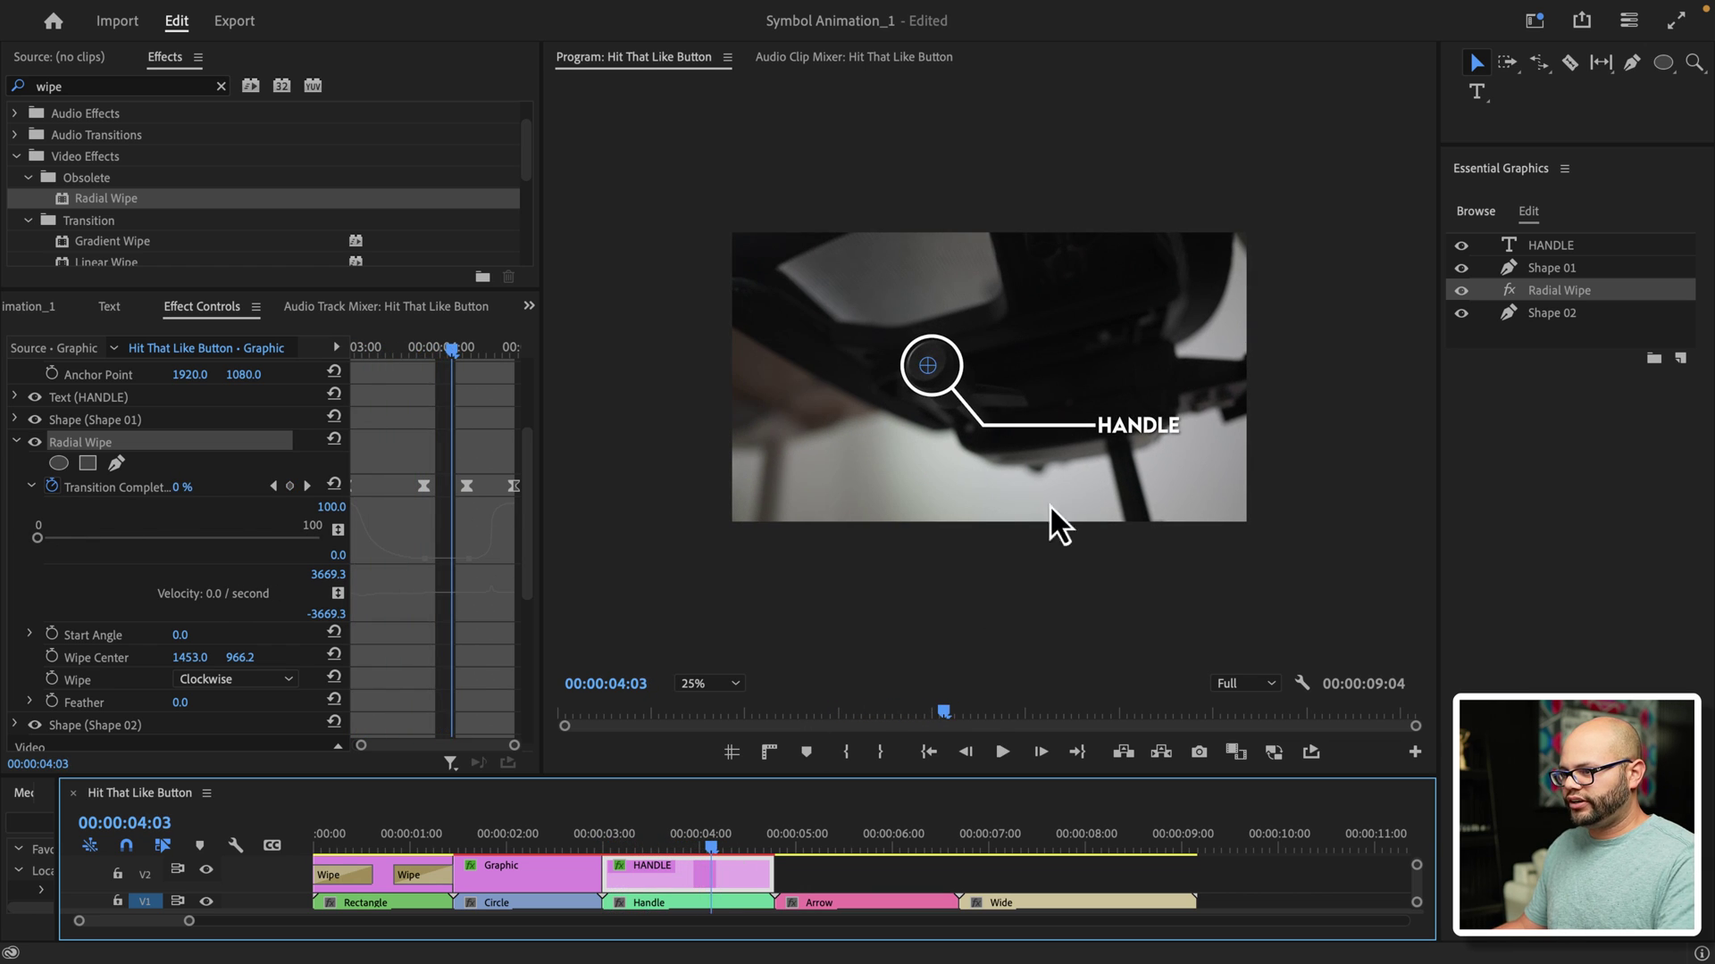
key("space")
left_click_drag(1556, 297, 1551, 244)
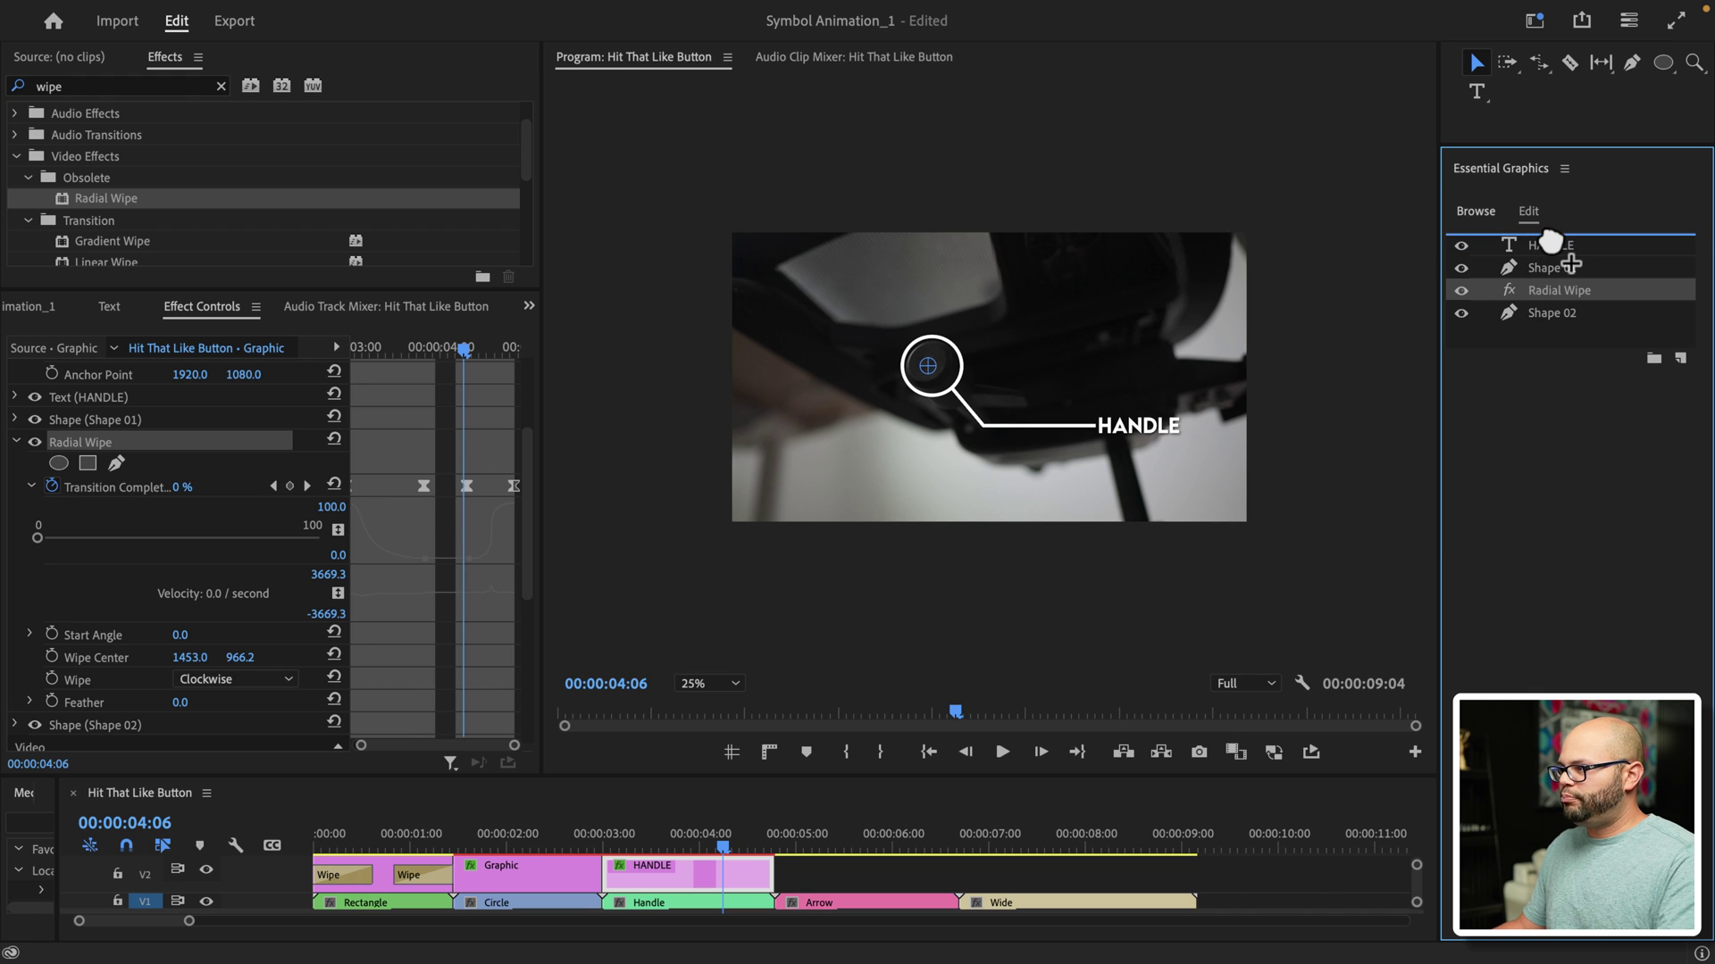
left_click(604, 843)
key("space")
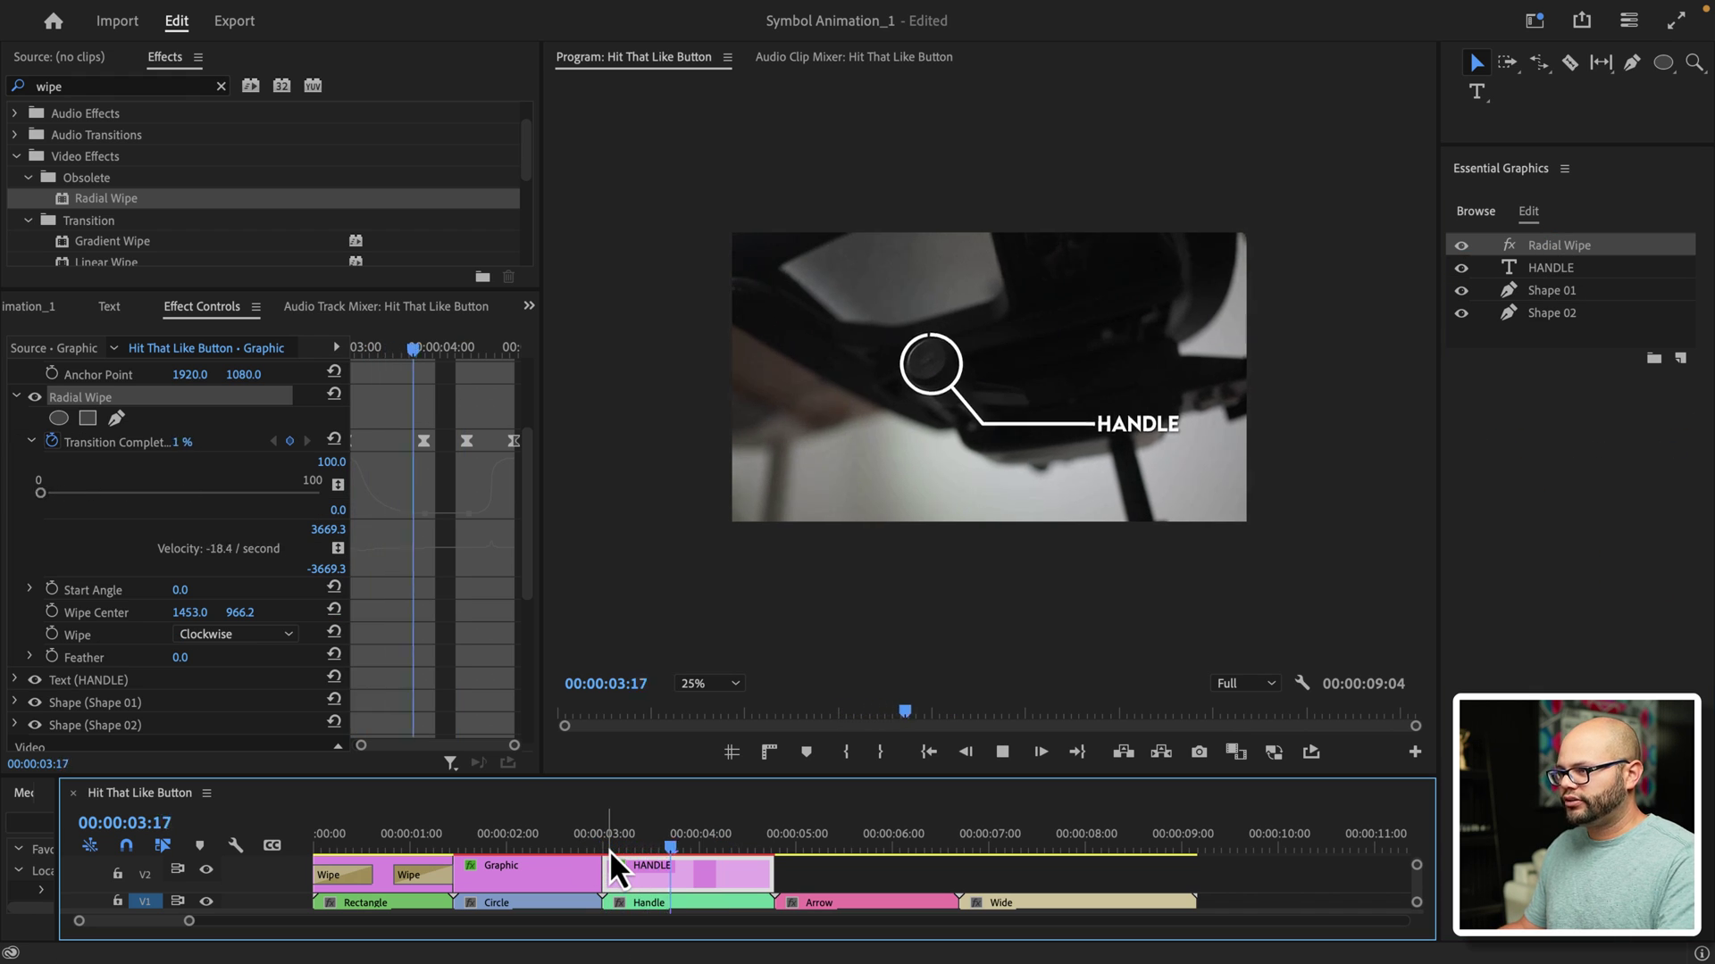
key("space")
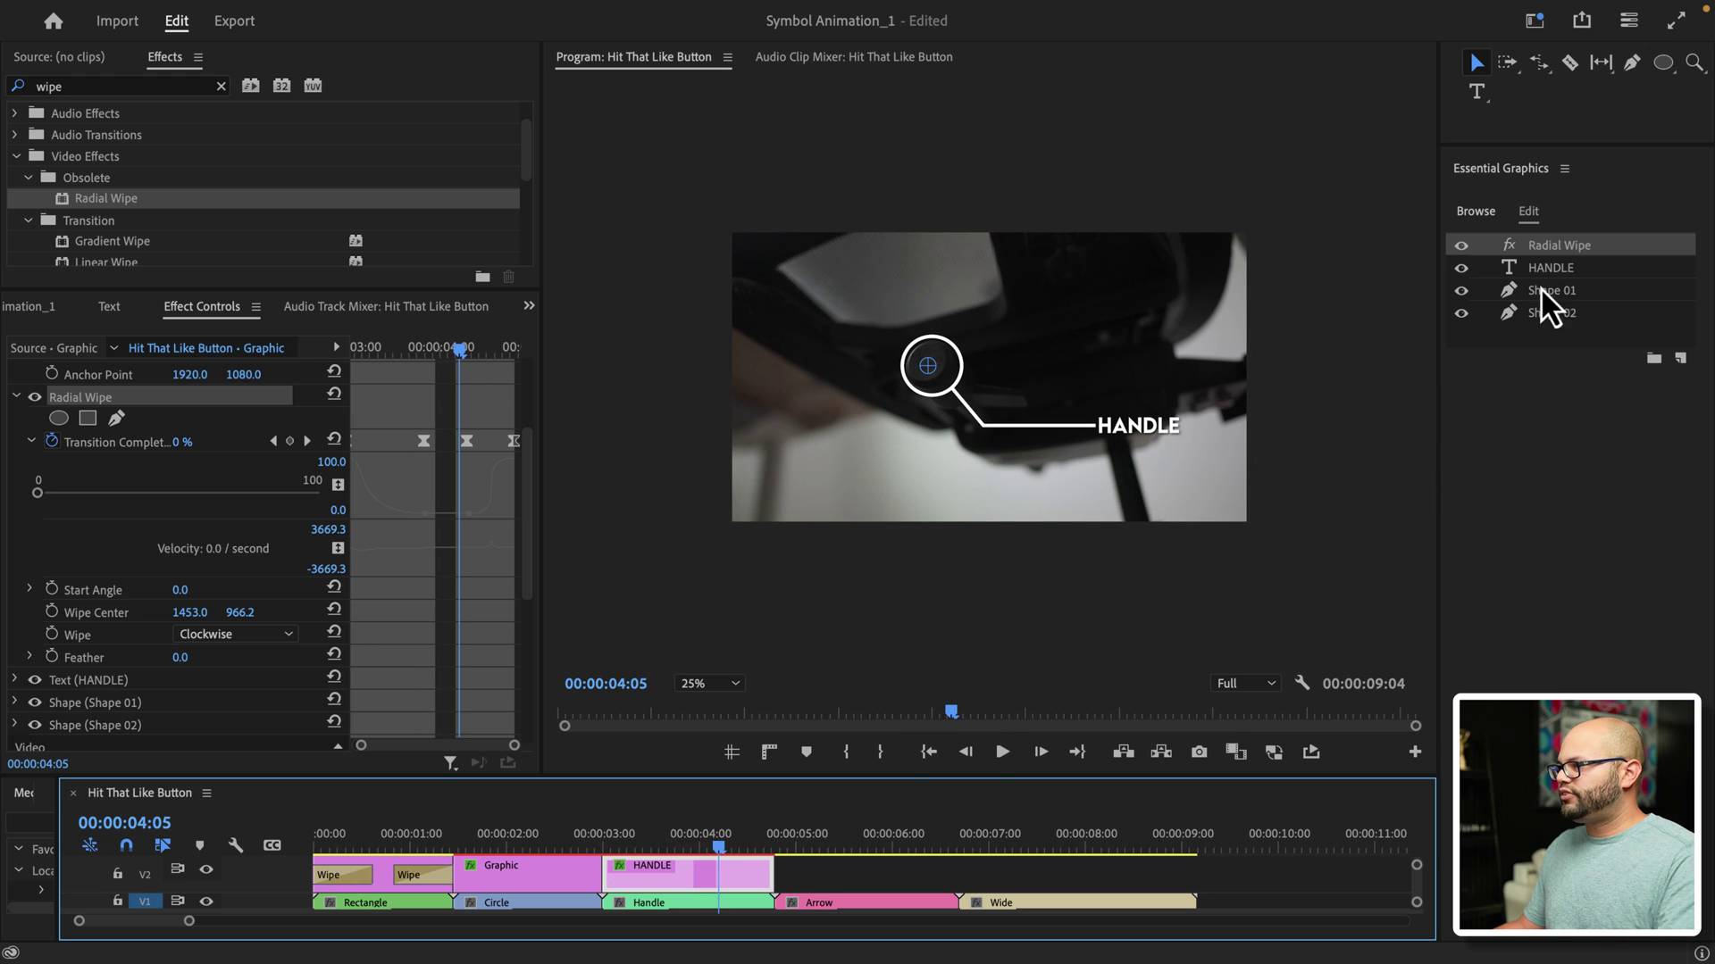
Step: Put Radial Wipe back between Shape 01 and Shape 02 and add a Wipe transition to HANDLE's start
left_click_drag(1545, 250, 1552, 304)
left_click(699, 872)
left_click(164, 44)
scroll(138, 197, "down", 5)
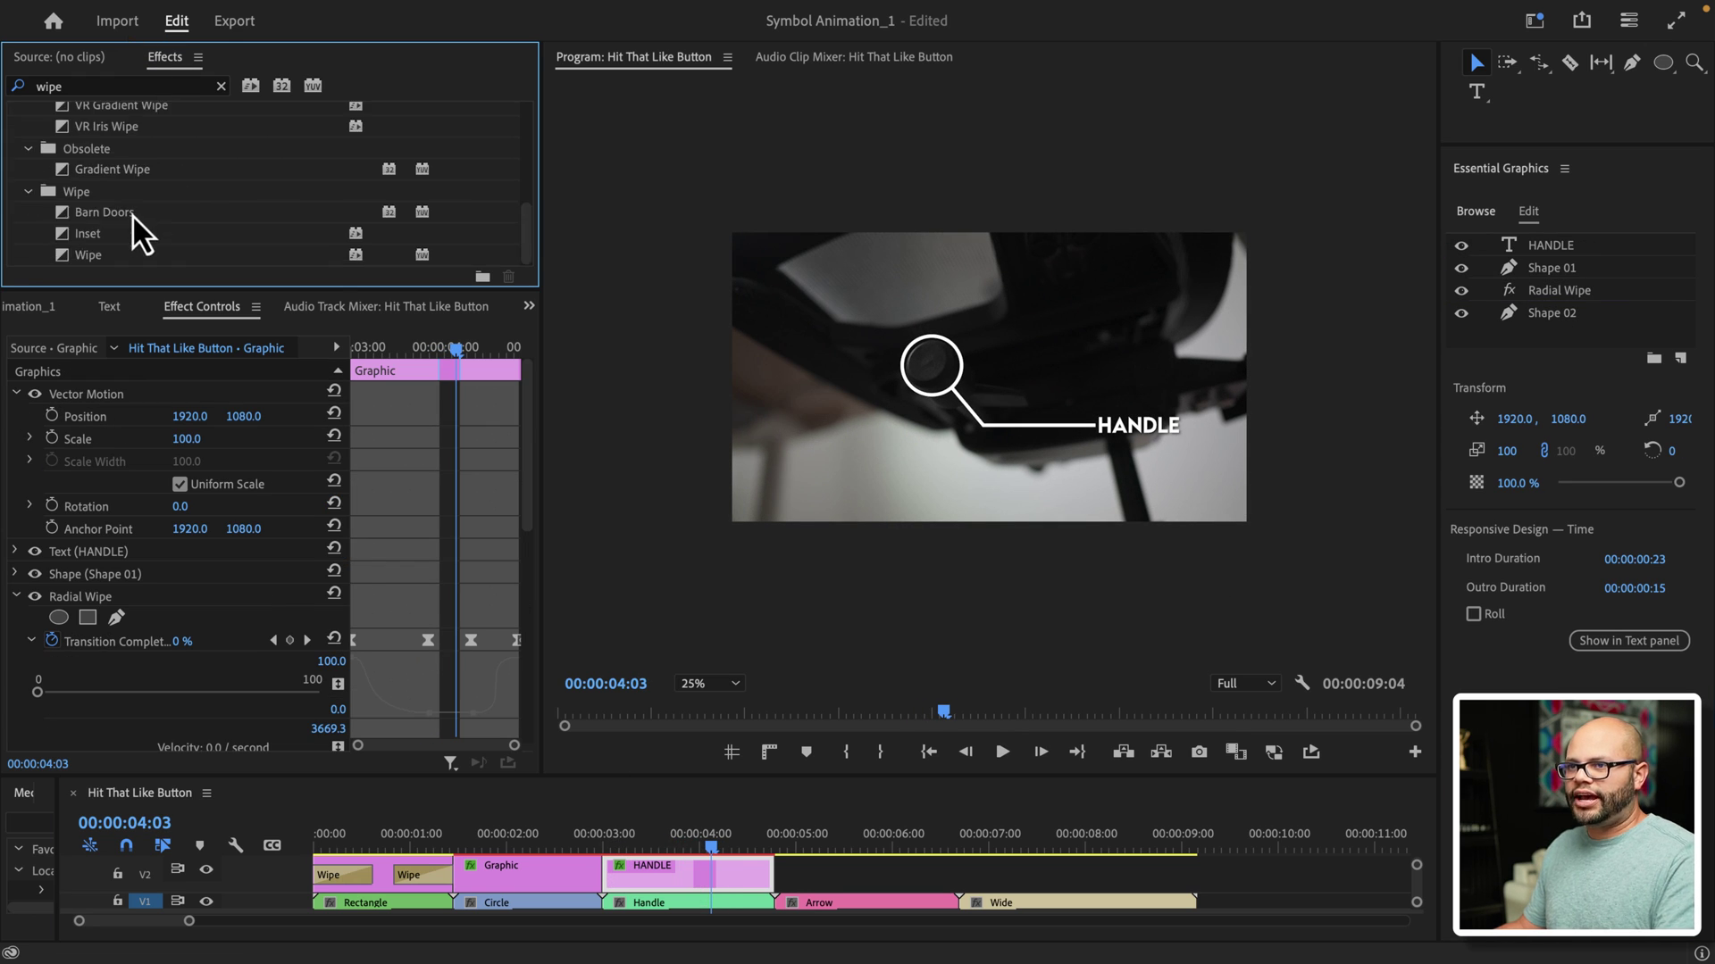
left_click_drag(99, 259, 614, 873)
left_click(609, 844)
key("space")
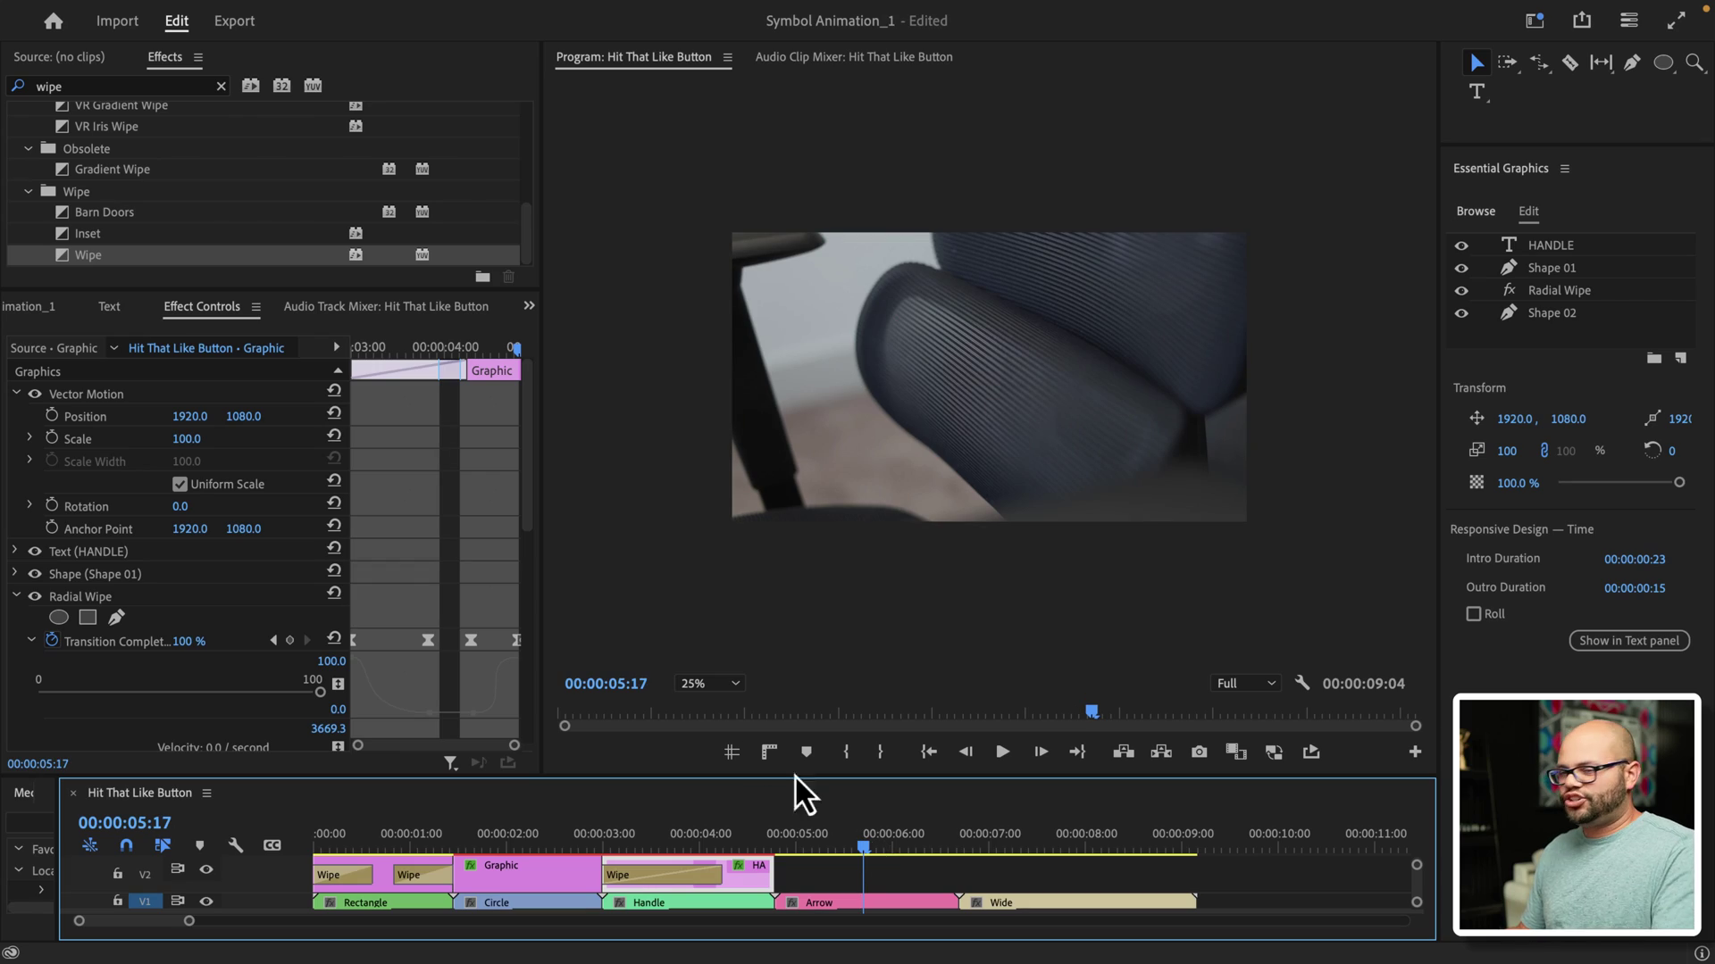
Step: Draw a tapered green arrow on the backrest at 1439.9, 712.1, its clip starting with the Arrow footage
left_click(1633, 70)
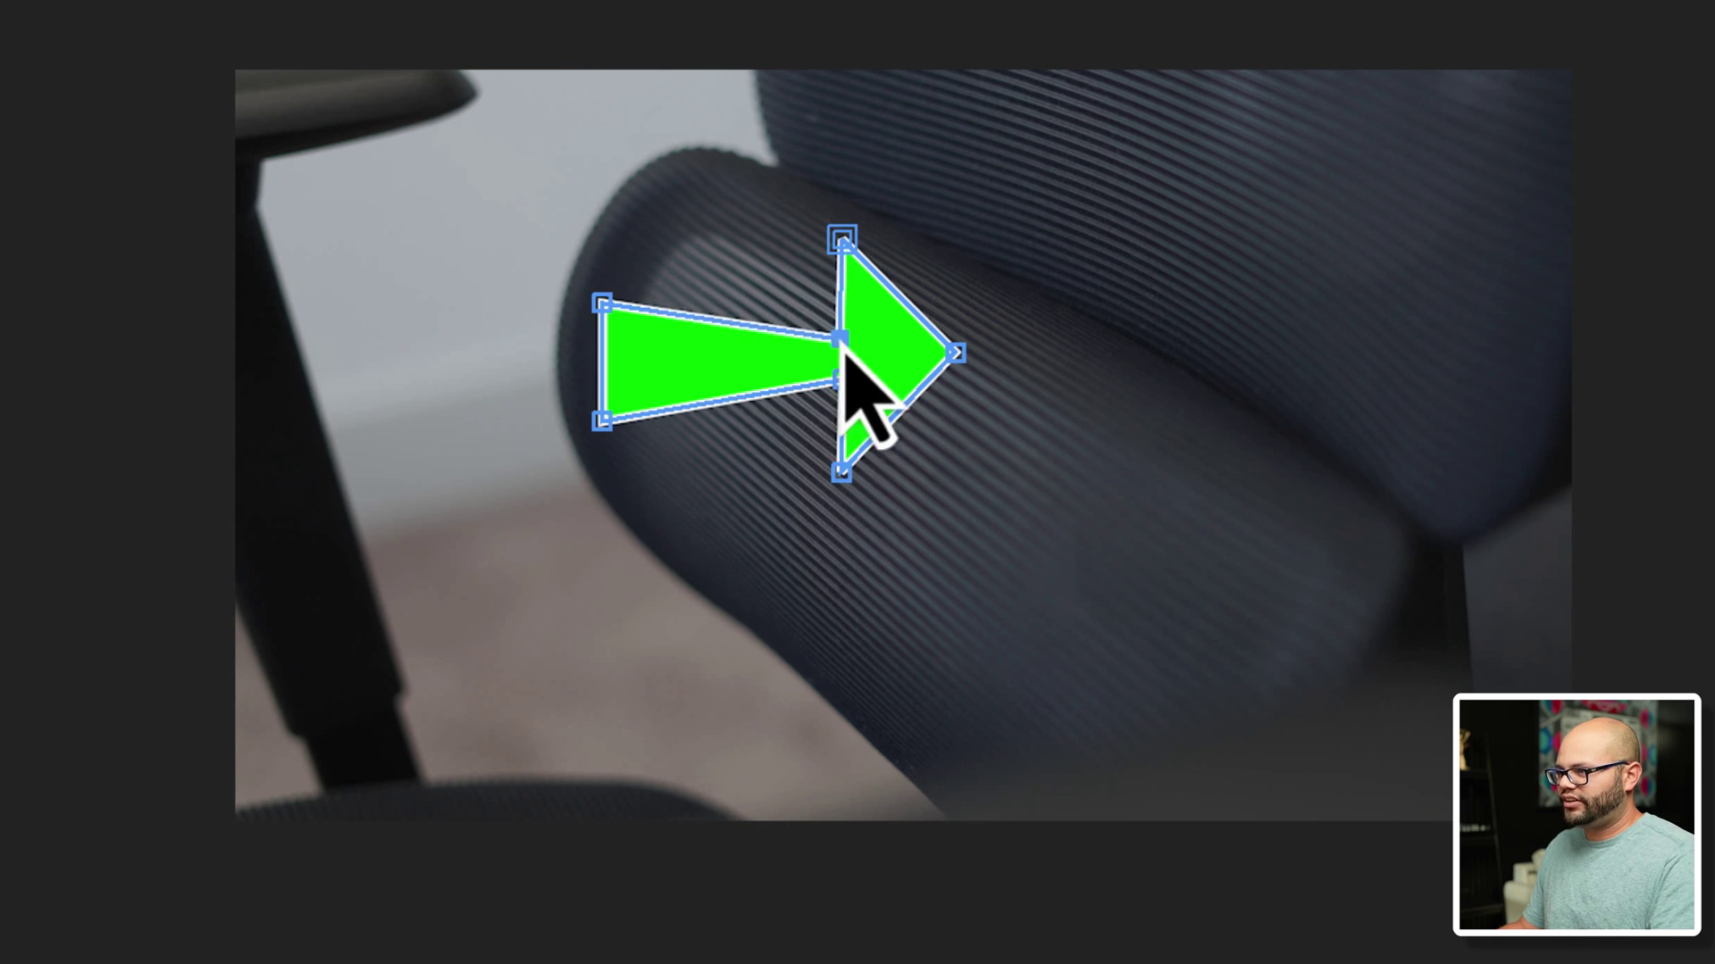
left_click_drag(841, 304, 841, 332)
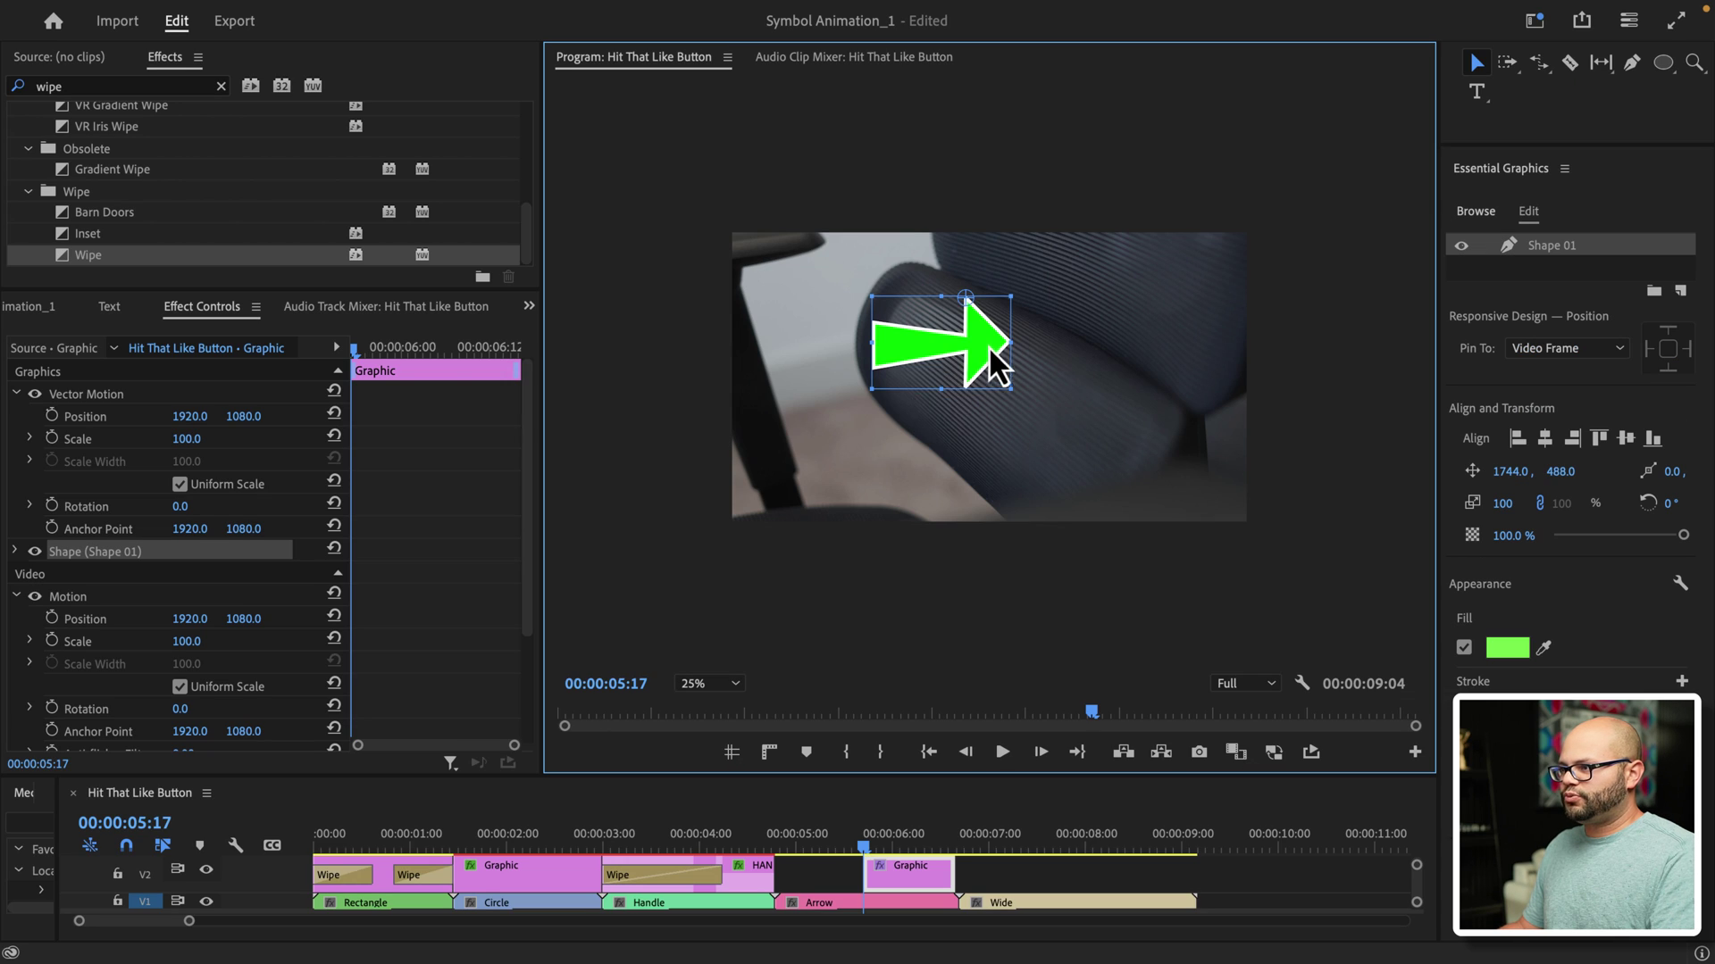
left_click_drag(988, 350, 947, 380)
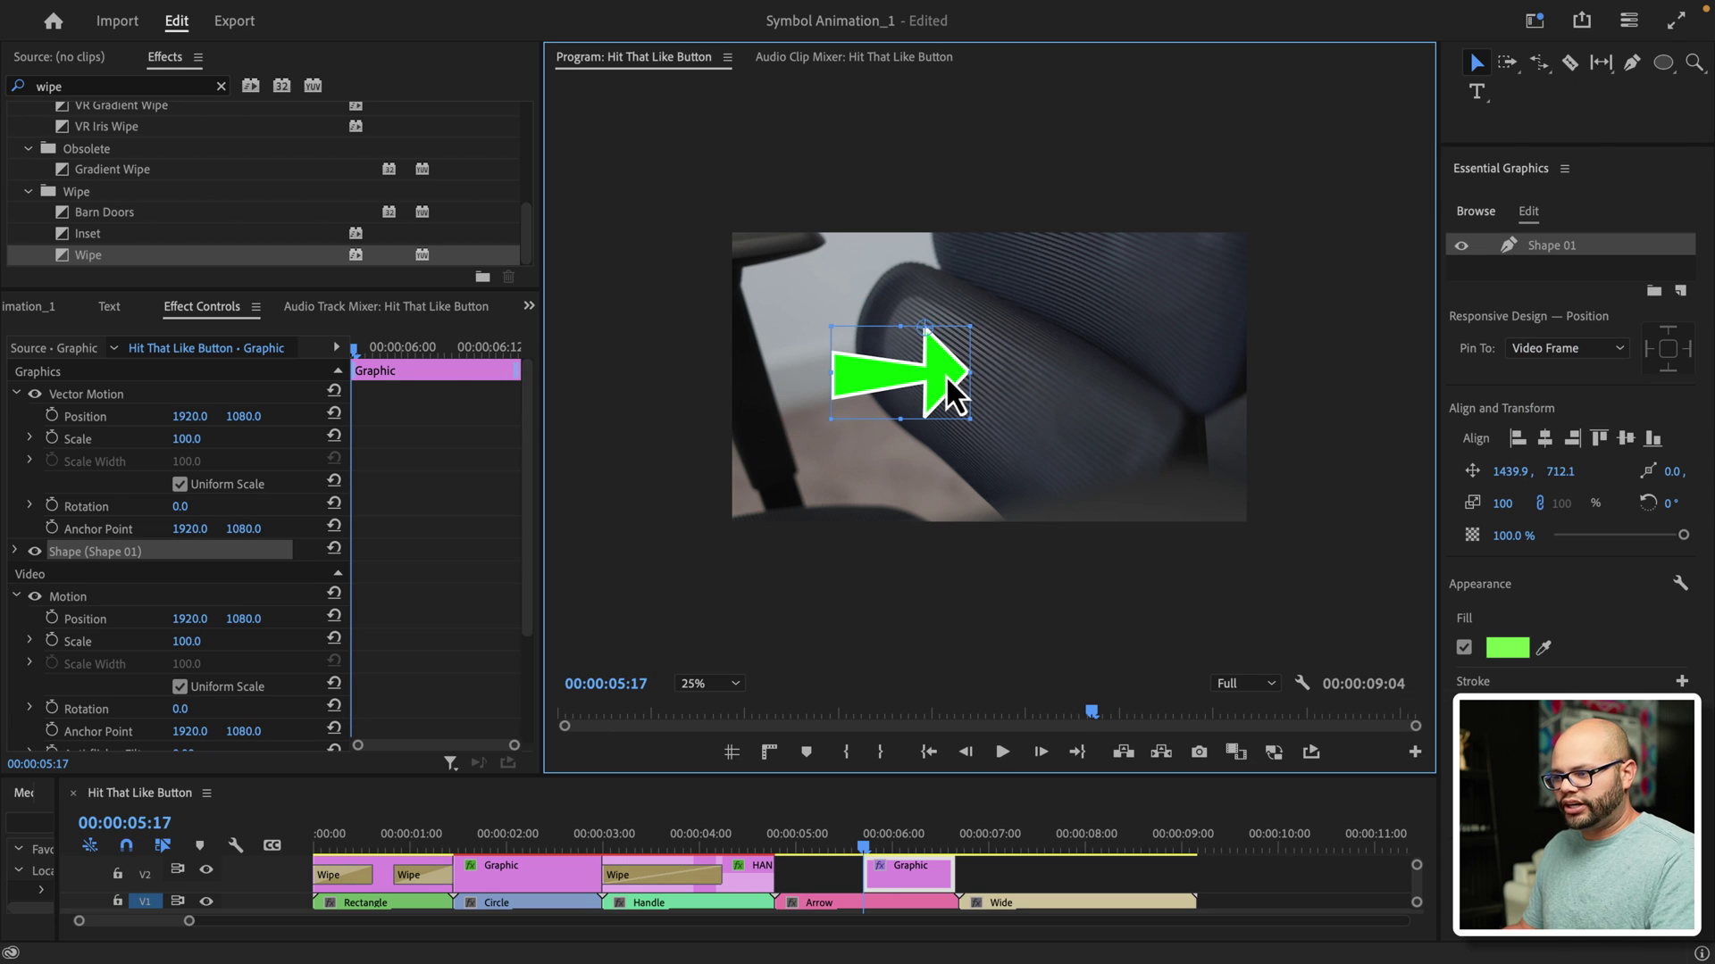
left_click_drag(865, 880, 956, 881)
Step: Line the arrow graphic's end up with the Arrow clip and park the playhead on it
left_click(863, 839)
key("Left")
key("shift+7")
left_click(221, 86)
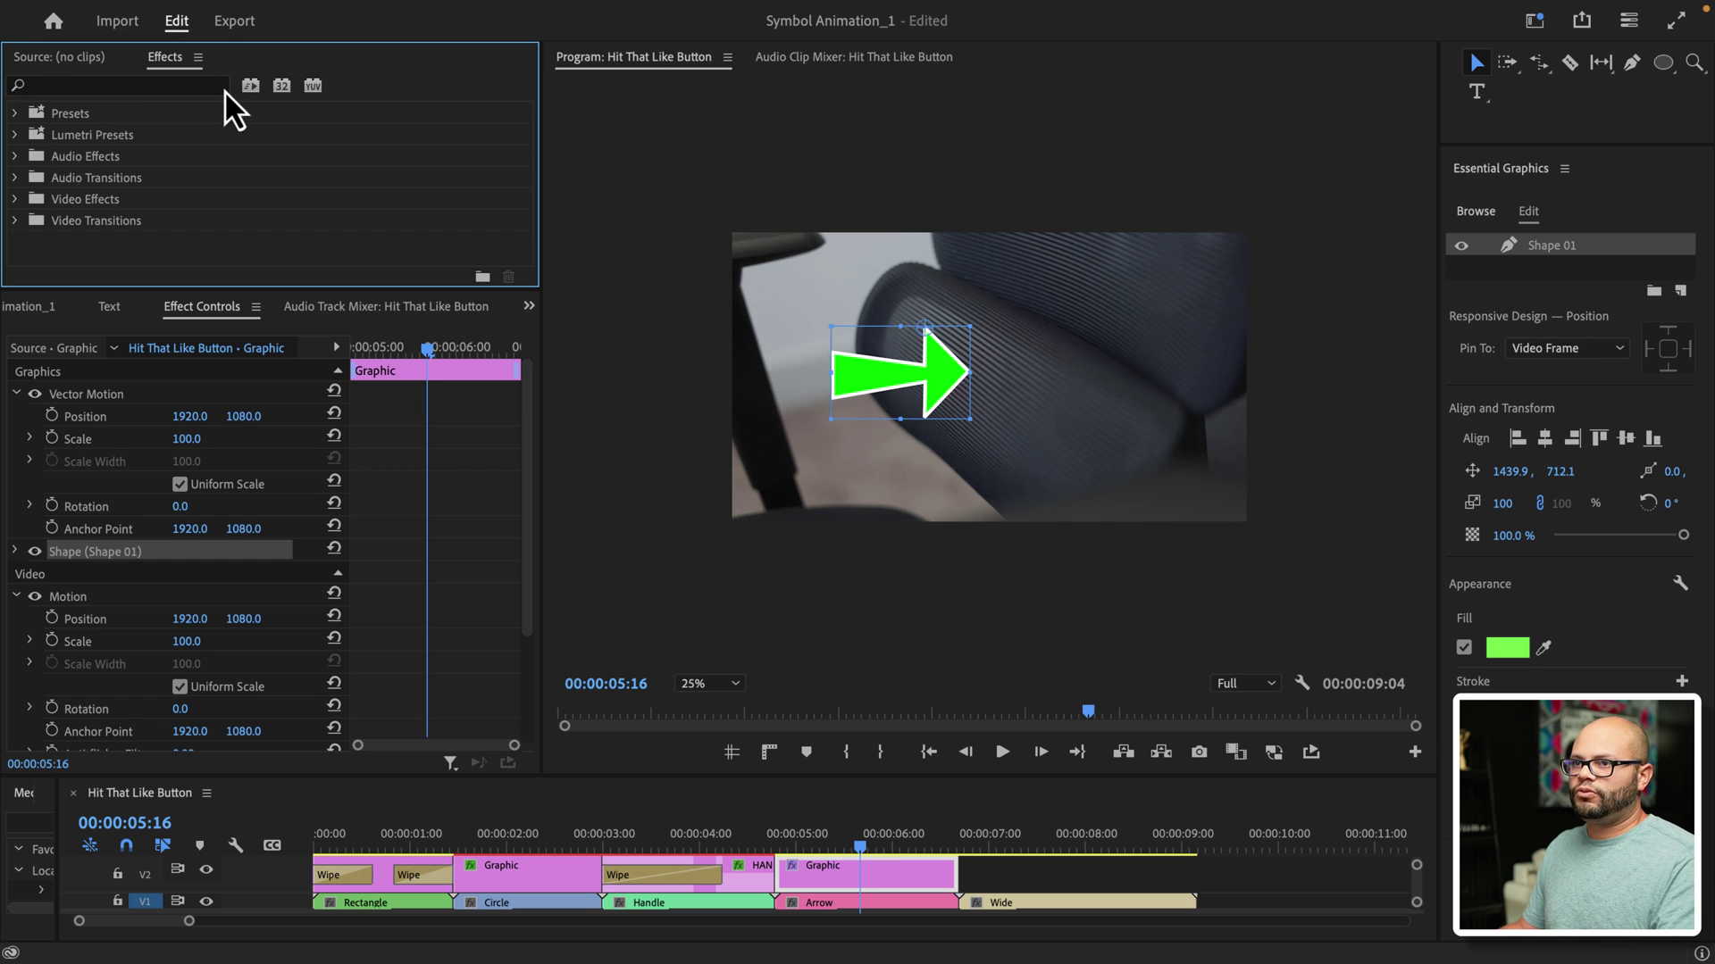
left_click_drag(1002, 849, 866, 846)
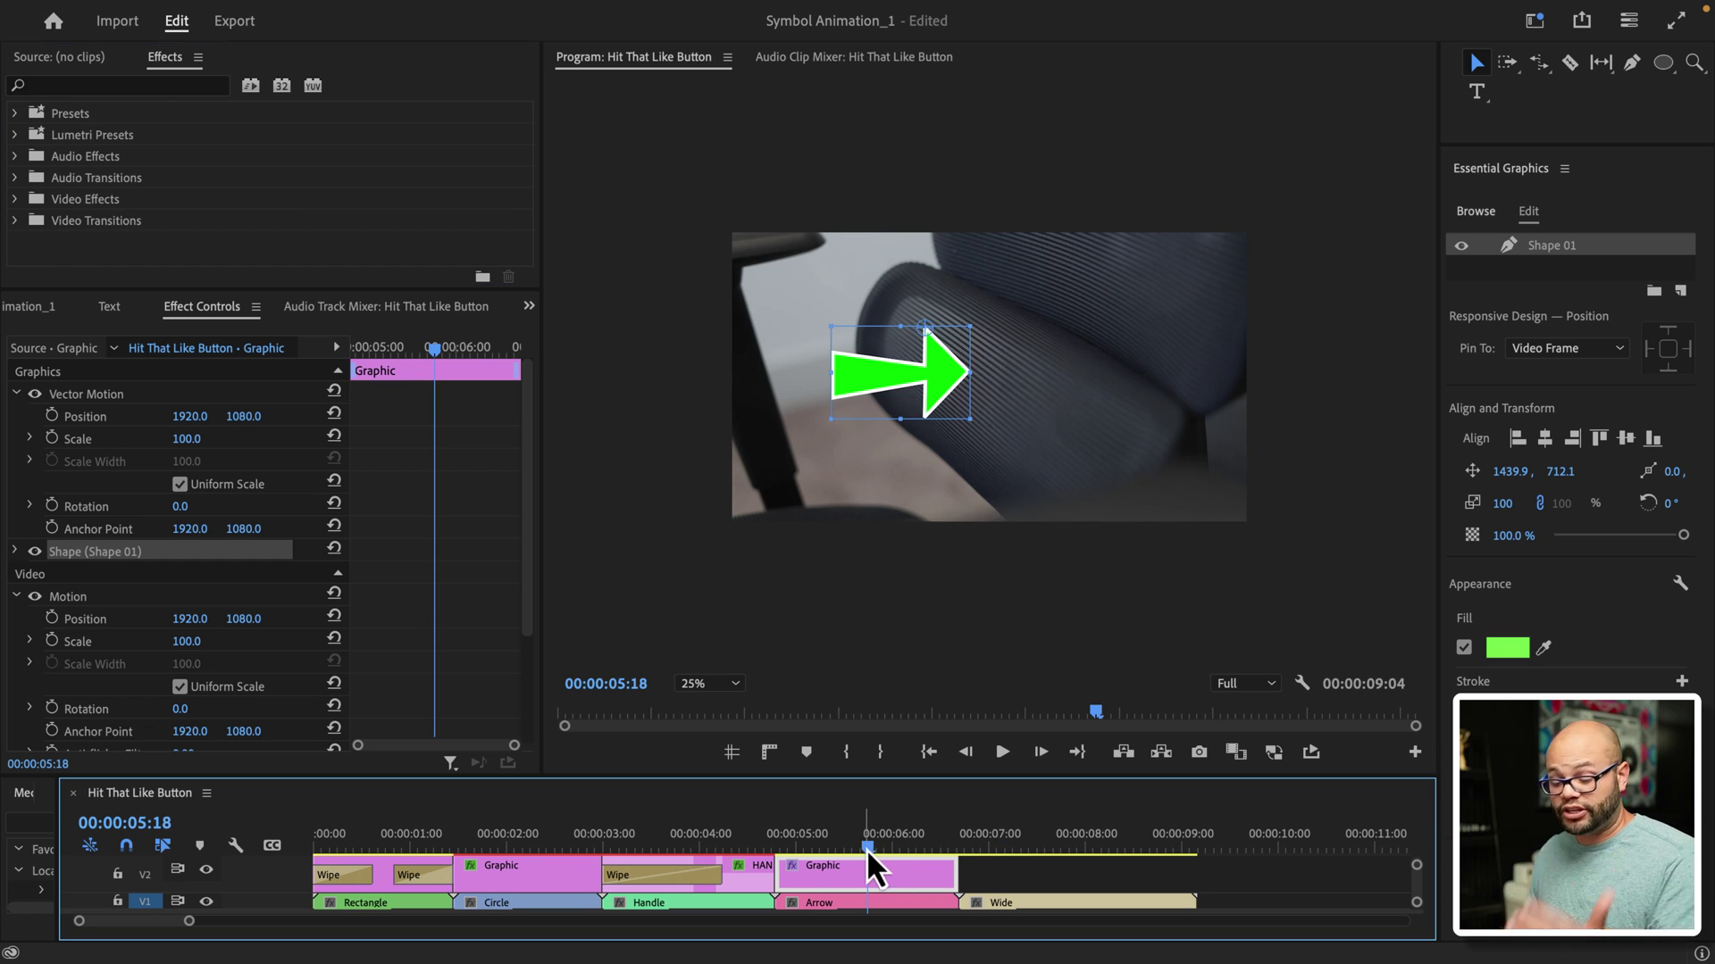
Step: Apply the Smooth IN from LEFT preset to the arrow clip and preview its entrance
key("shift+7")
left_click(45, 89)
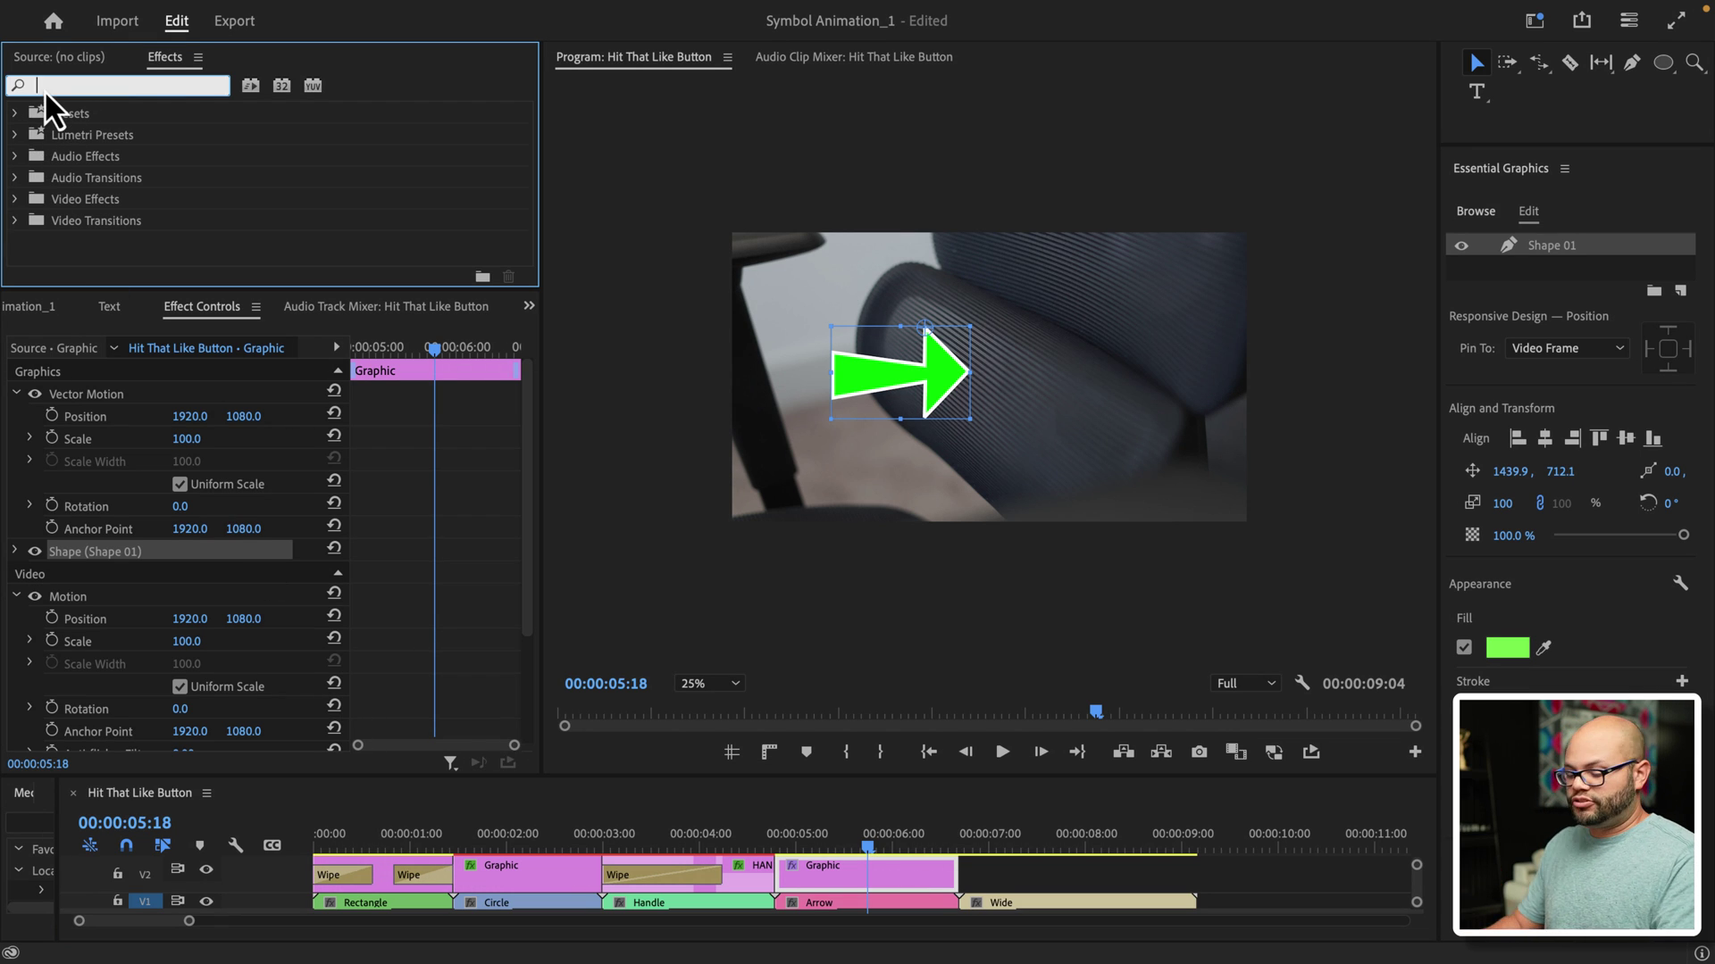
type("smooth")
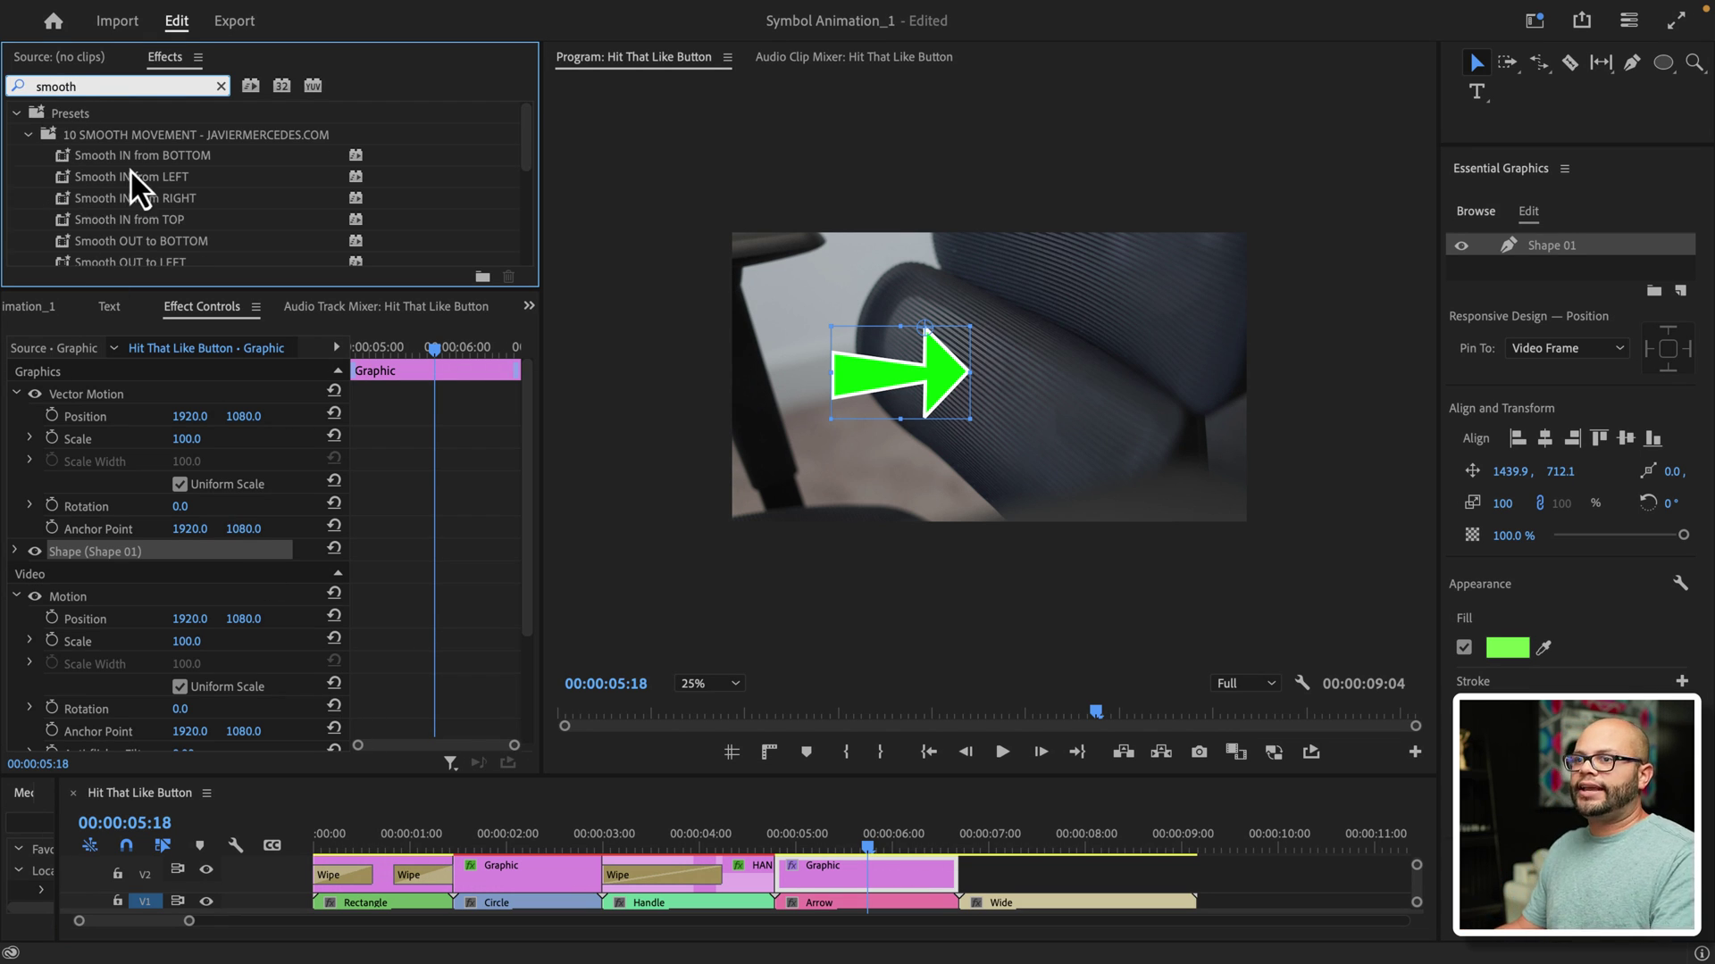
left_click_drag(184, 187, 797, 864)
left_click(777, 843)
key("space")
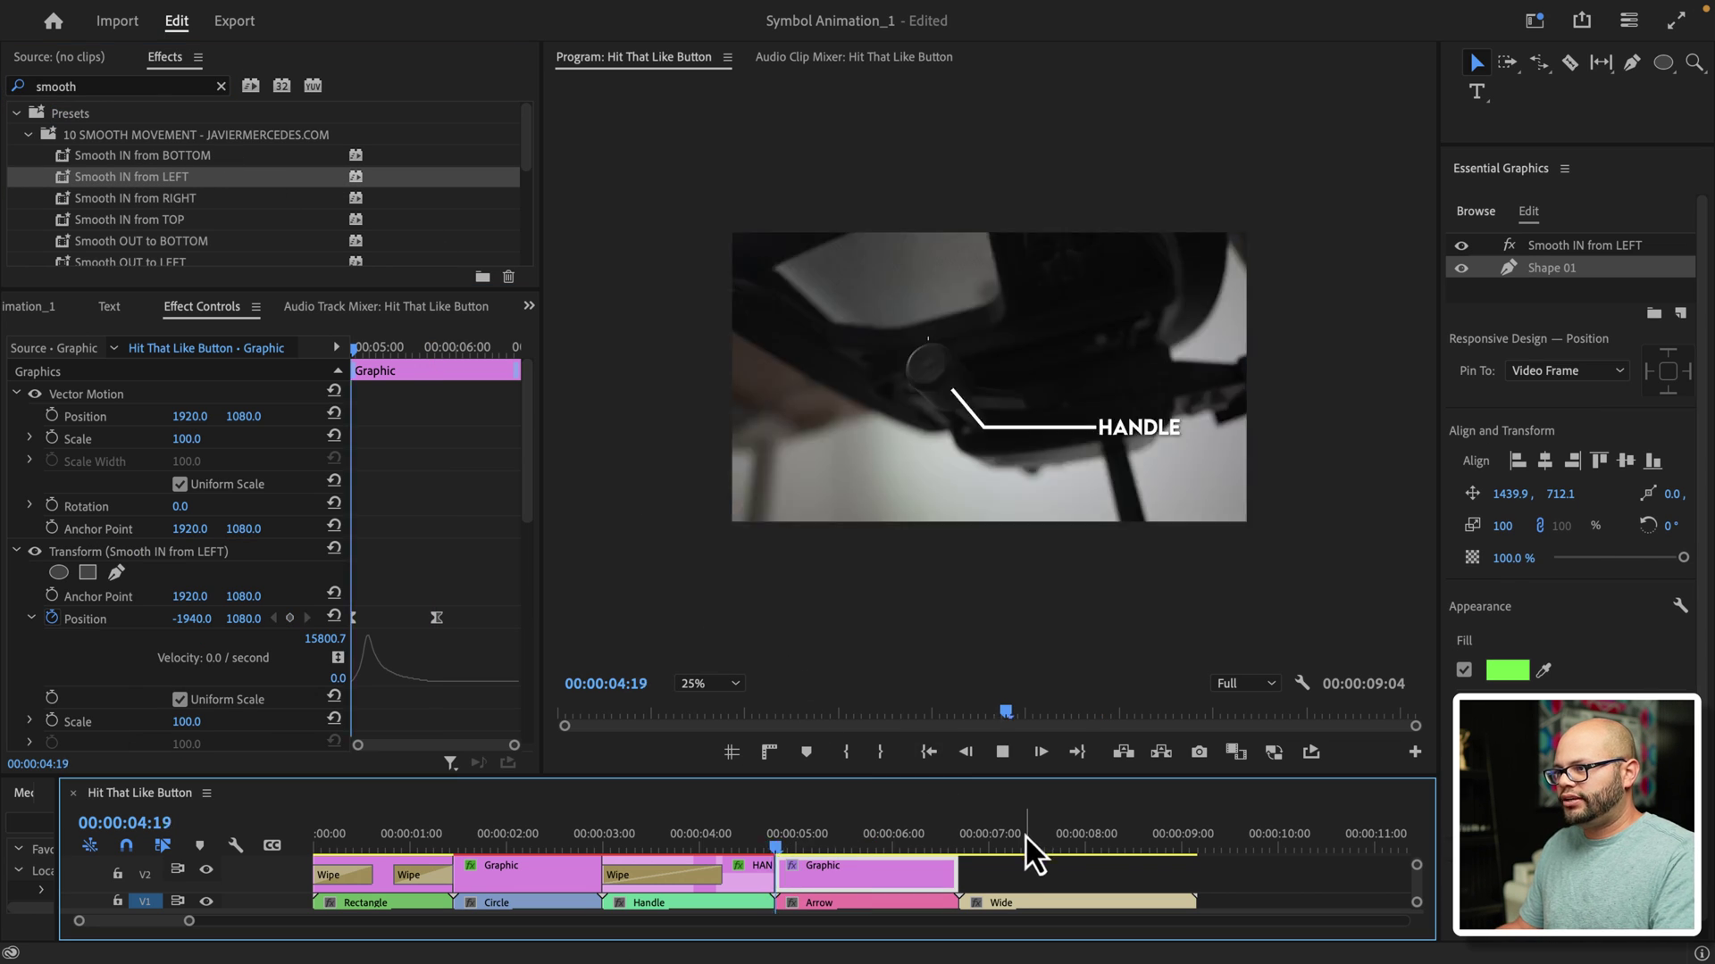
key("space")
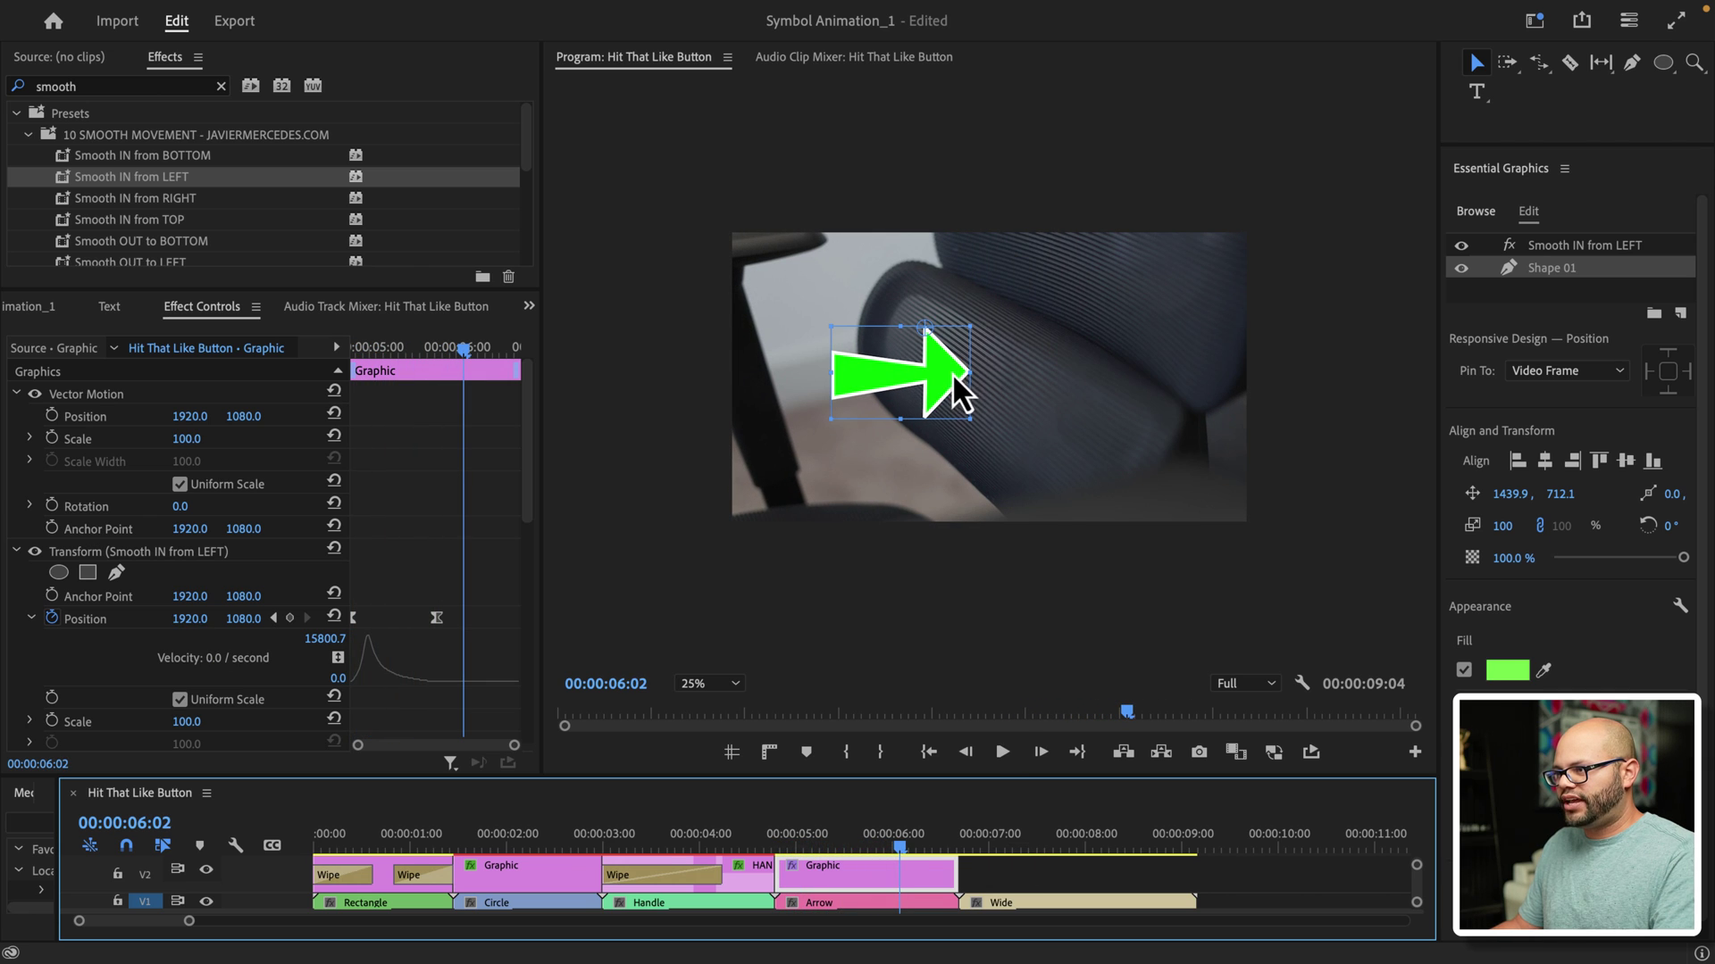
Step: Nudge the green arrow slightly left and replay its entrance
left_click(929, 409)
left_click_drag(929, 409, 898, 405)
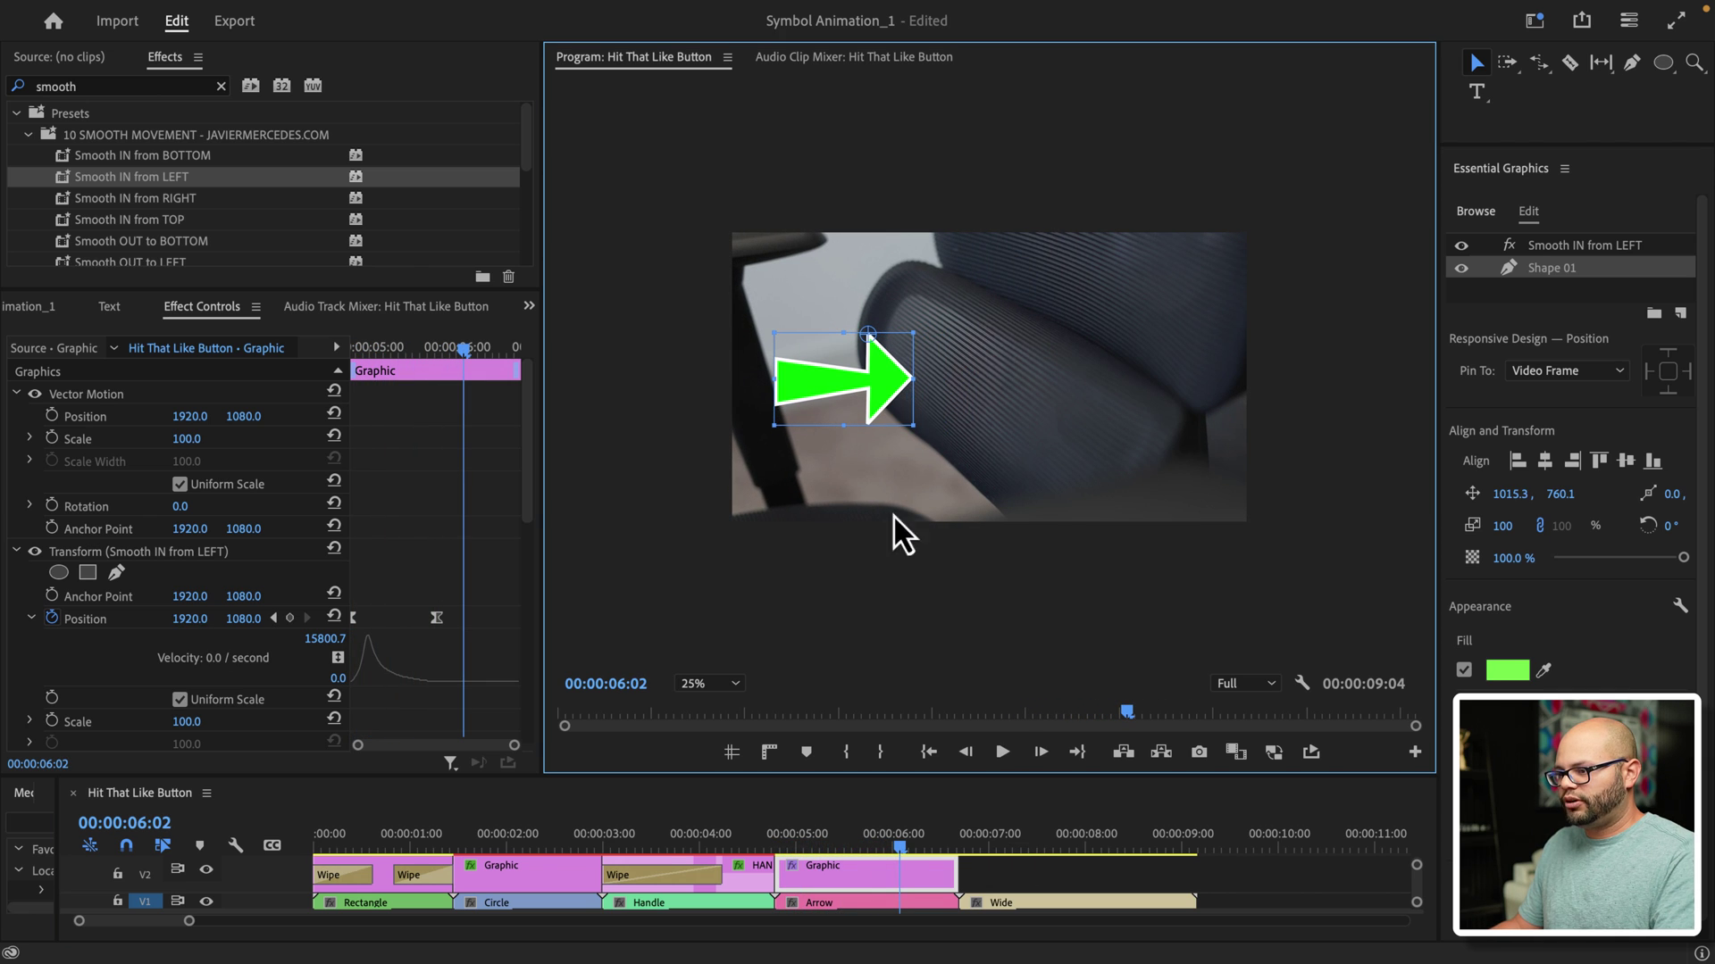
left_click(778, 844)
key("space")
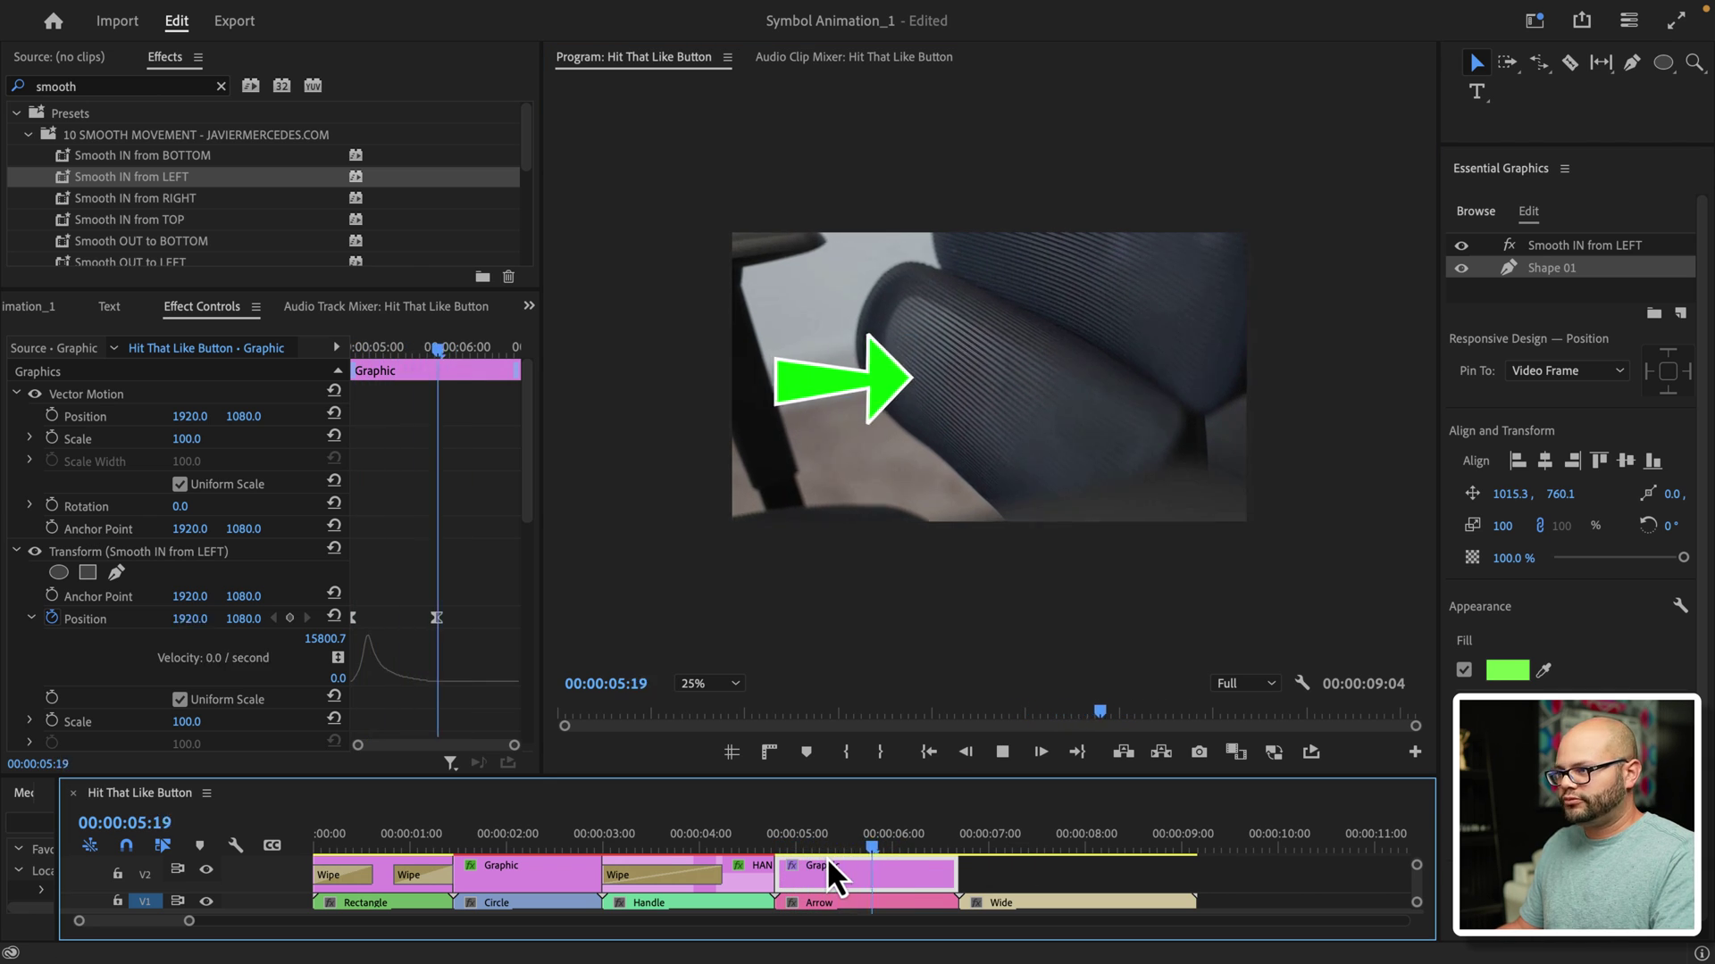
key("space")
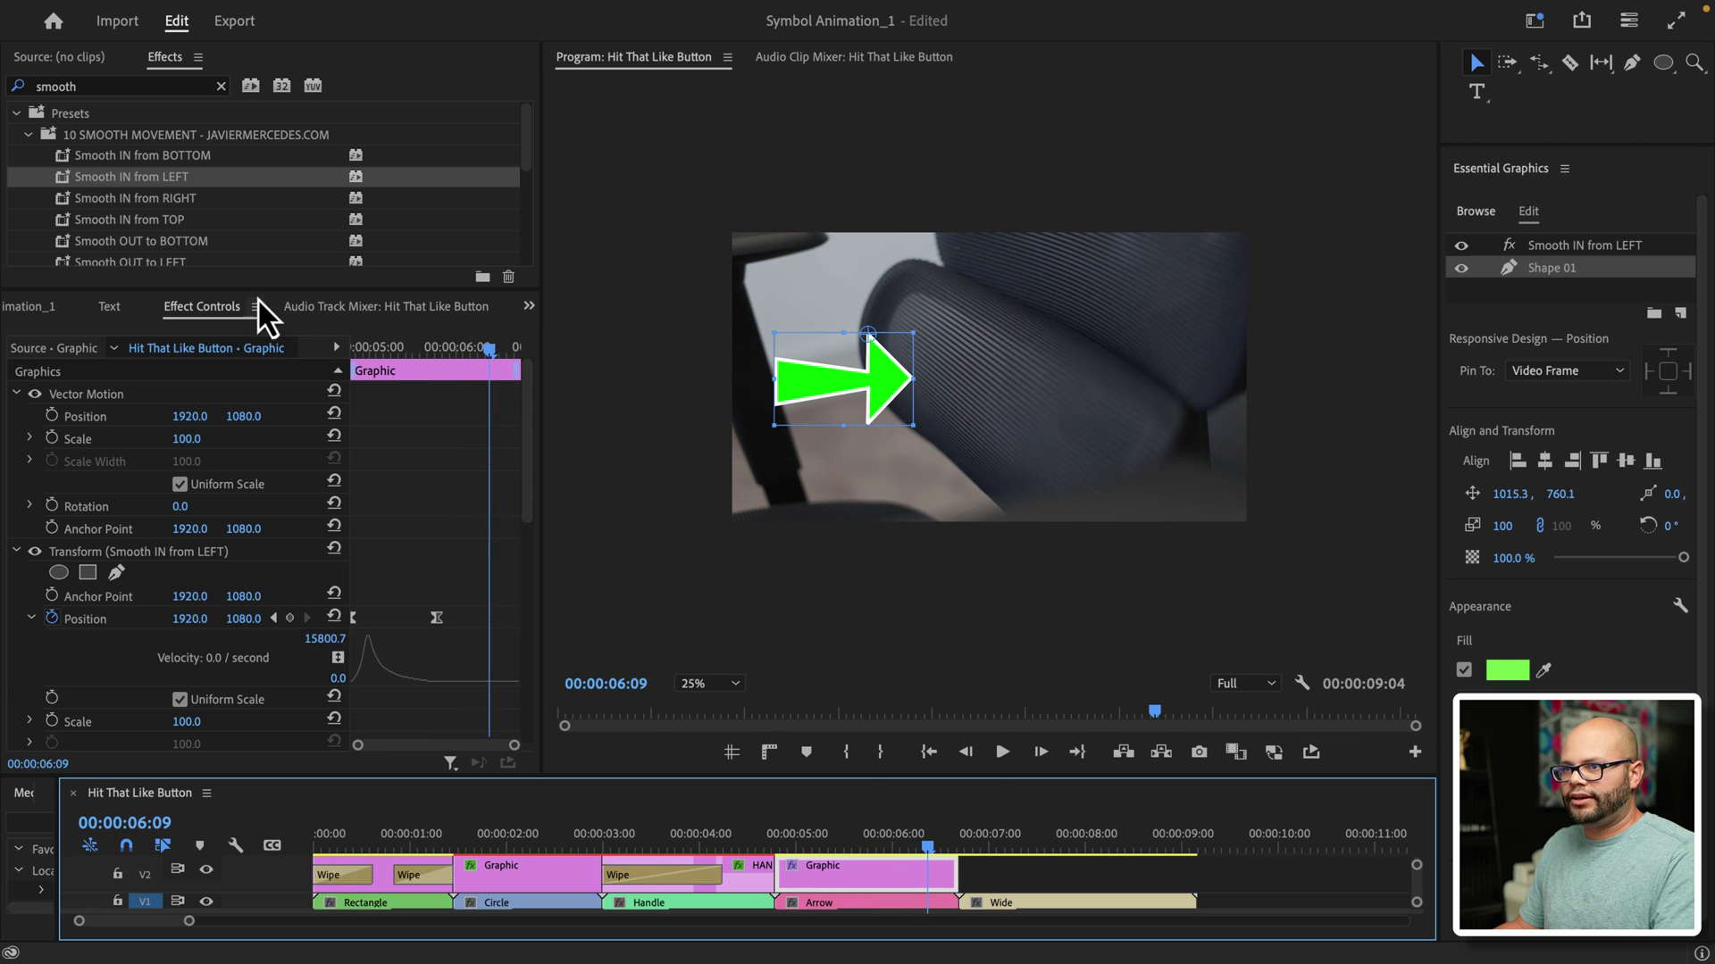
Step: Apply Smooth OUT to LEFT and move its exit keyframe later for a sharper exit
scroll(182, 233, "down", 2)
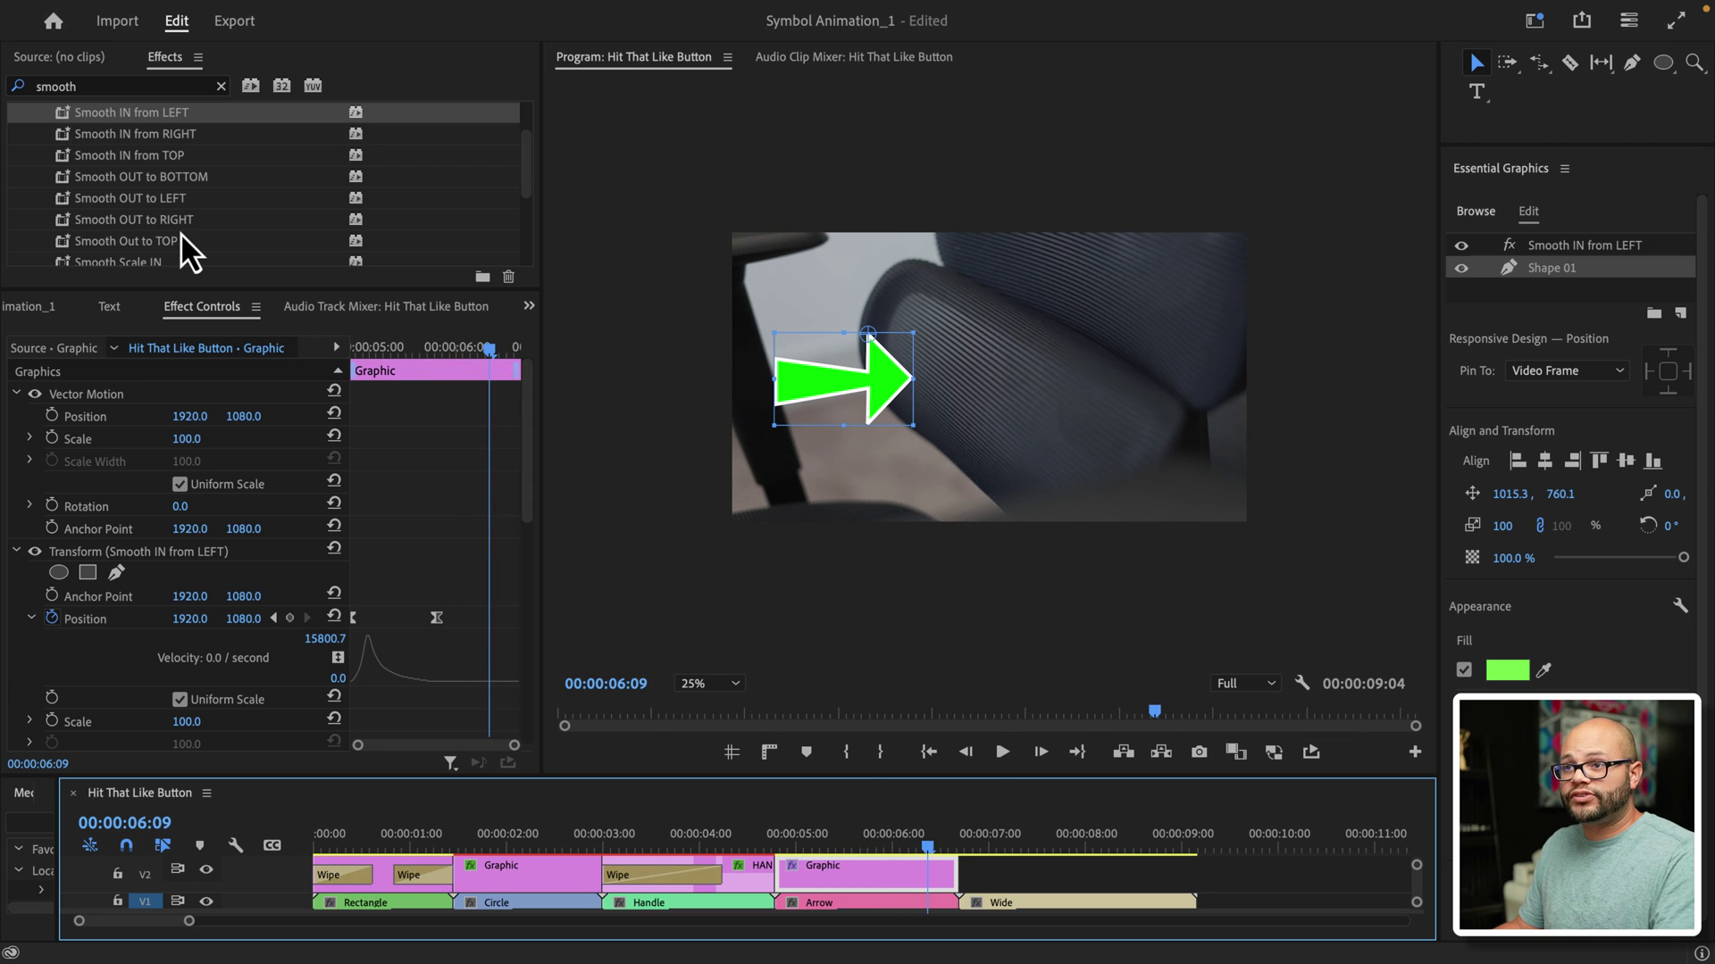
left_click_drag(170, 201, 832, 850)
left_click(780, 837)
key("space")
key("space")
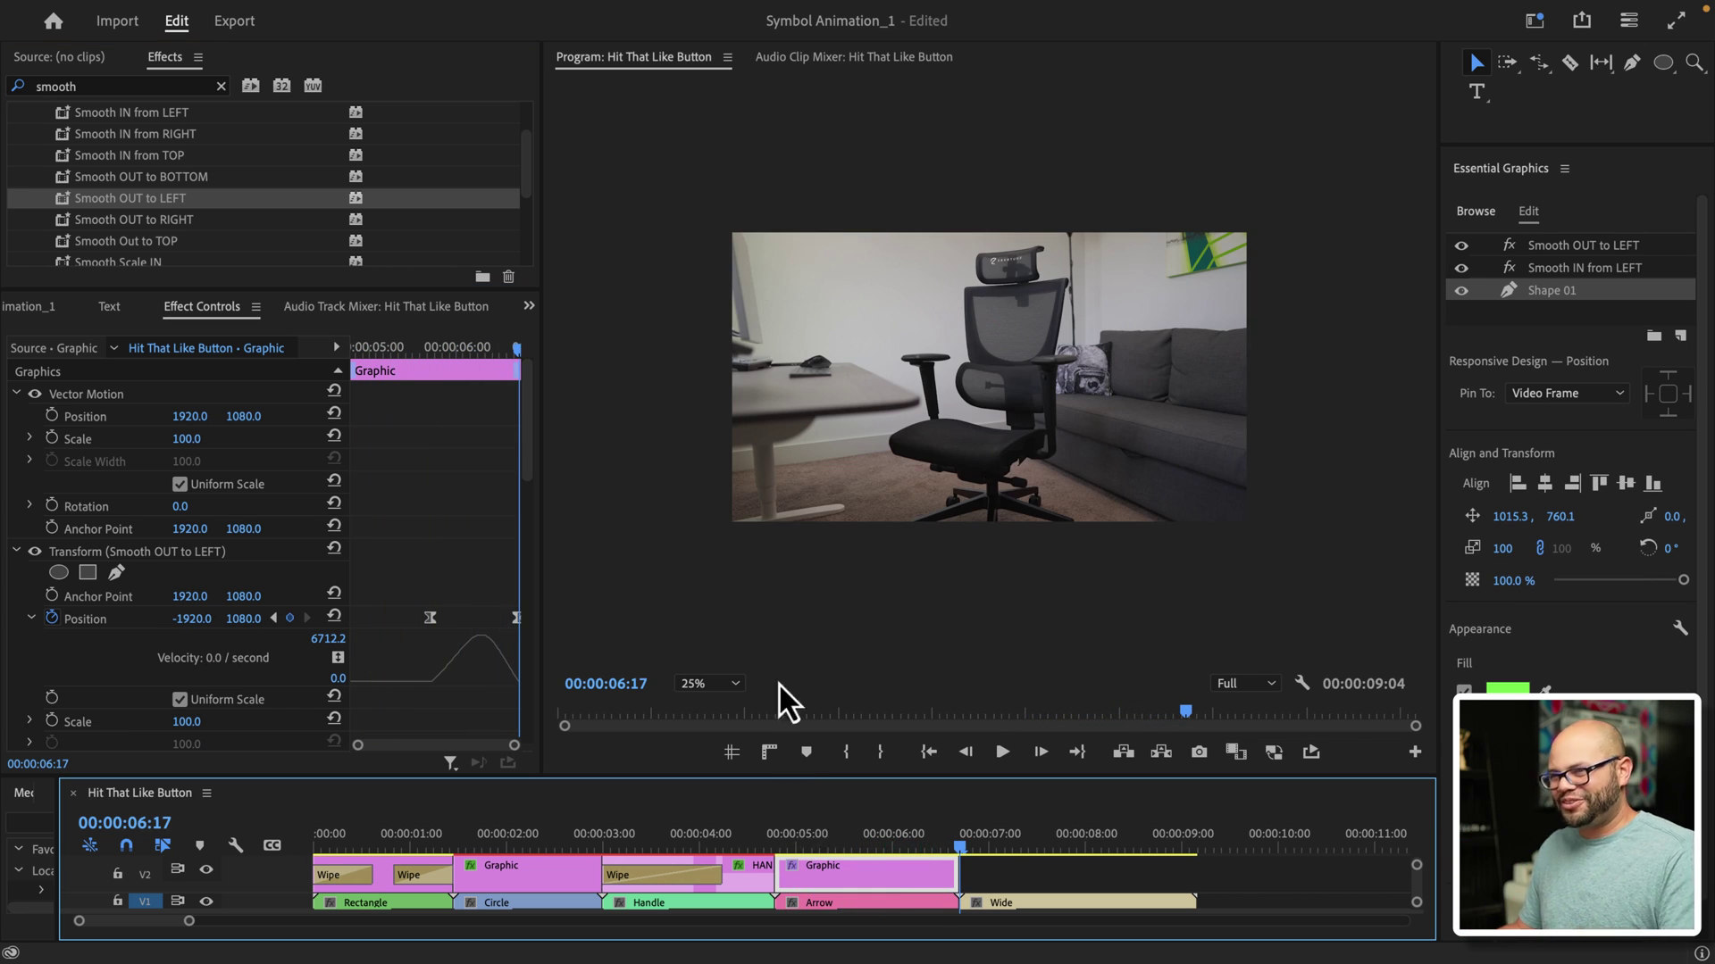
left_click(496, 616)
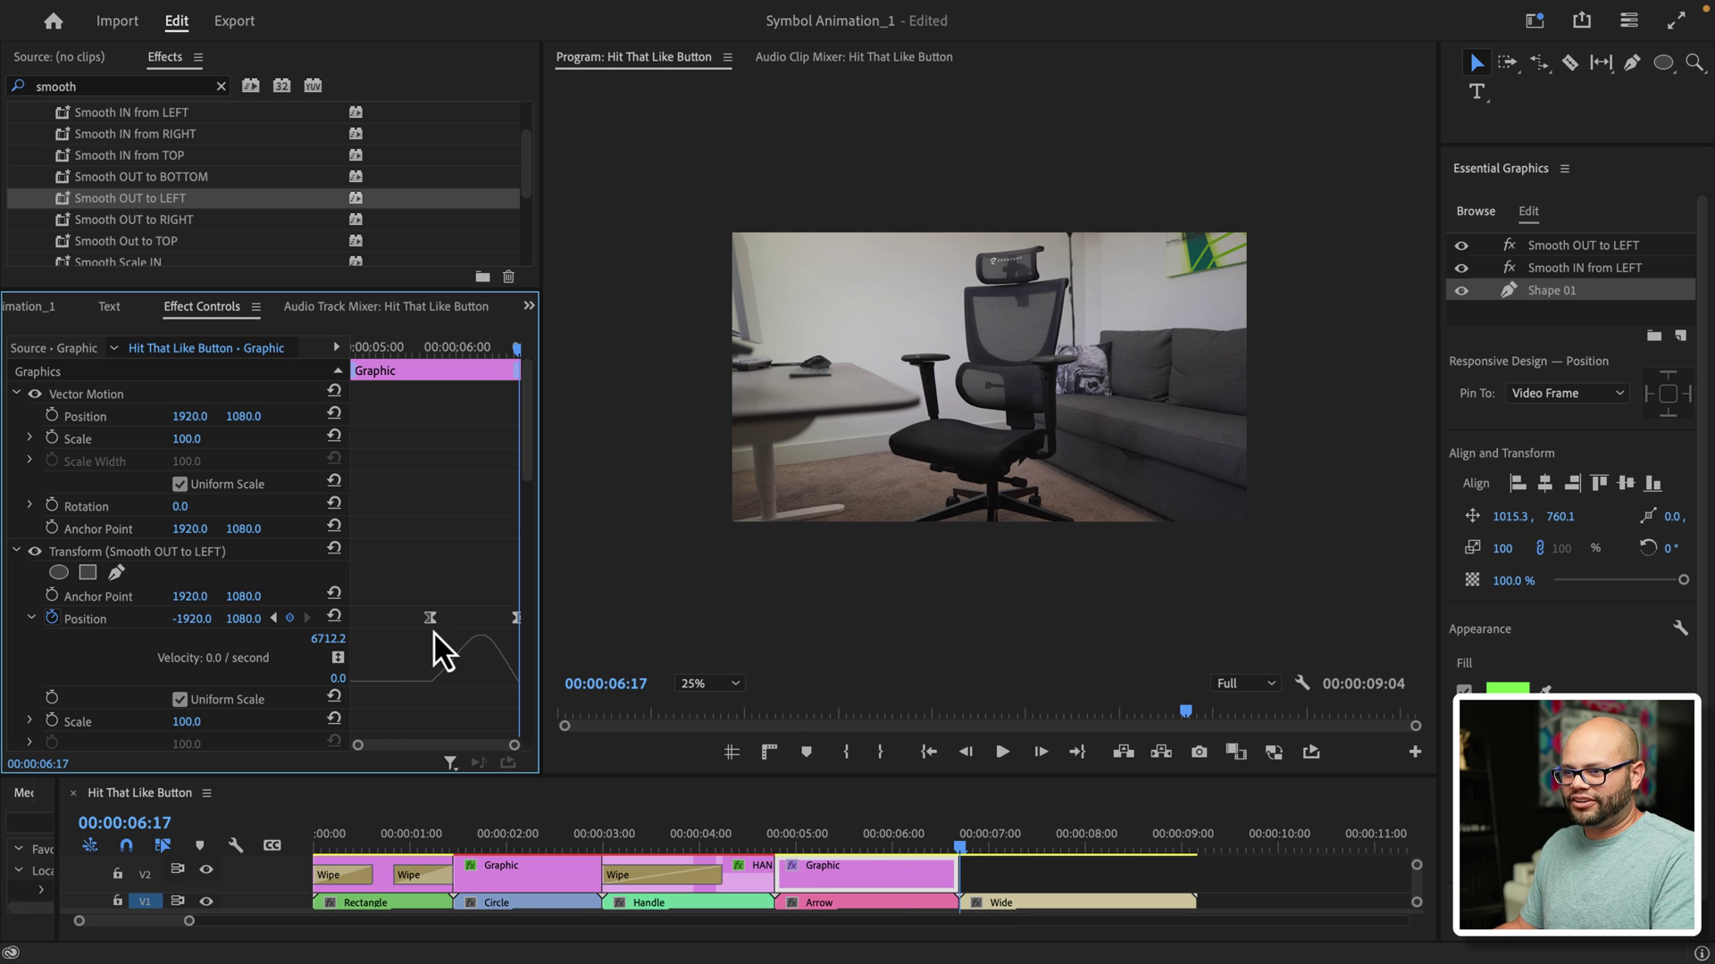
left_click_drag(428, 623, 477, 625)
left_click(445, 347)
key("space")
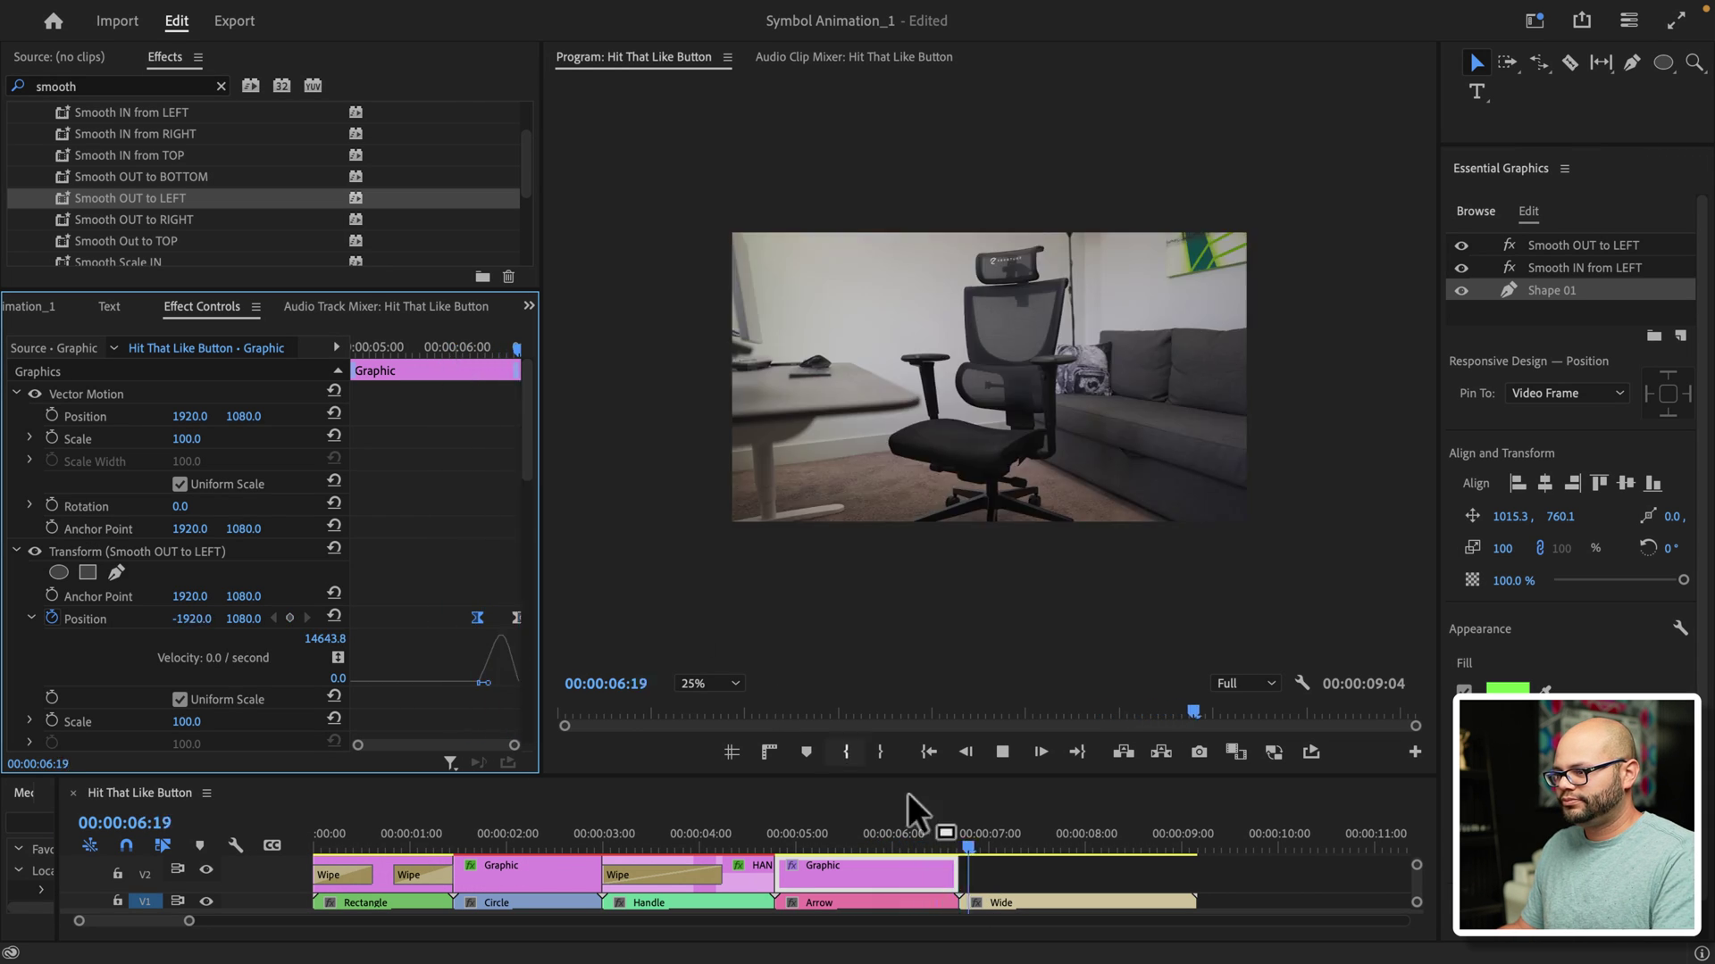
left_click_drag(770, 838, 832, 869)
left_click(137, 552)
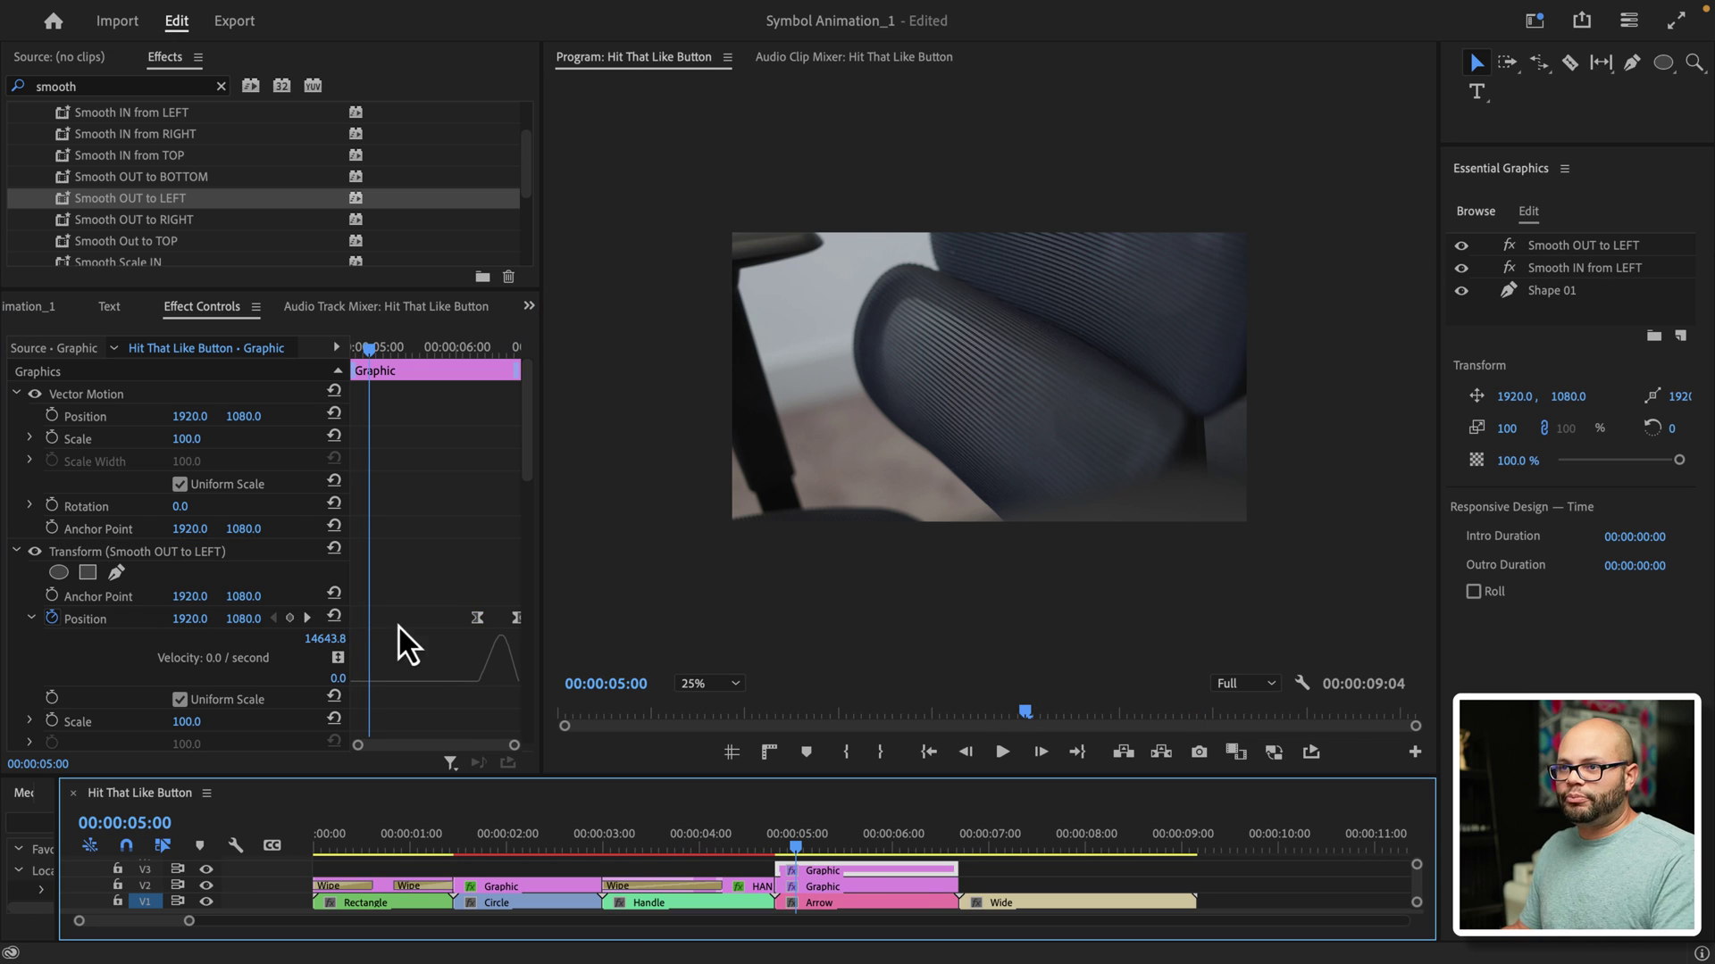
Step: Delete the Smooth OUT to LEFT and Smooth IN from LEFT effects from the arrow graphic
scroll(103, 205, "up", 2)
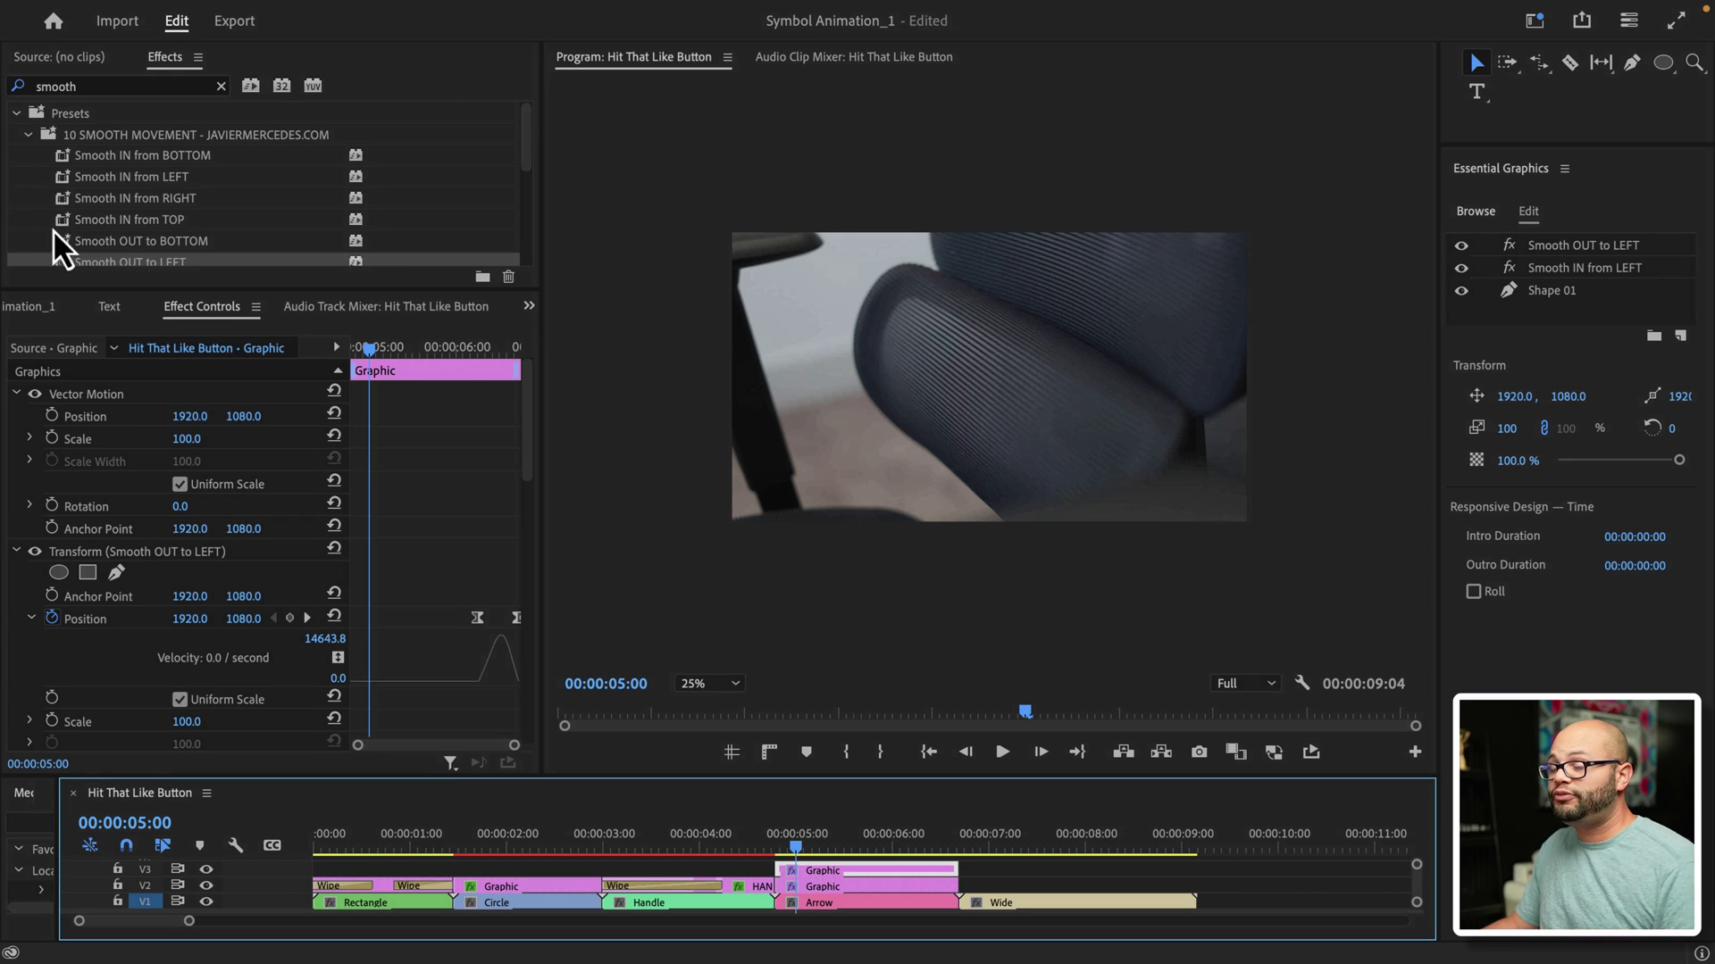
left_click(95, 548)
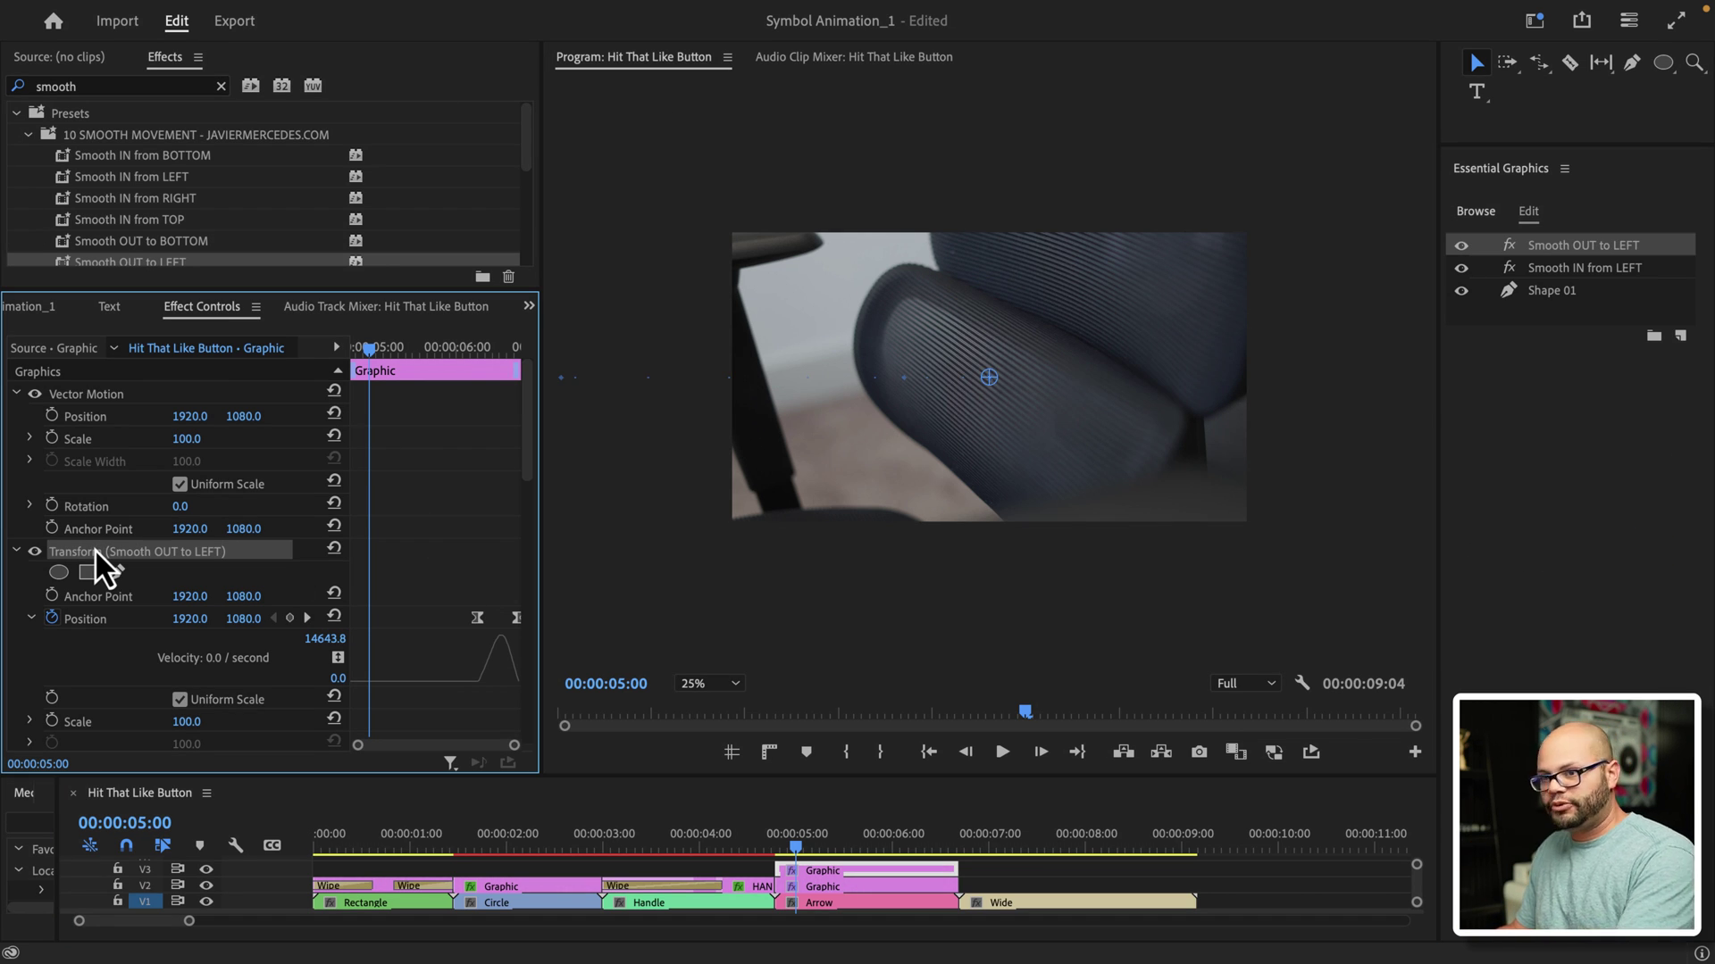
key("Delete")
left_click(90, 547)
key("Delete")
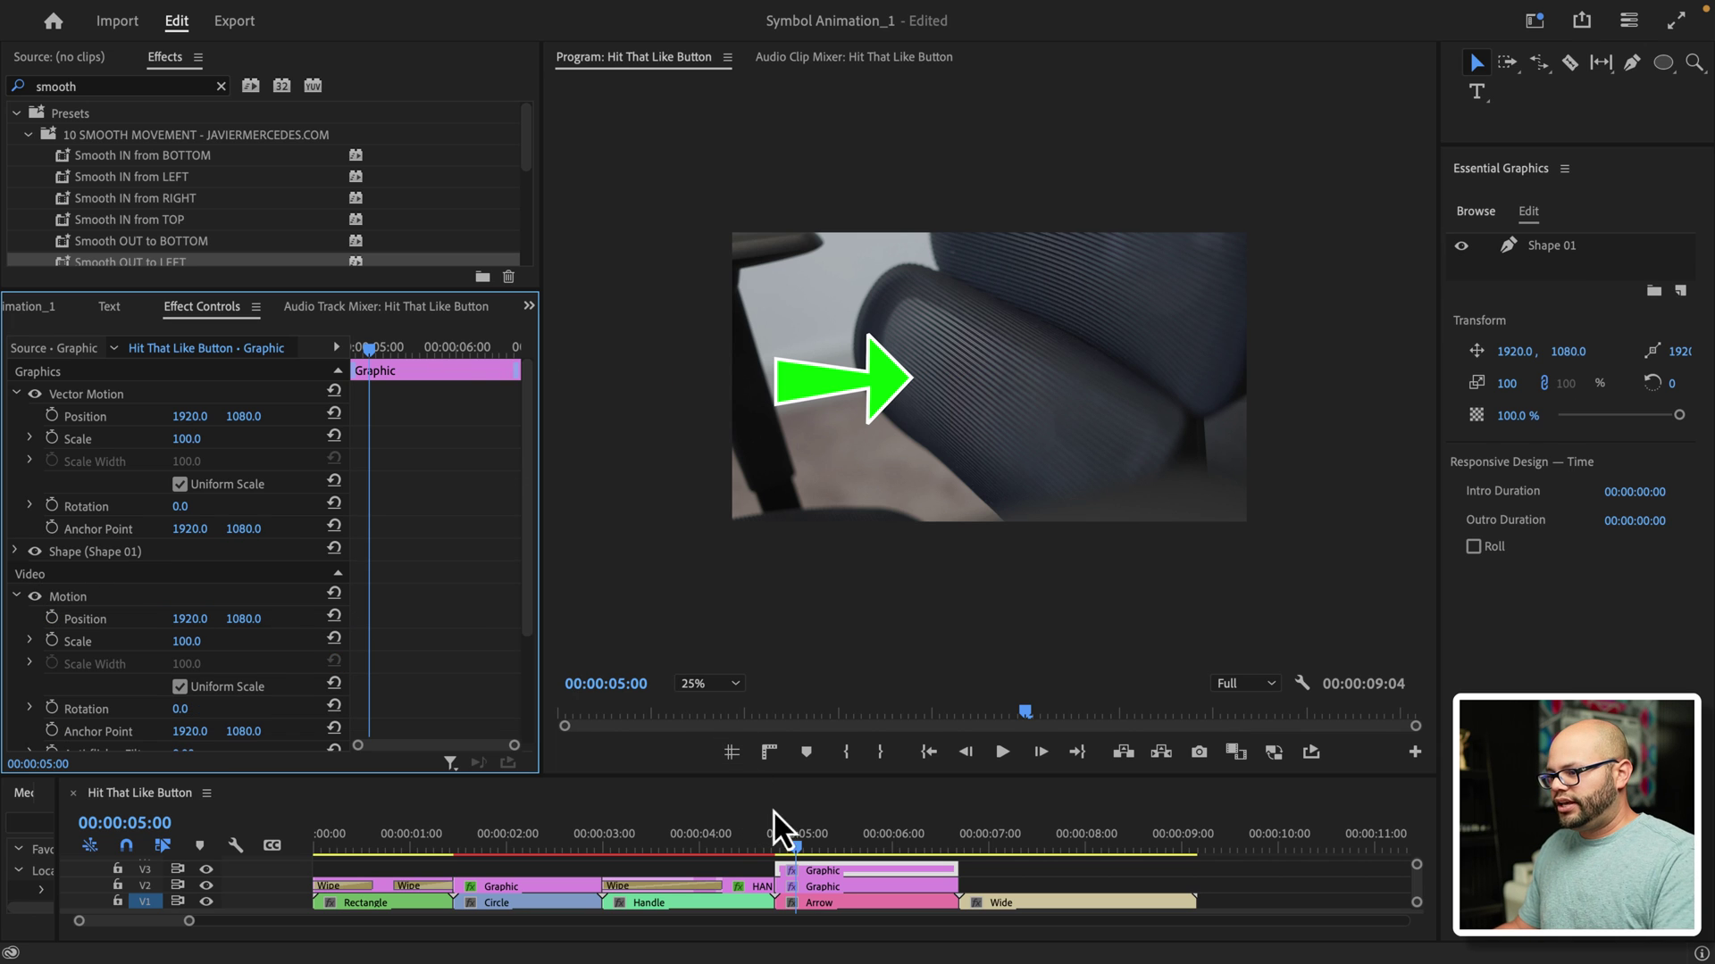
Step: Delete the duplicate Graphic clip and move the remaining one down onto V2 above Arrow
left_click(826, 870)
left_click(823, 888)
key("Delete")
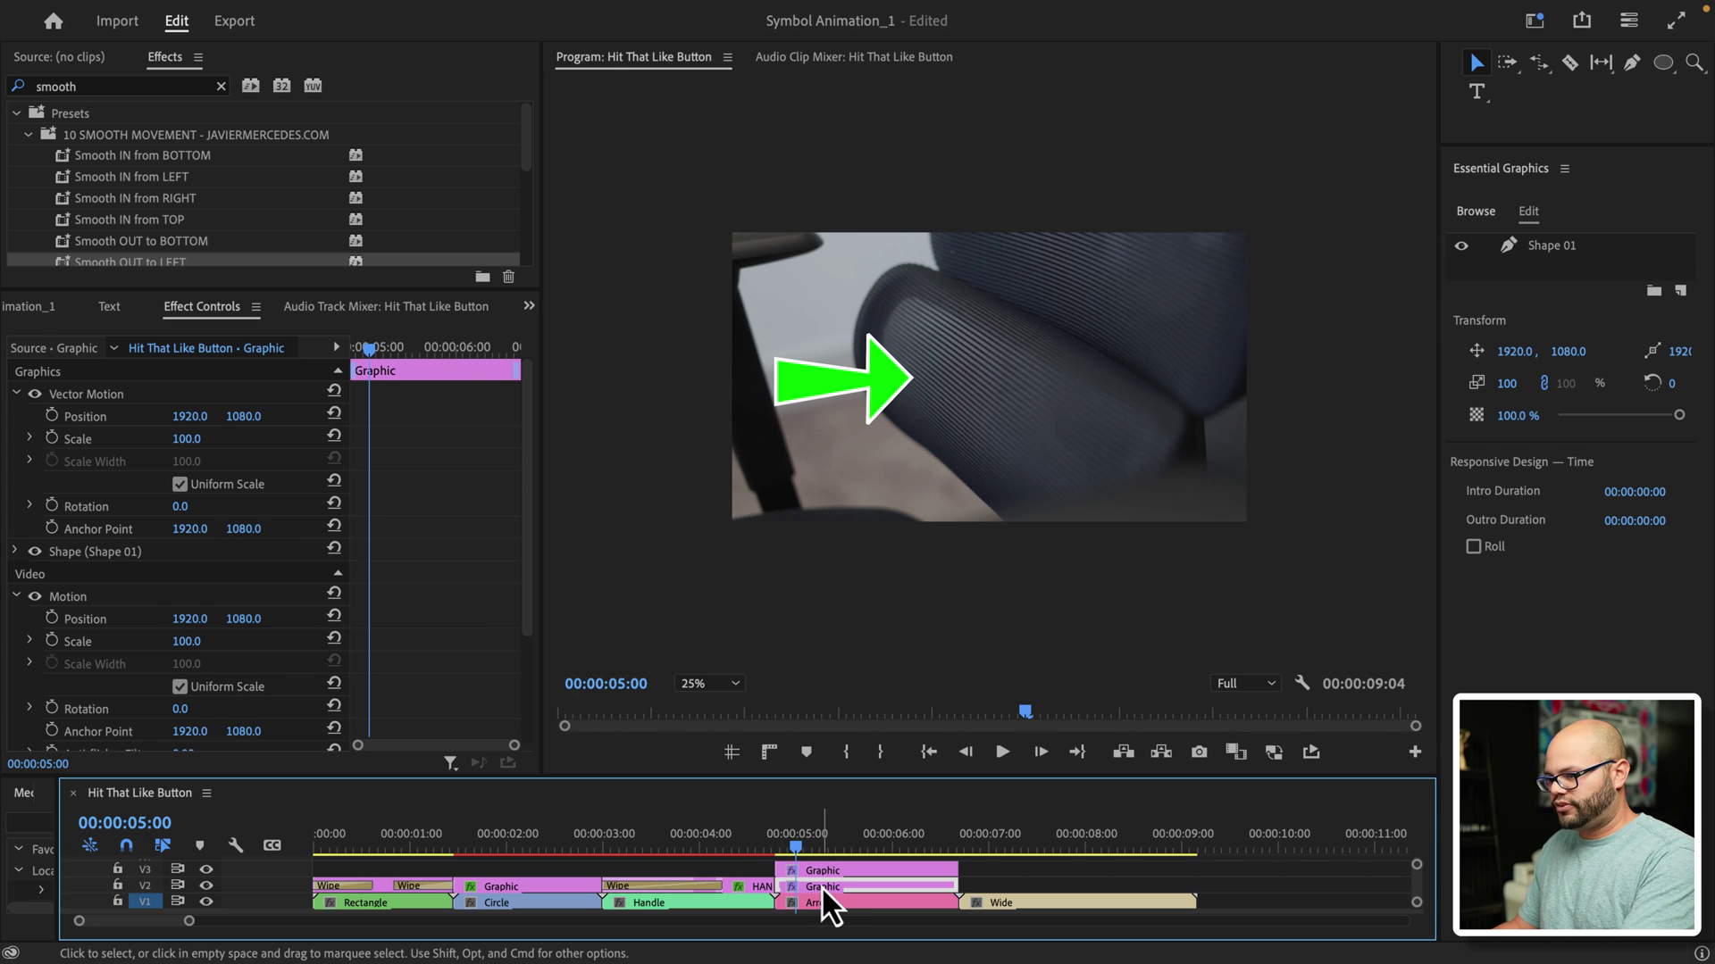
left_click_drag(821, 877, 819, 887)
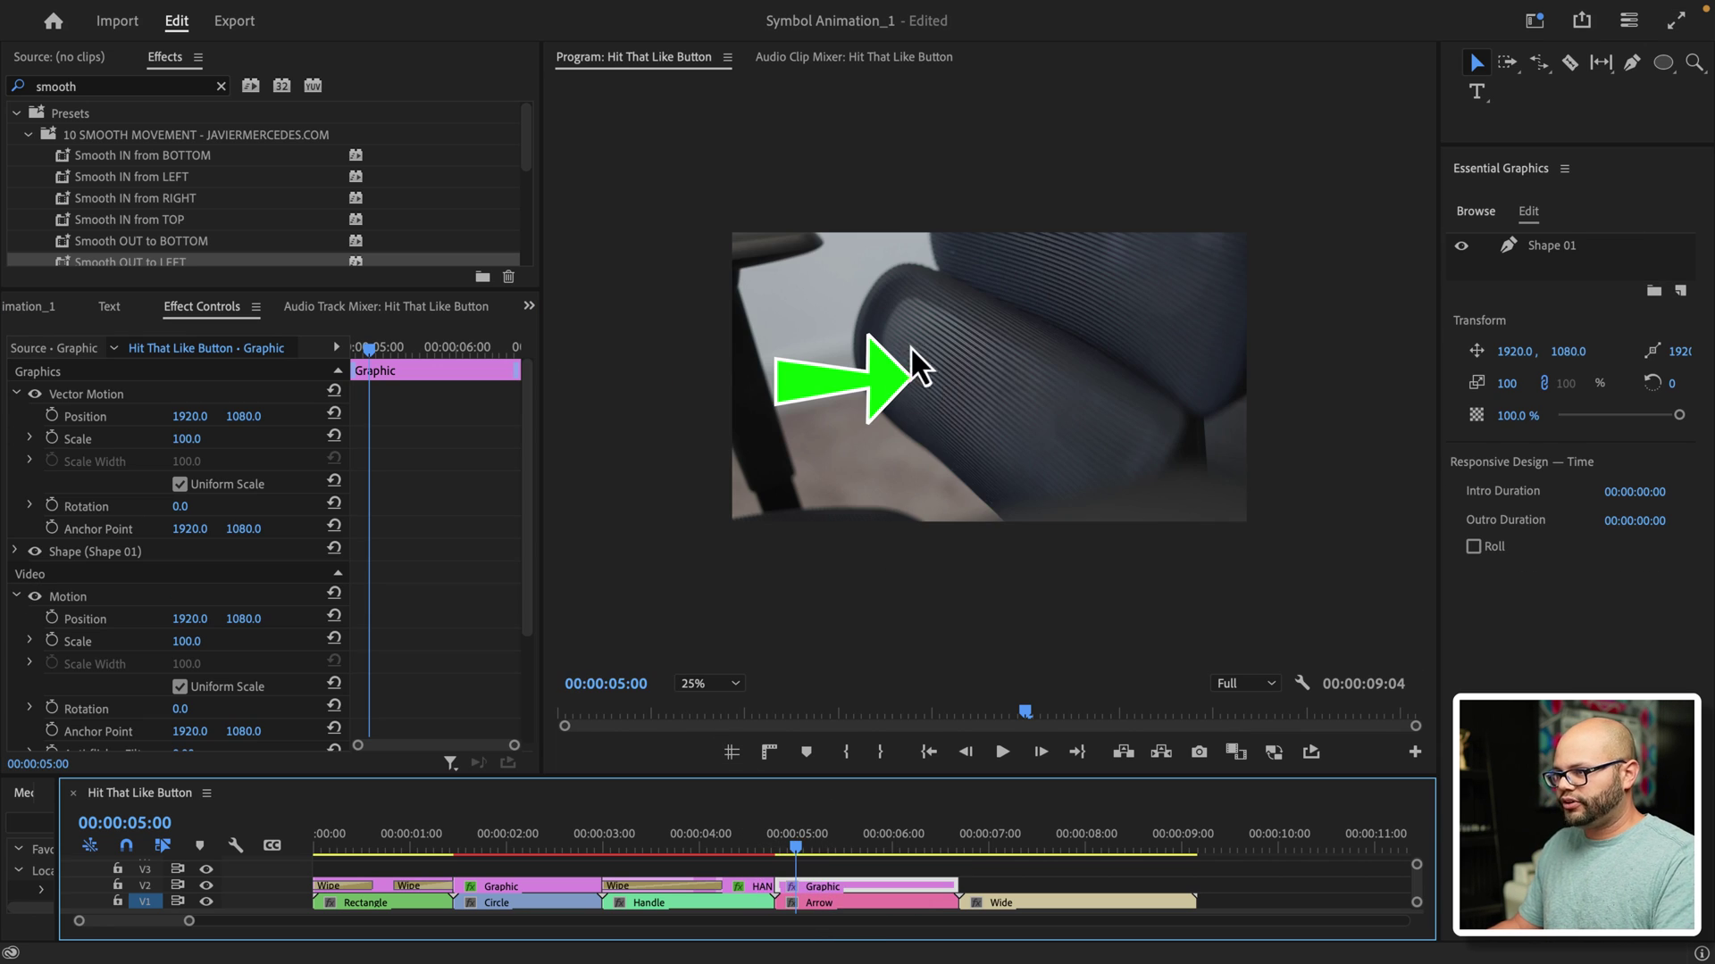
Step: Search the effects for 'transform' and apply the Distort > Transform effect to the arrow Graphic clip
left_click(325, 133)
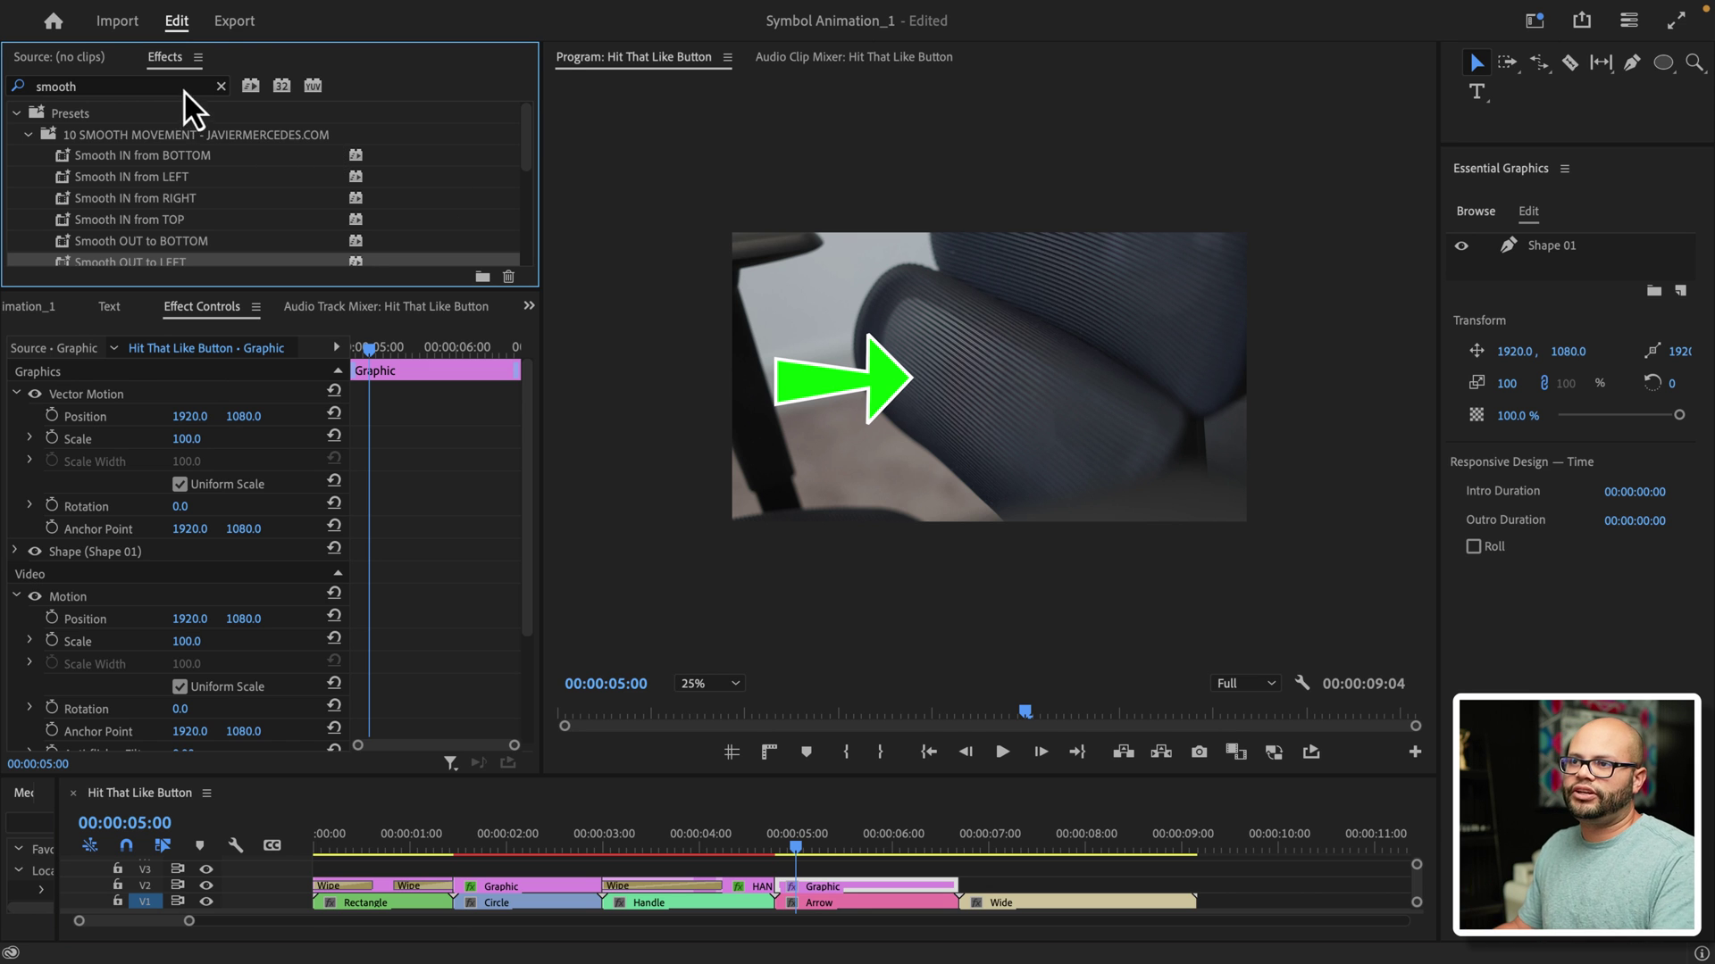
left_click(220, 85)
type("trans")
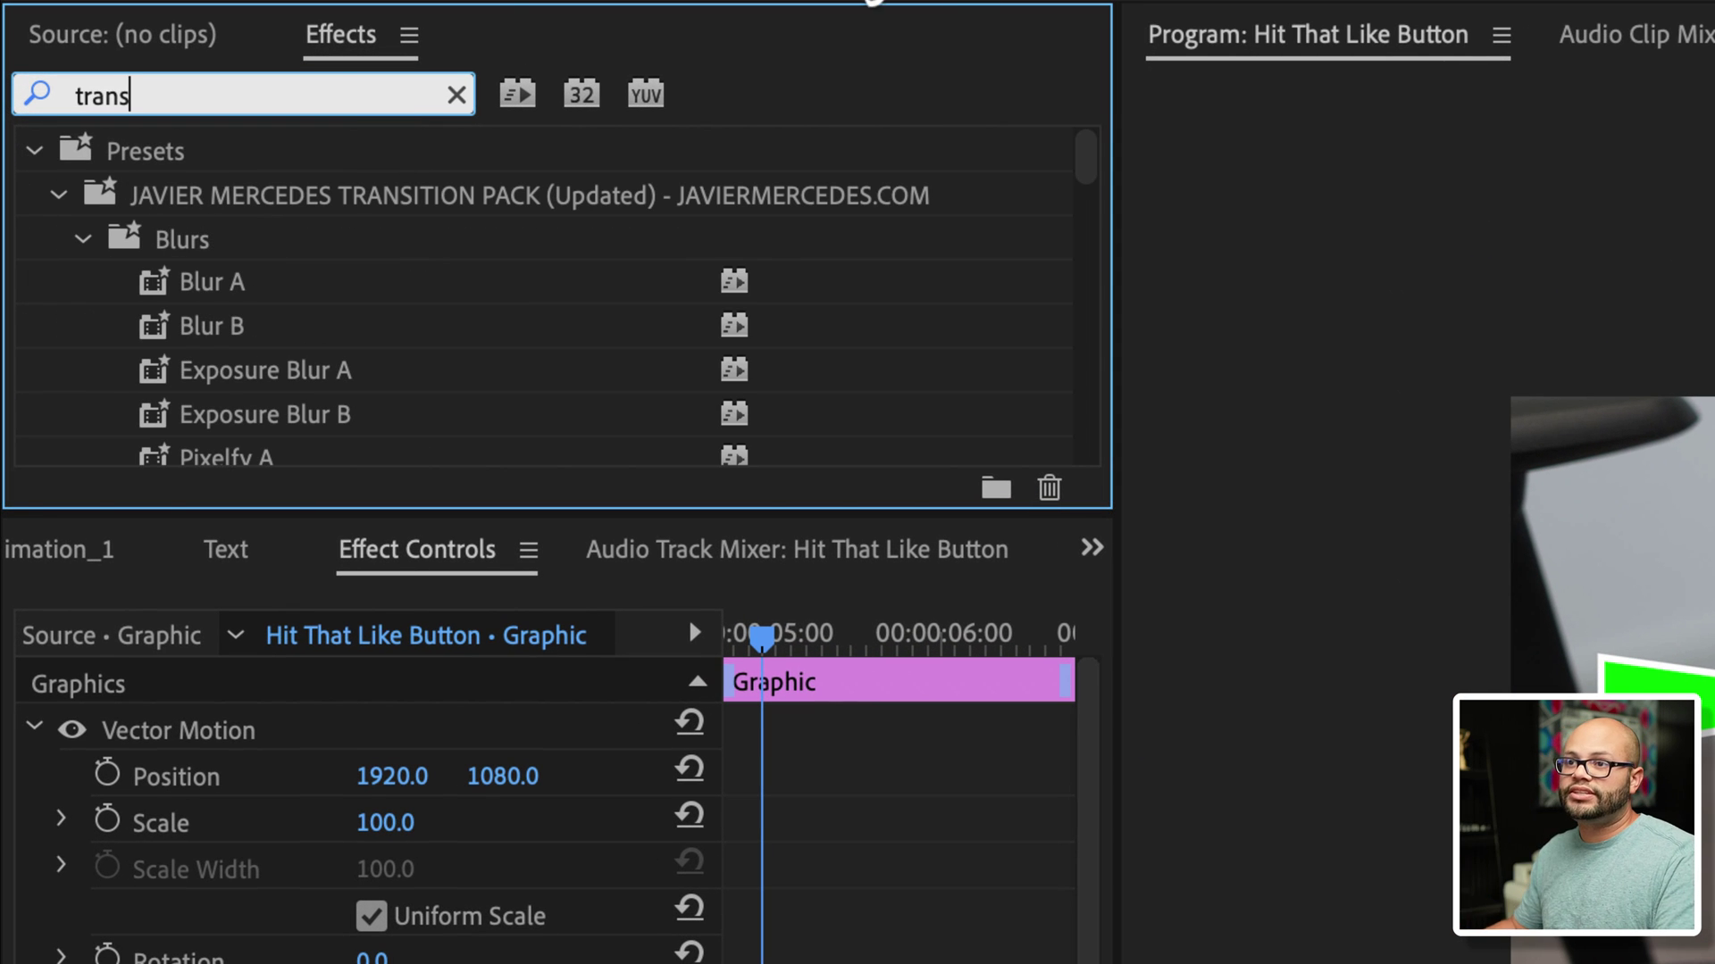
scroll(758, 330, "down", 1)
scroll(759, 330, "up", 1)
type("nsform")
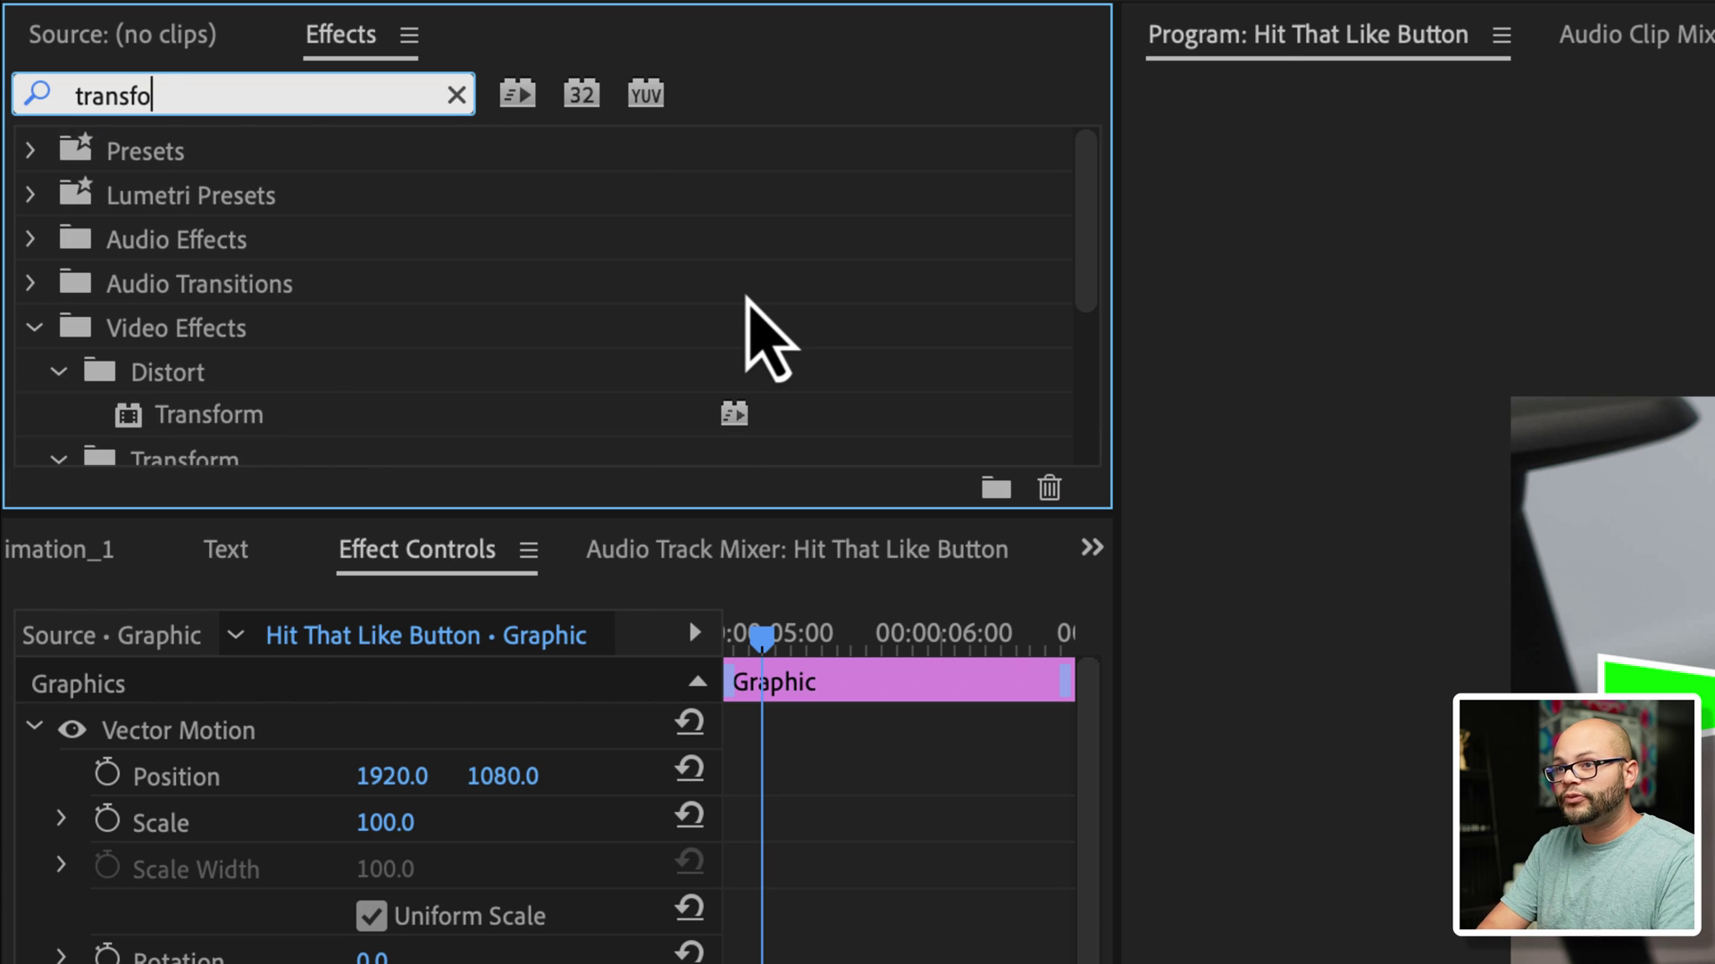
key("BackSpace")
type("e")
key("BackSpace")
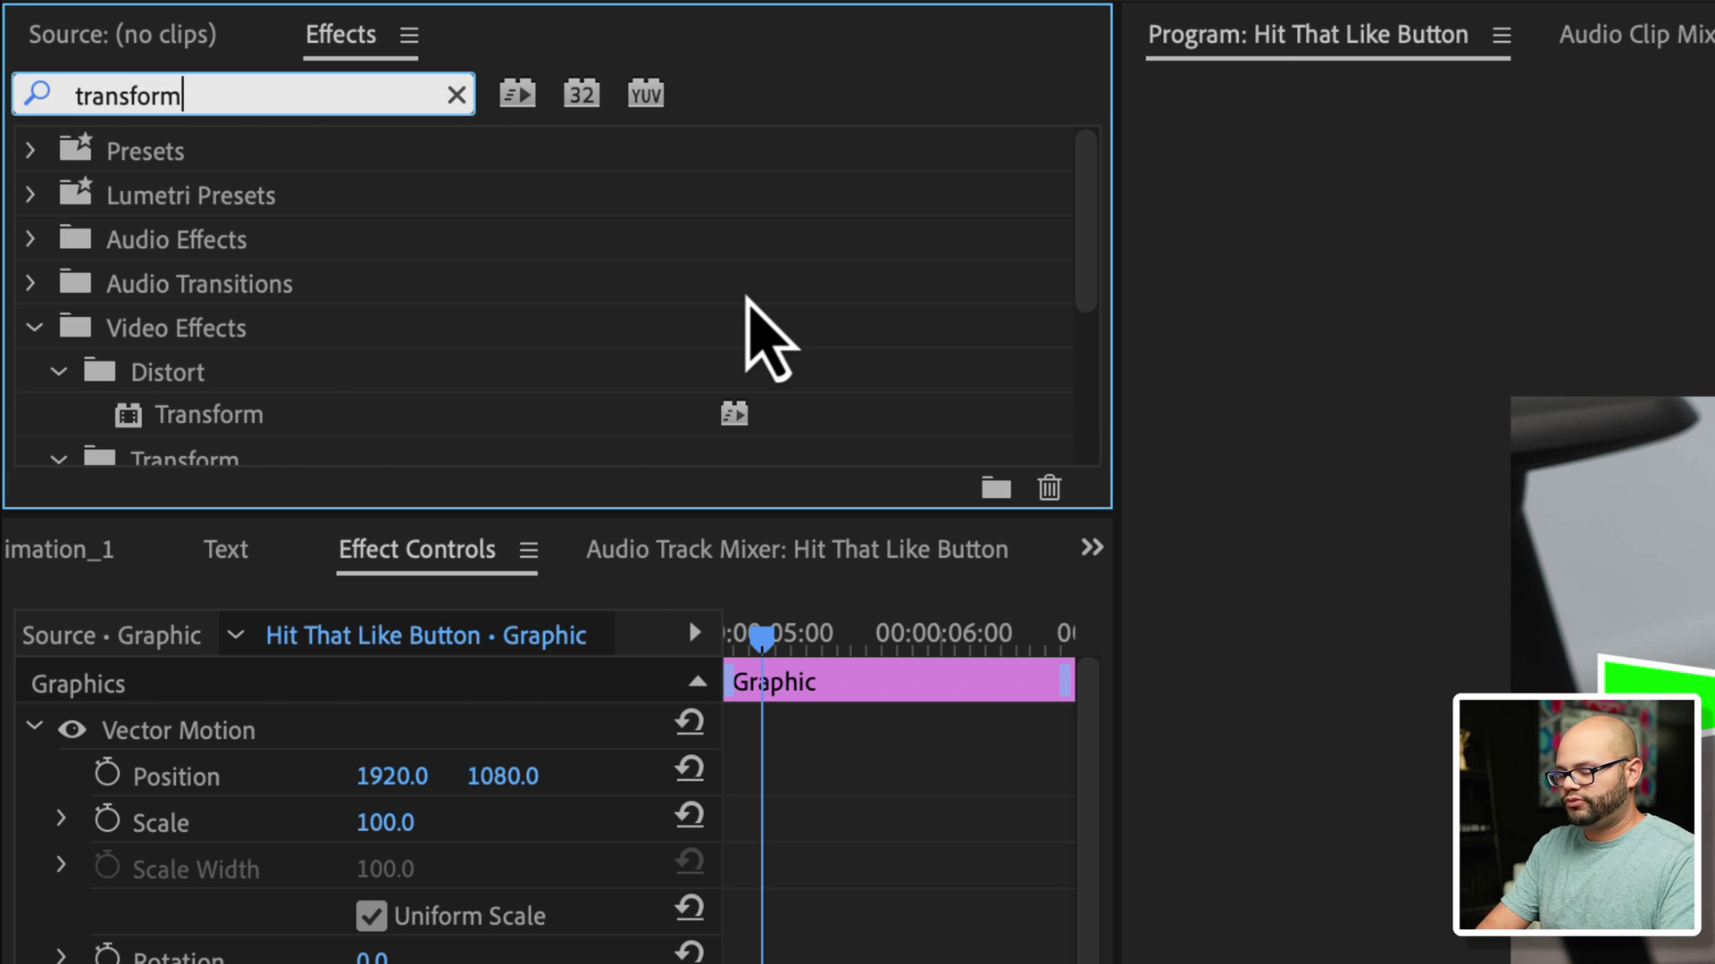
scroll(201, 228, "down", 3)
left_click(223, 267)
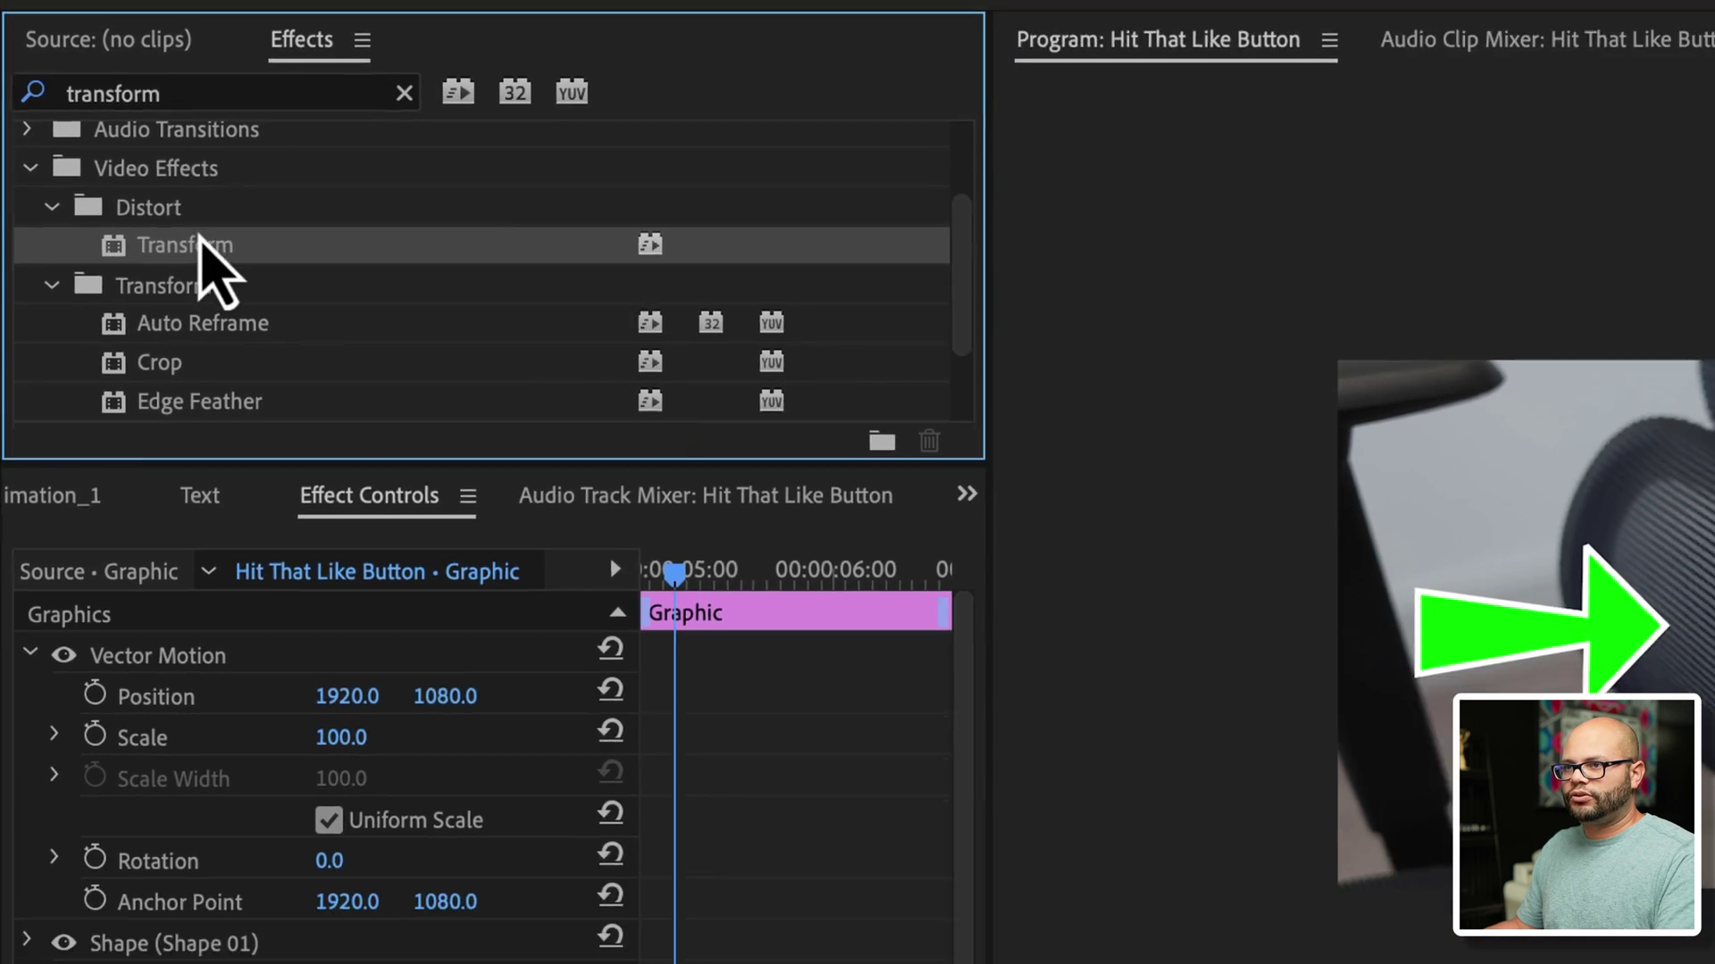
left_click_drag(201, 241, 829, 897)
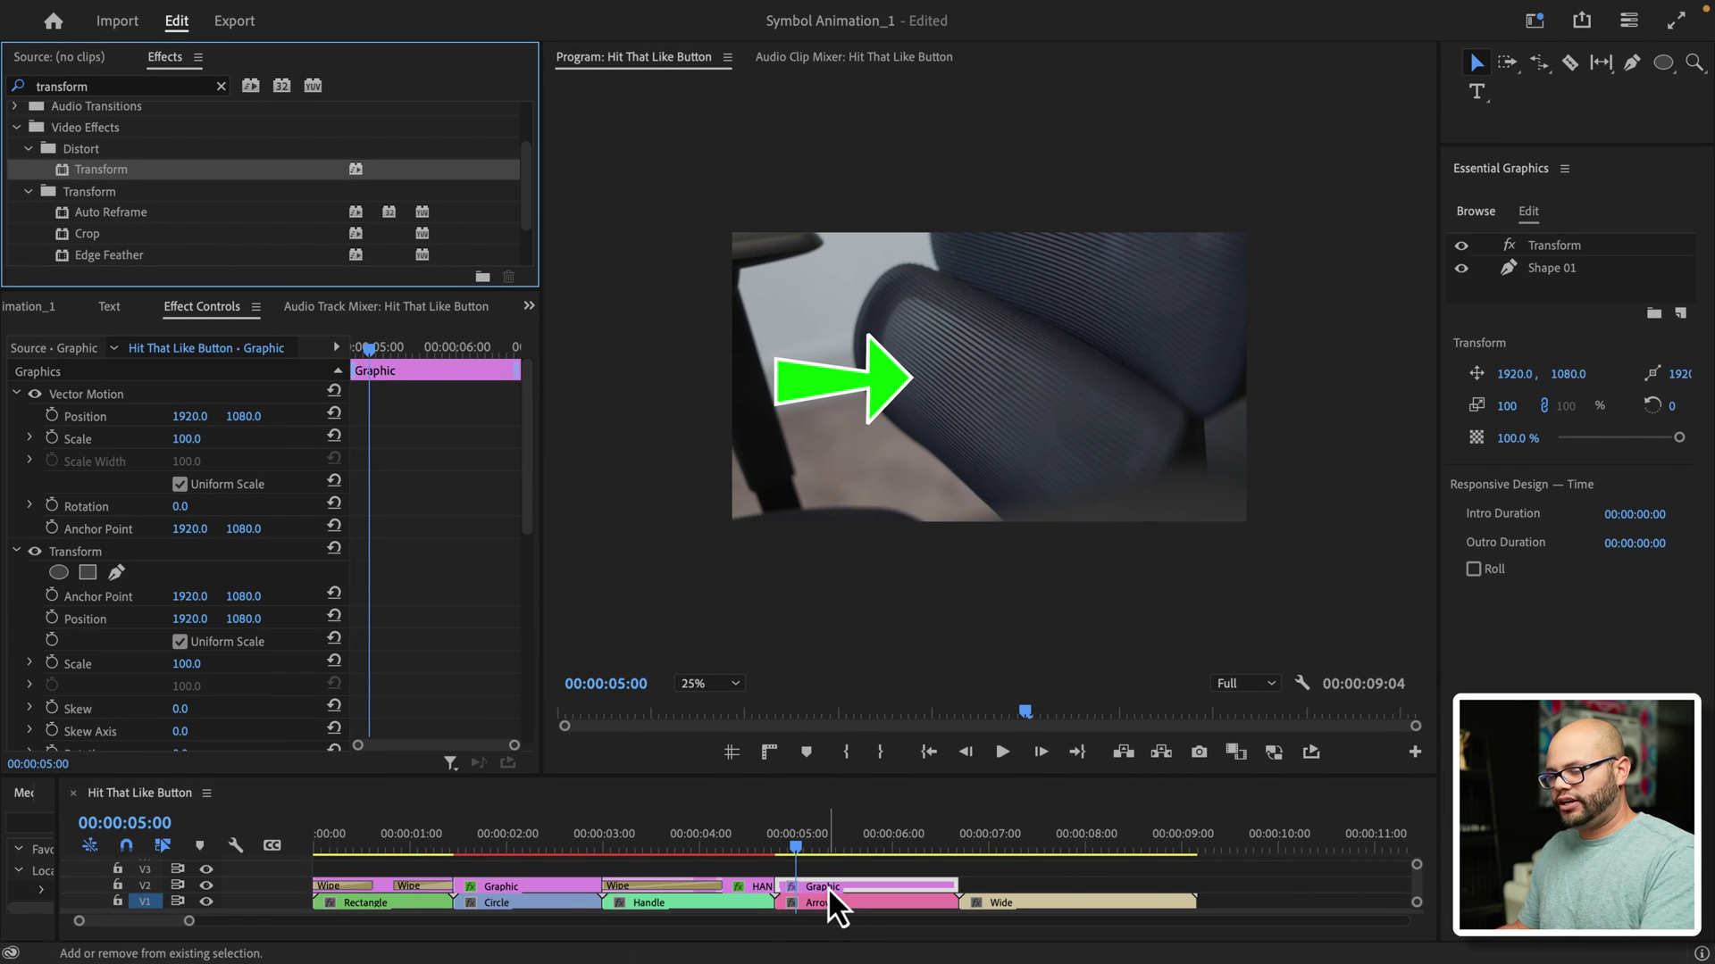
Step: Collapse the Vector Motion and Motion properties in Effect Controls
left_click(16, 394)
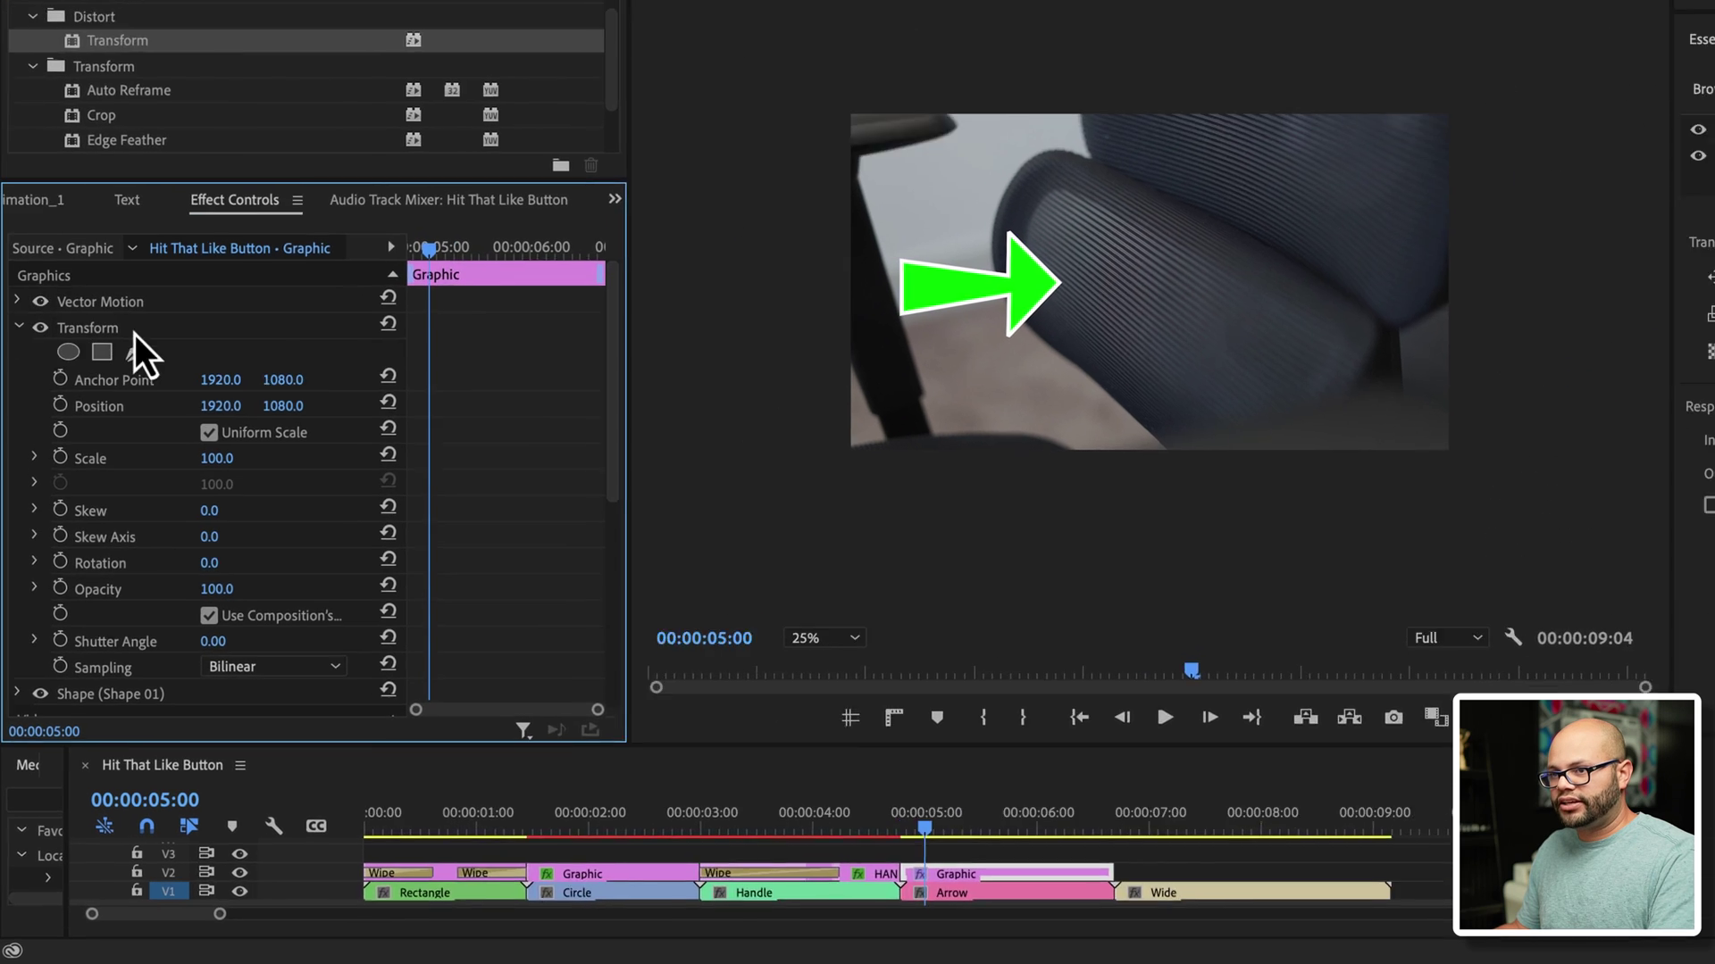
scroll(116, 438, "down", 5)
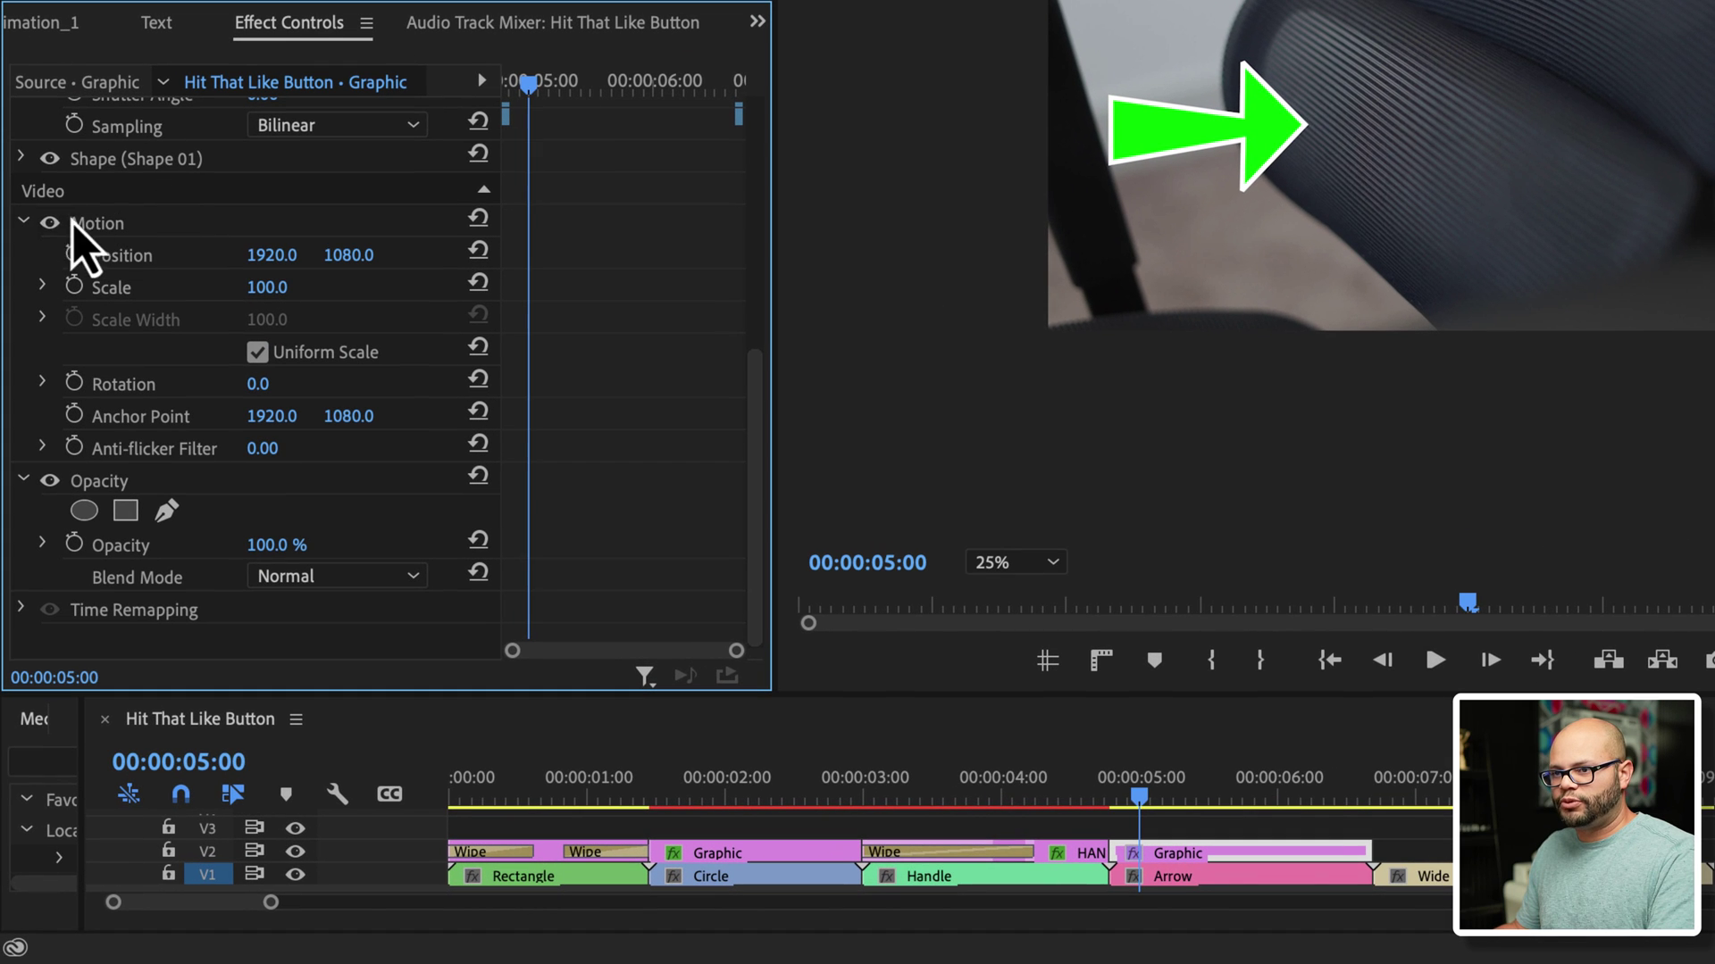
left_click(25, 225)
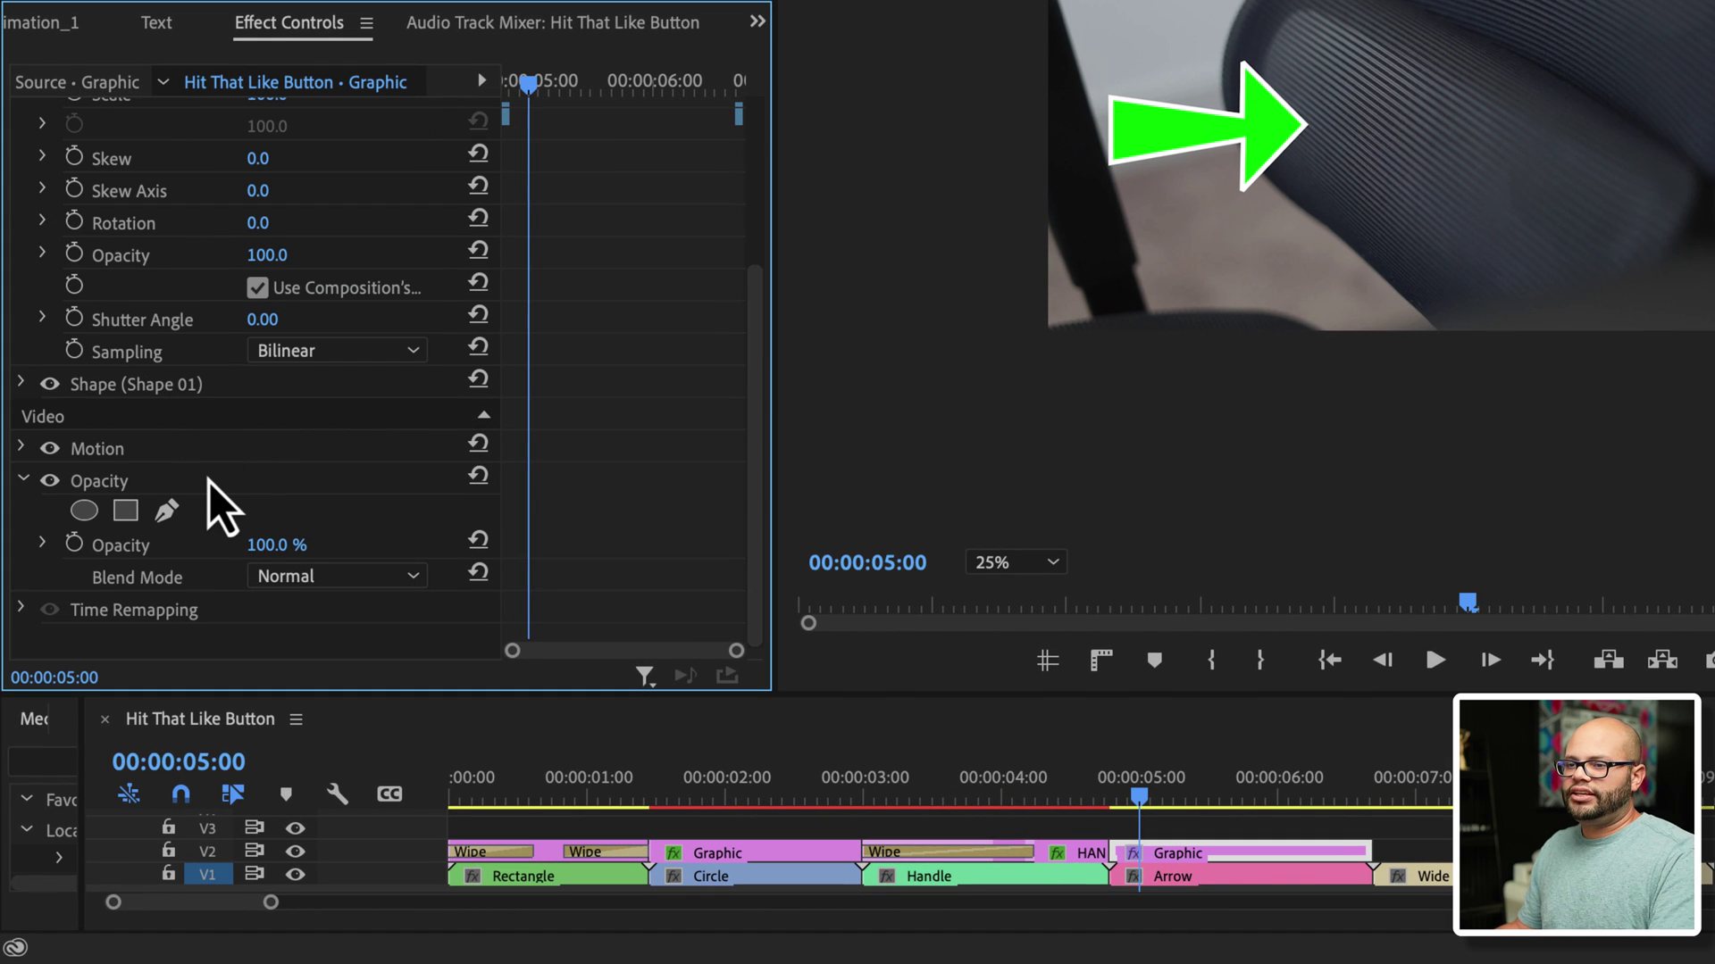
scroll(40, 449, "up", 4)
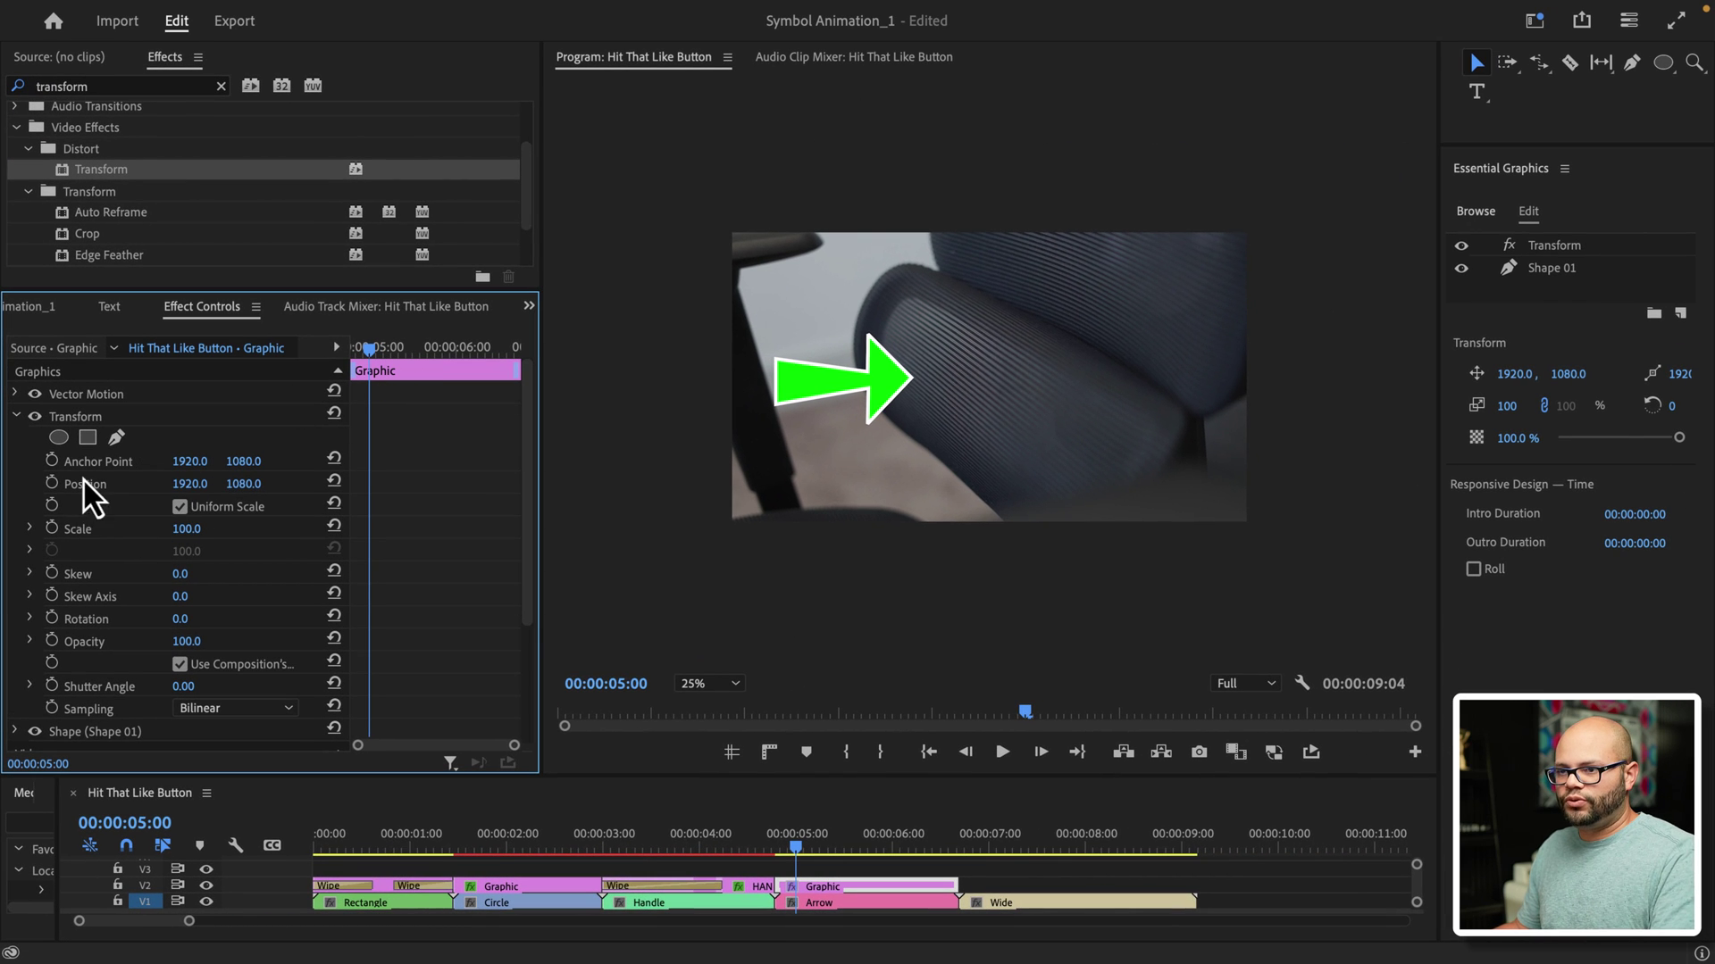
Step: Keyframe the arrow's Transform Position at 5:00, then set X to 286 at the clip start
left_click(52, 484)
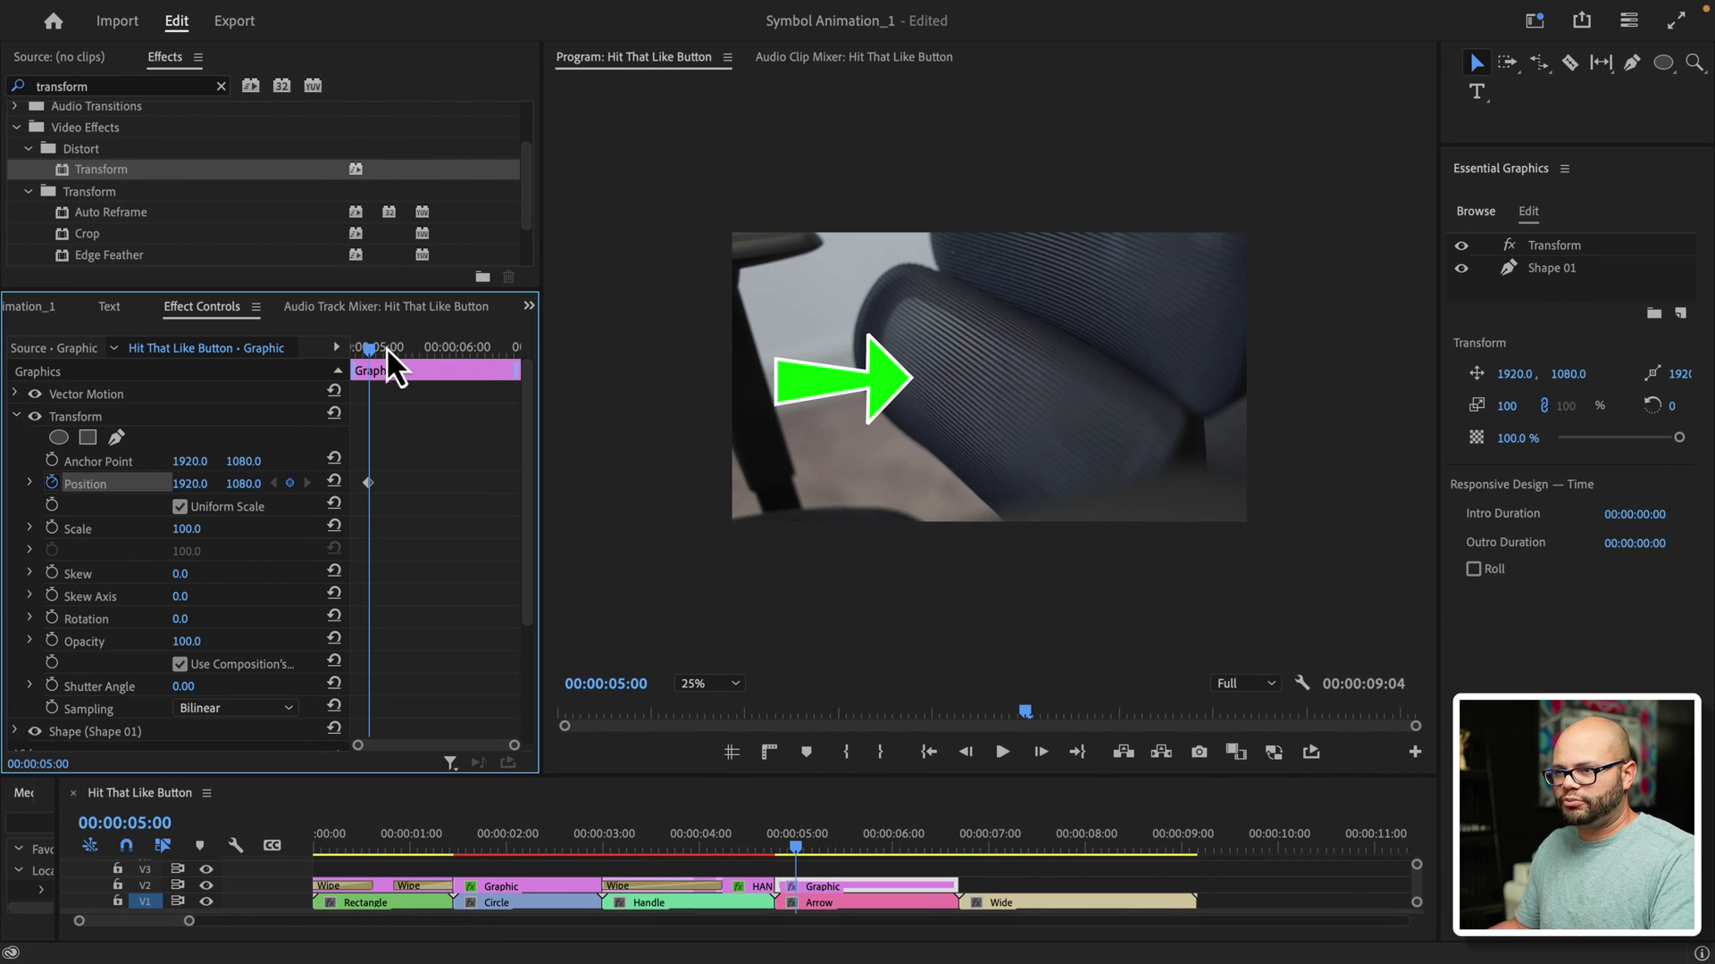
left_click_drag(369, 347, 261, 409)
left_click_drag(185, 483, 185, 481)
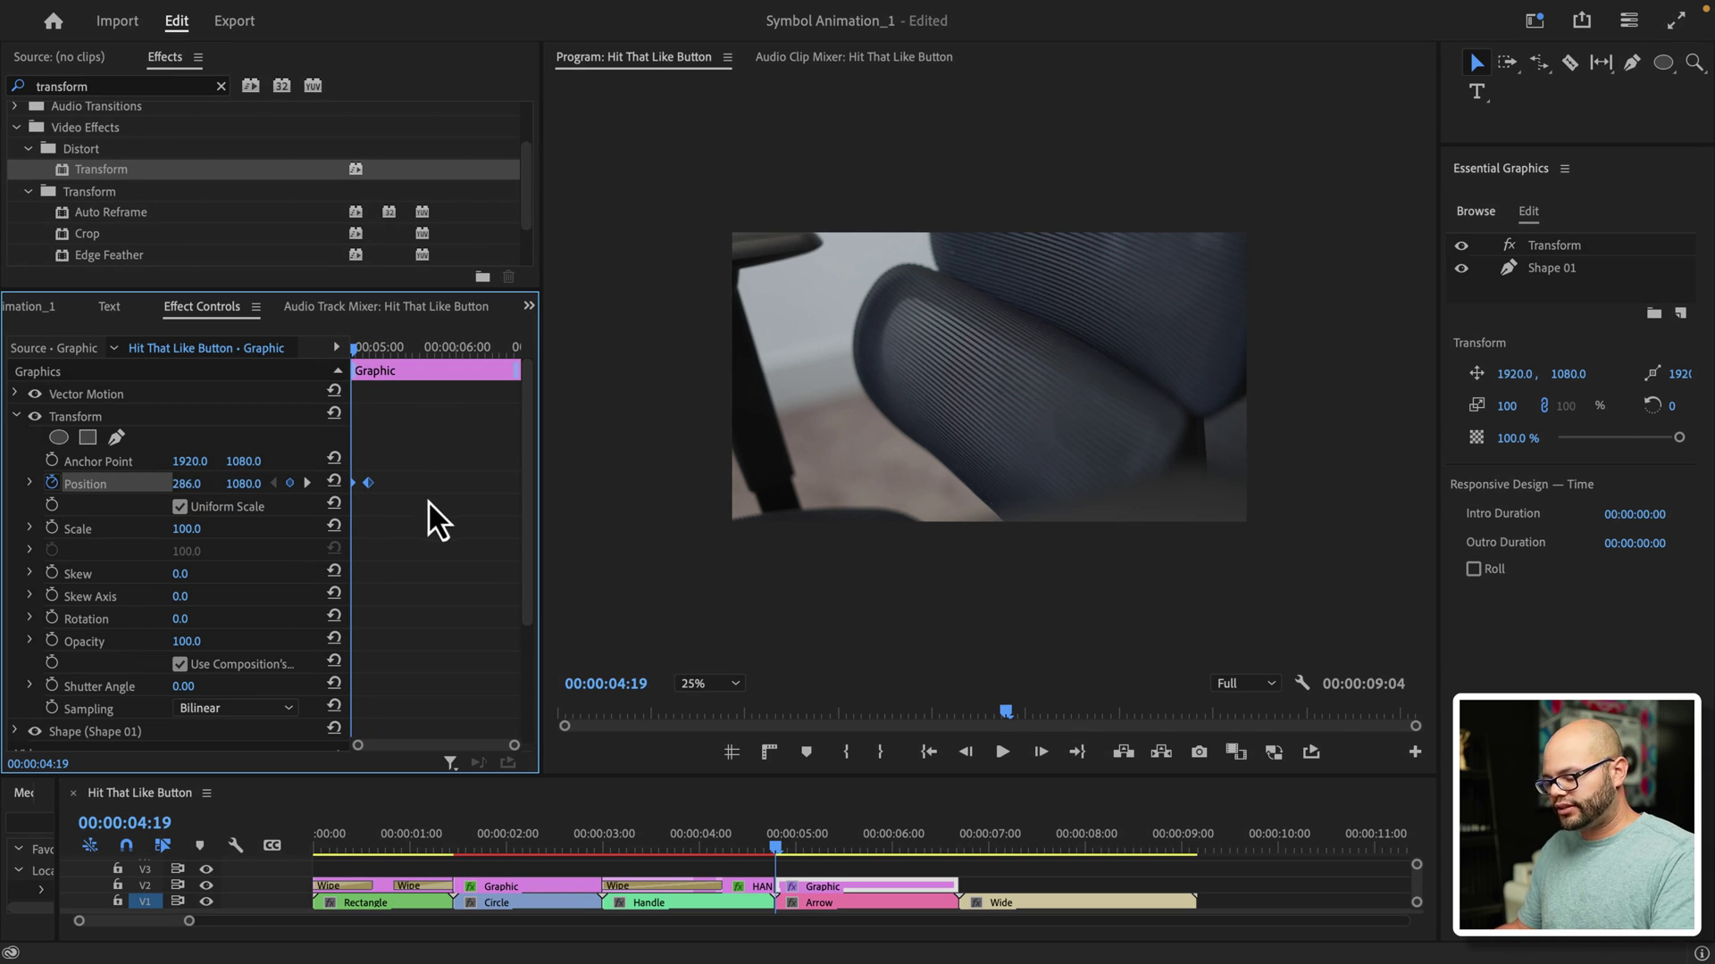
Step: Apply Ease In and Ease Out to the position keyframes and reveal the velocity graph
right_click(373, 479)
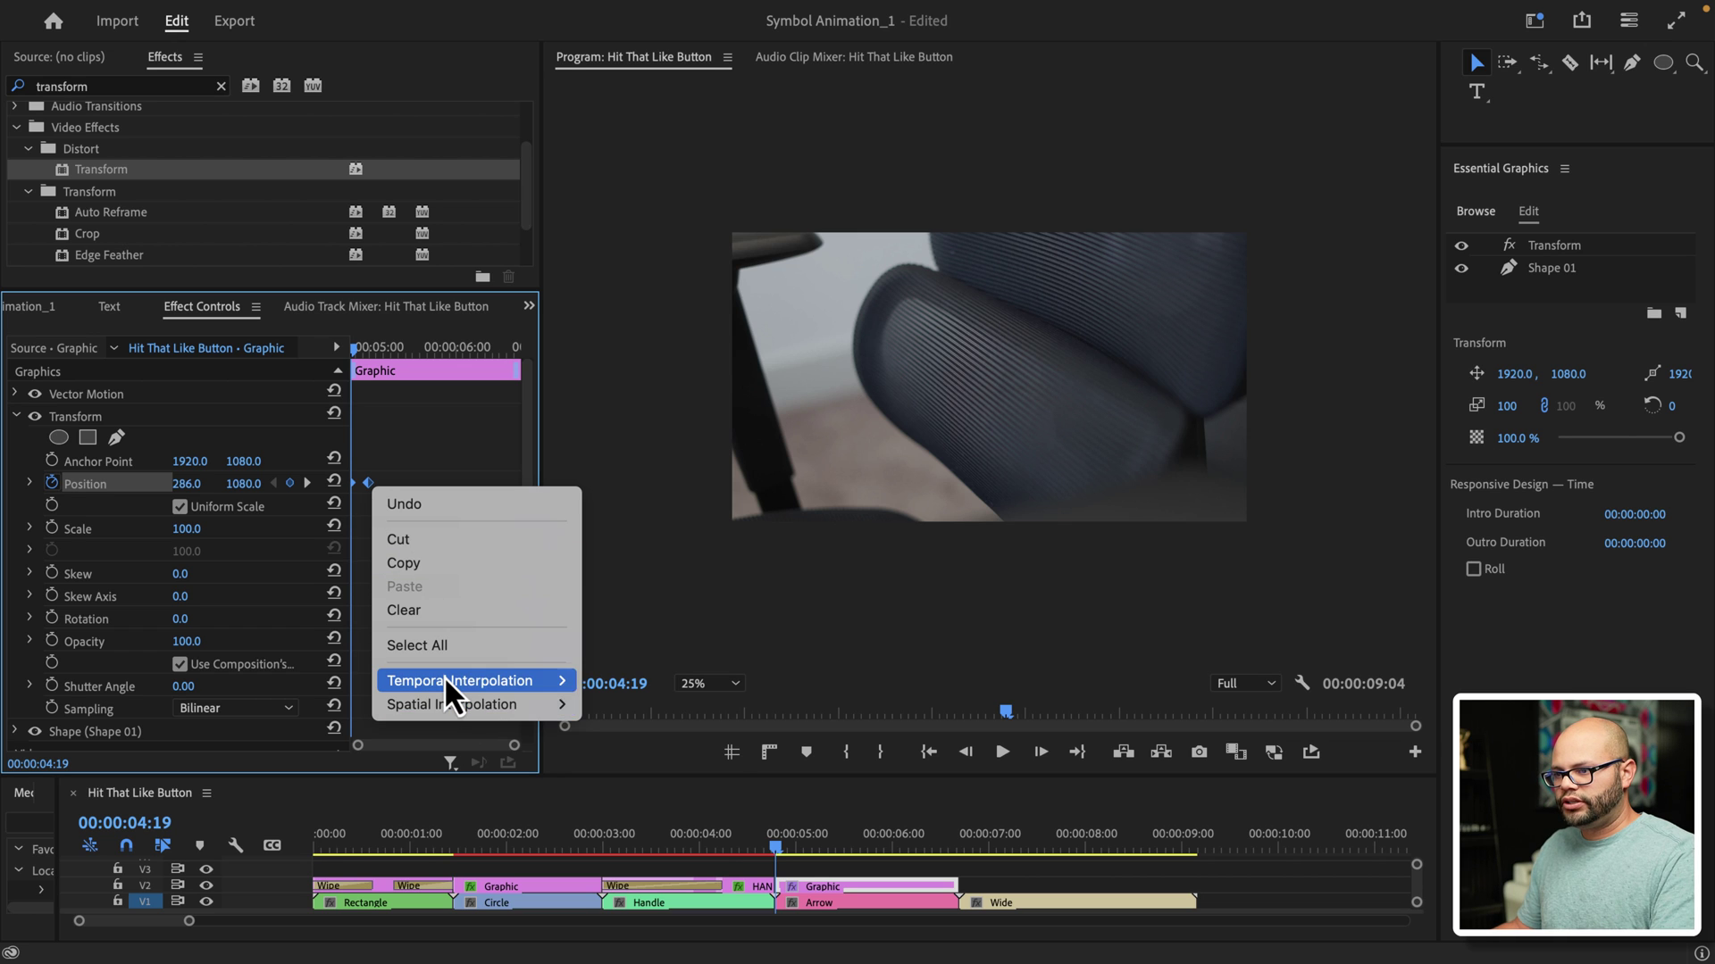
mouse_move(461, 676)
left_click(692, 808)
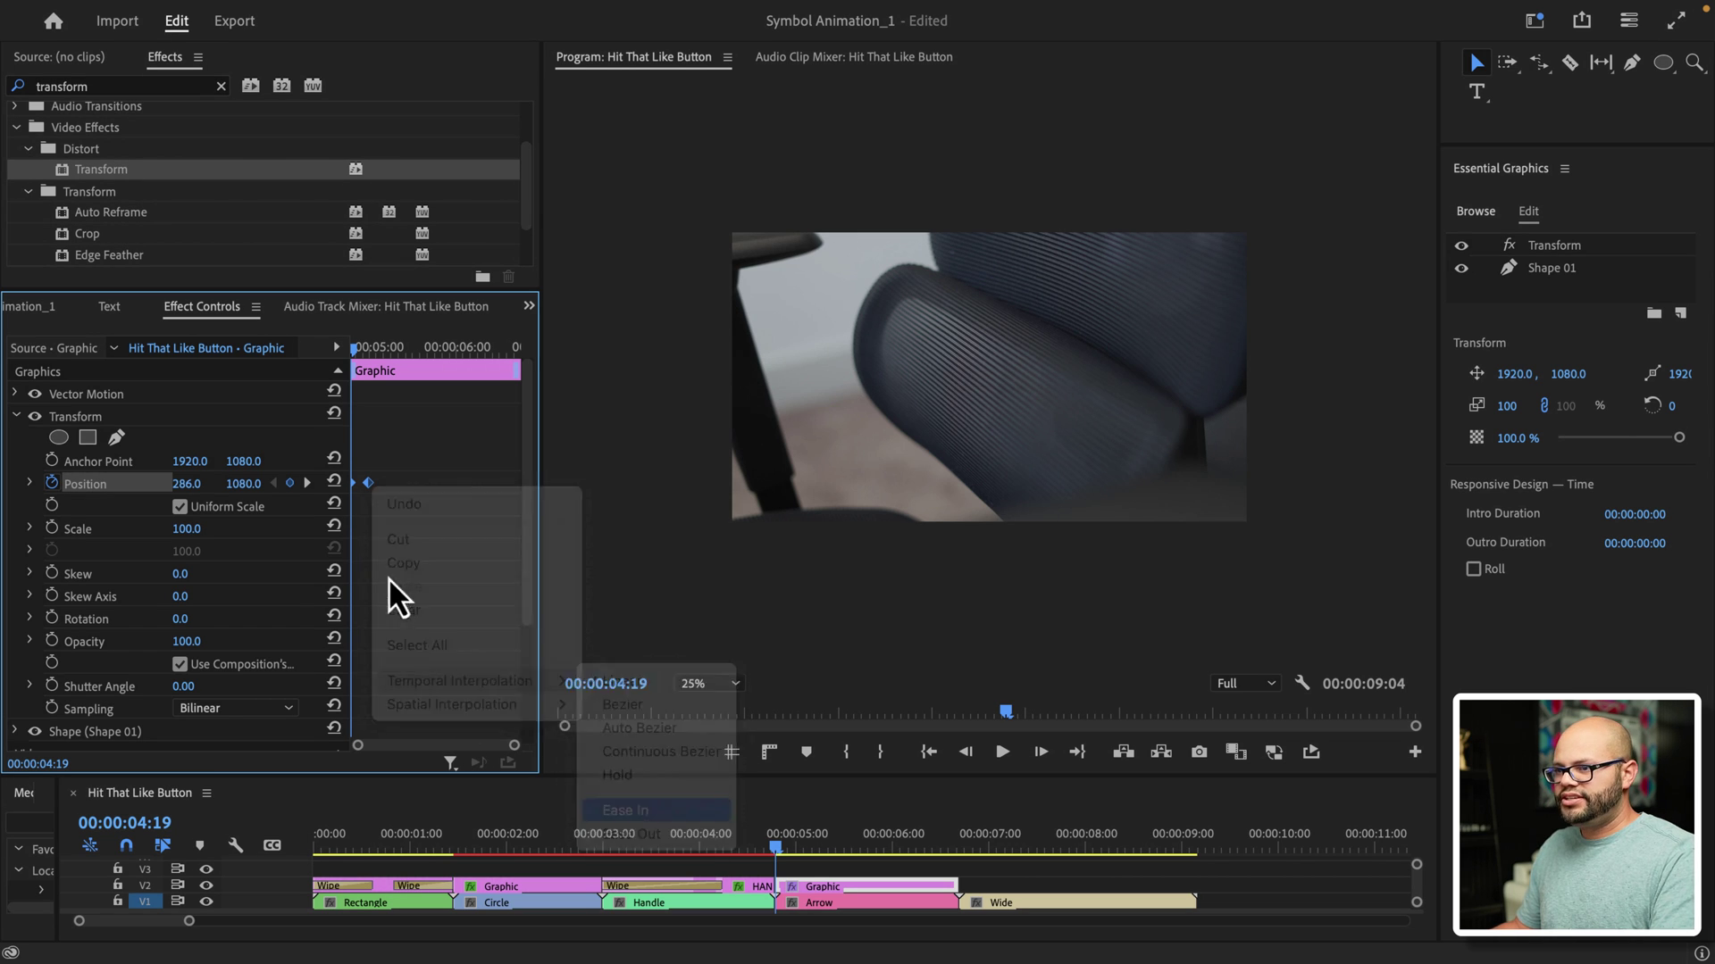
right_click(368, 489)
mouse_move(536, 686)
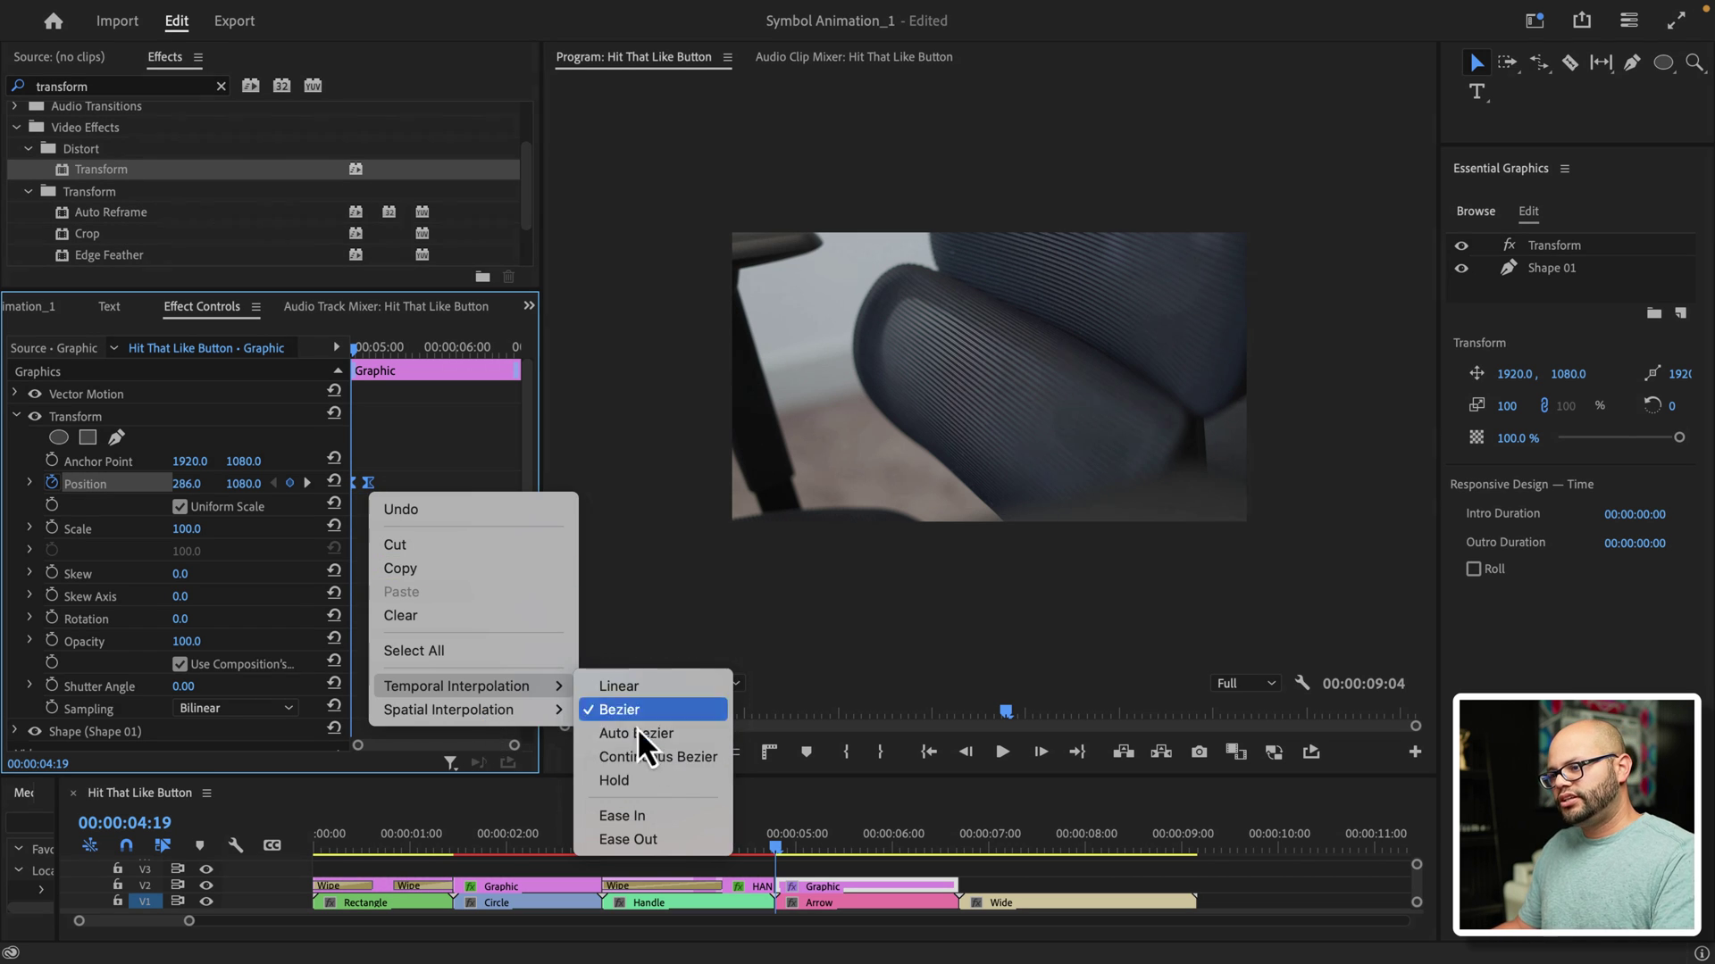
left_click(666, 834)
left_click(30, 483)
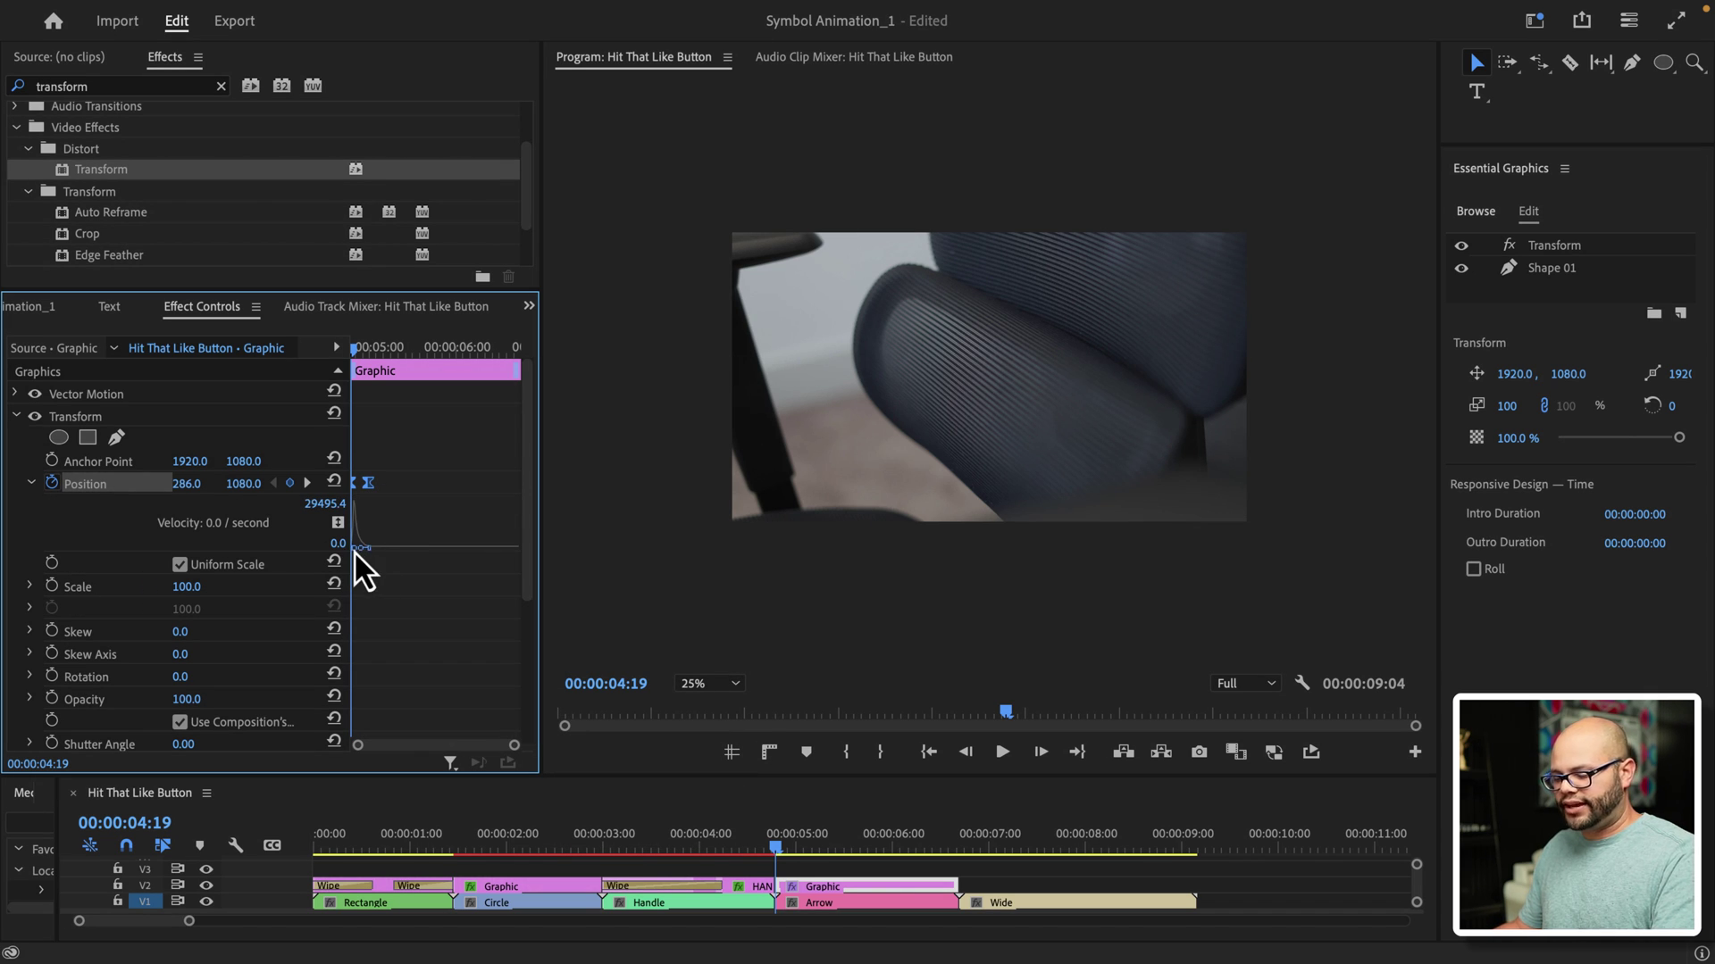
scroll(357, 546, "up", 3)
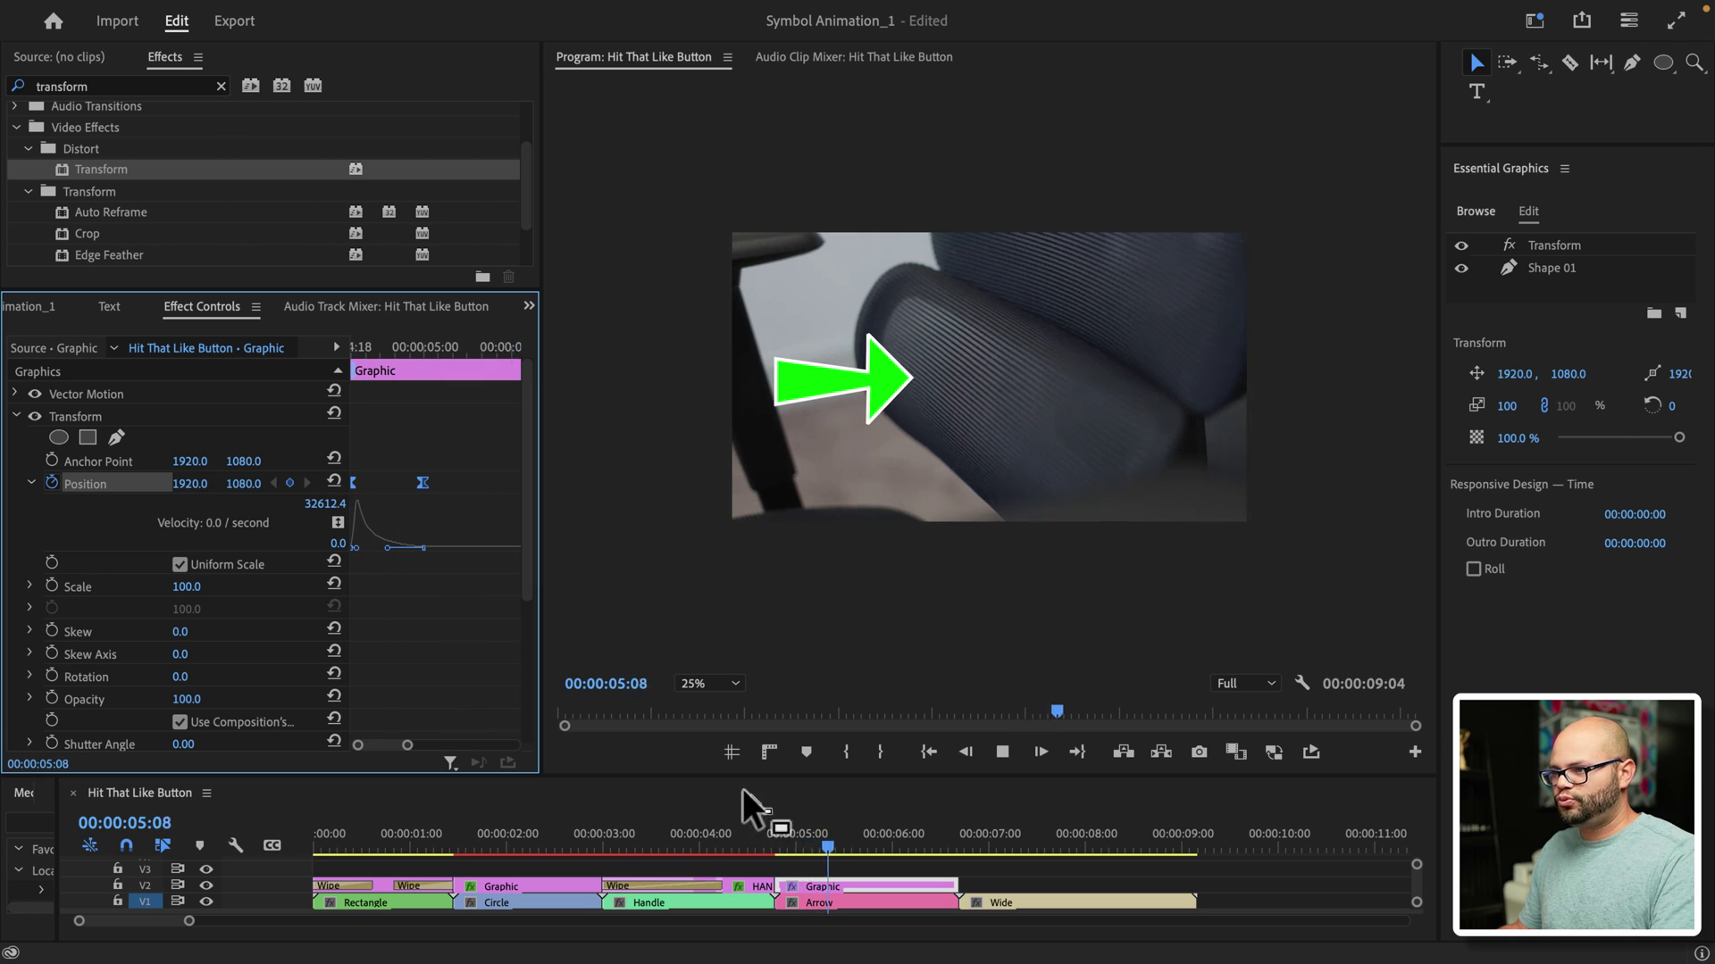
Step: Shift both Position keyframes later and play back the arrow's slide-in
left_click_drag(426, 490, 486, 489)
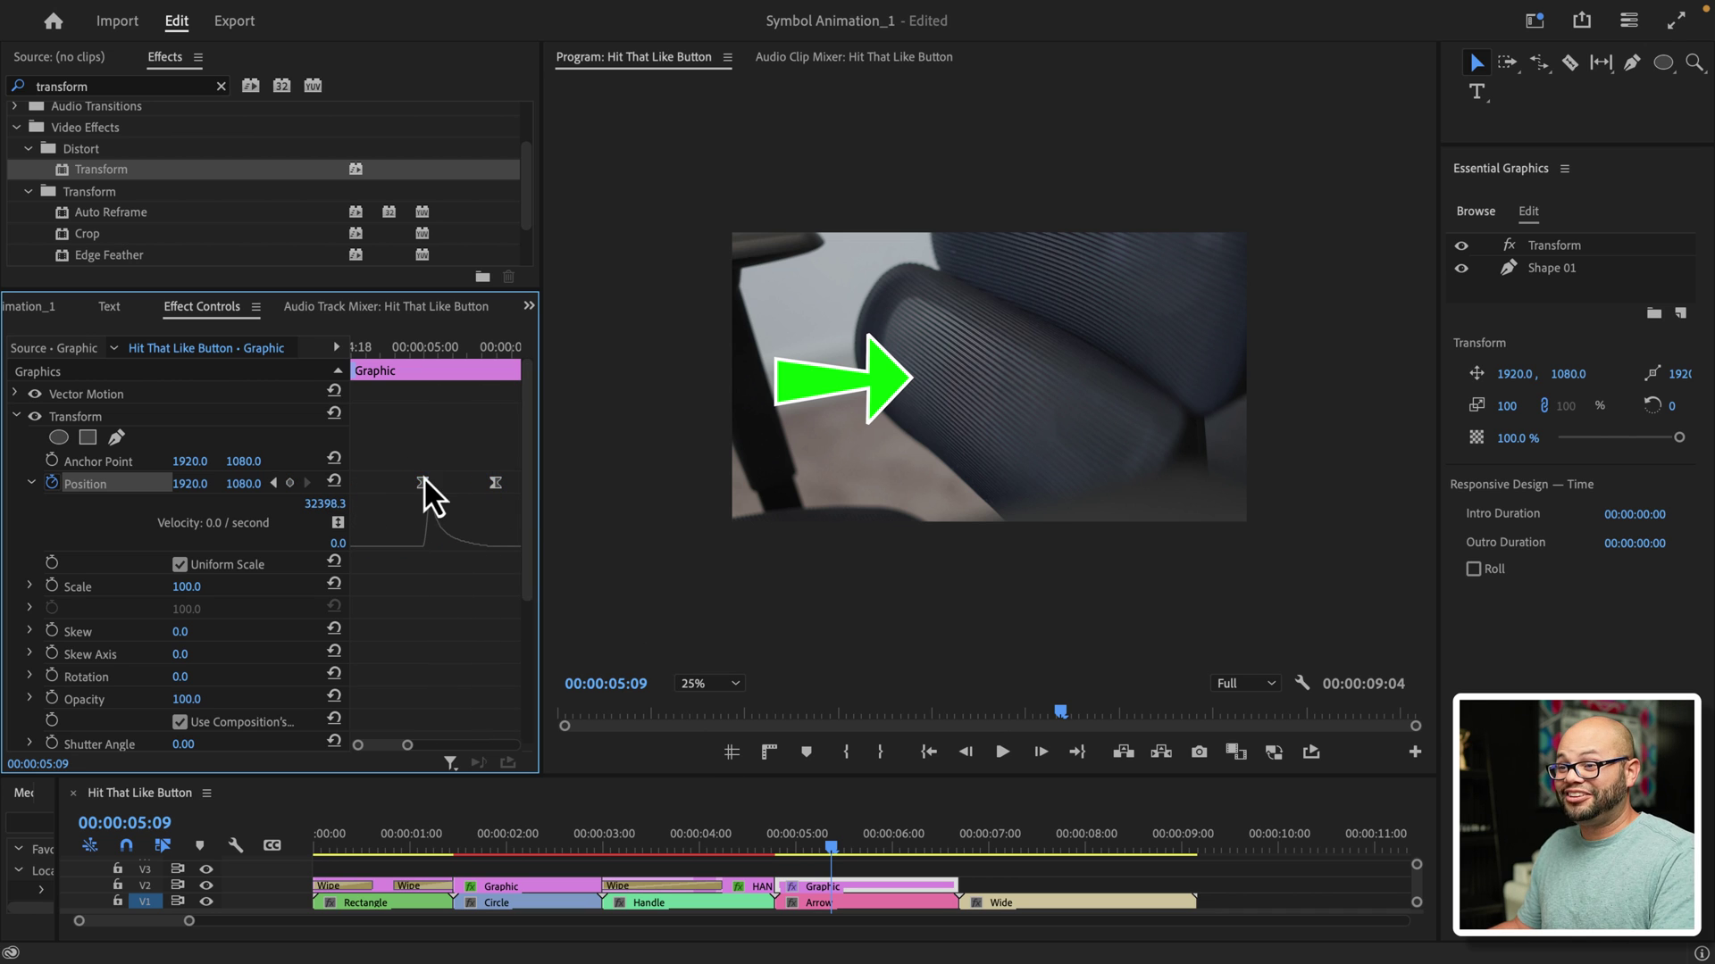
scroll(257, 647, "down", 3)
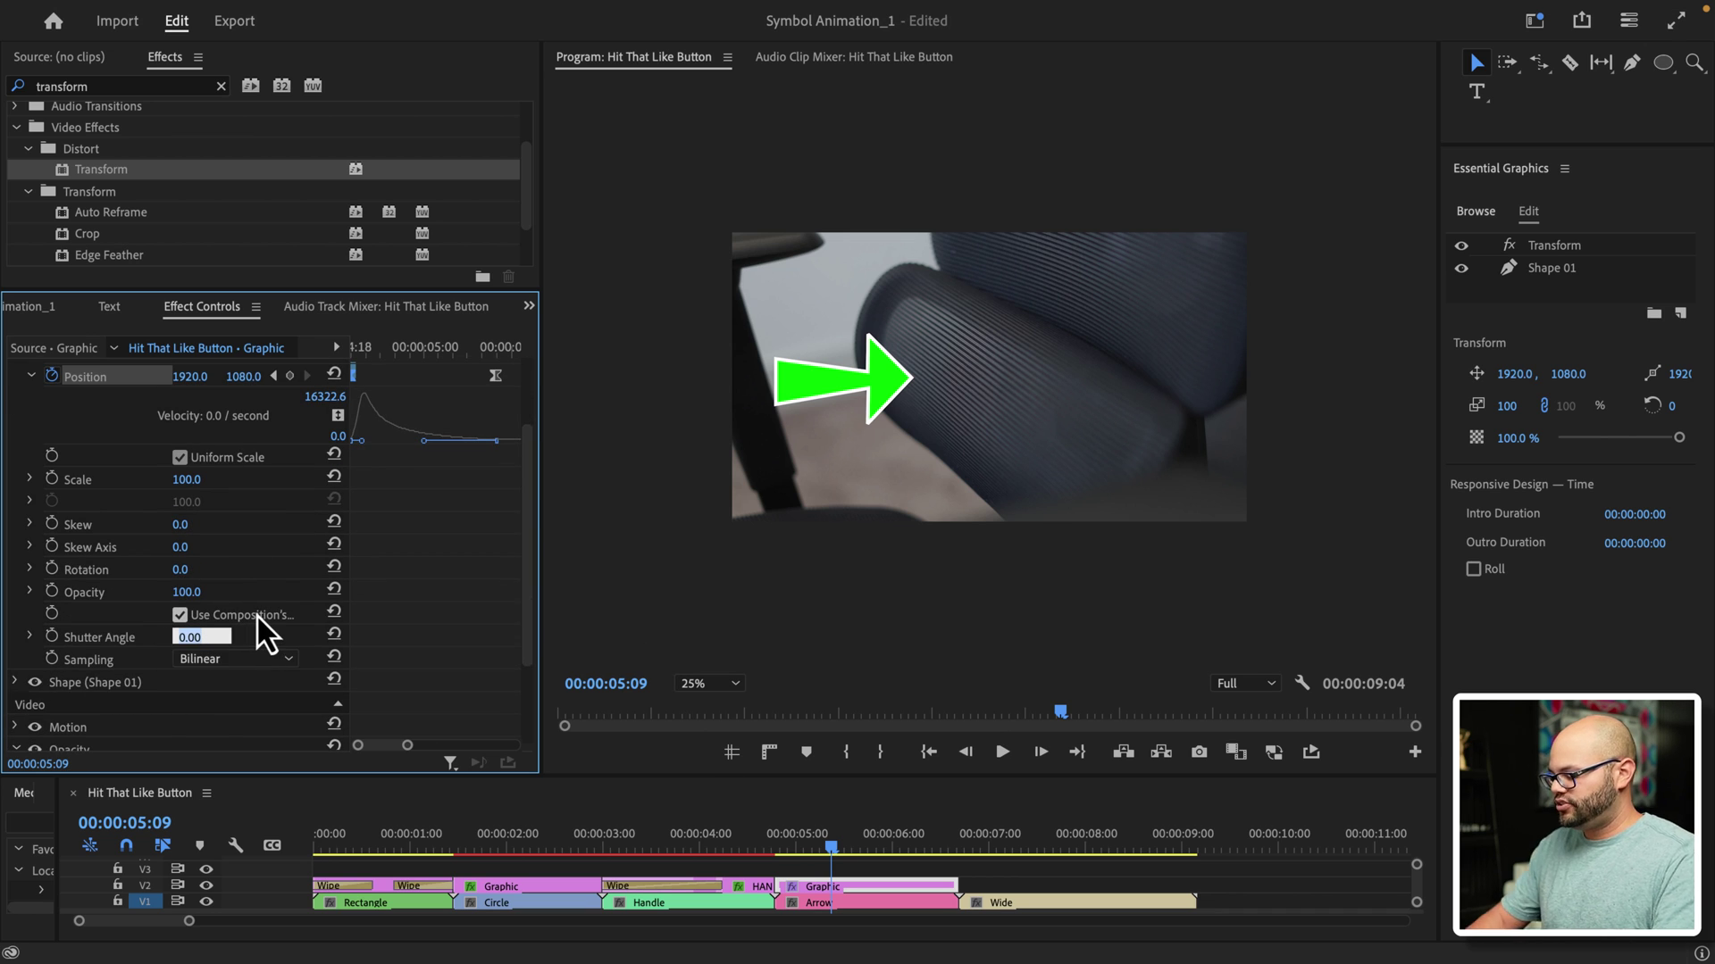
left_click(750, 835)
key("space")
key("space")
Step: Try the Transform Shutter Angle at 0 and 360, settle on 180, and preview the blur
left_click_drag(825, 846, 784, 844)
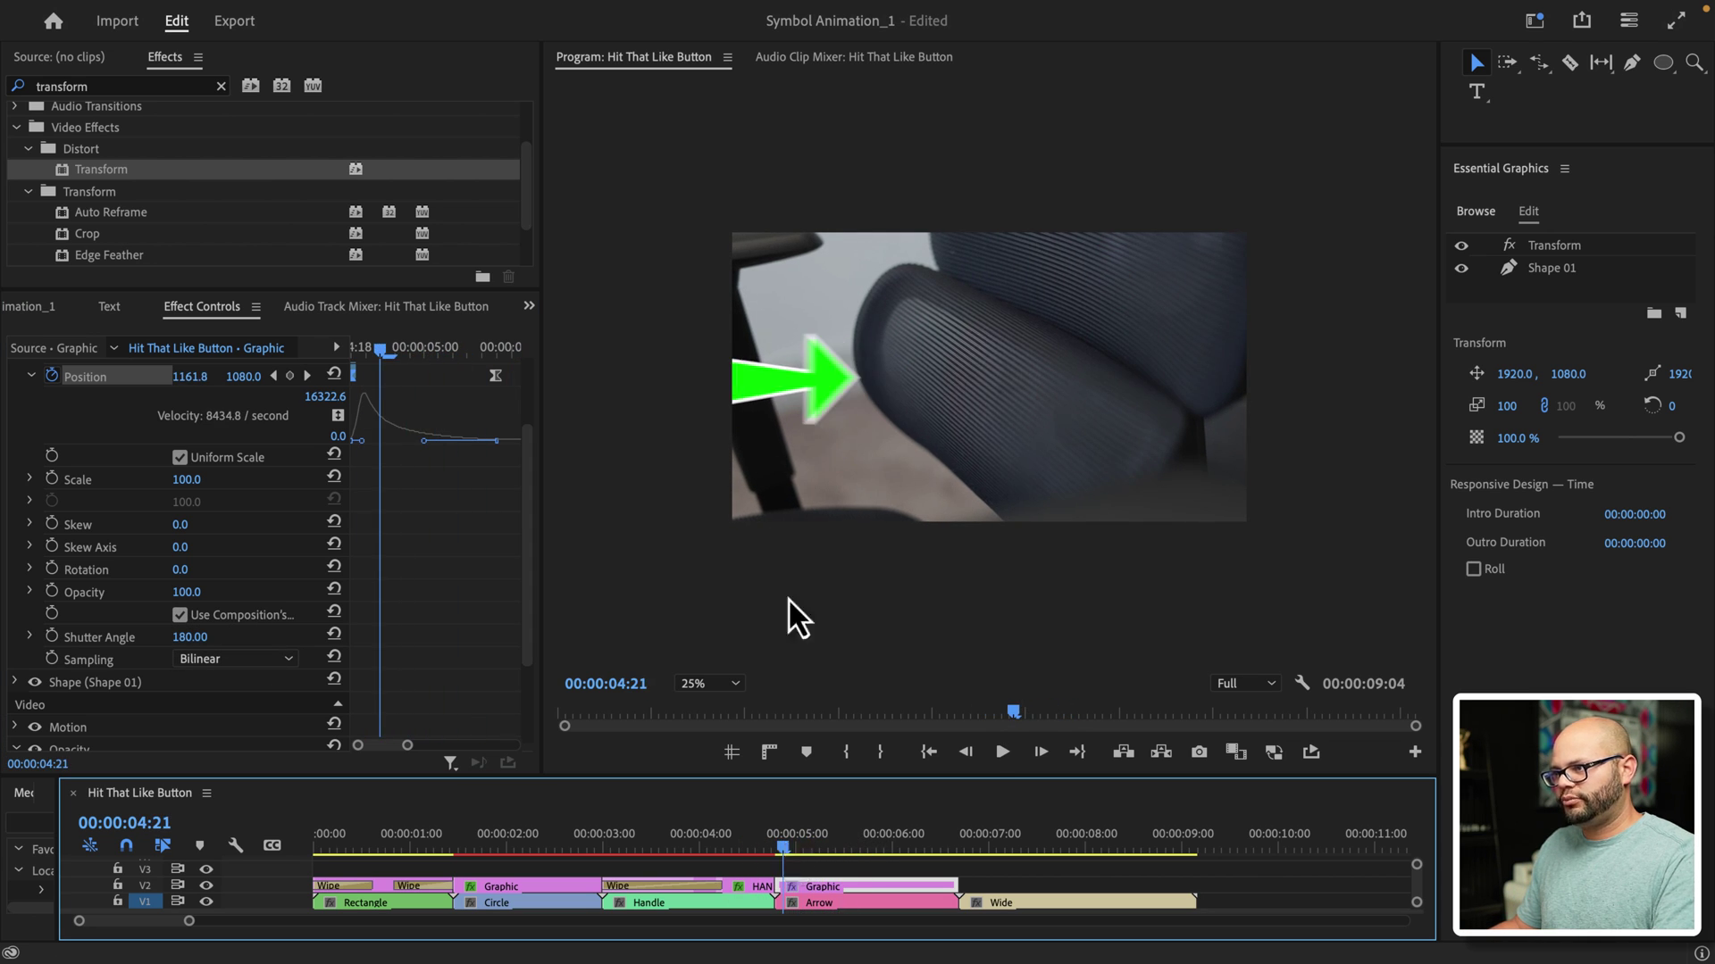
left_click_drag(185, 637, 196, 643)
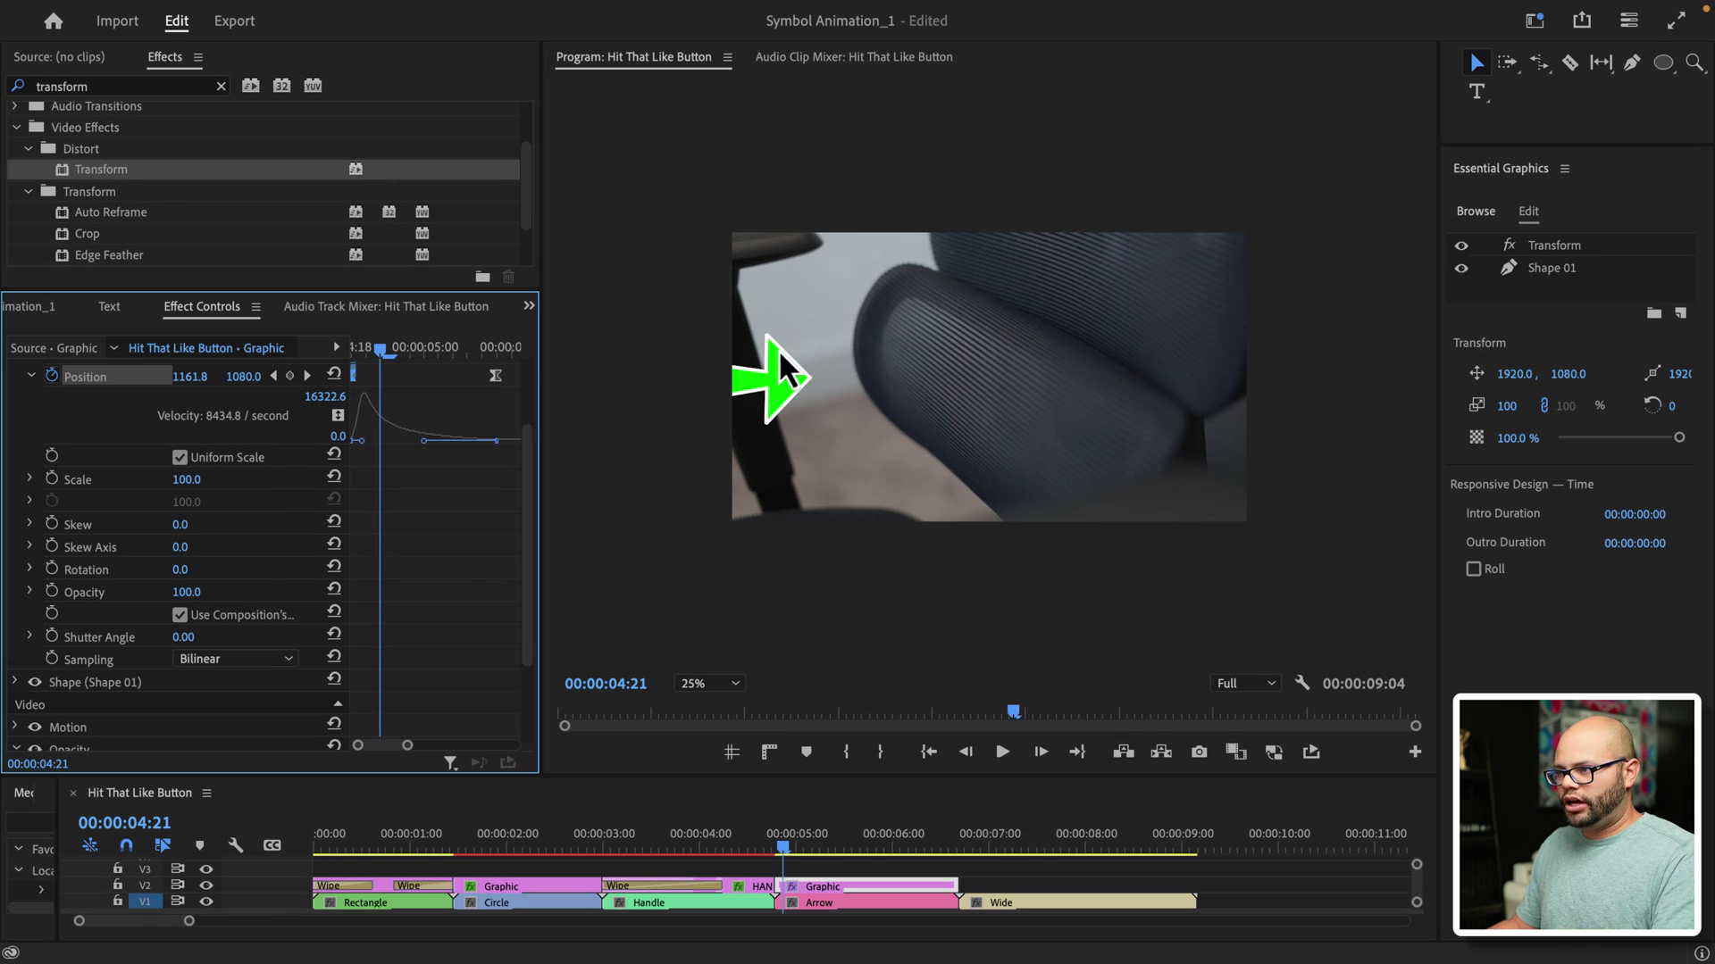
left_click_drag(191, 644, 191, 645)
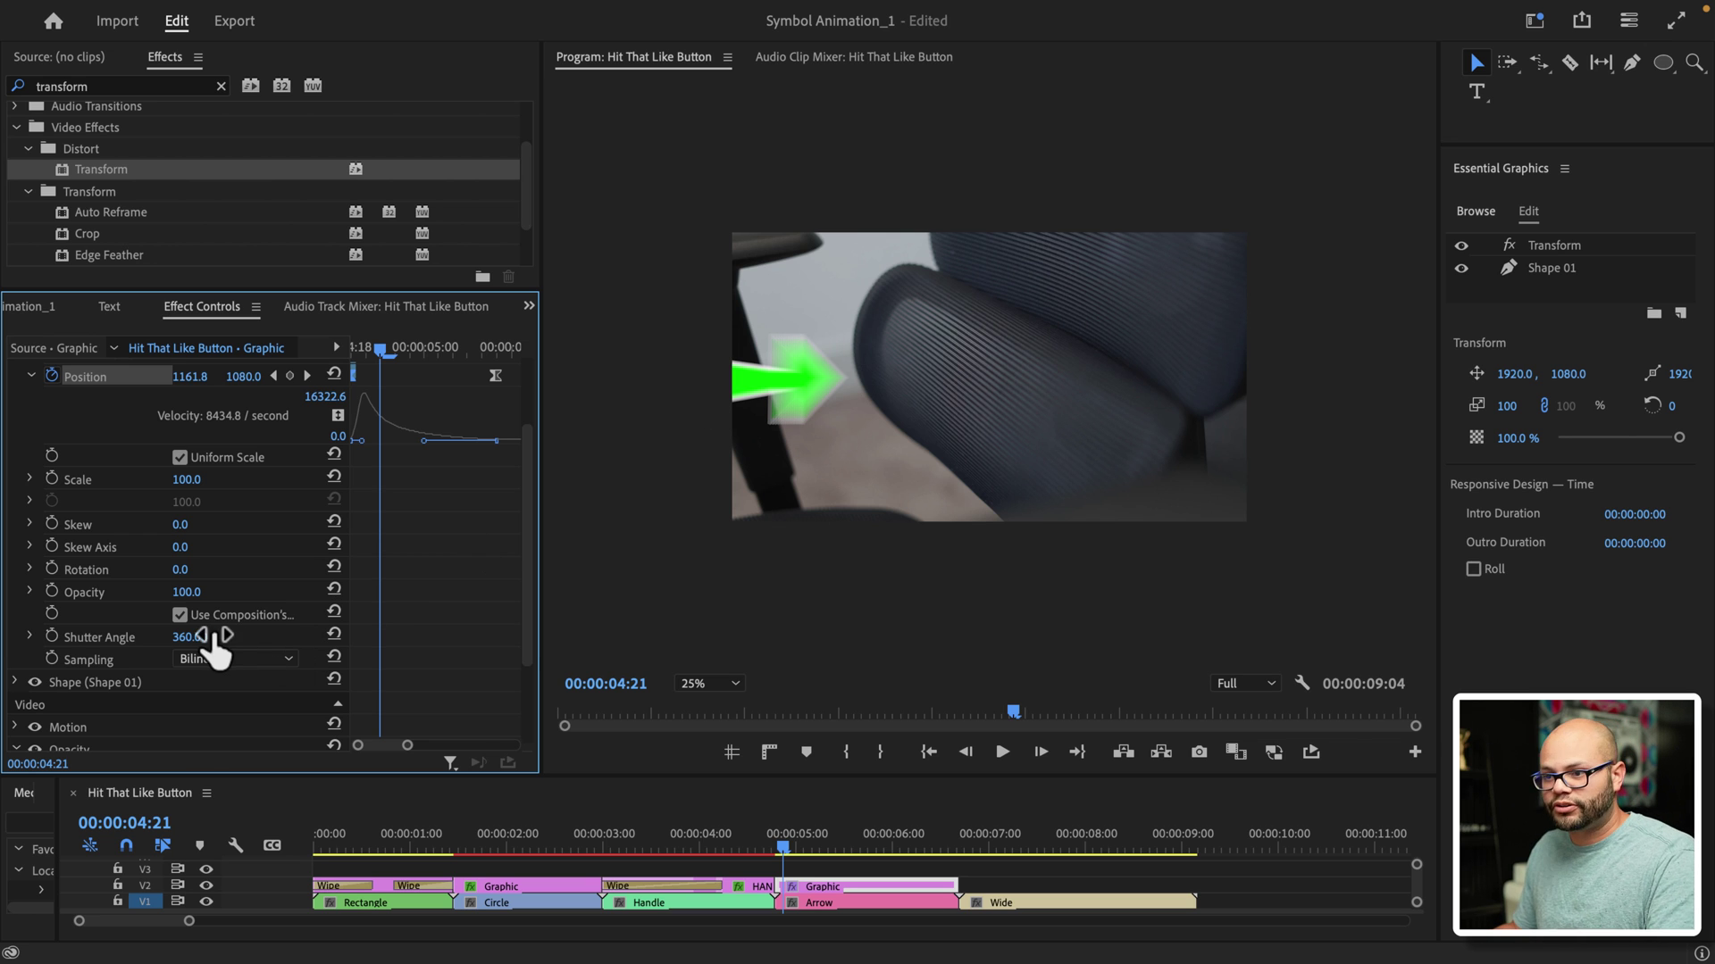
type("180")
key("Return")
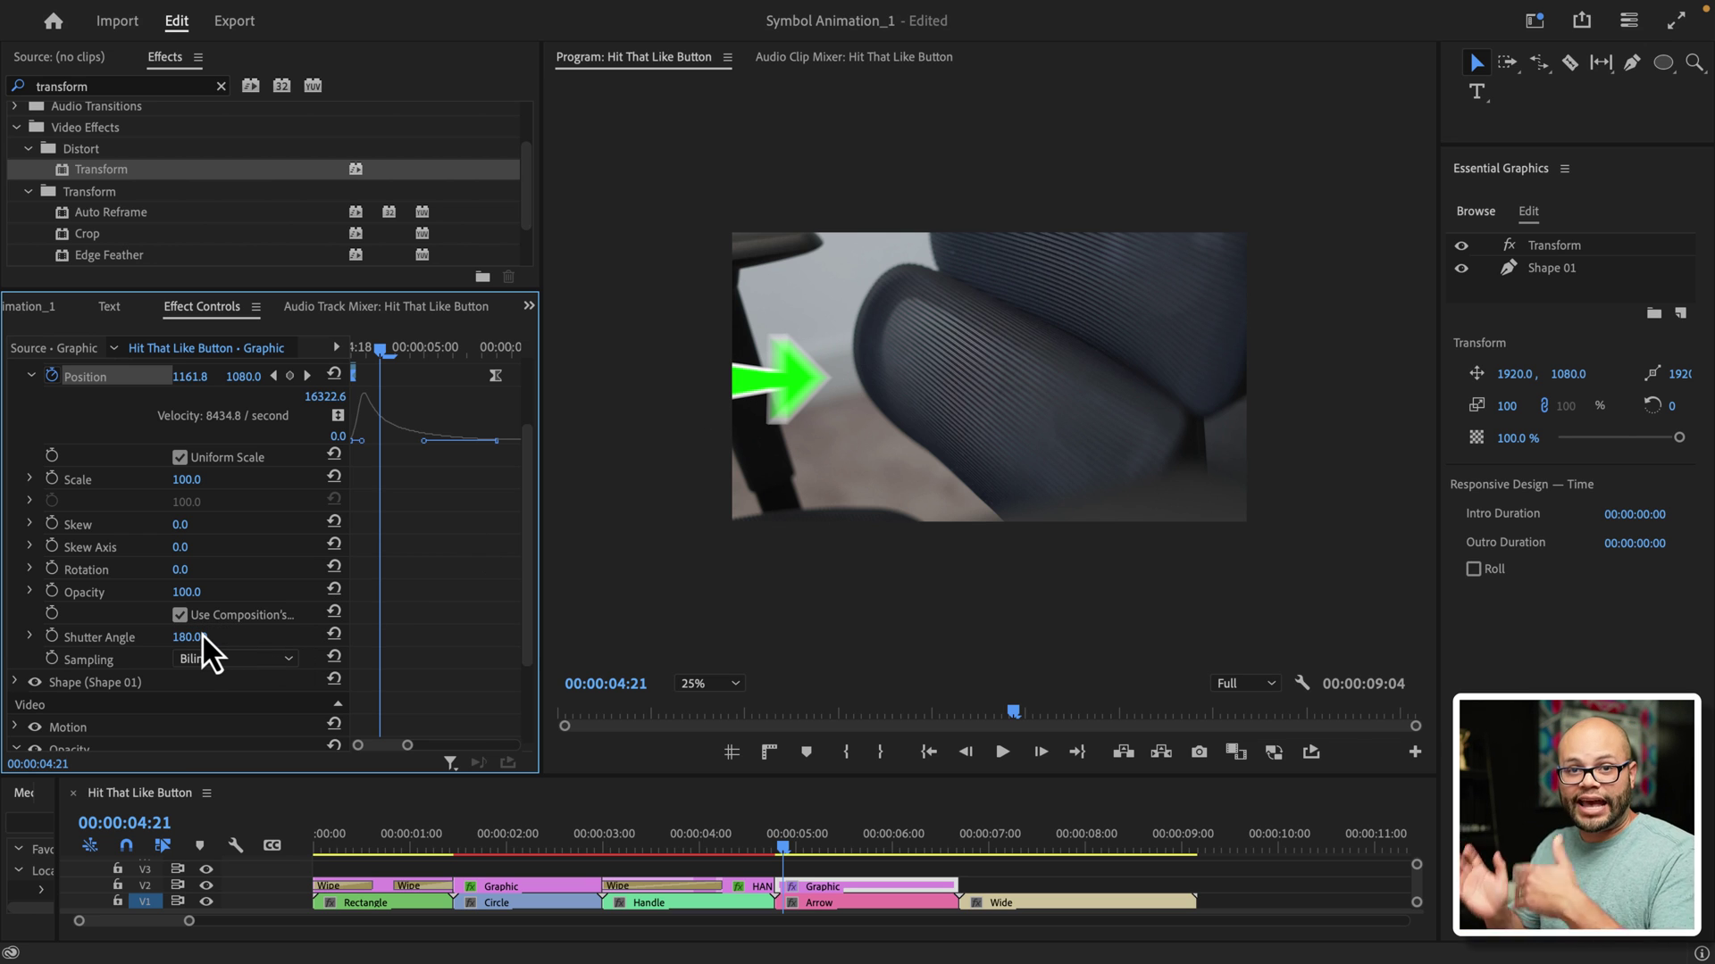
left_click(785, 834)
key("space")
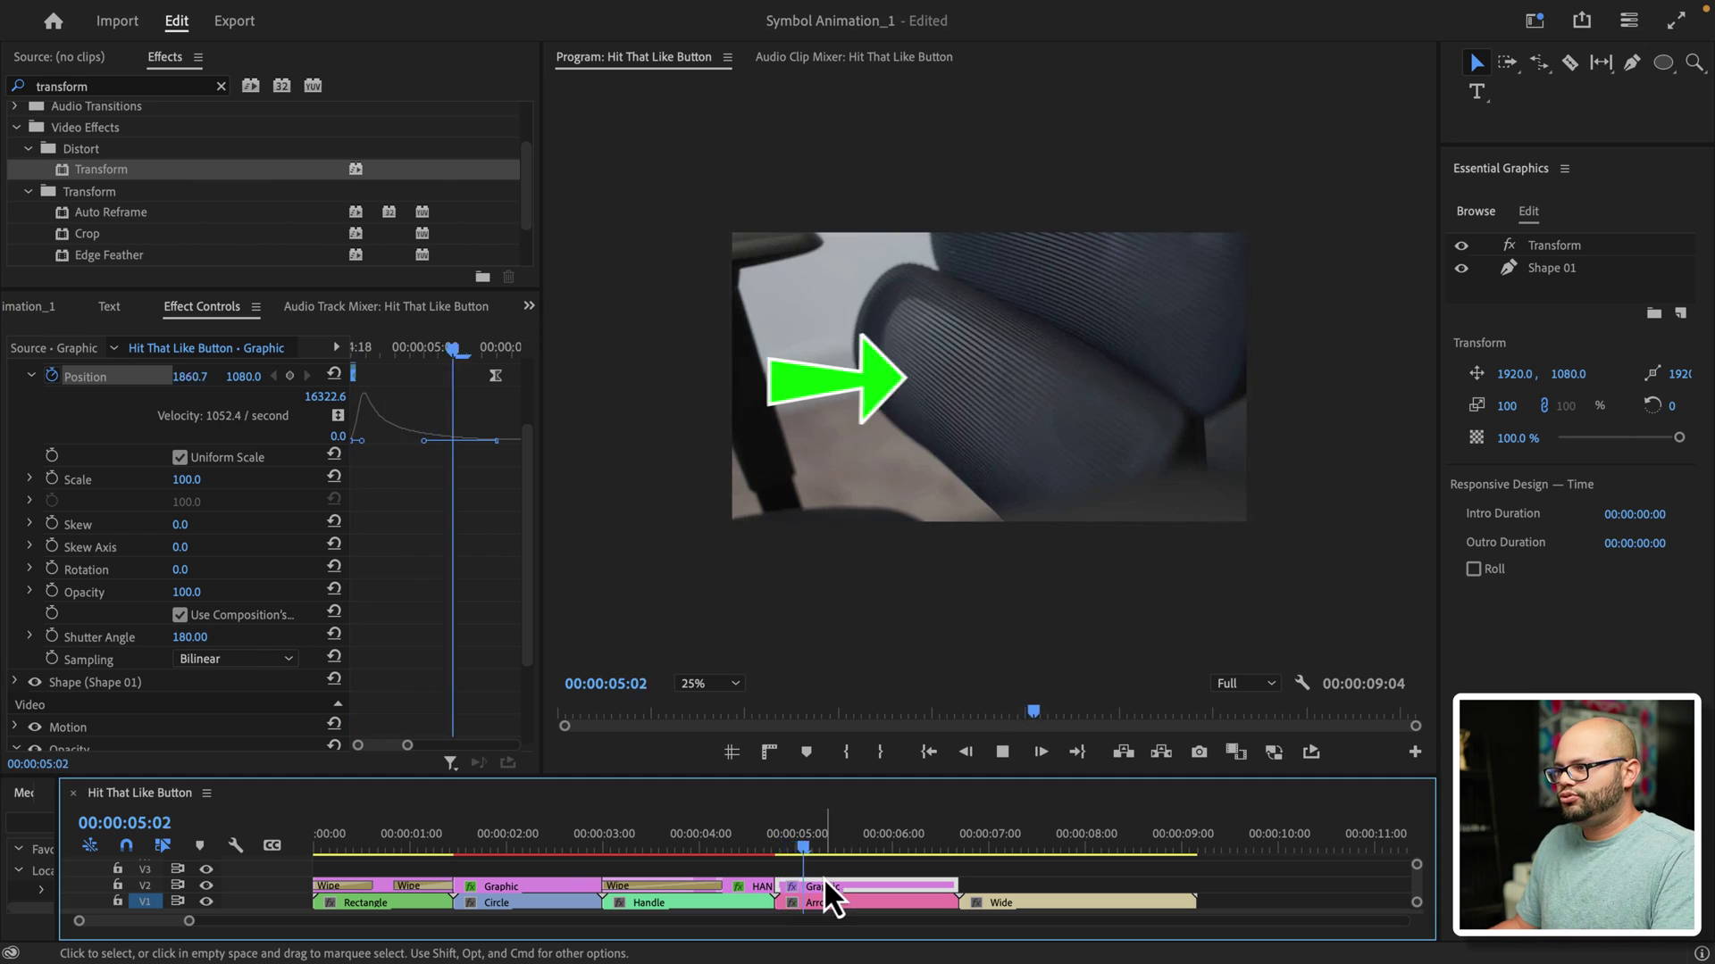
key("space")
Step: Deselect the clips and zoom out to the full Hit That Like Button sequence
left_click(958, 861)
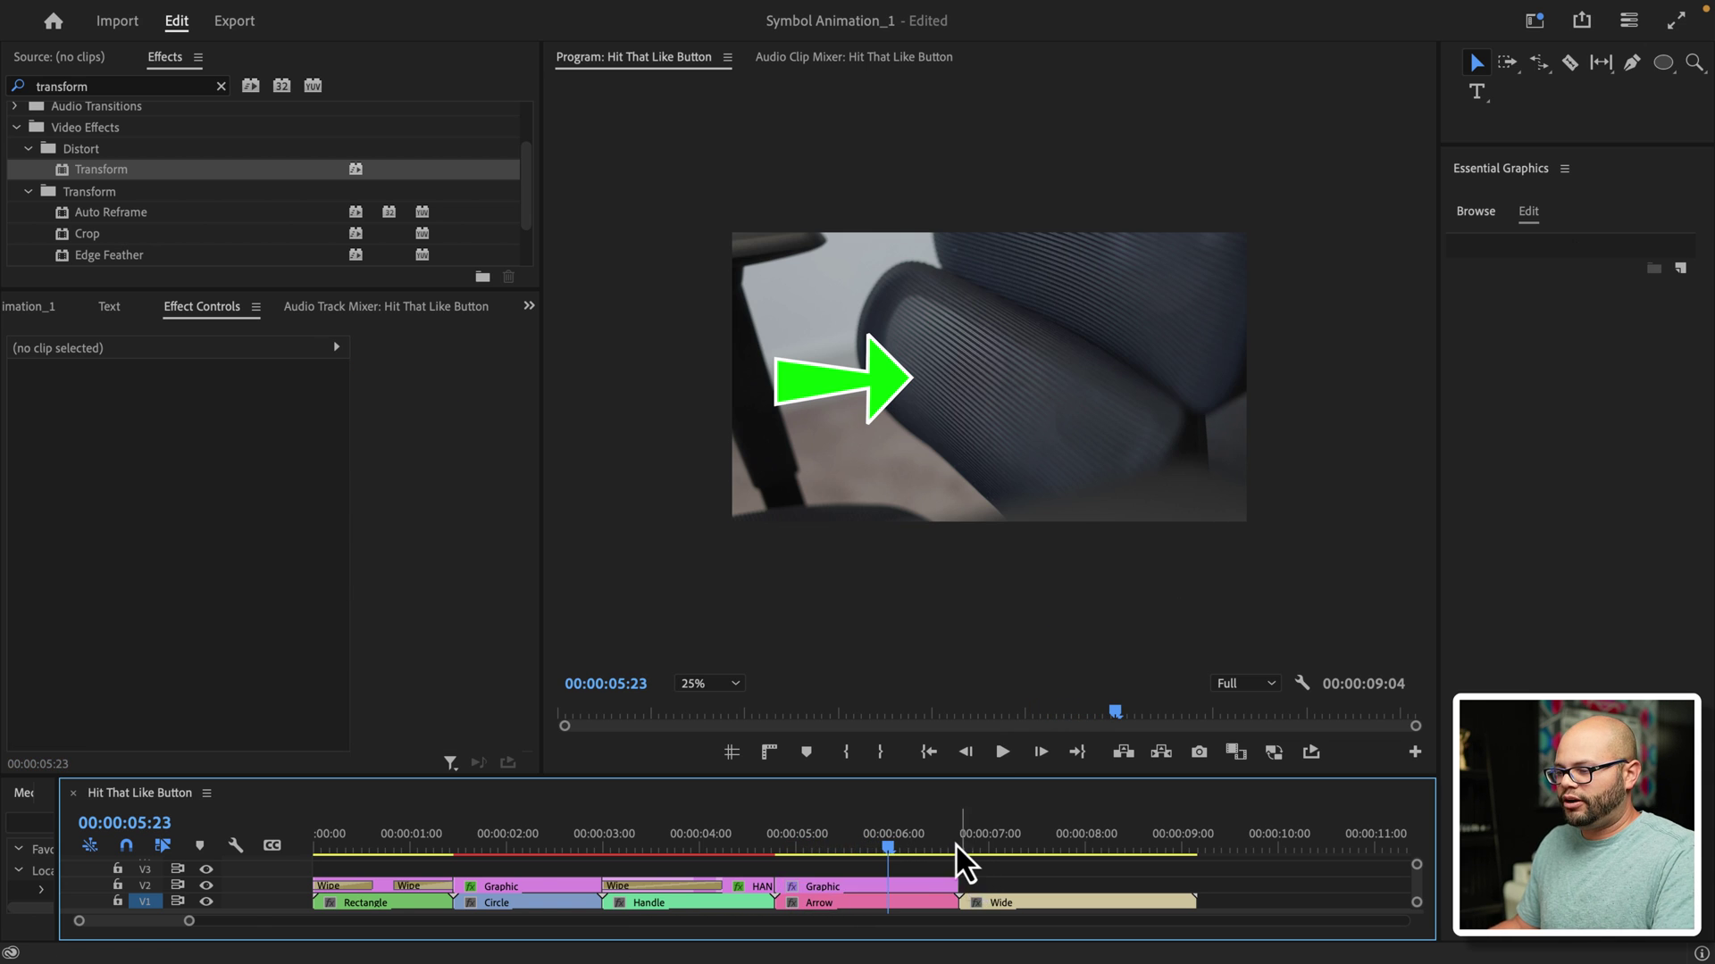
key("minus")
key("minus")
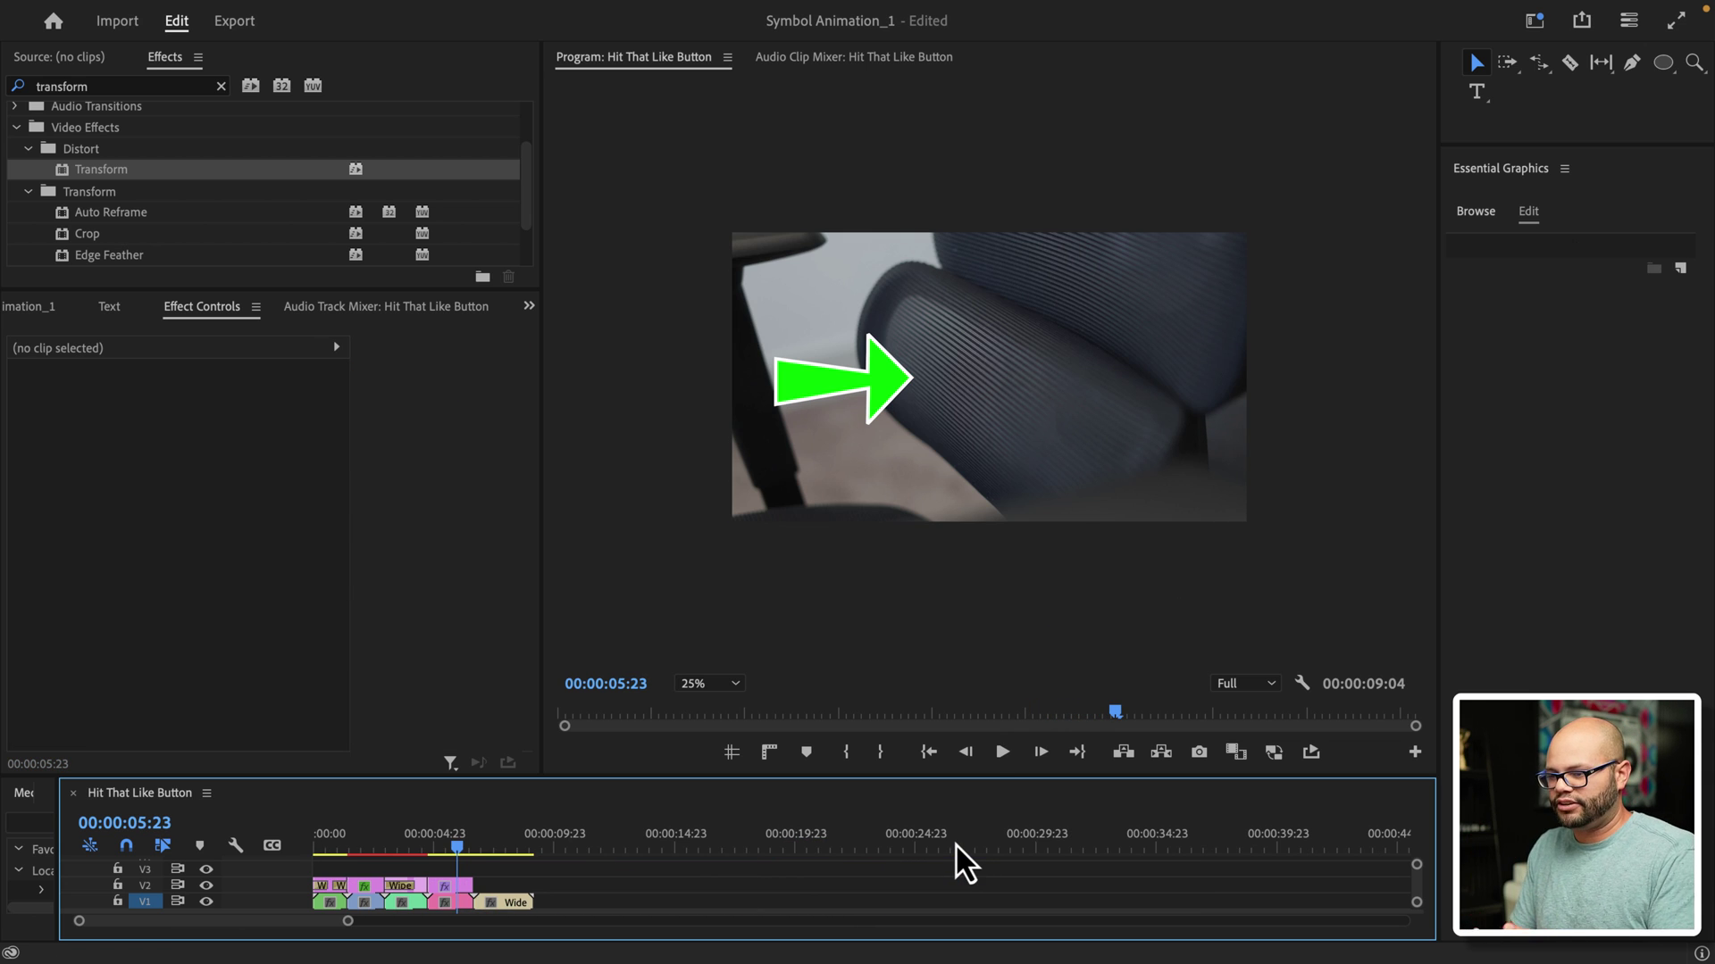